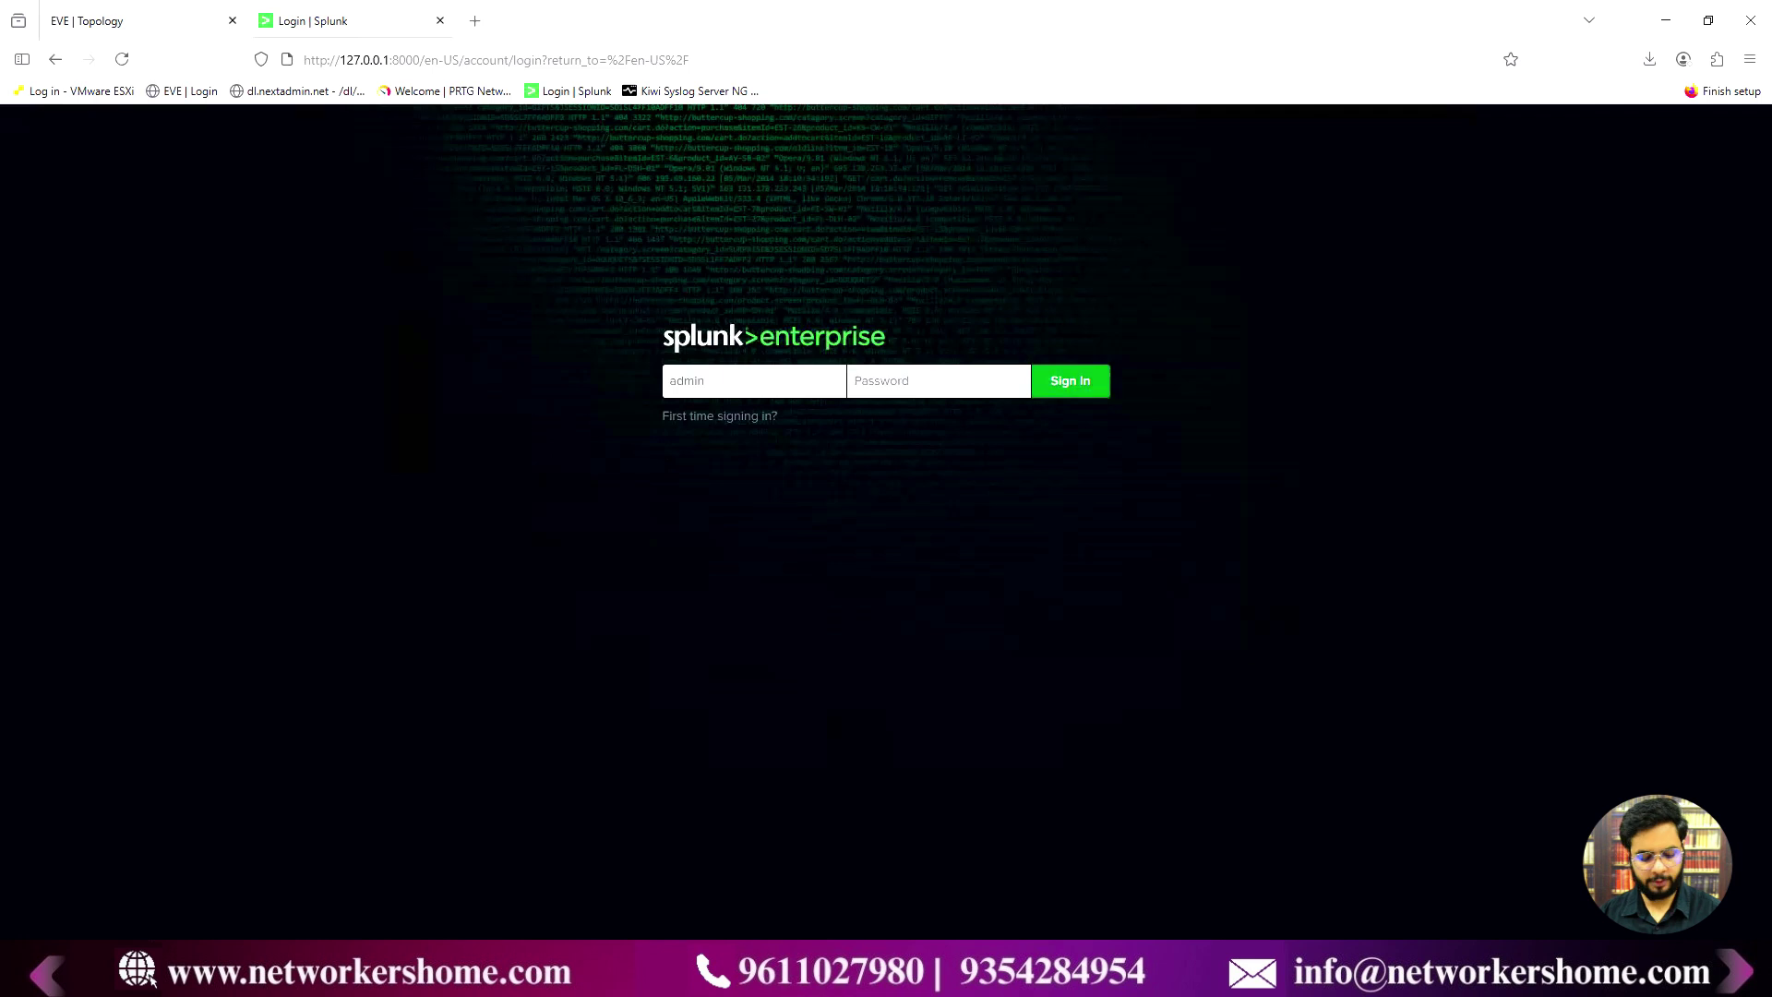
- Sign in to Splunk as administrator without saving the password, then view the EVE lab topology
type("a")
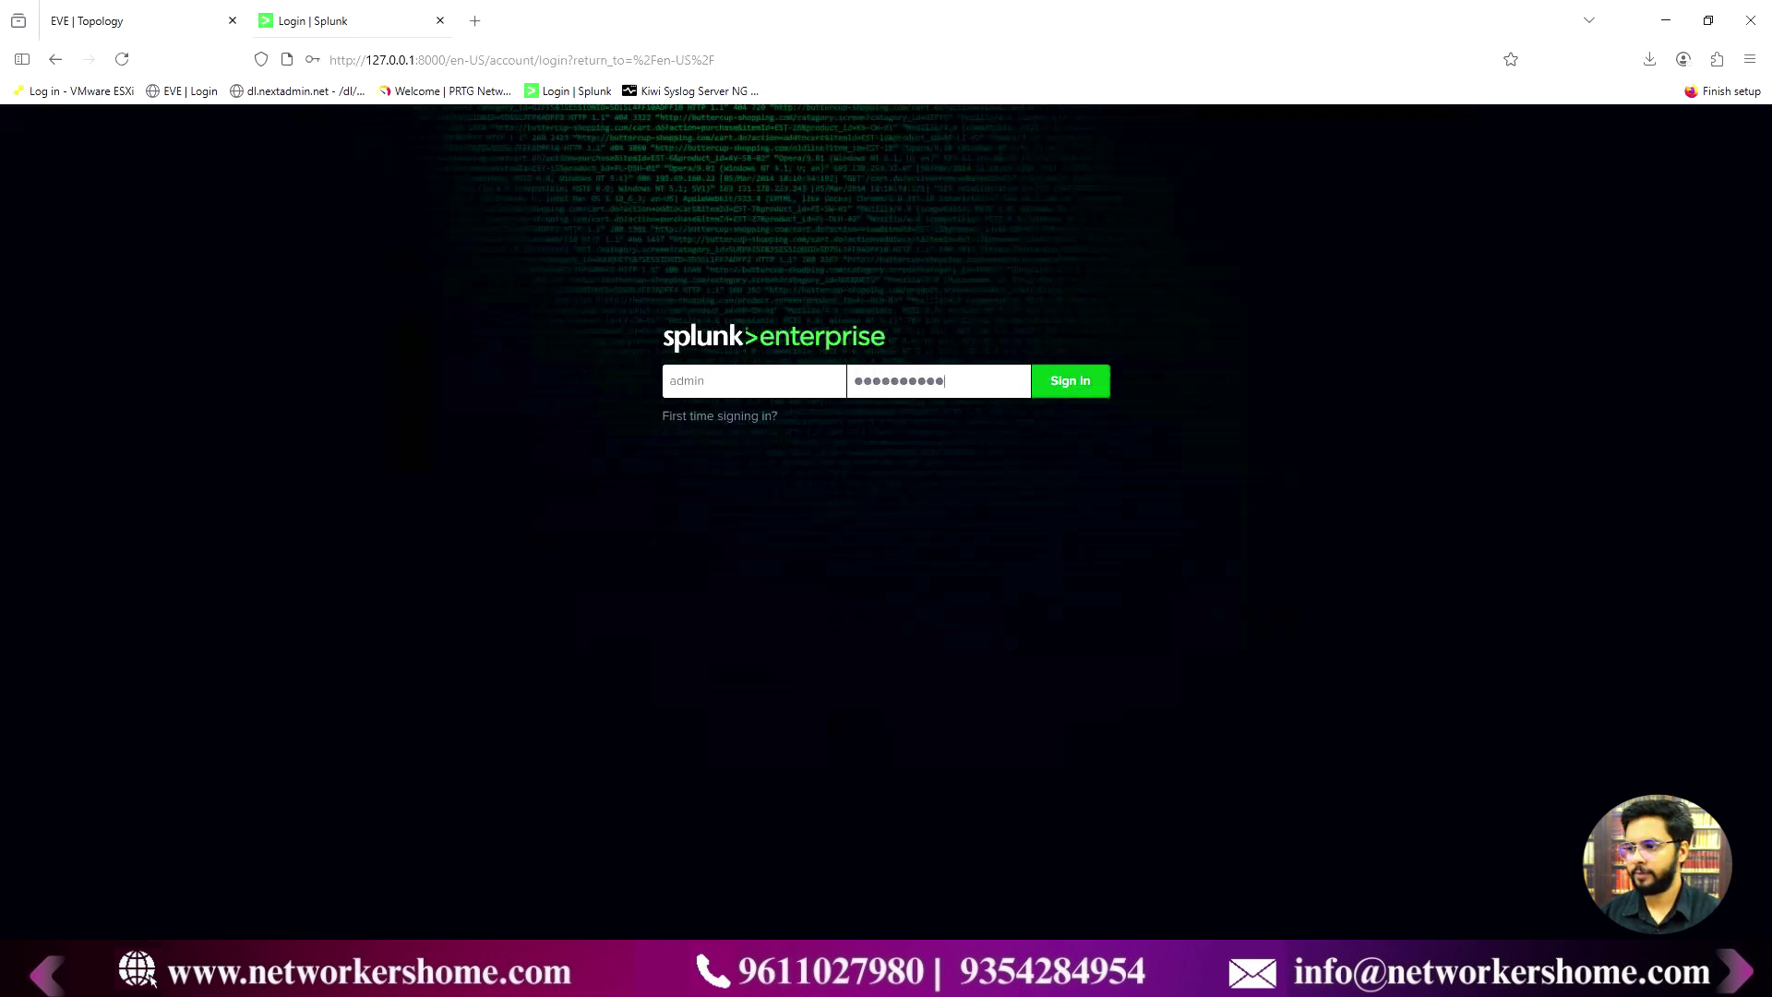
key("Return")
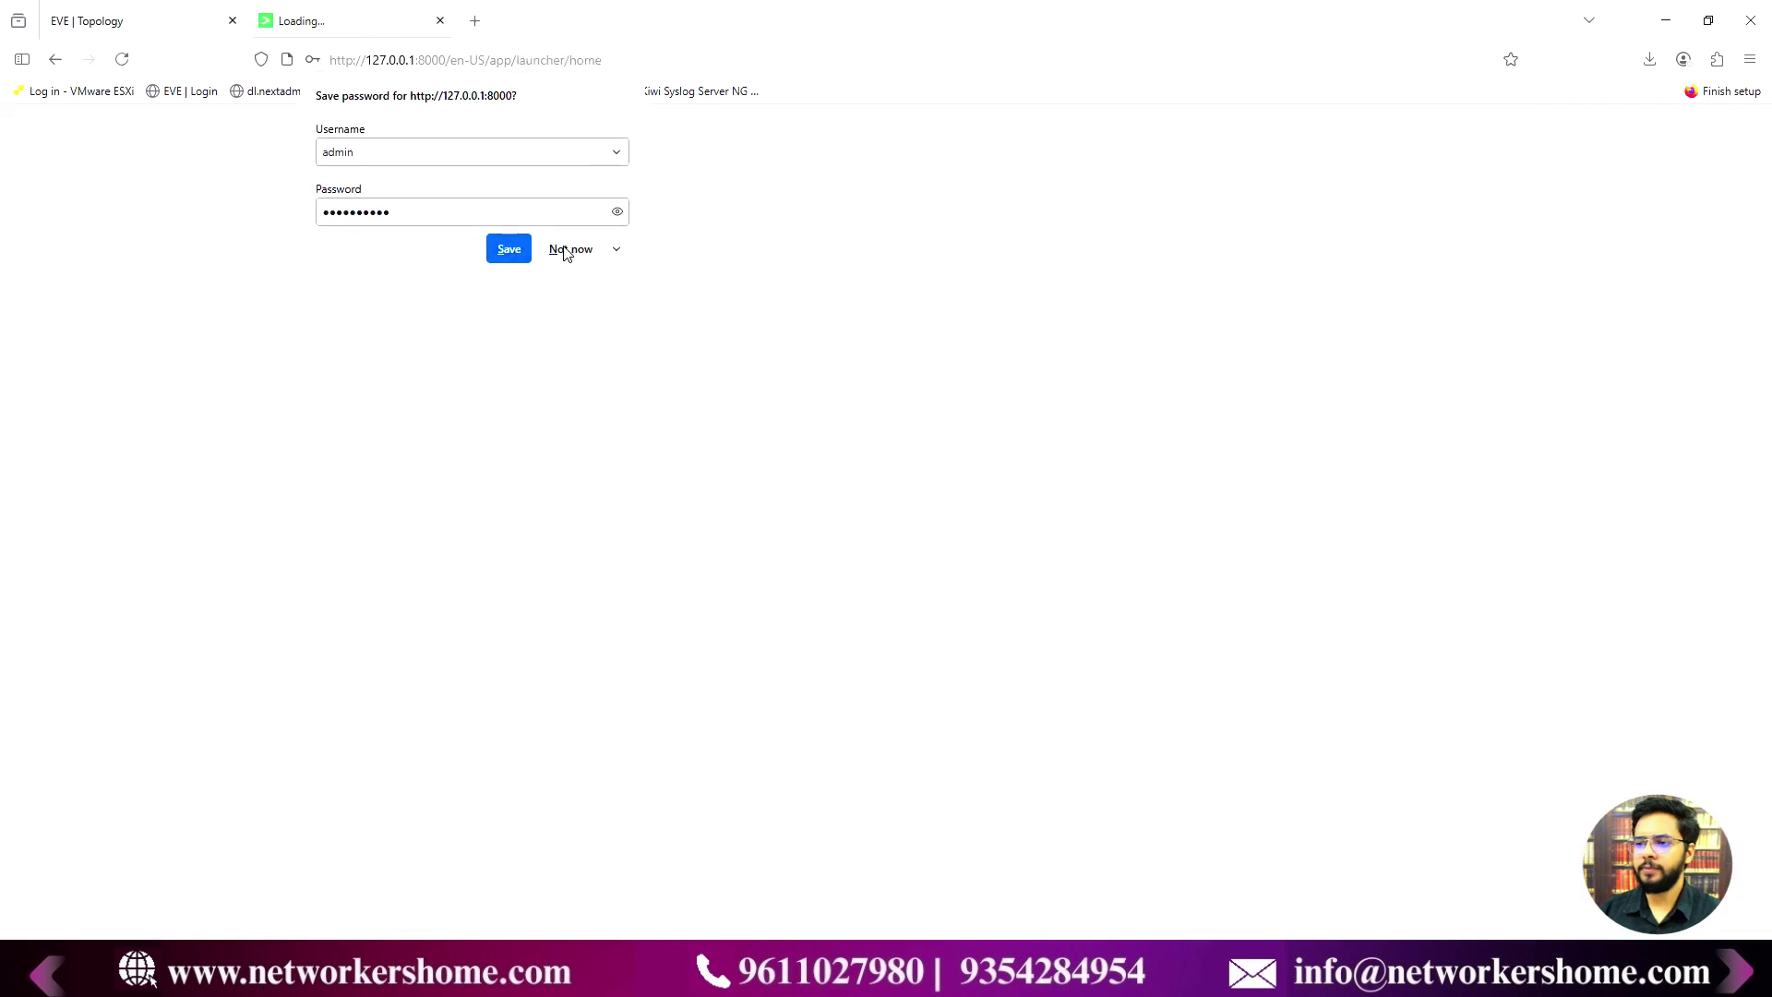
left_click(569, 249)
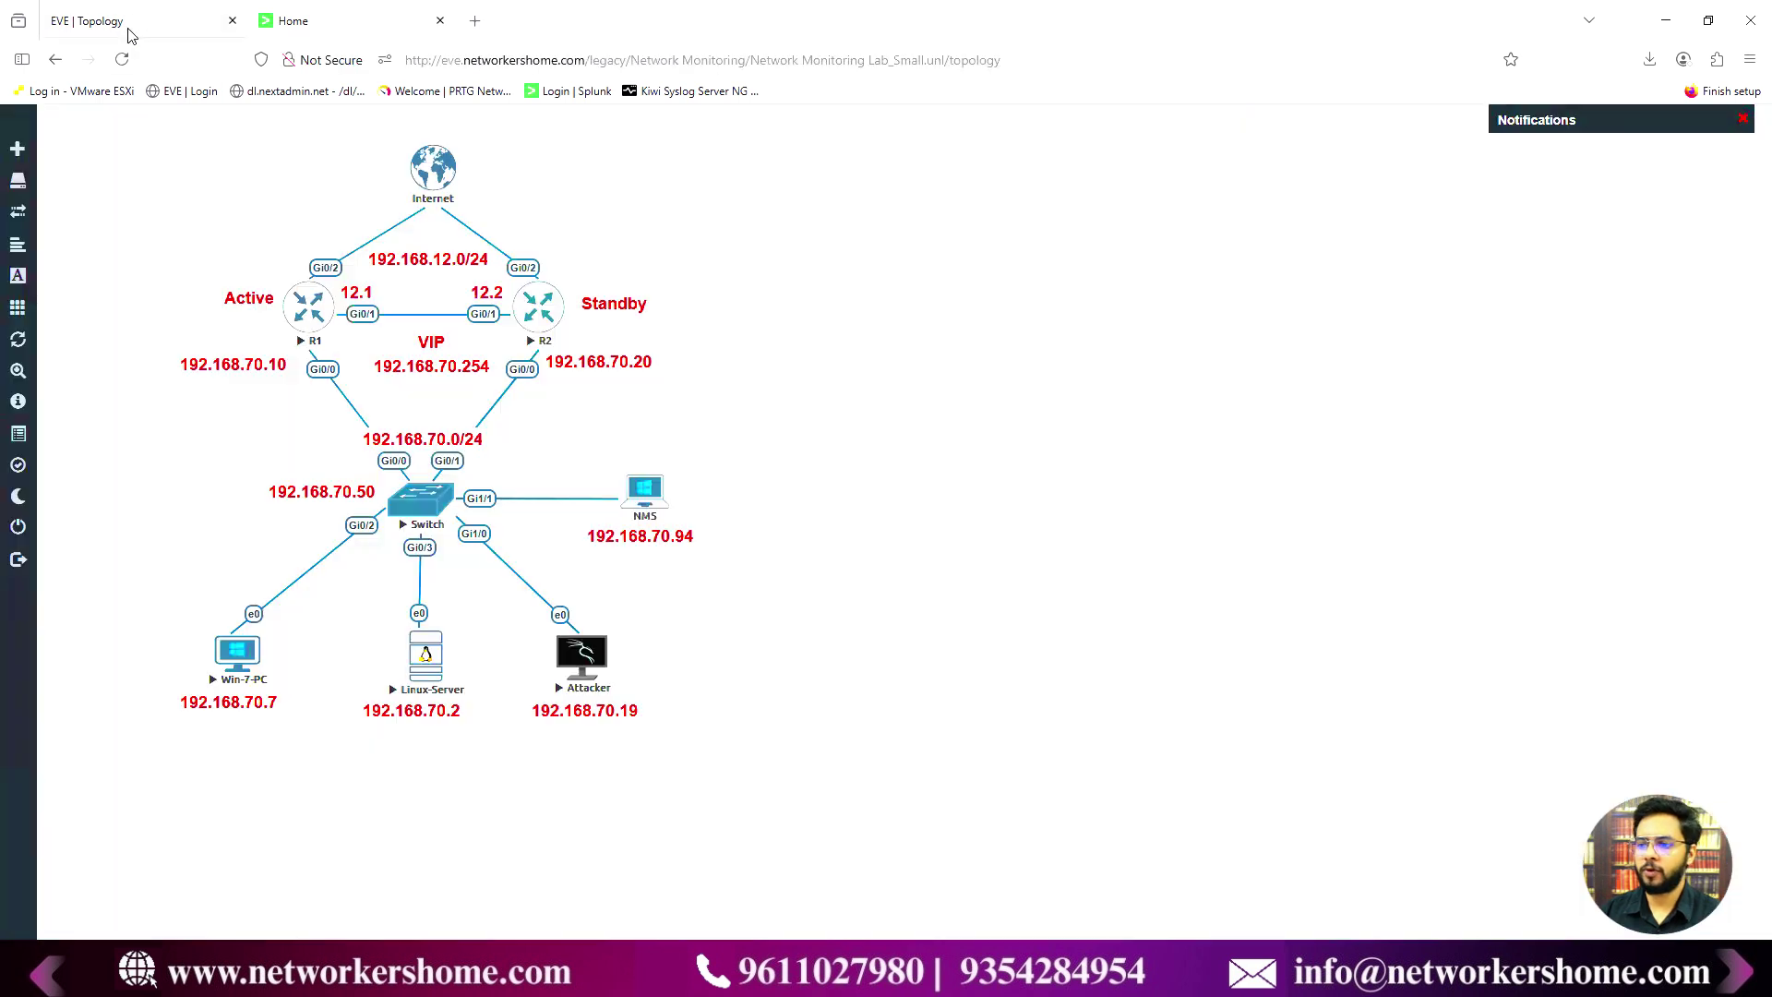
left_click(129, 37)
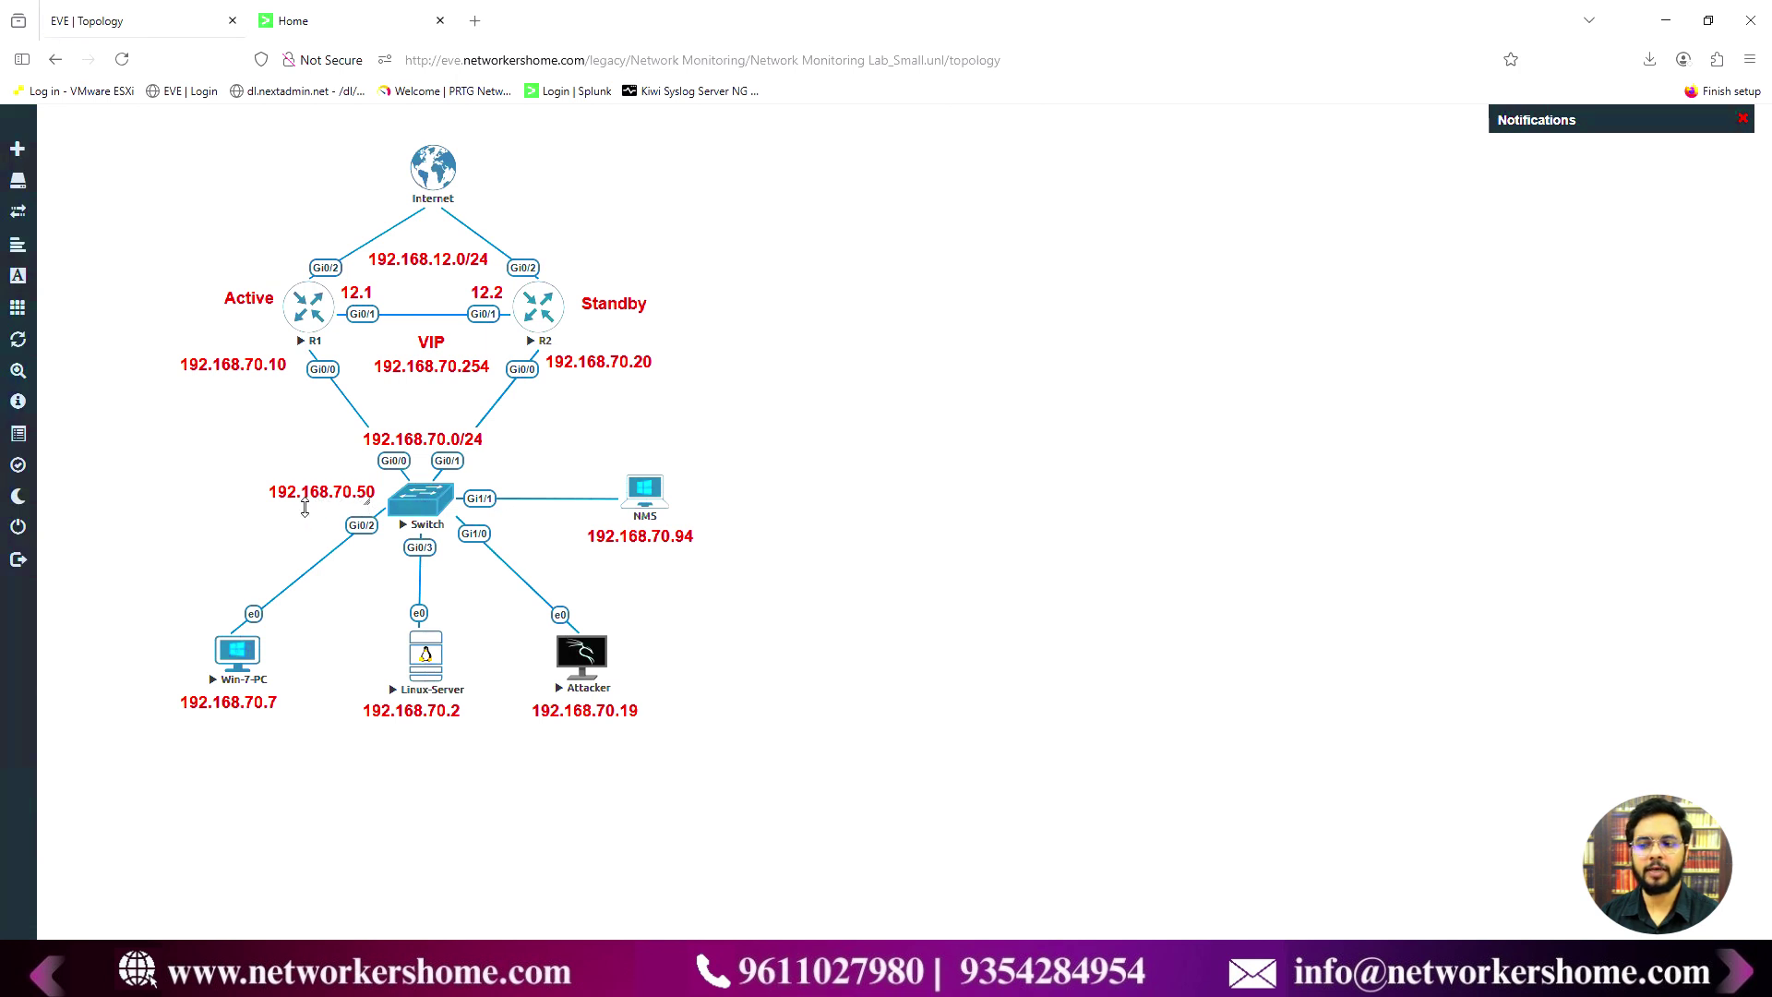
- Launch router R1's telnet console in MobaXterm from the EVE-NG topology
mouse_move(640, 517)
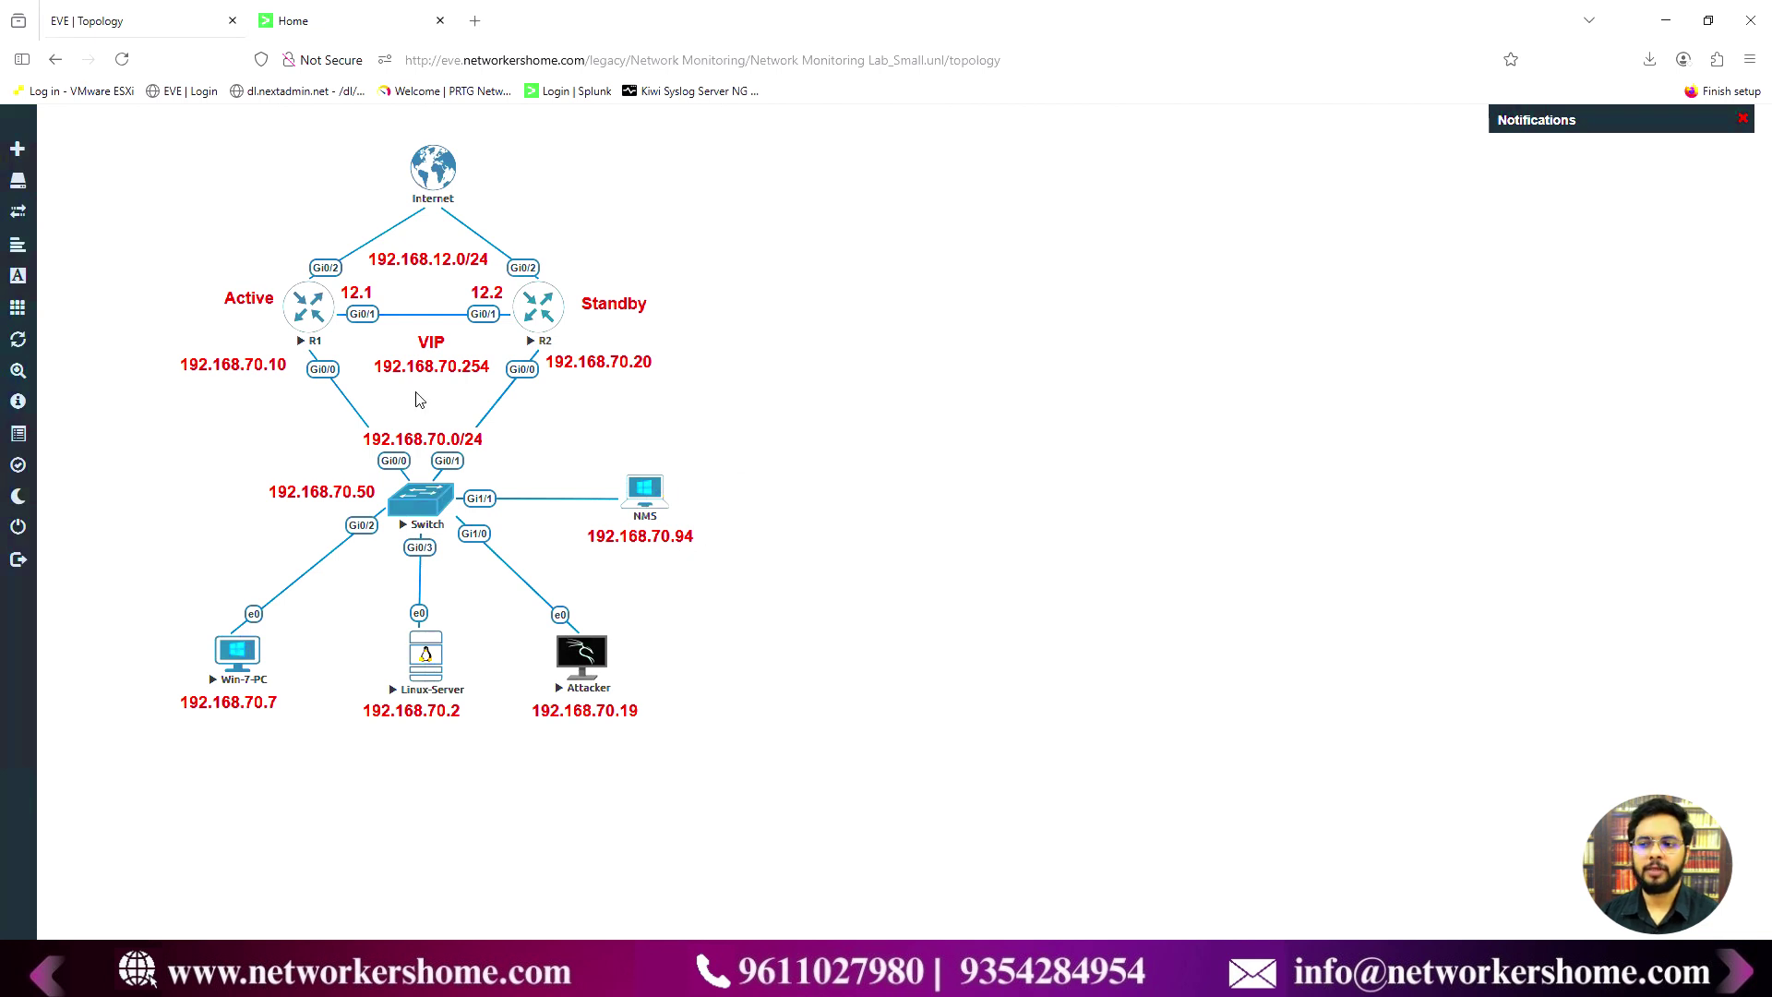
left_click(311, 317)
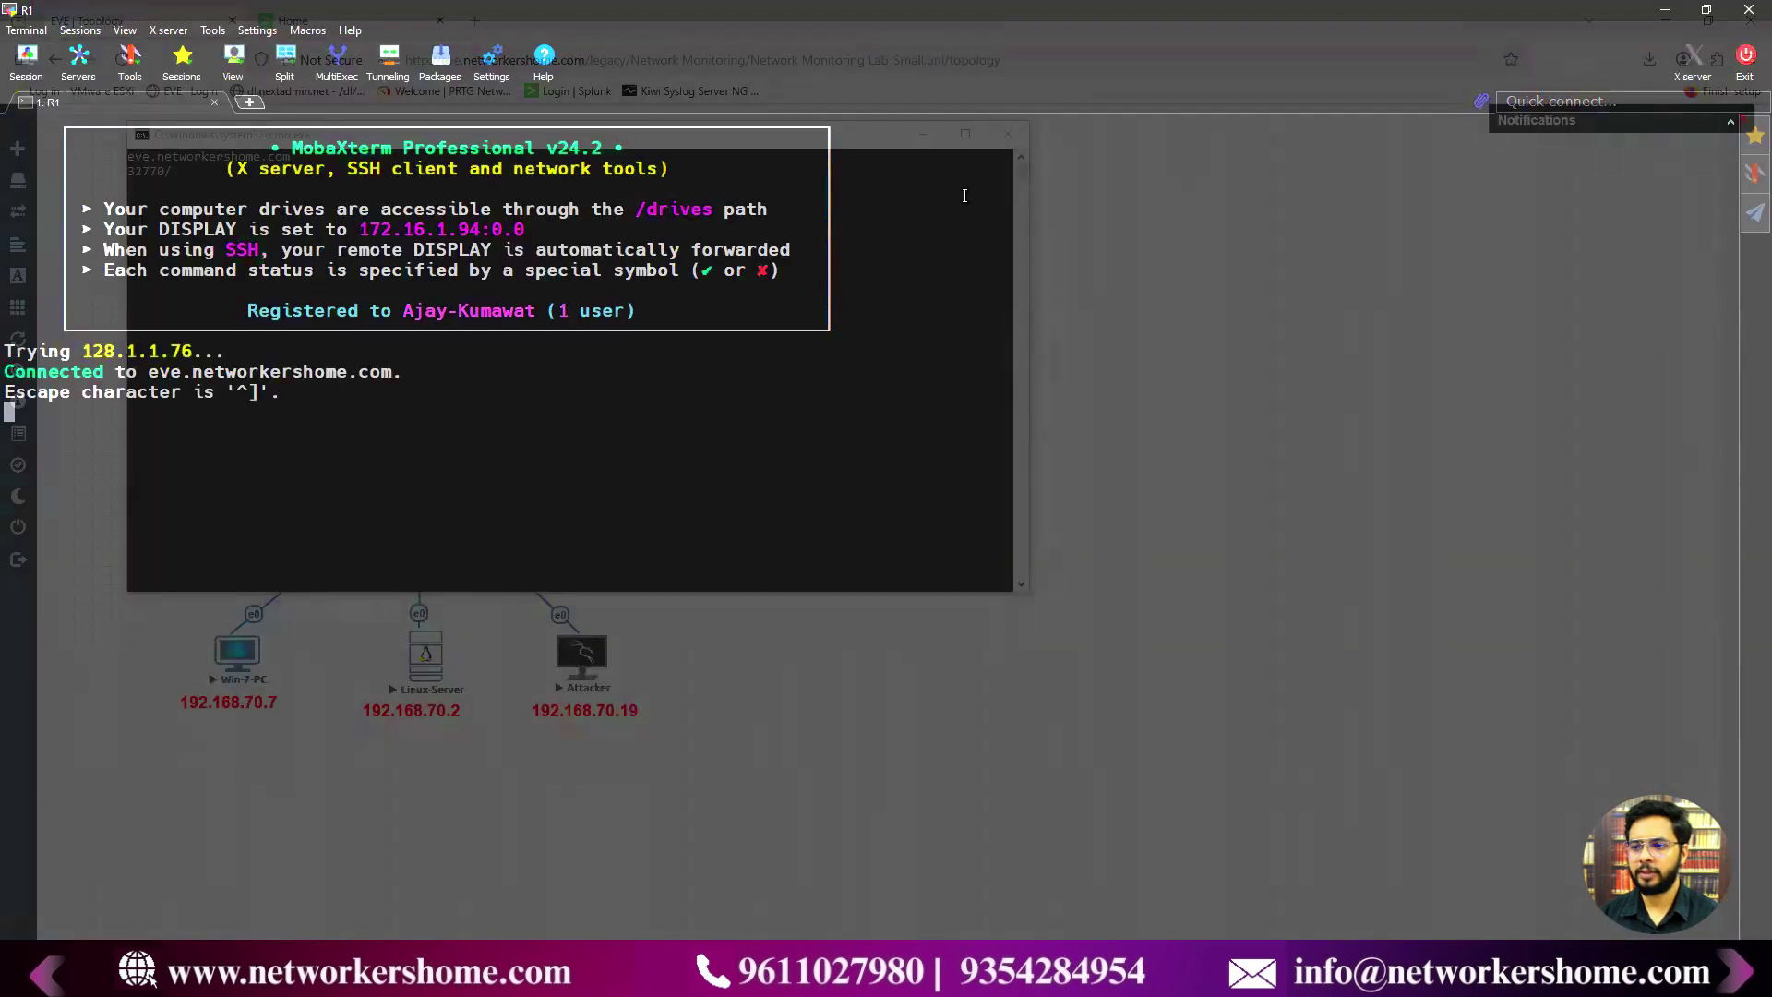
- Open console sessions to router R2 and the Switch from the topology
left_click(1666, 11)
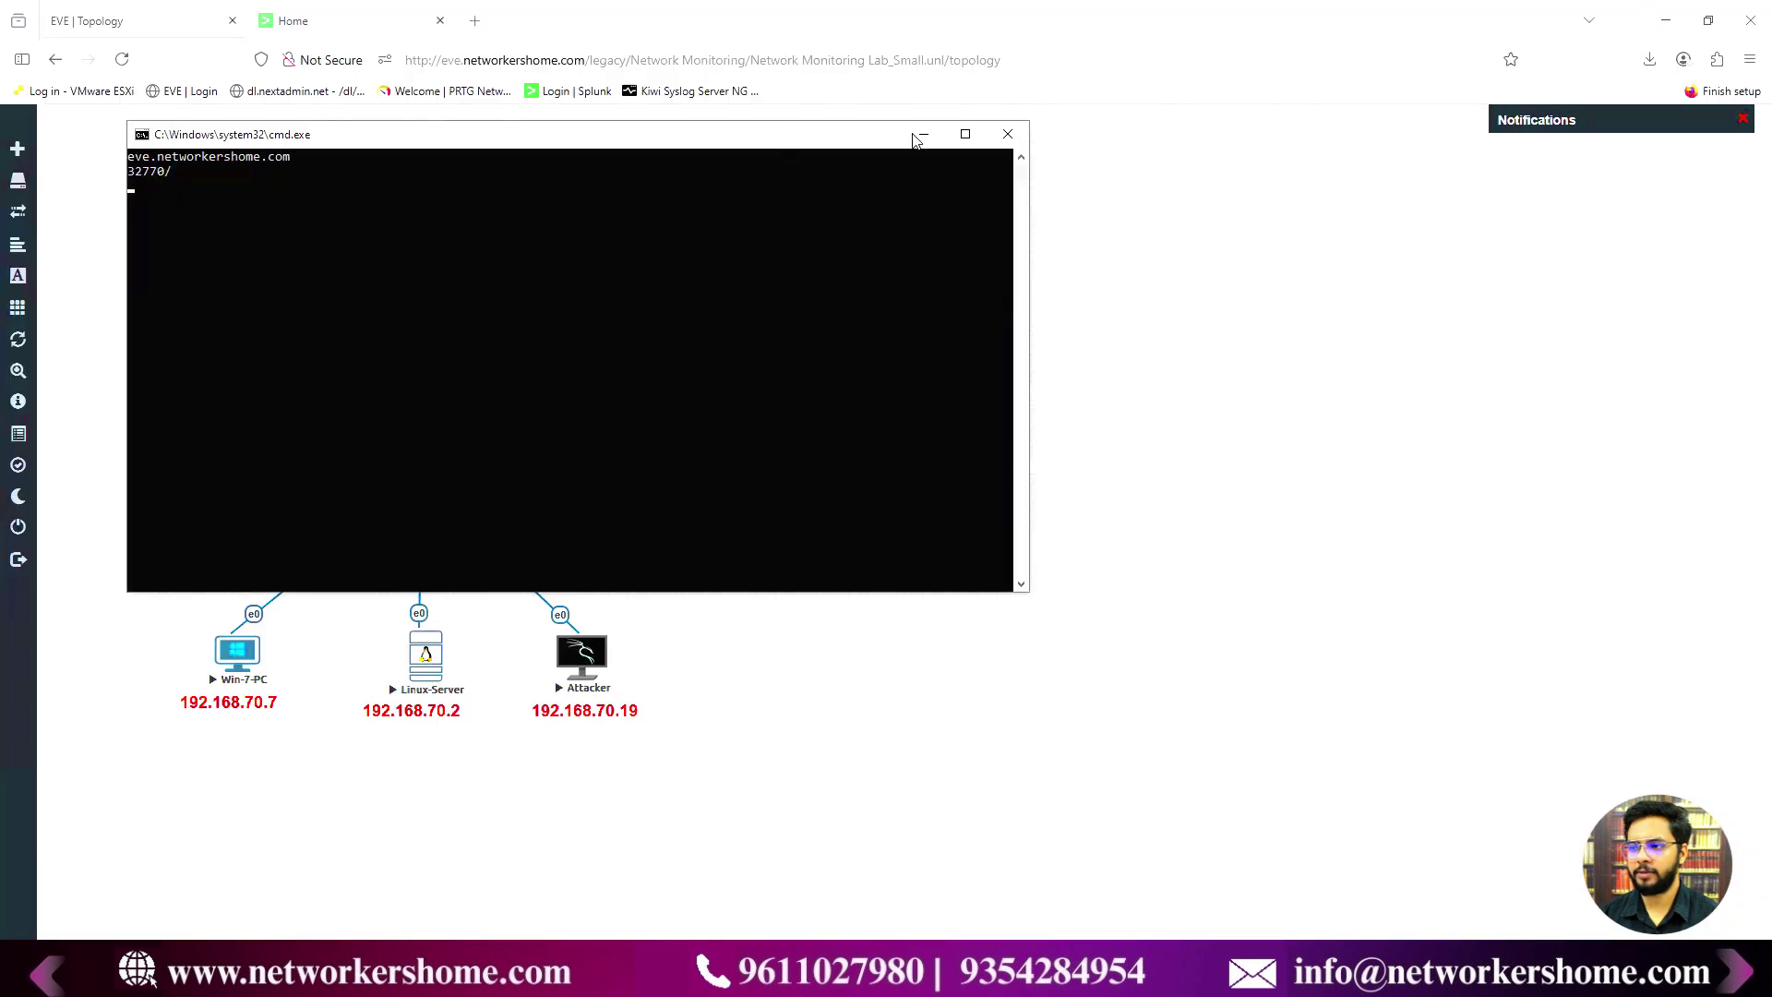
left_click(919, 137)
left_click(539, 329)
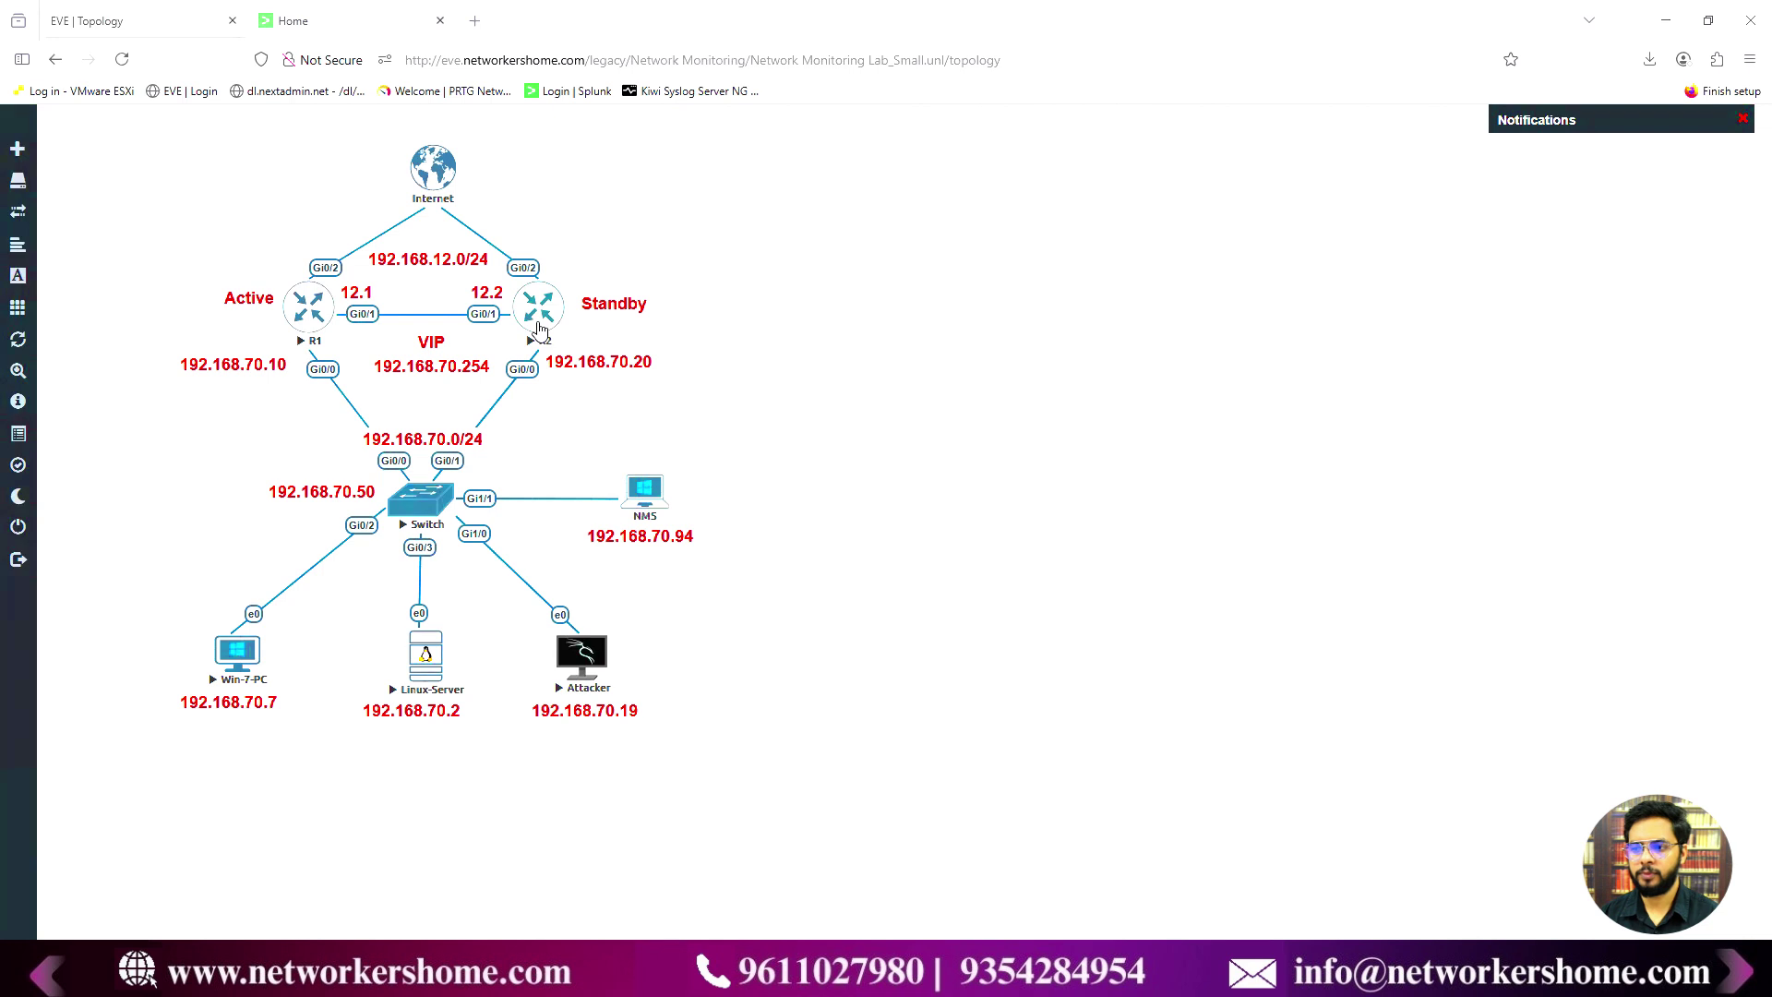
left_click(419, 495)
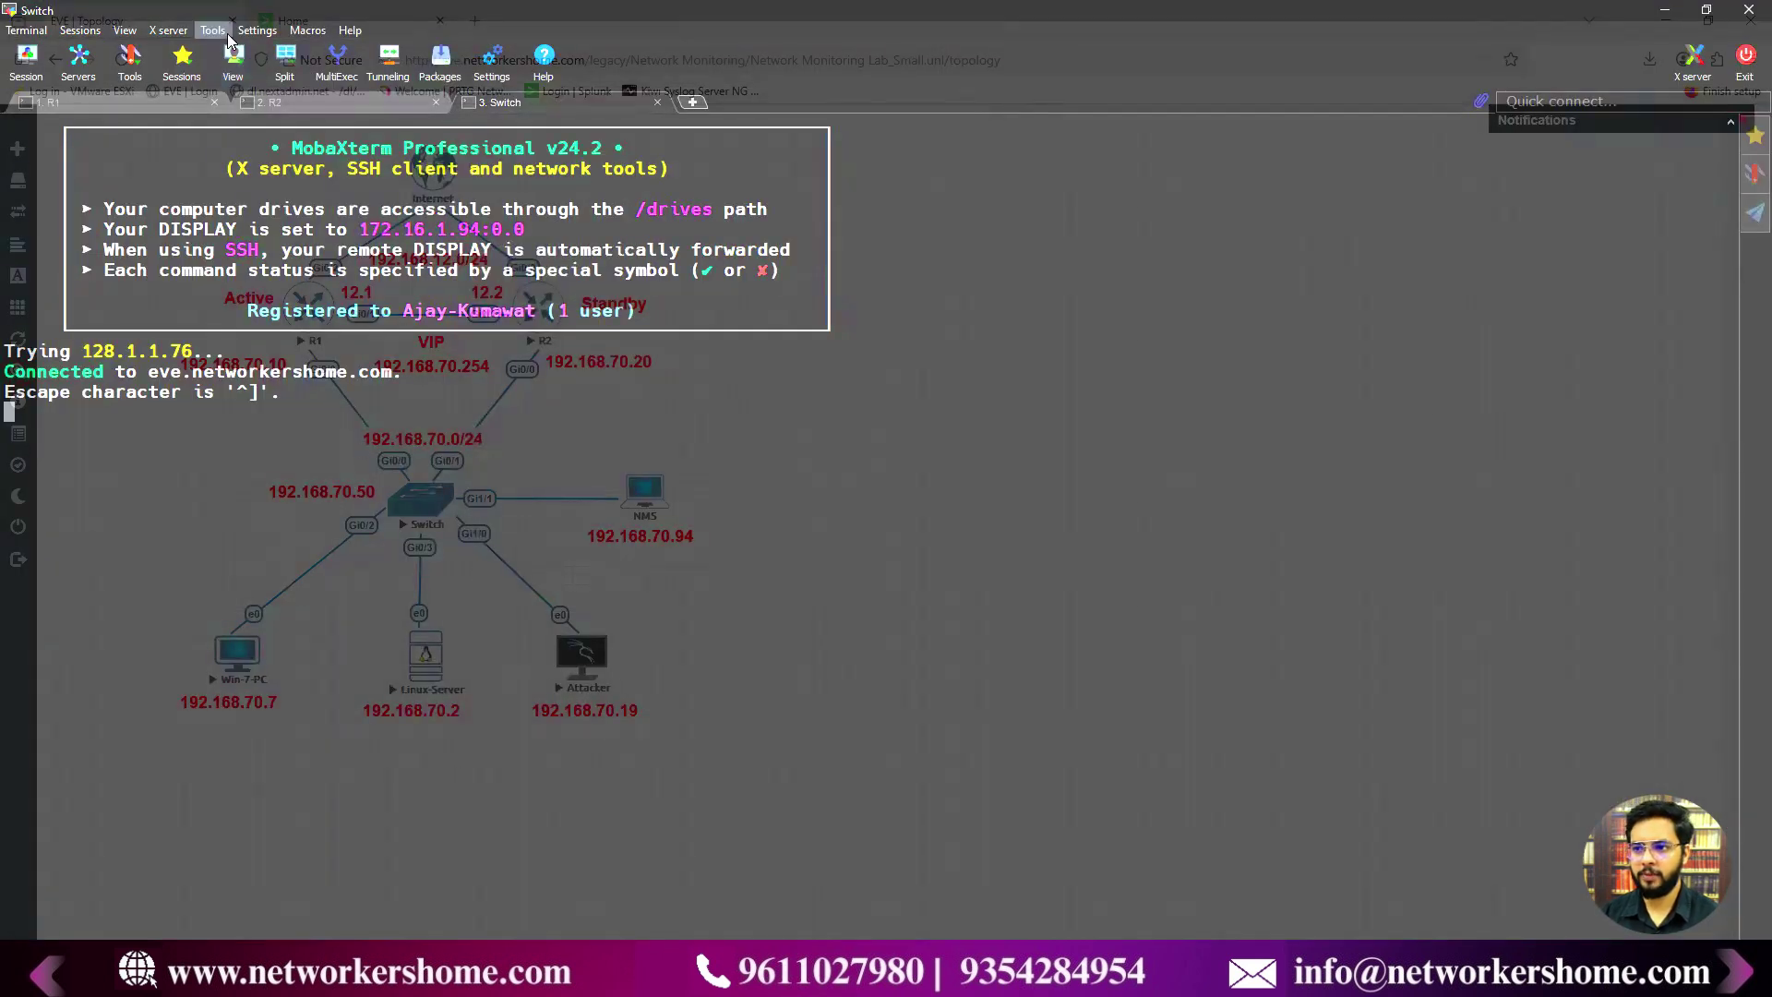
- Set MobaXterm's display transparency to 0% in the configuration settings
left_click(257, 30)
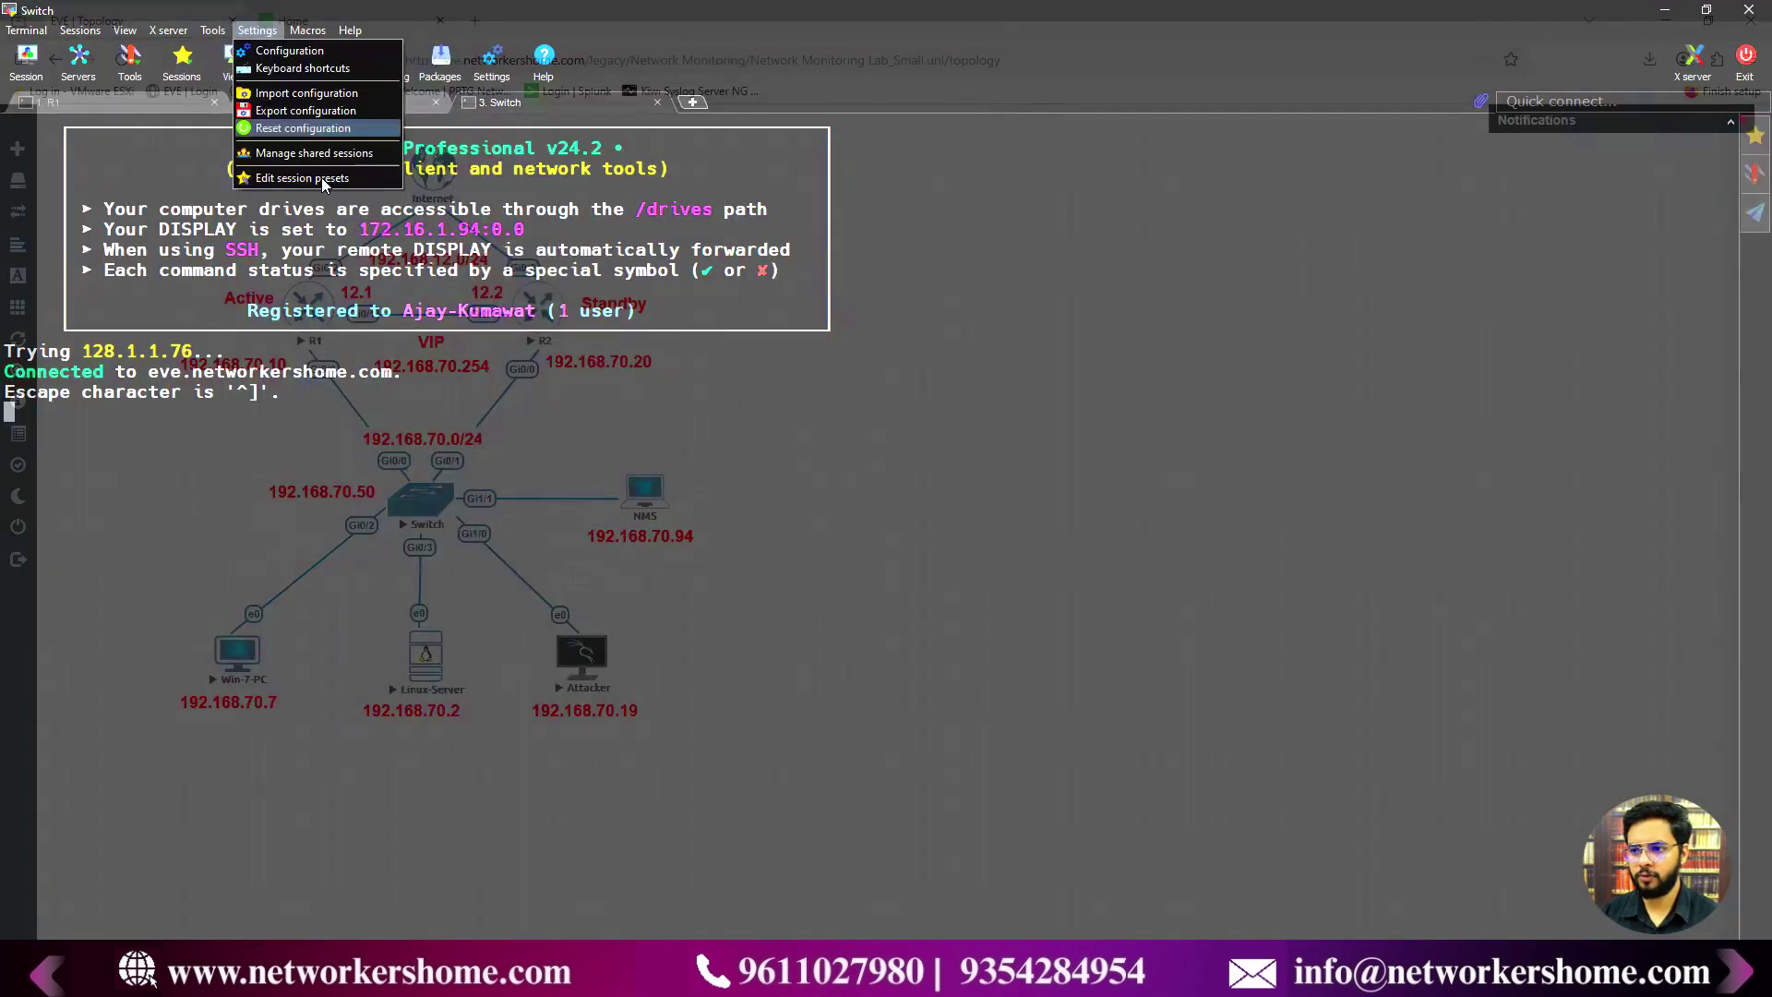
left_click(290, 52)
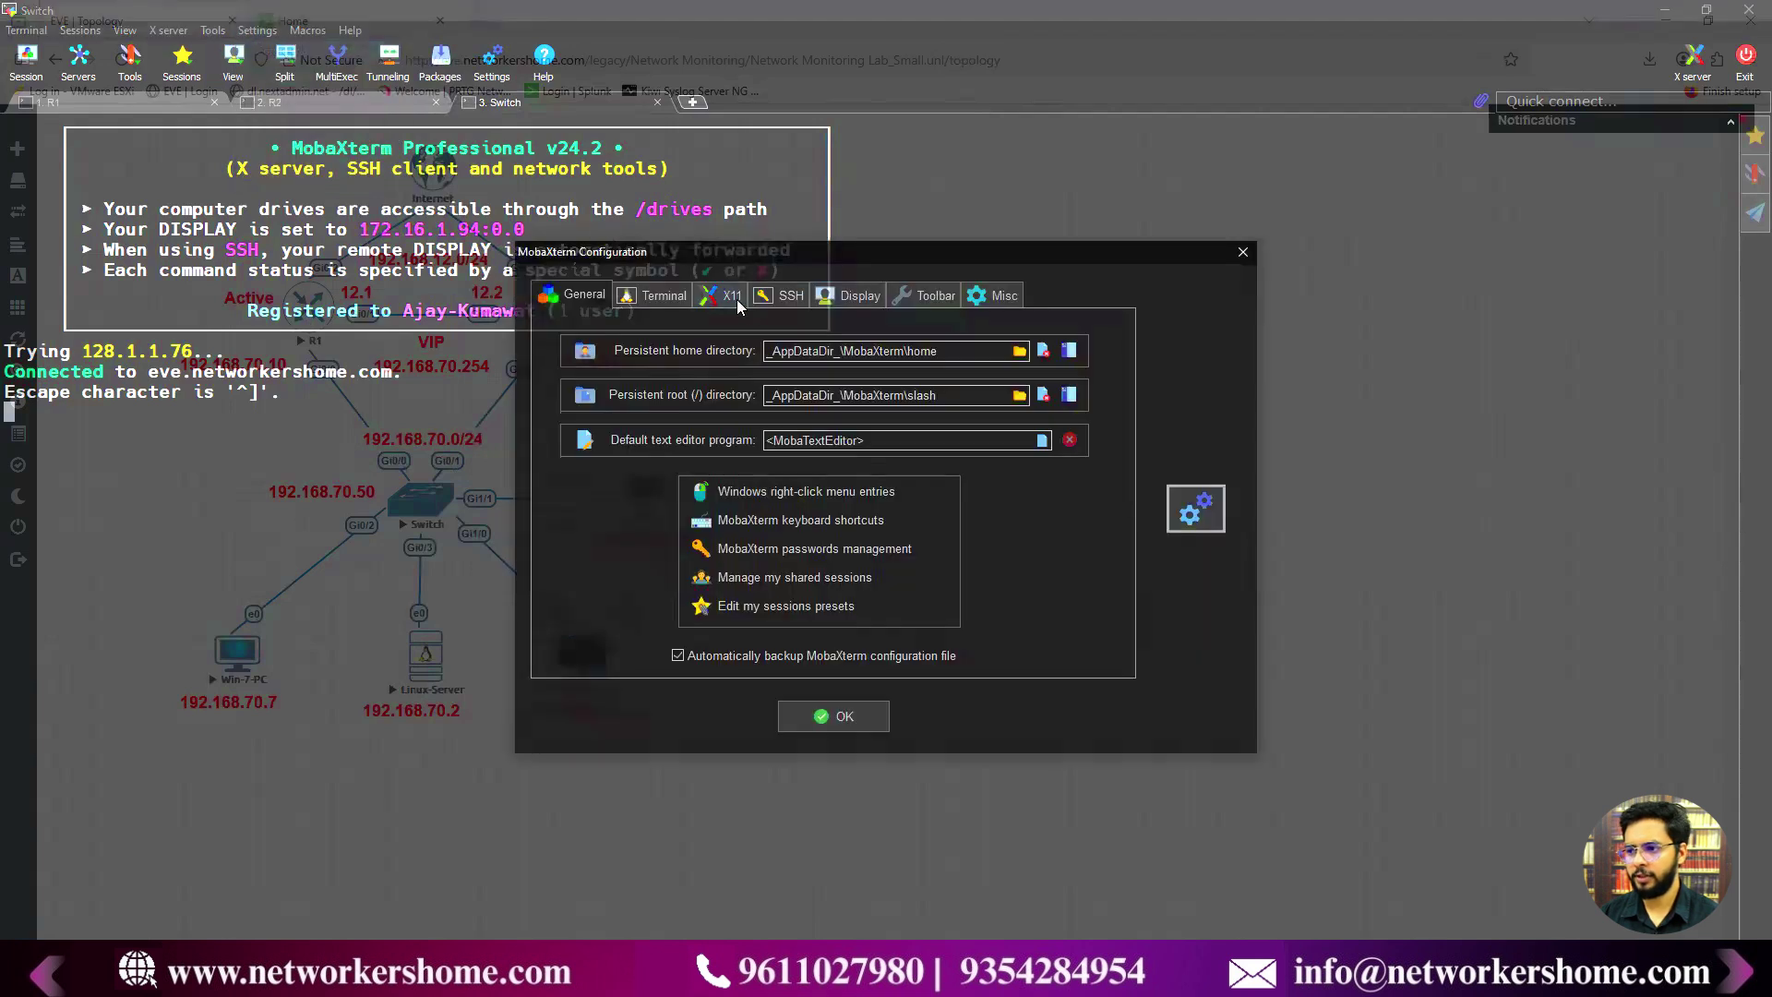
left_click(847, 303)
left_click(813, 407)
left_click(813, 407)
left_click(813, 407)
left_click(839, 407)
left_click(837, 407)
left_click_drag(799, 410, 799, 417)
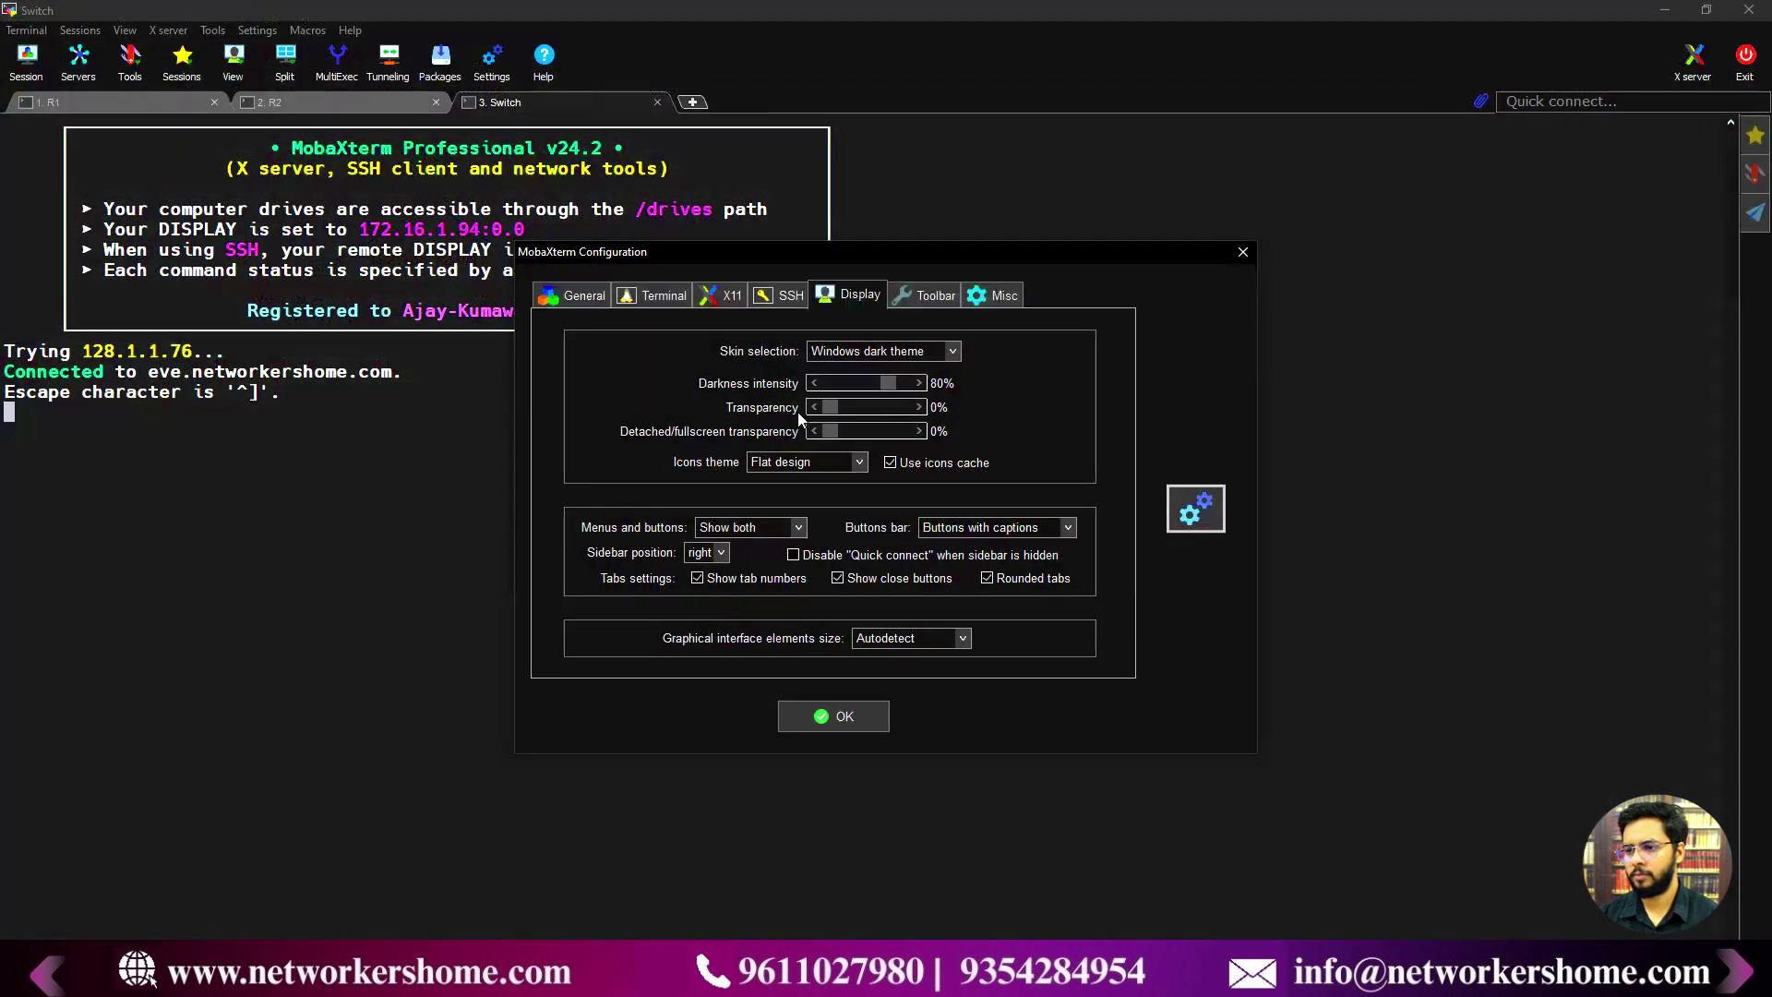
left_click(1241, 252)
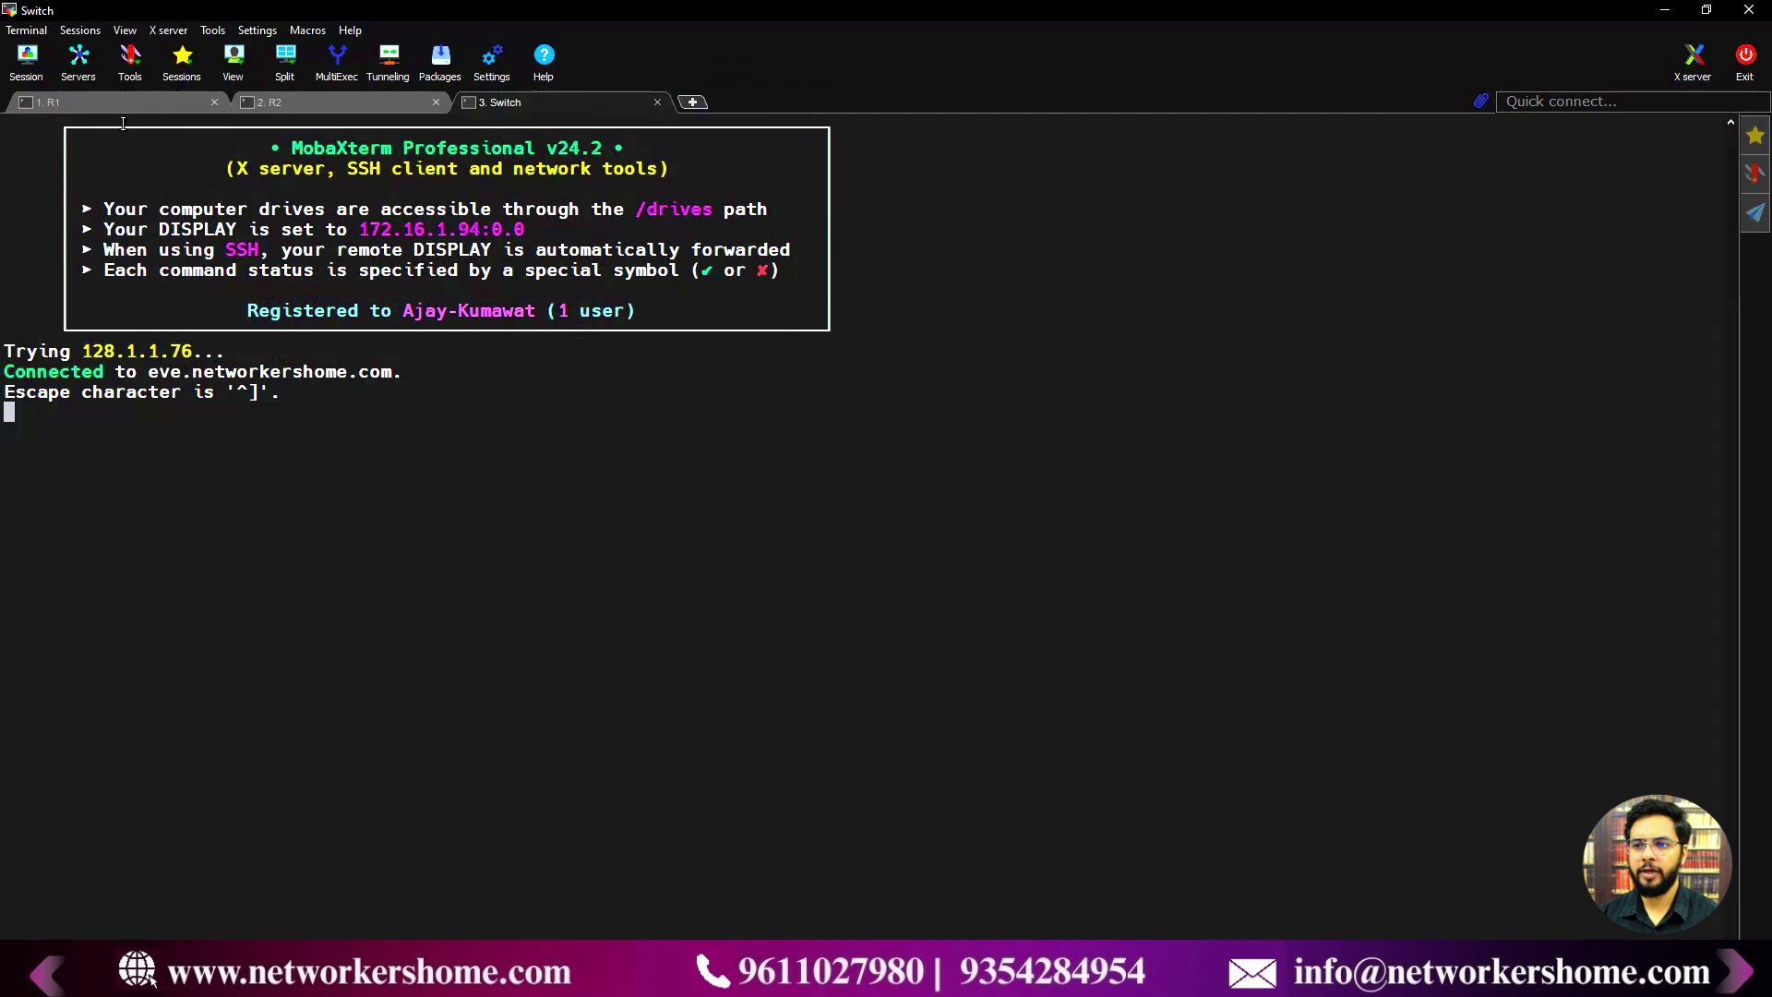
- Bring R1's console out of configuration mode back to the privileged R1# prompt
left_click(103, 103)
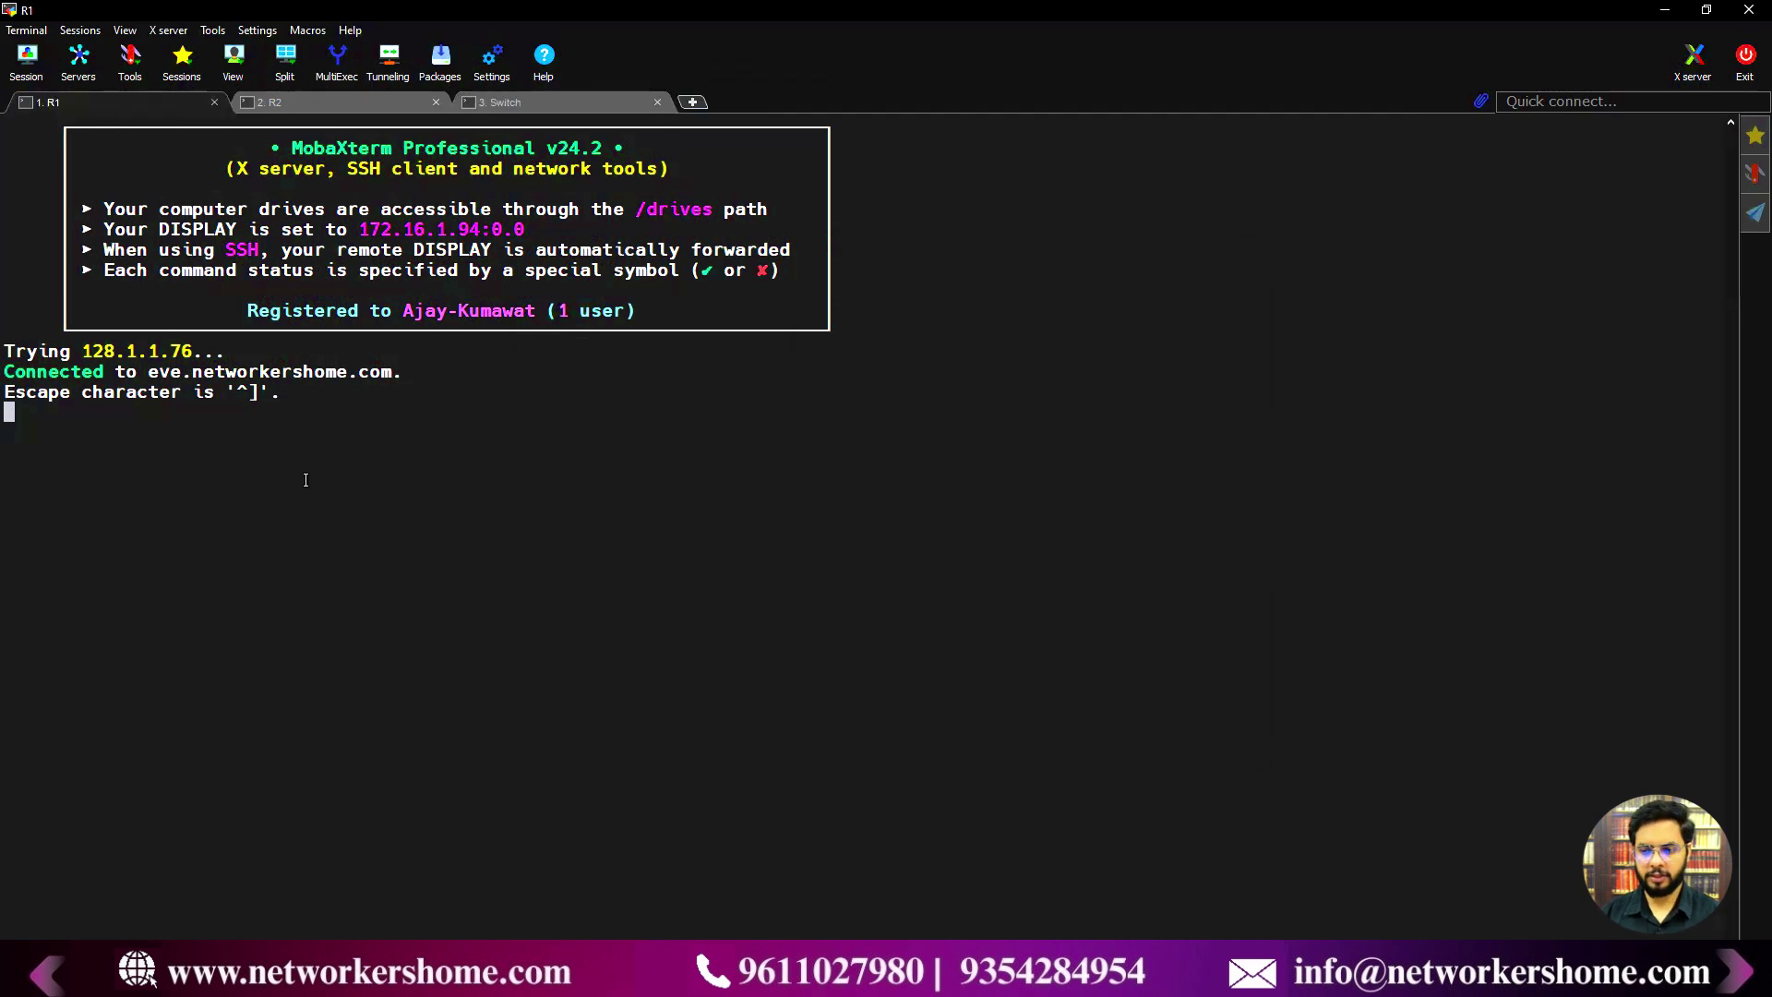
key("Return")
type("exit")
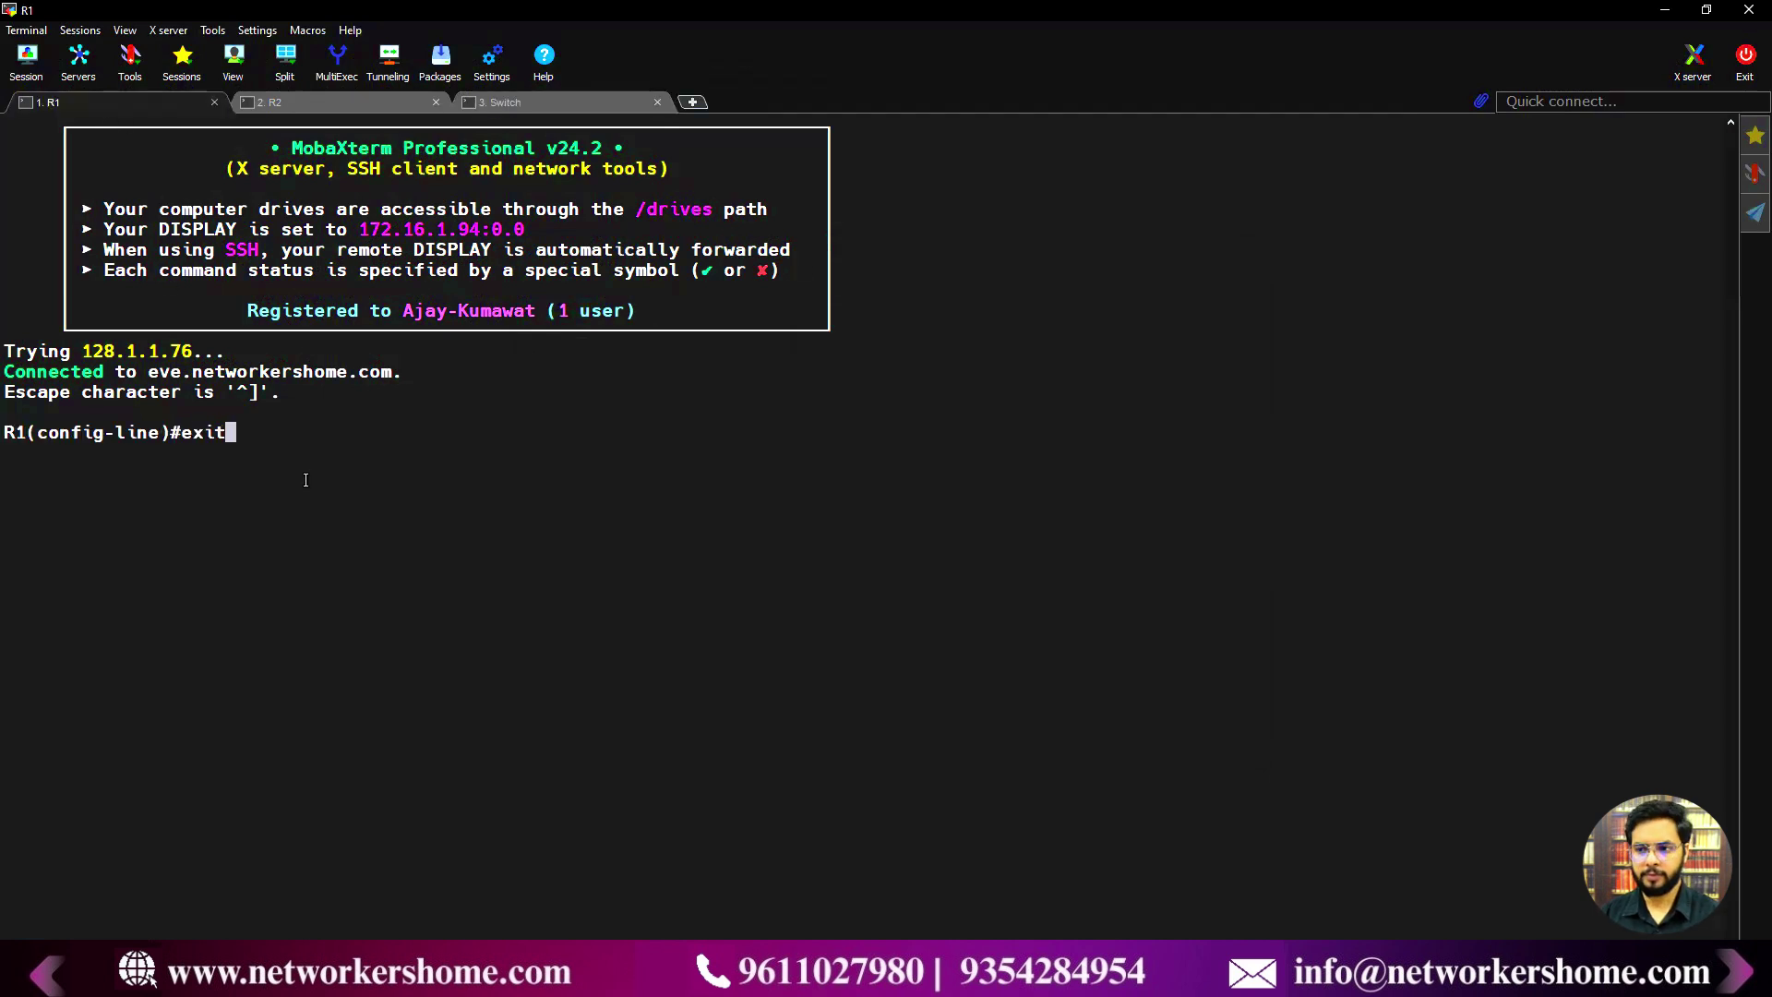
key("Return")
key("ctrl+z")
key("Return")
key("Return")
key("Return")
key("Return")
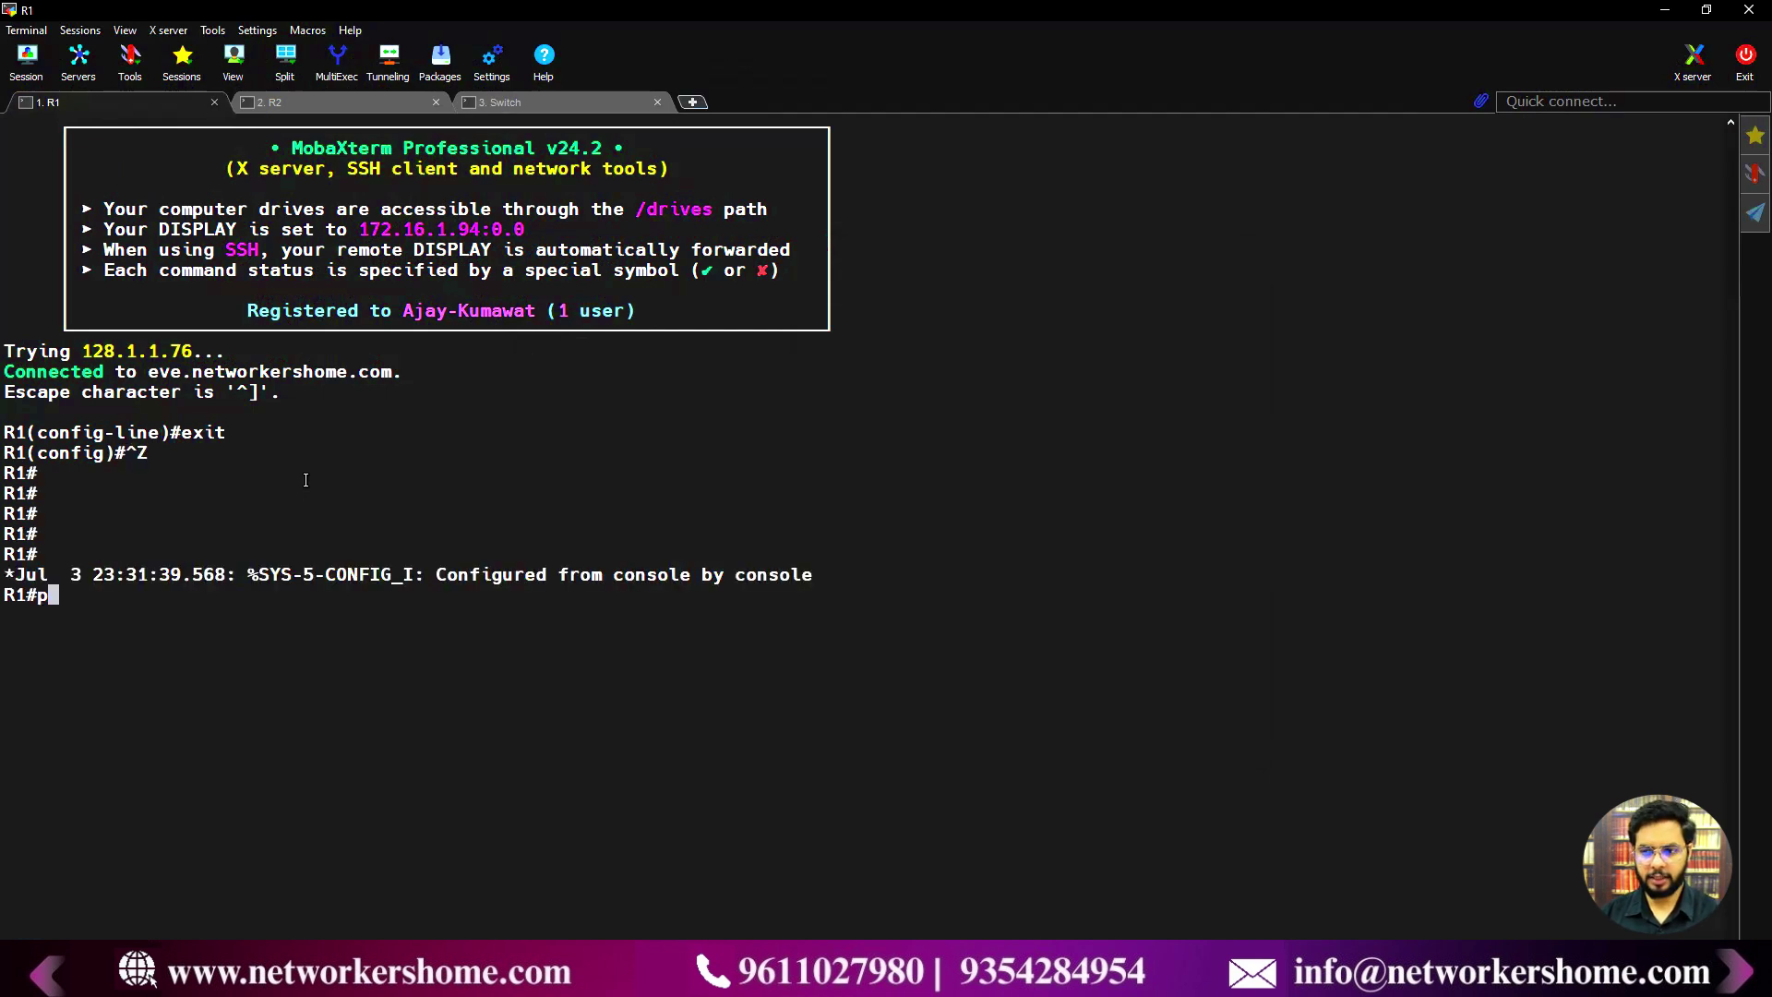
key("Return")
- Run show ip int br on R1 and ping the NMS at 192.168.70.94 successfully
key("Return")
type("show i")
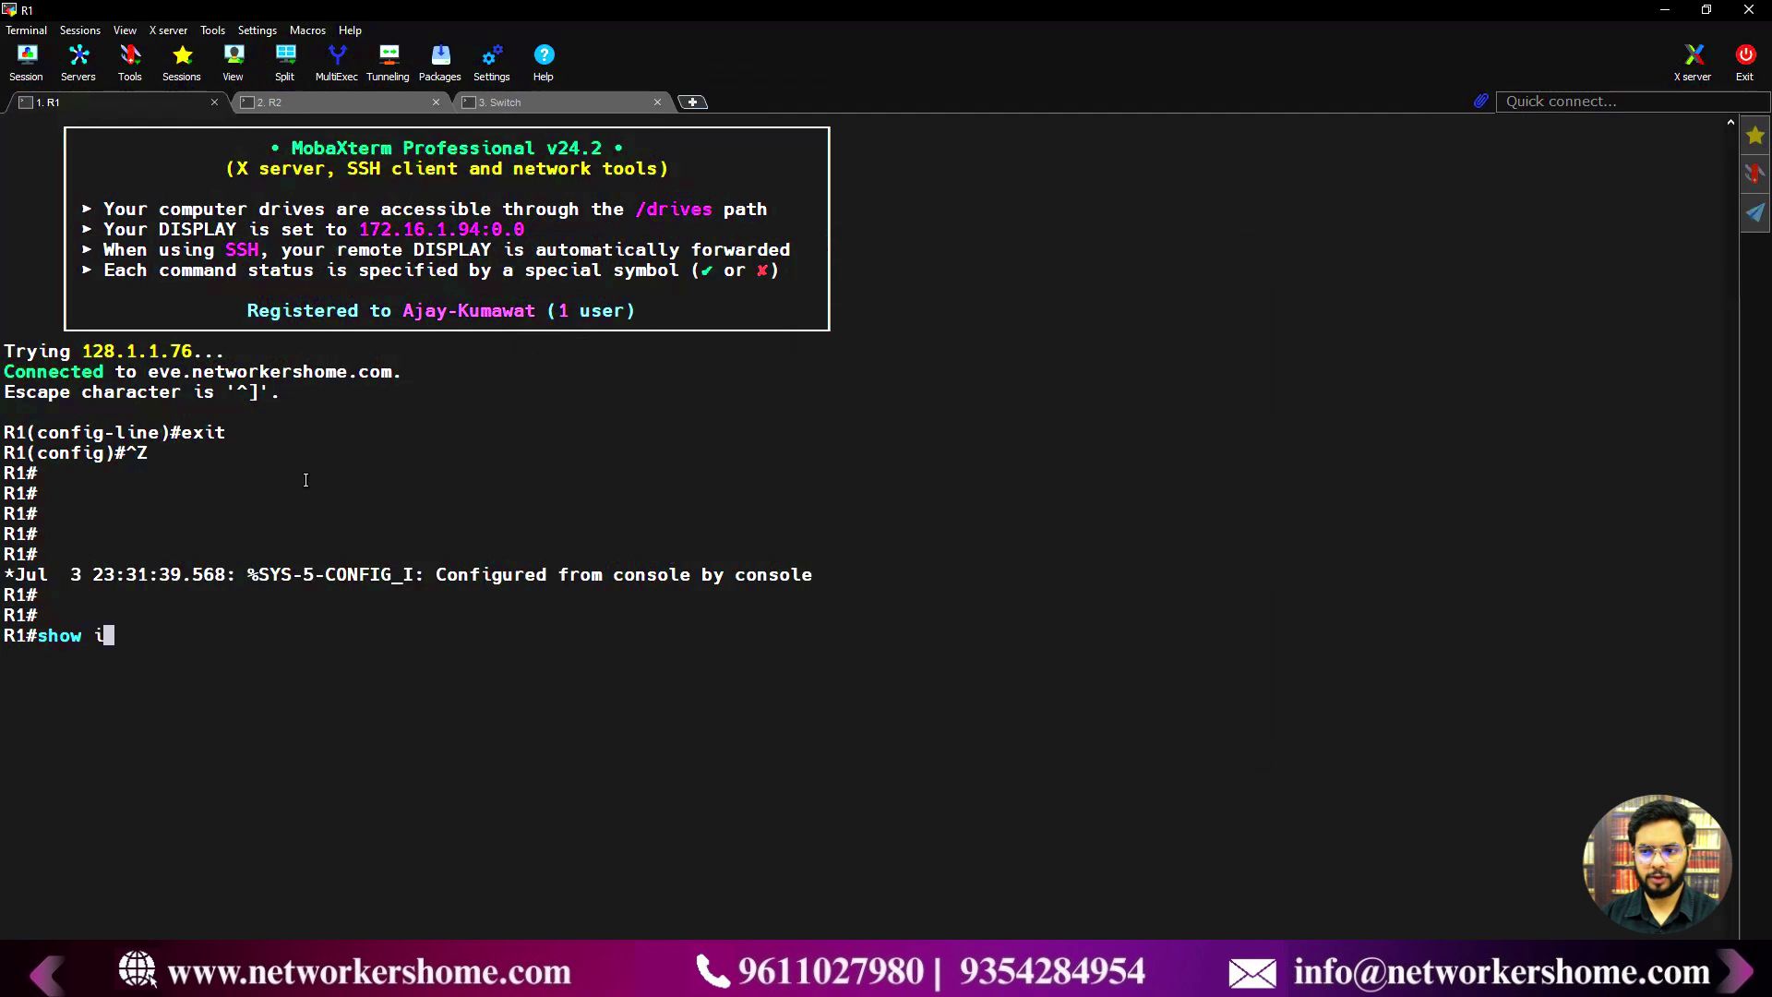
type("p int br")
key("Return")
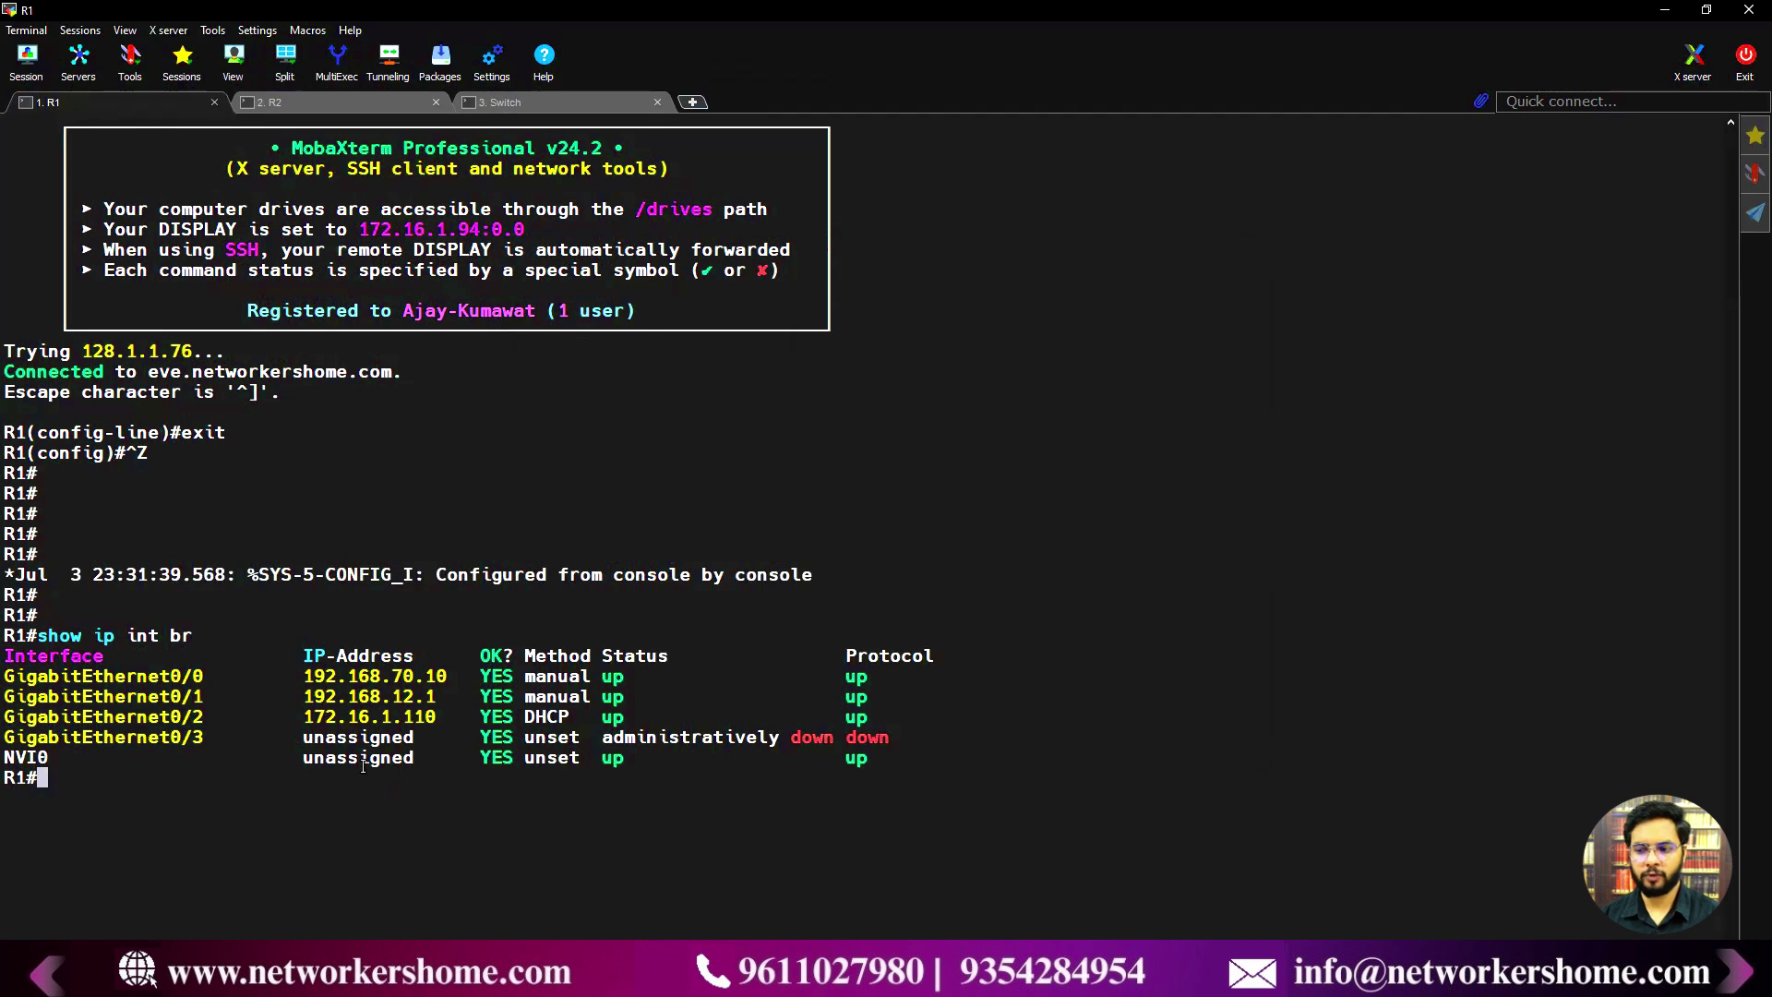
key("Return")
key("Return")
type("do ping")
key("BackSpace")
key("BackSpace")
key("BackSpace")
key("BackSpace")
key("BackSpace")
key("BackSpace")
key("BackSpace")
key("BackSpace")
type("pin")
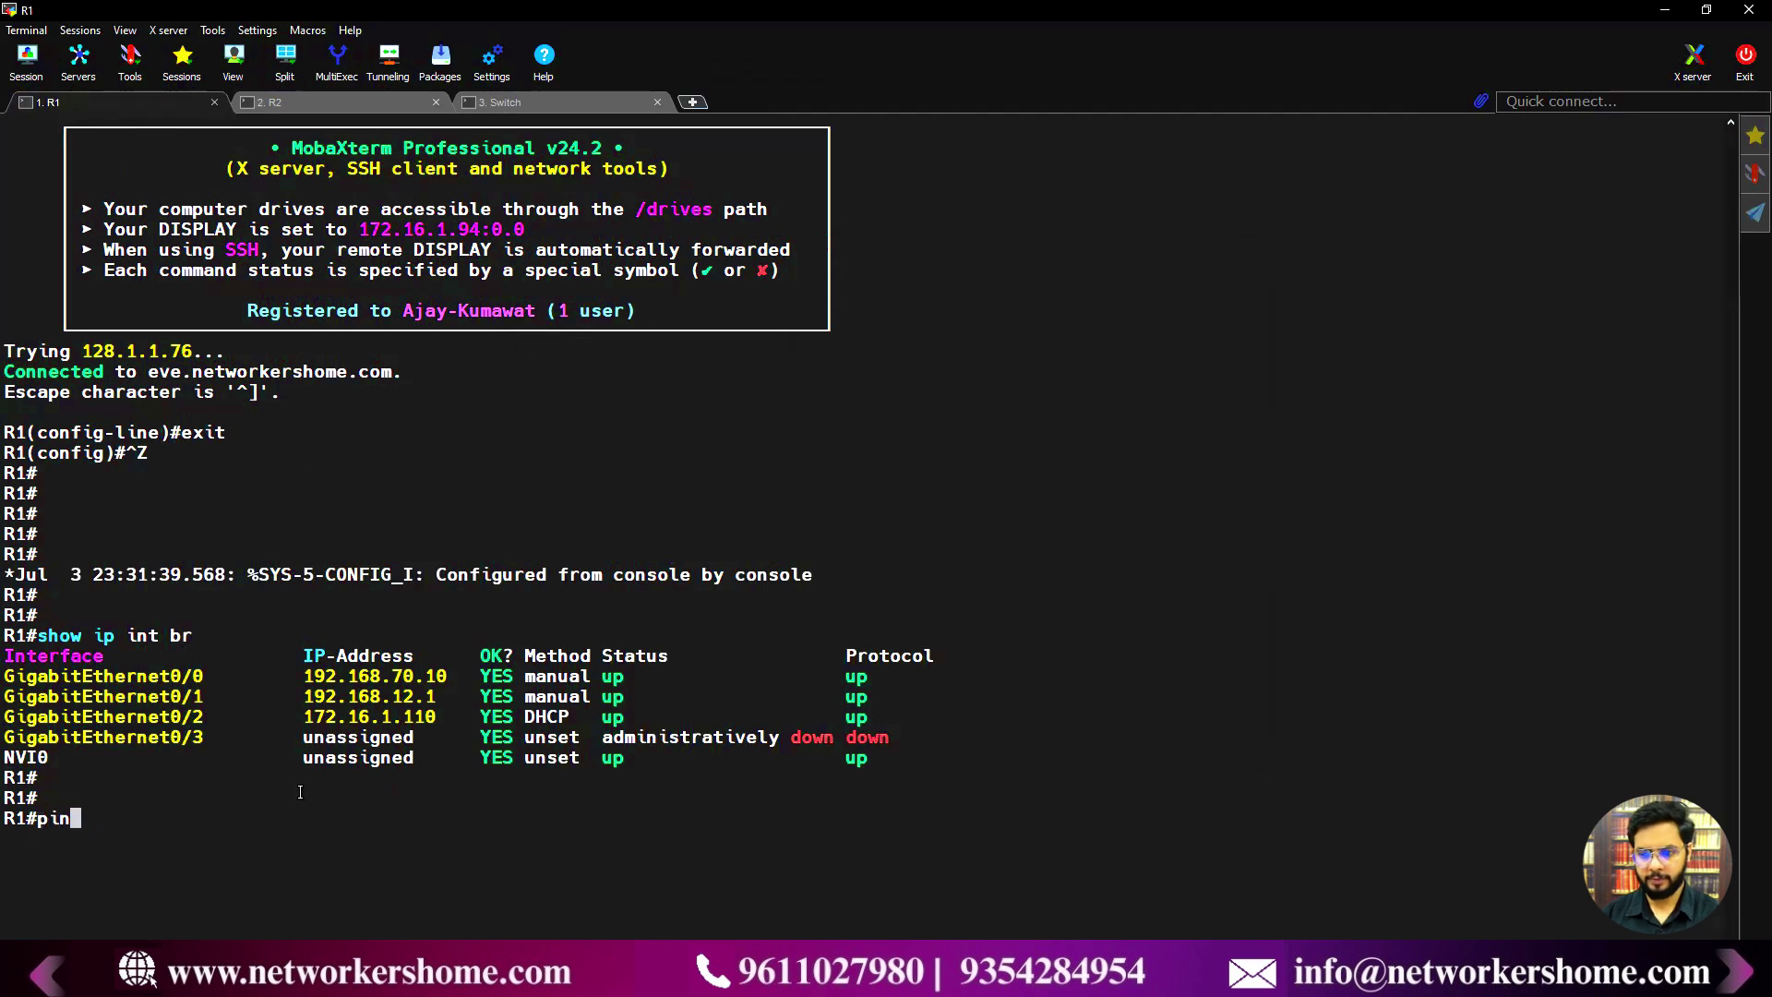
type("g 192.168")
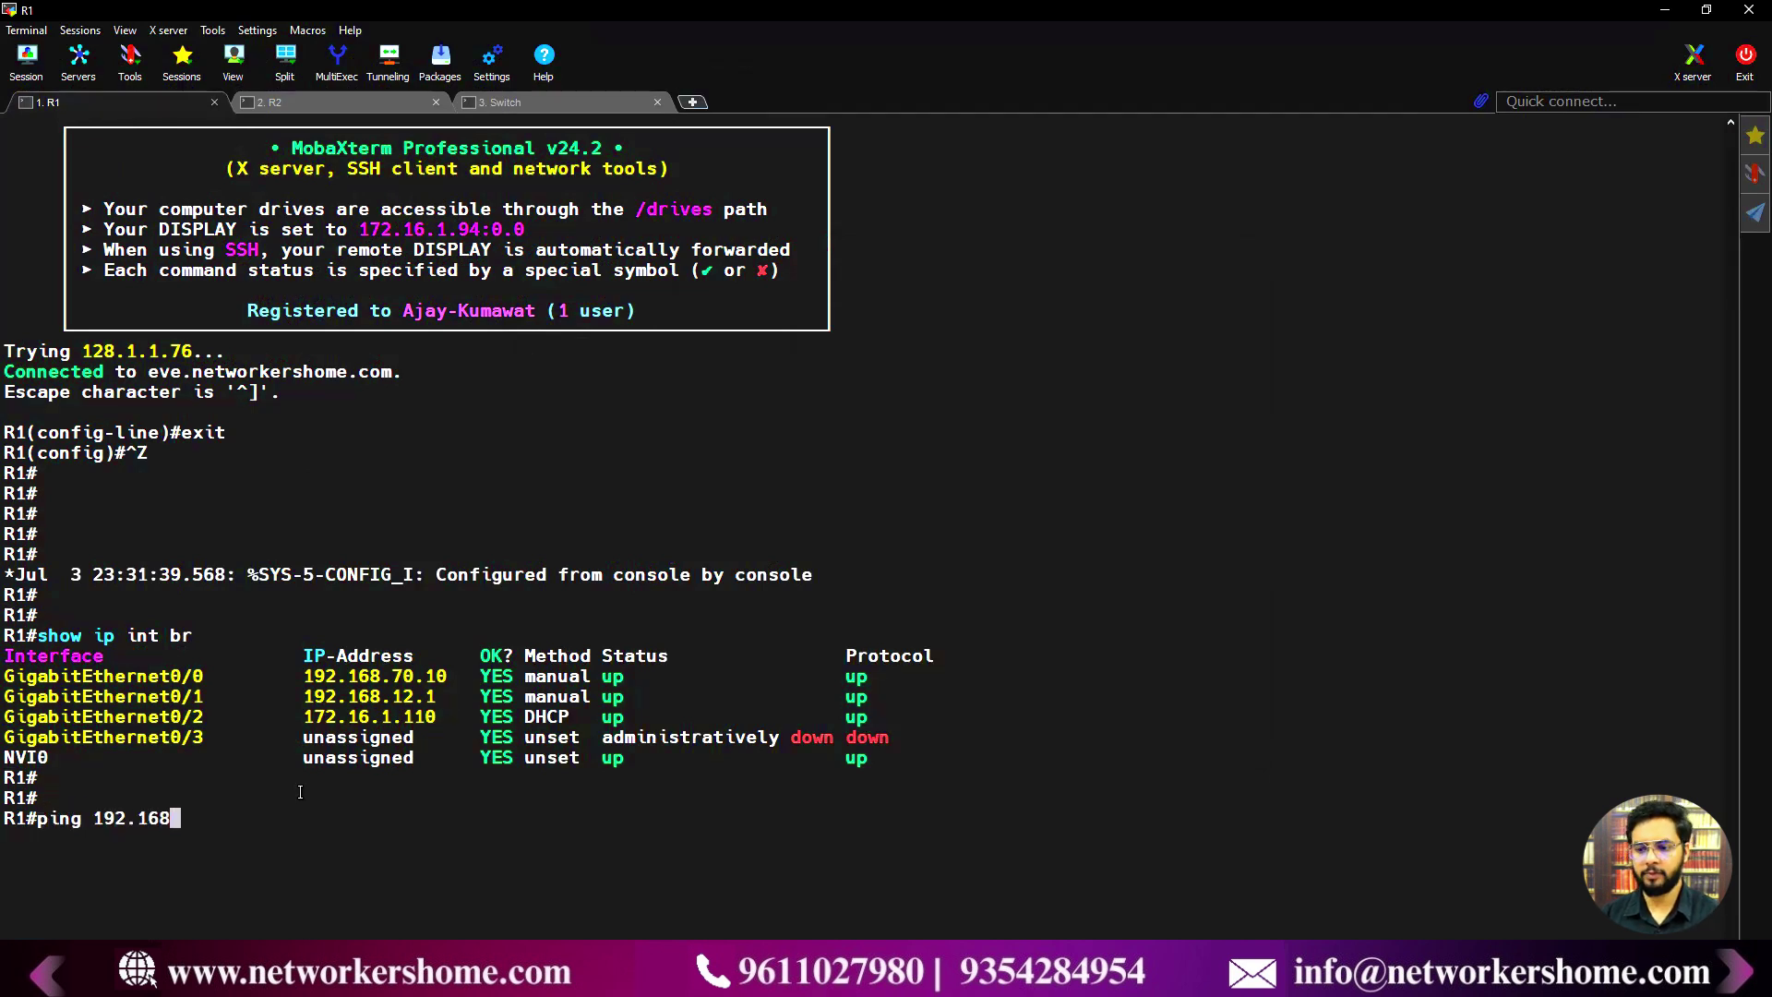
type(".")
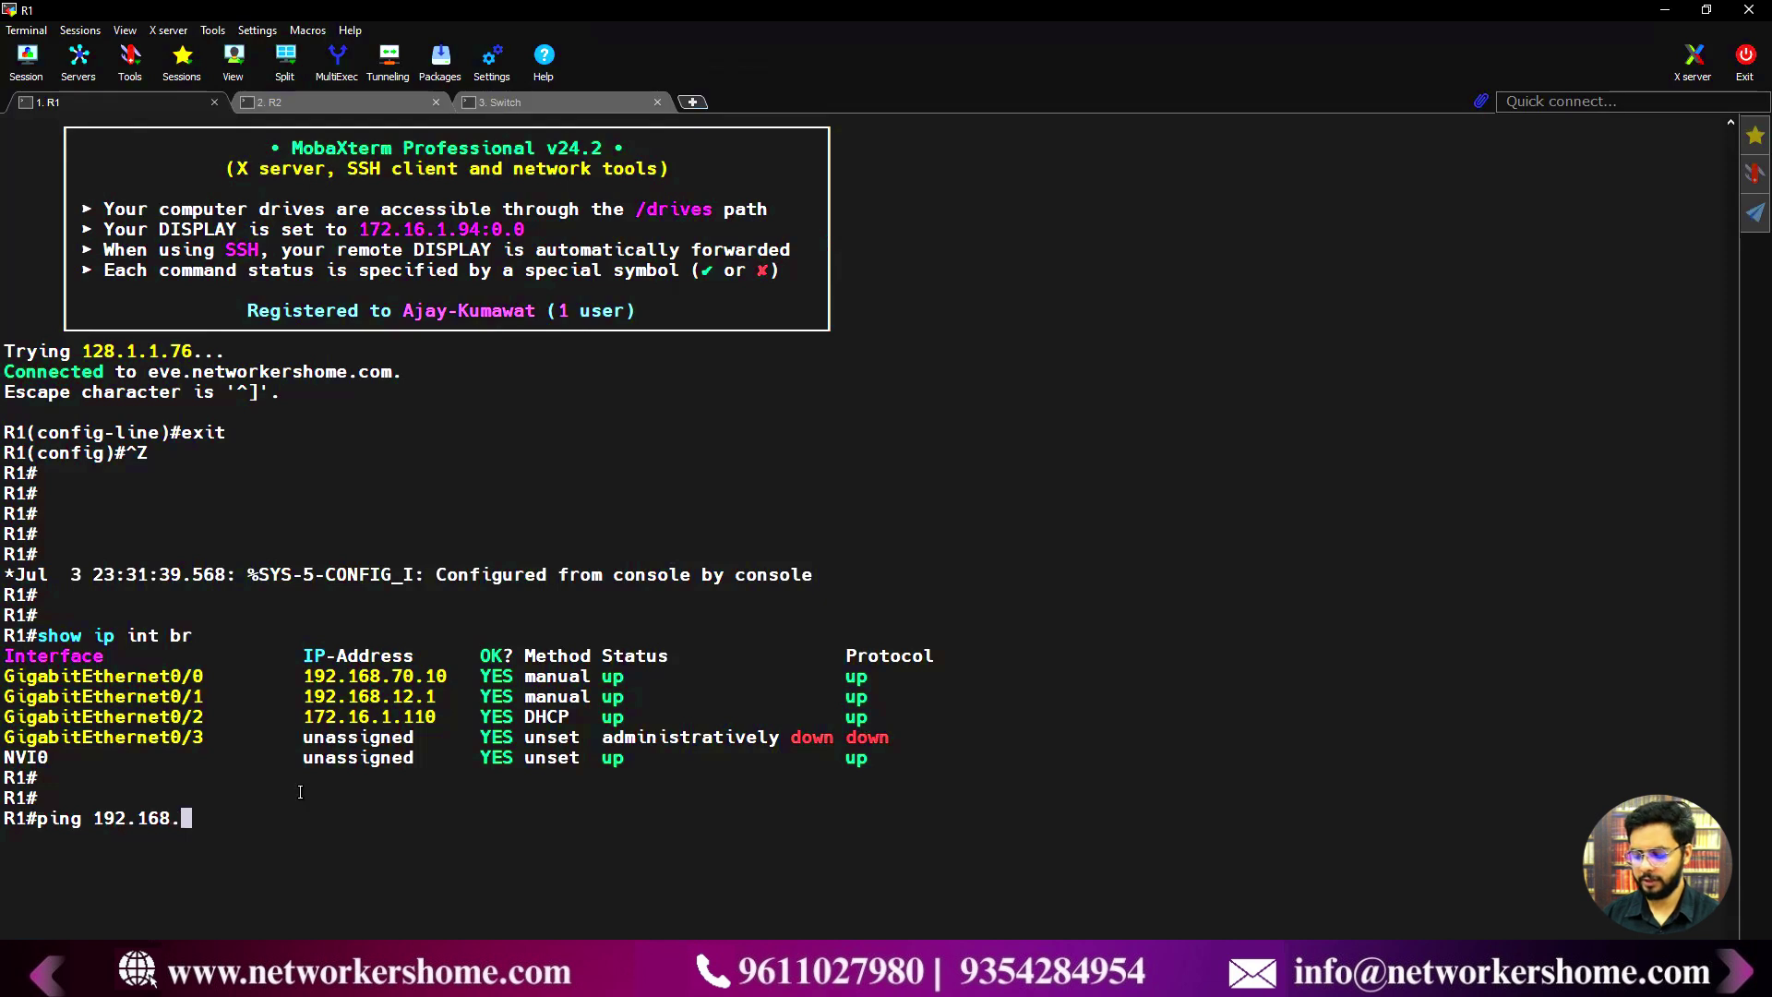
type("70.94")
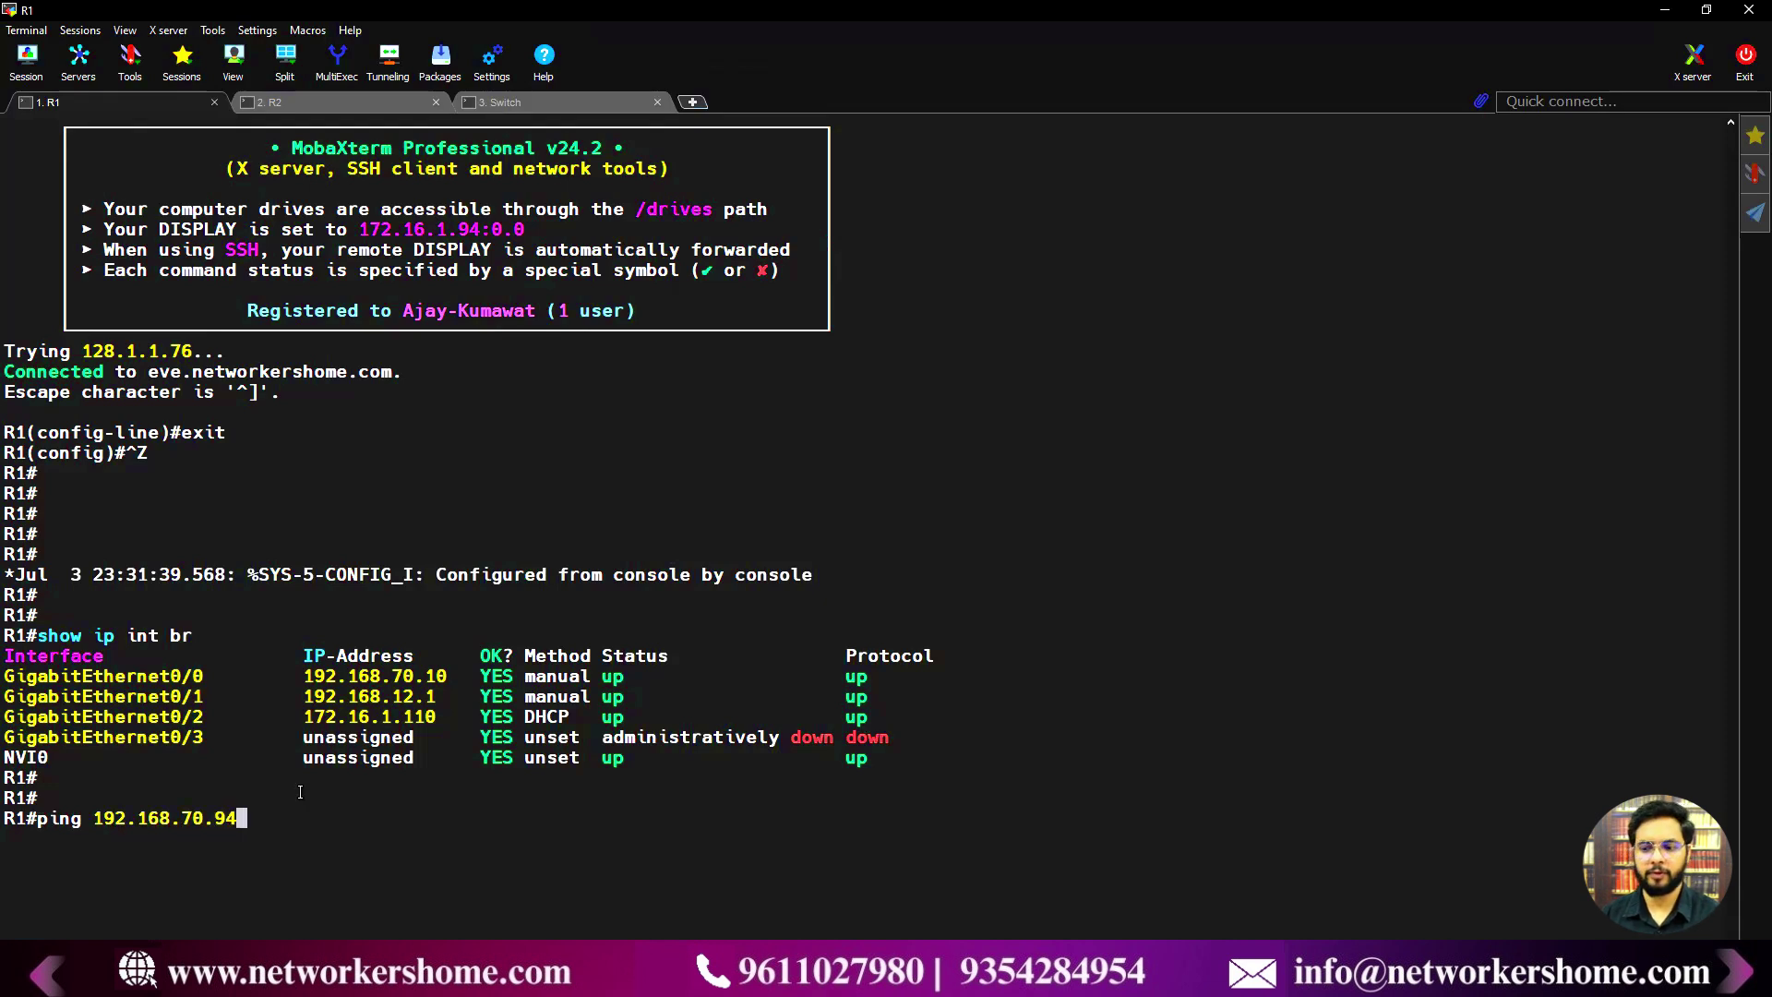
key("Return")
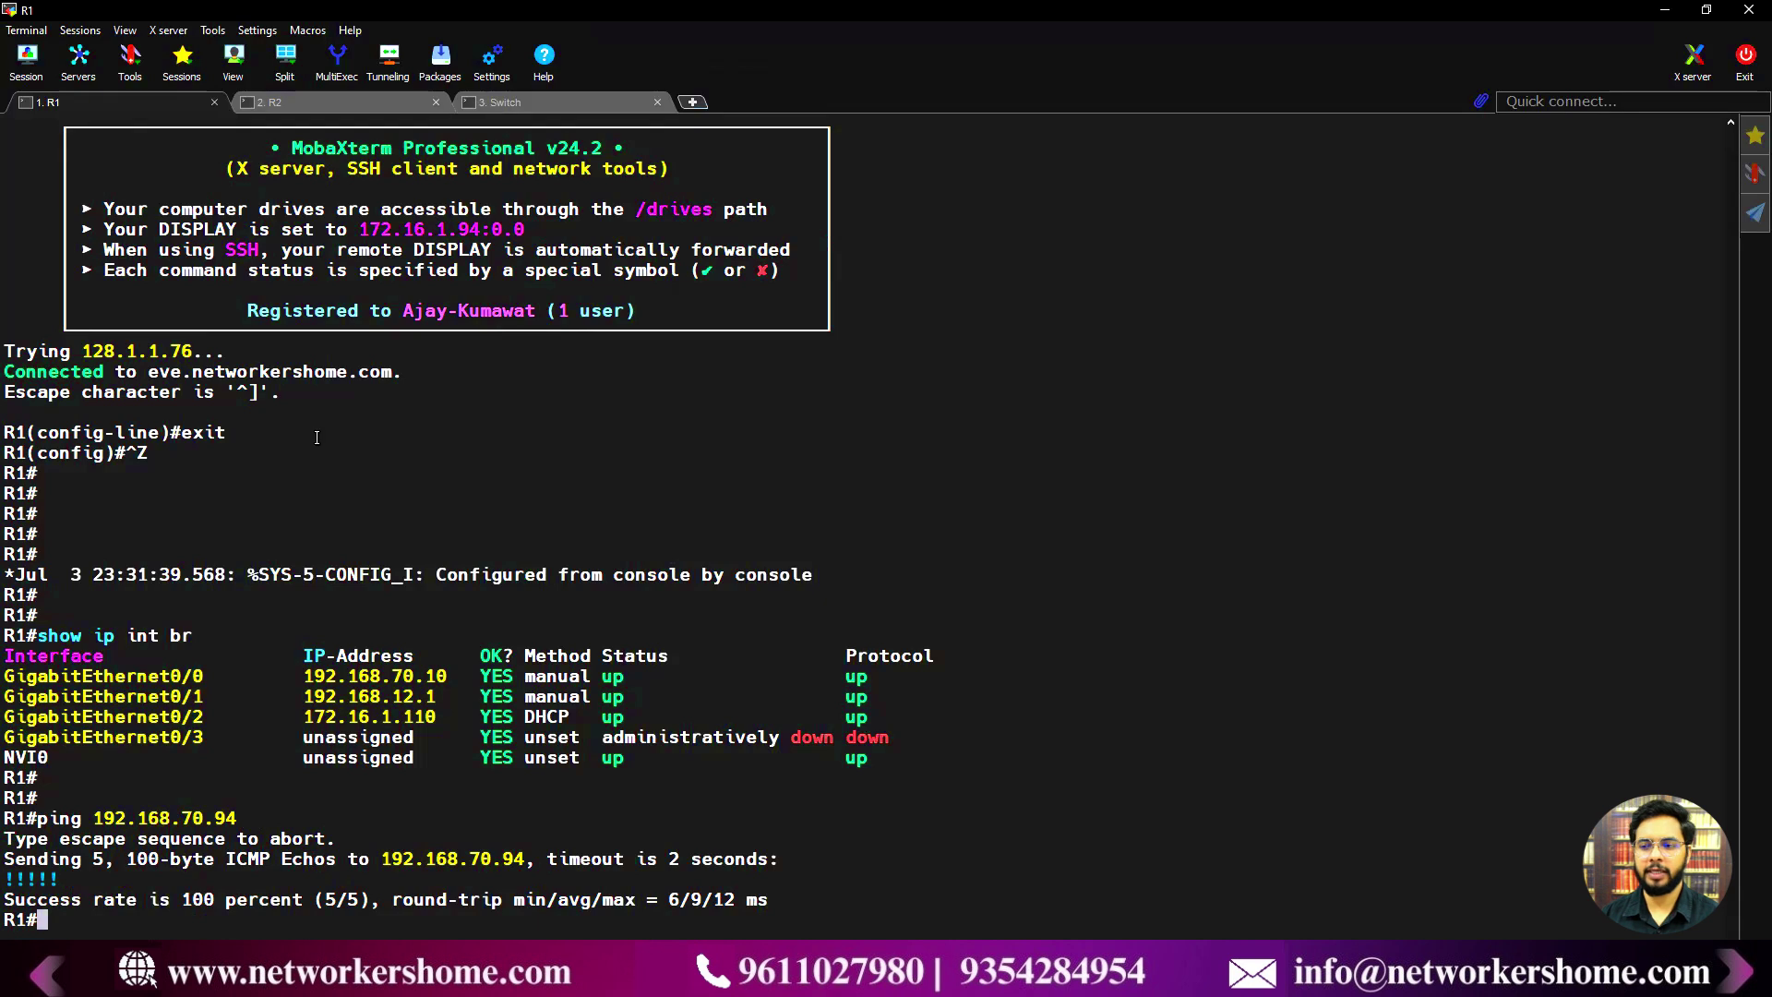
left_click(299, 98)
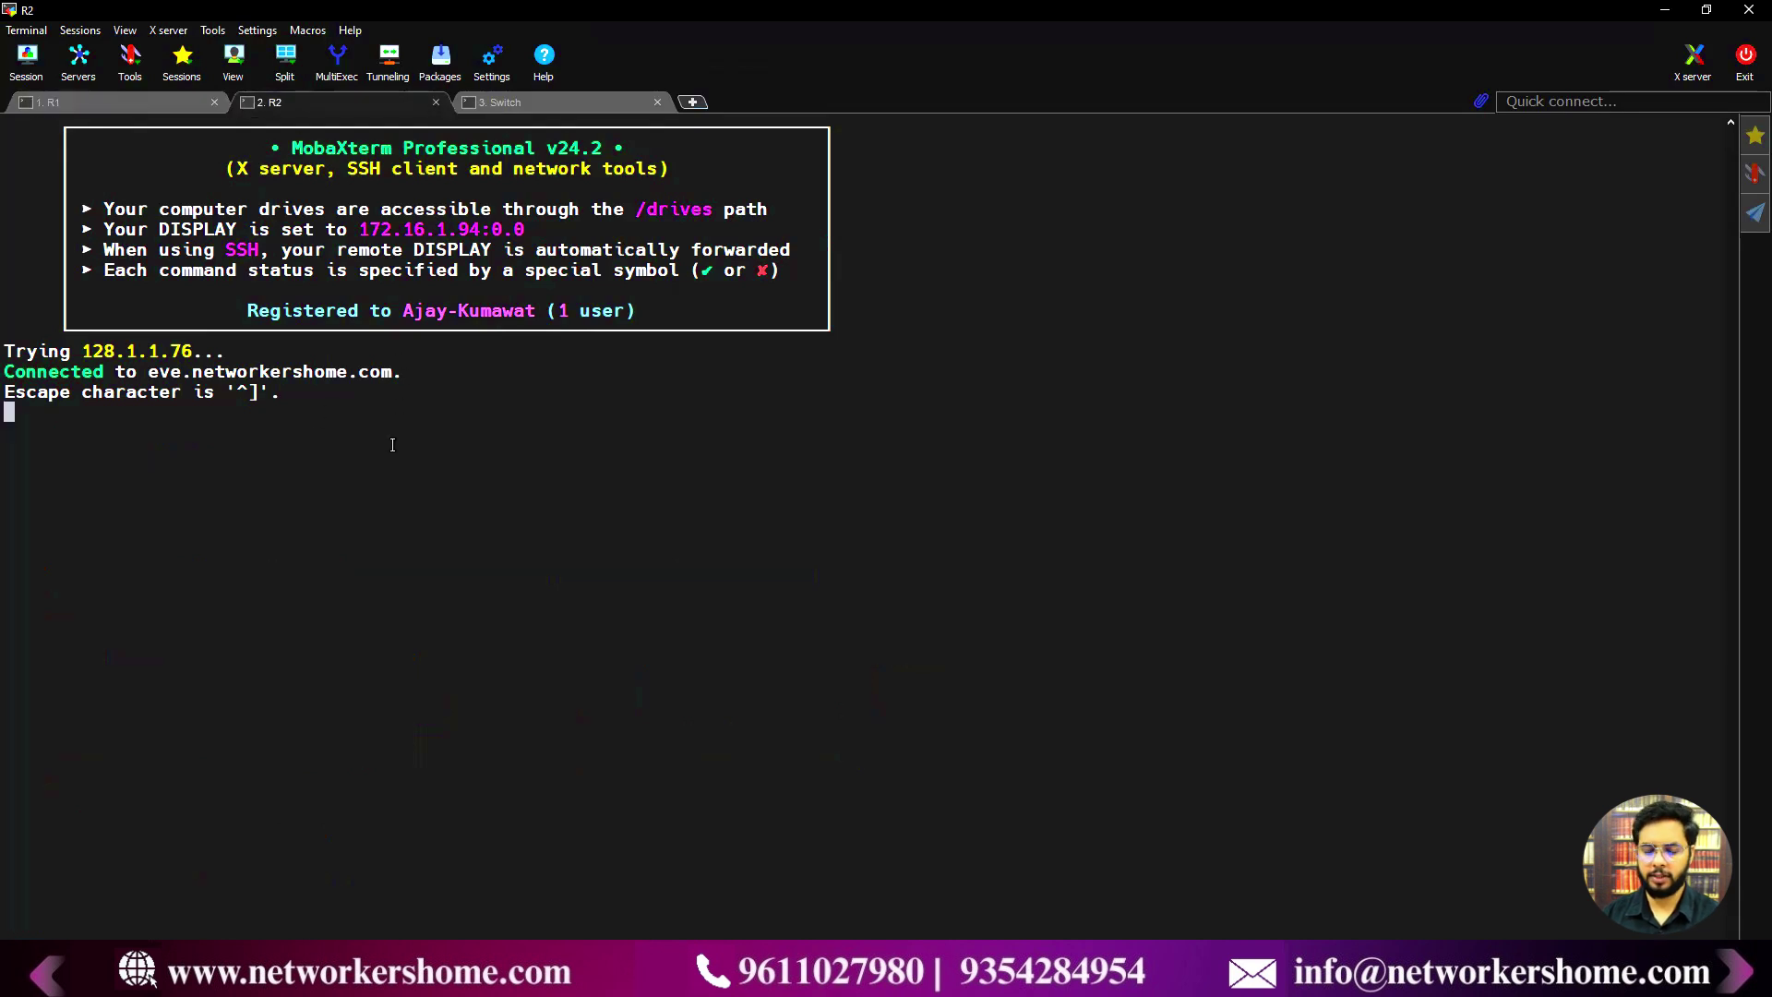
- From R2's privileged prompt, ping the NMS at 192.168.70.94
key("Return")
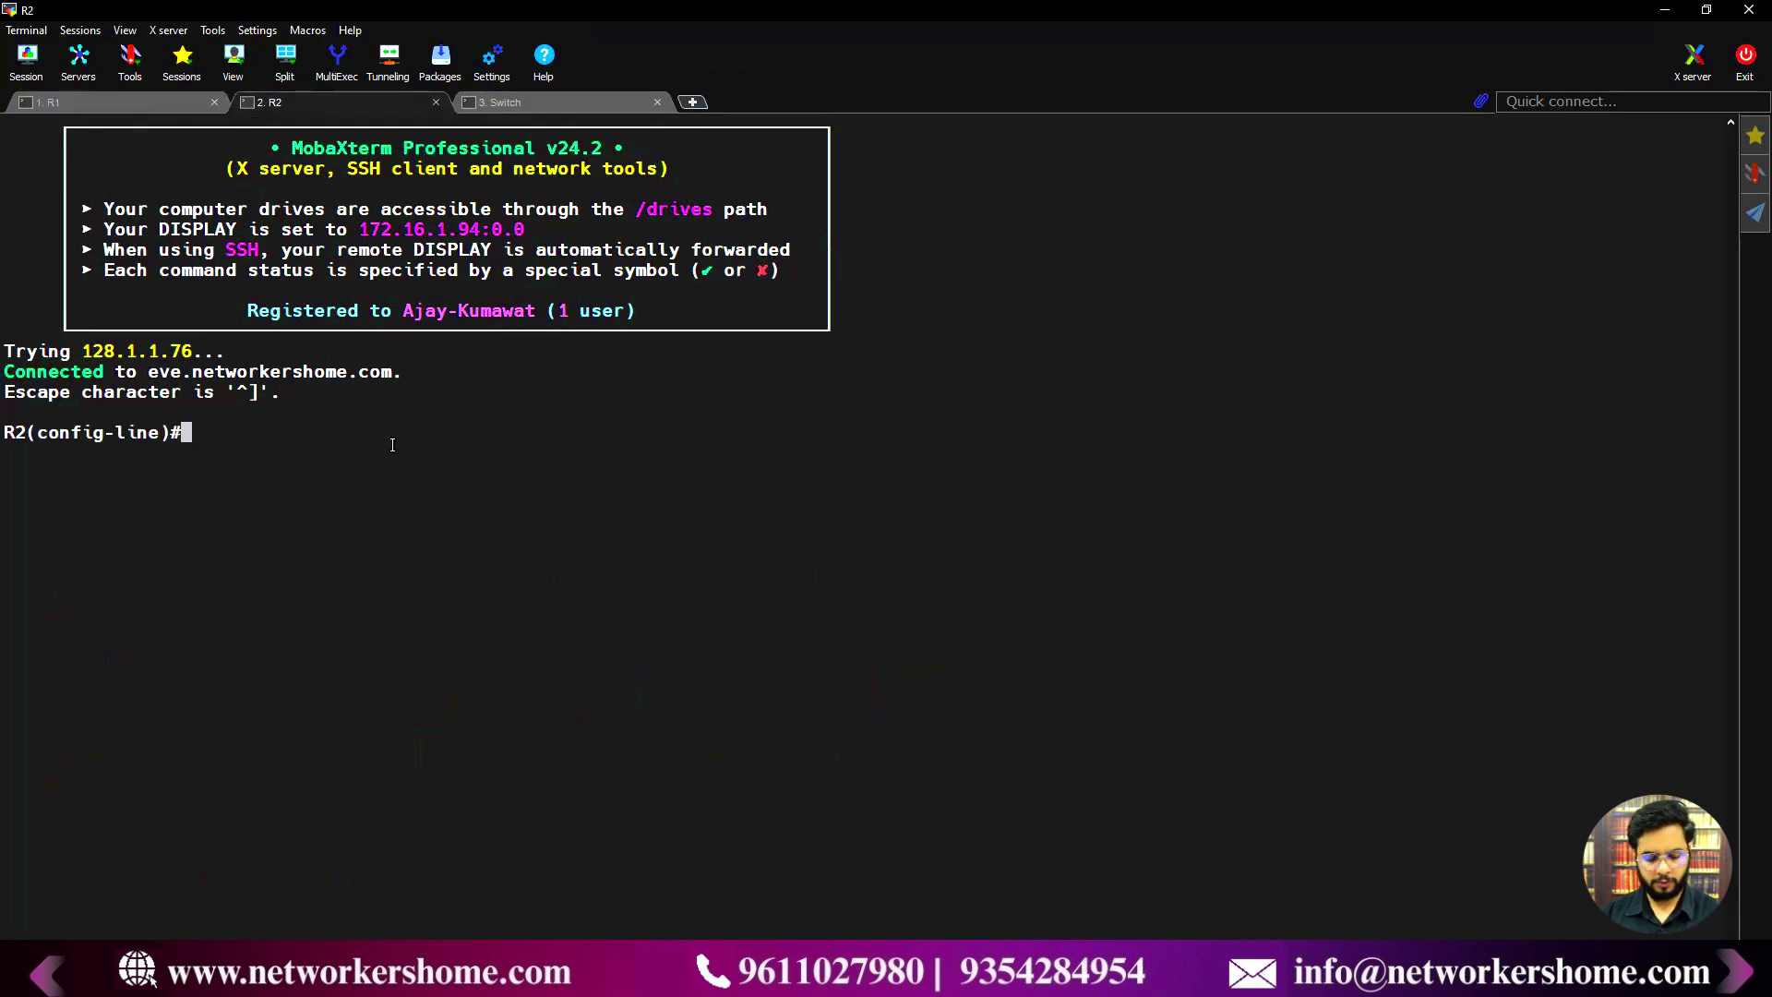
key("ctrl+z")
key("Return")
key("Return")
type("pin")
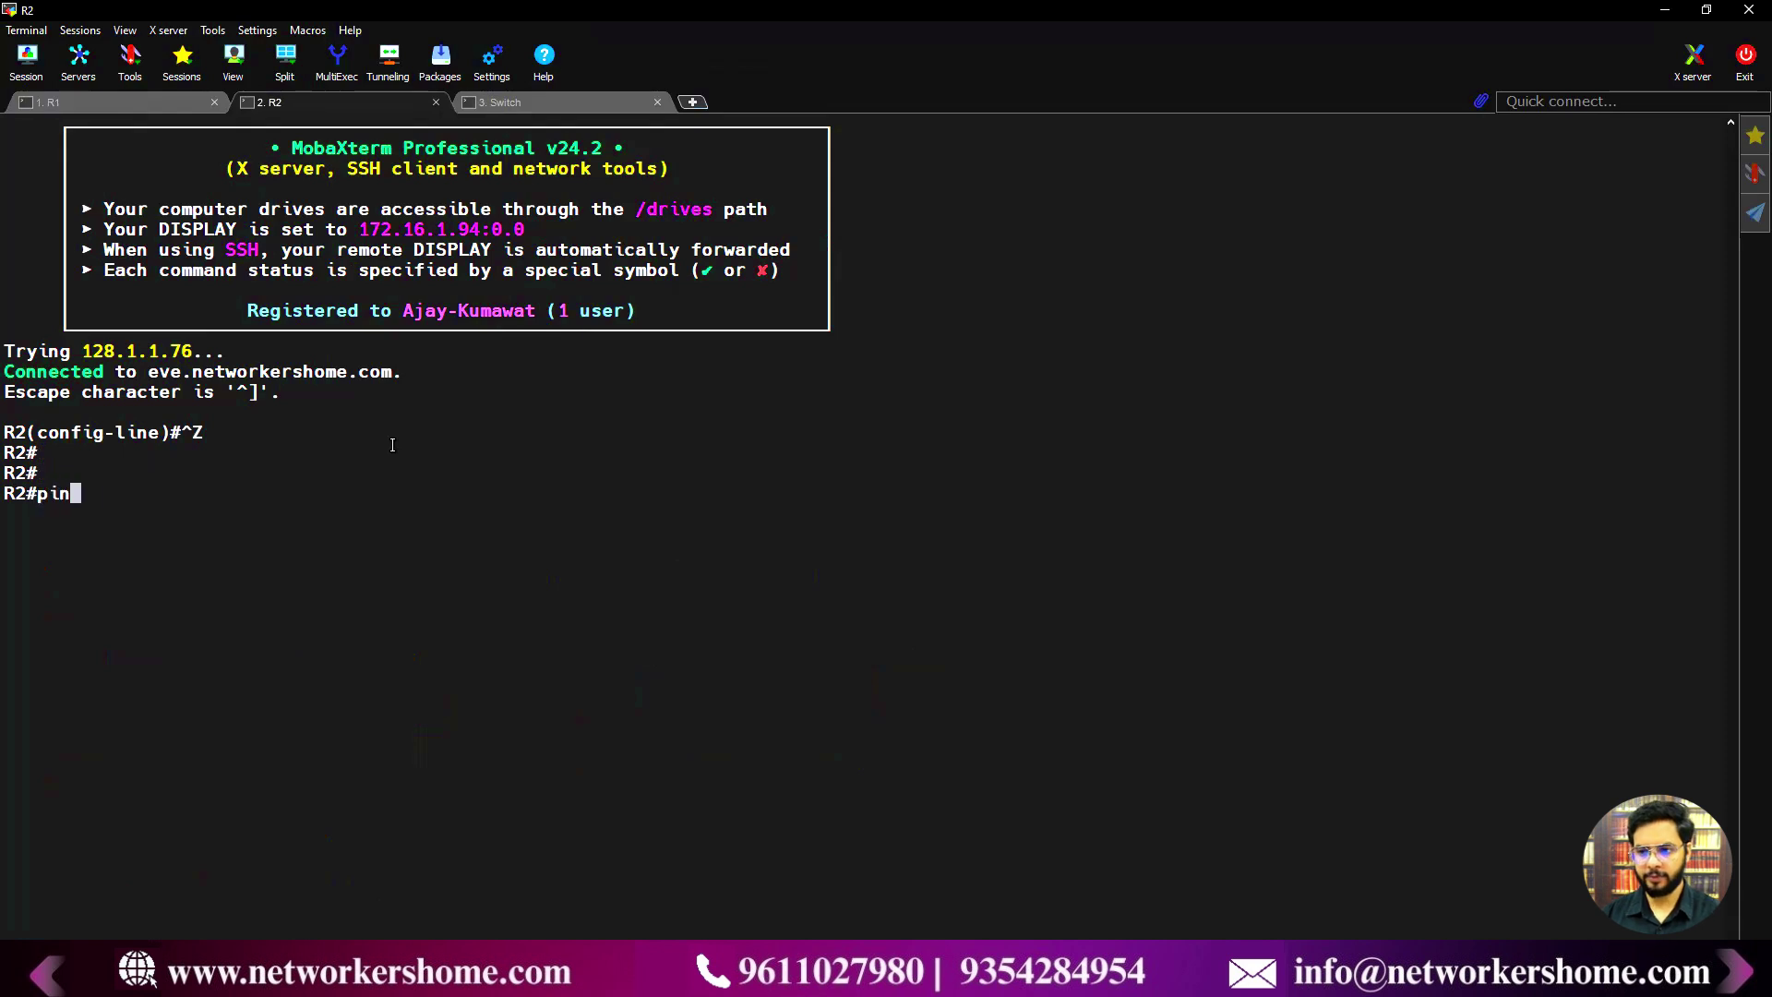
type("g 192.16")
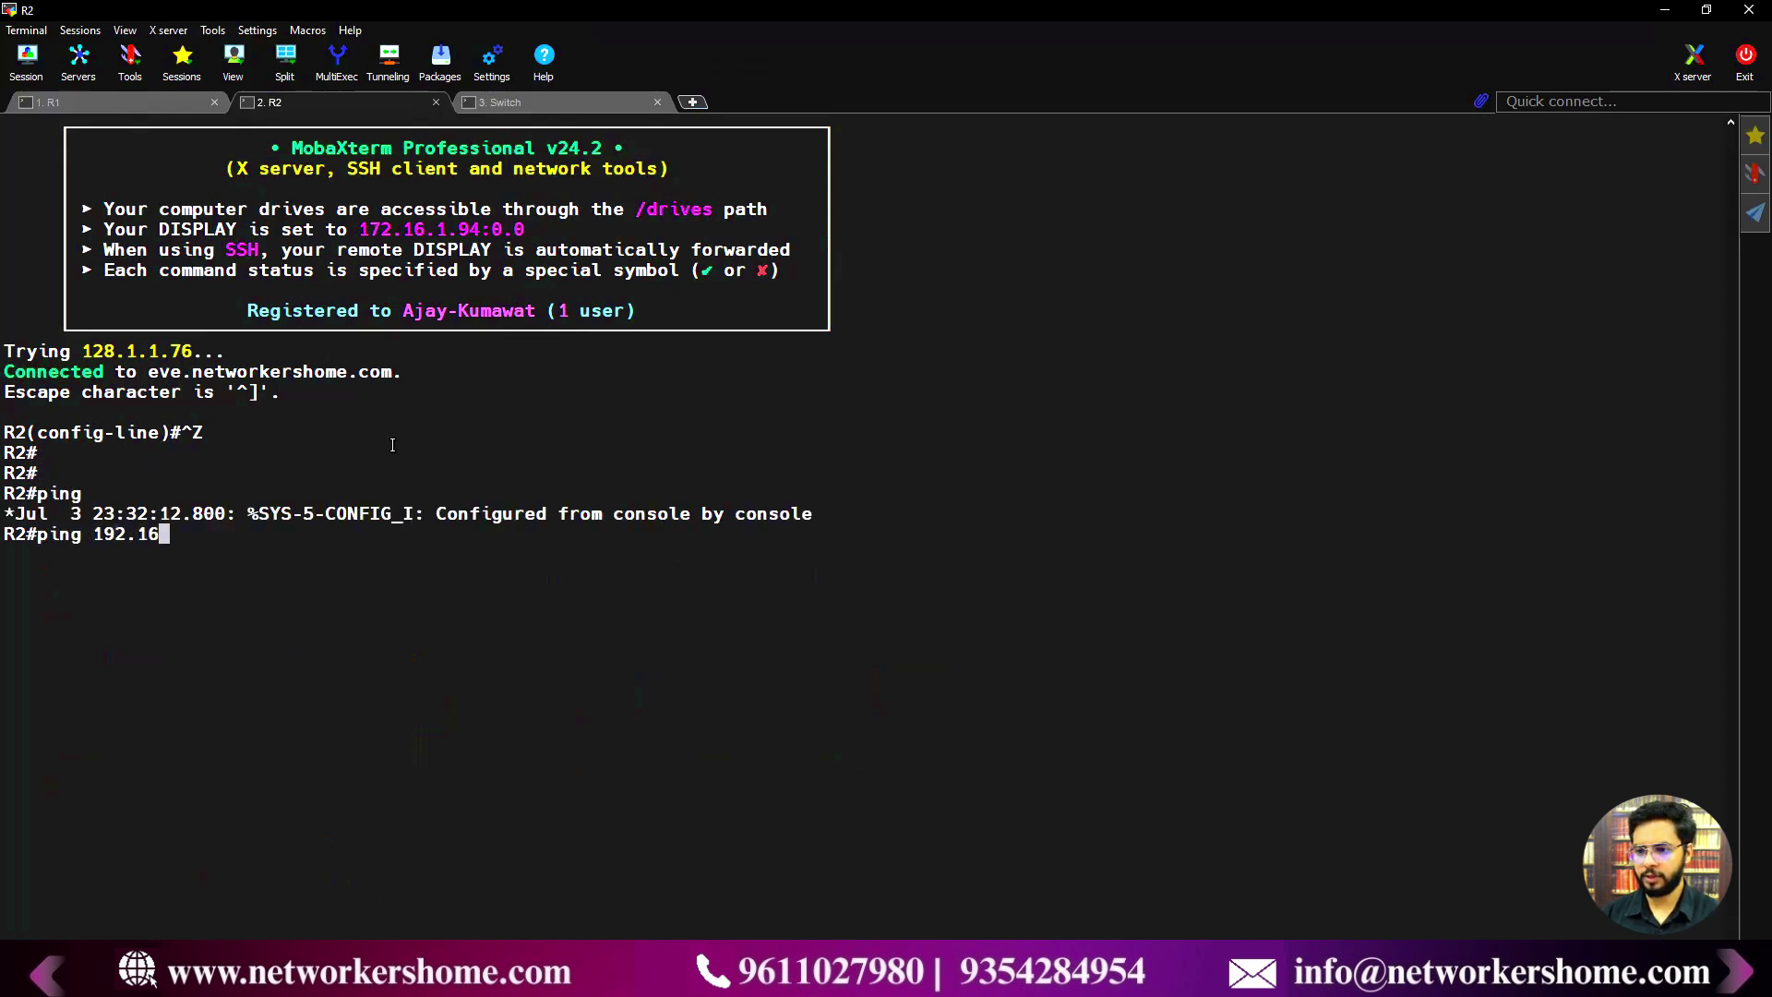
type("8.70.94")
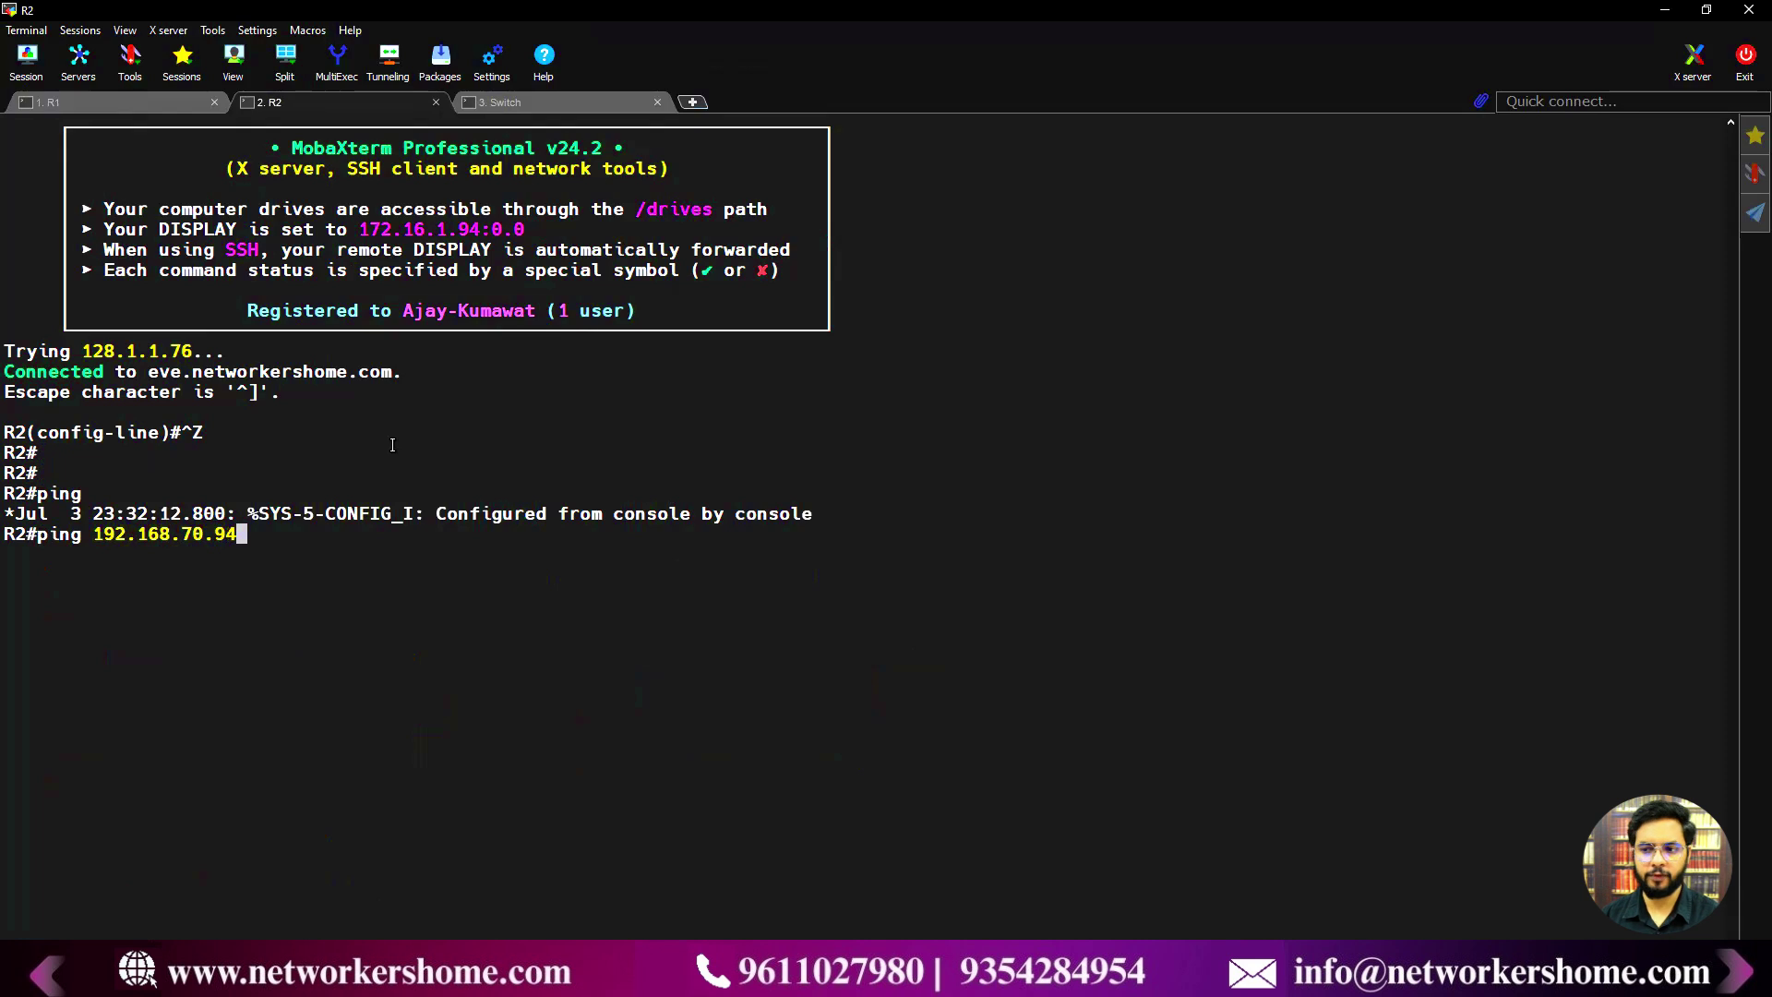
key("Return")
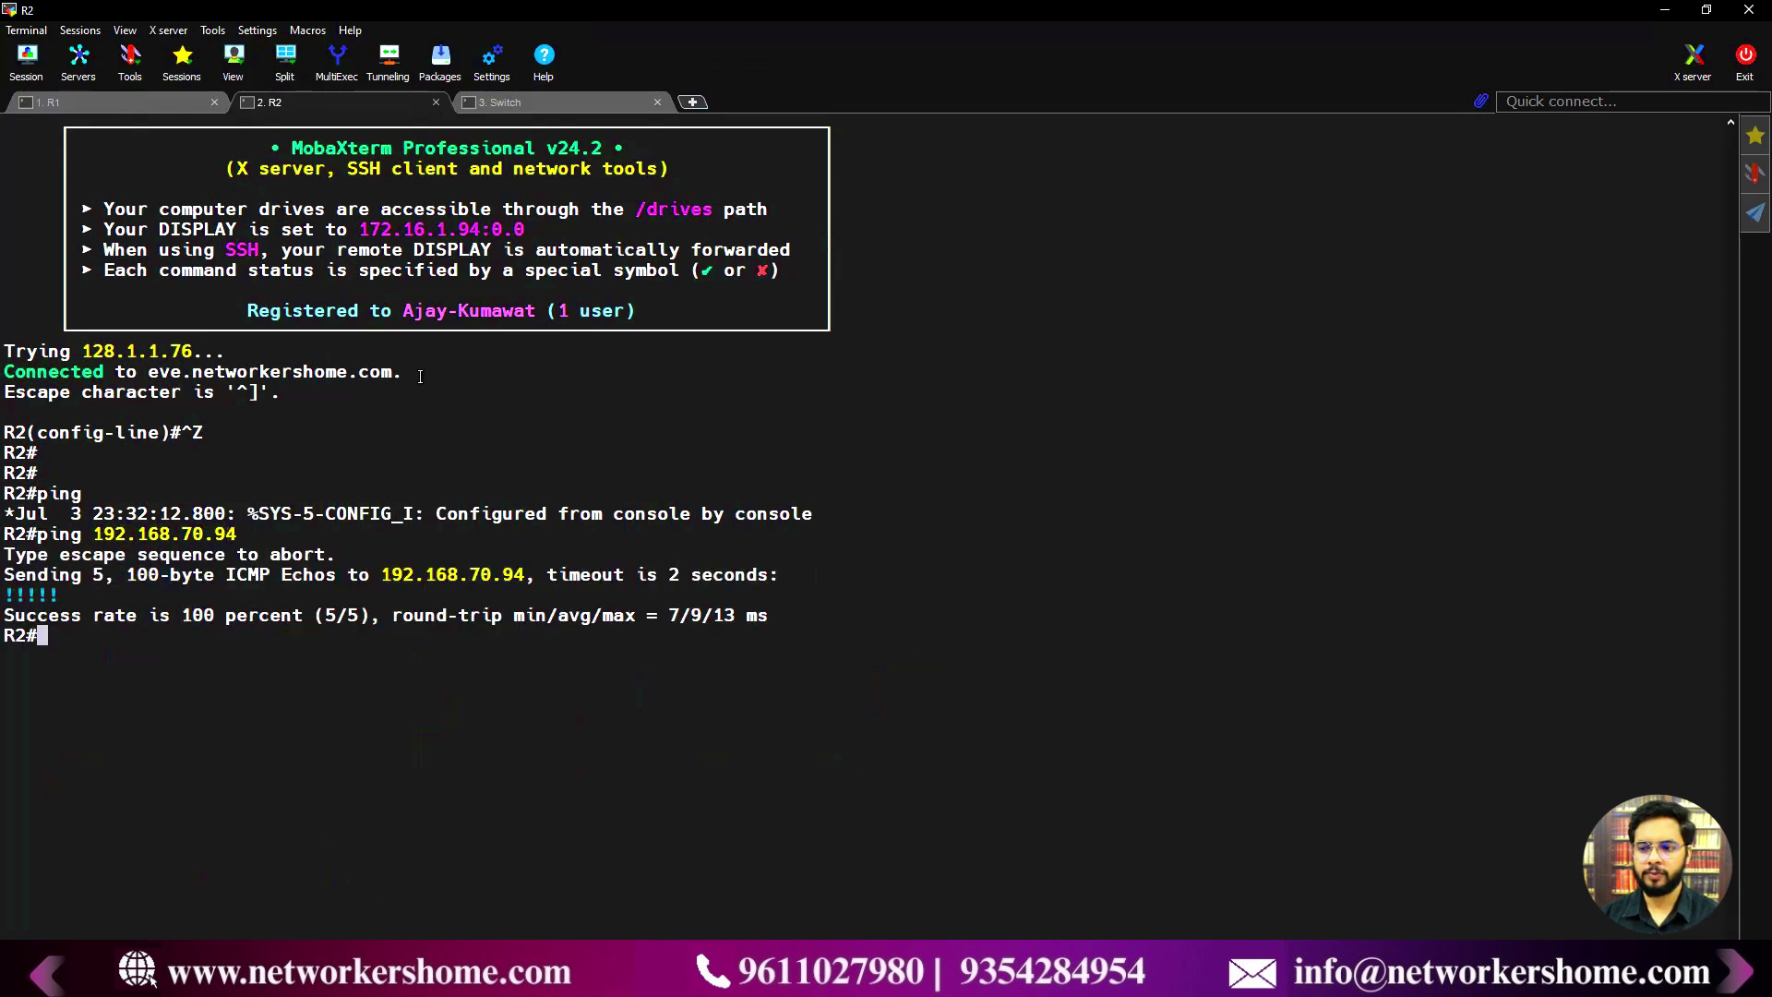
- From the Switch's privileged prompt, ping 192.168.70.94 with 100 percent success
left_click(548, 102)
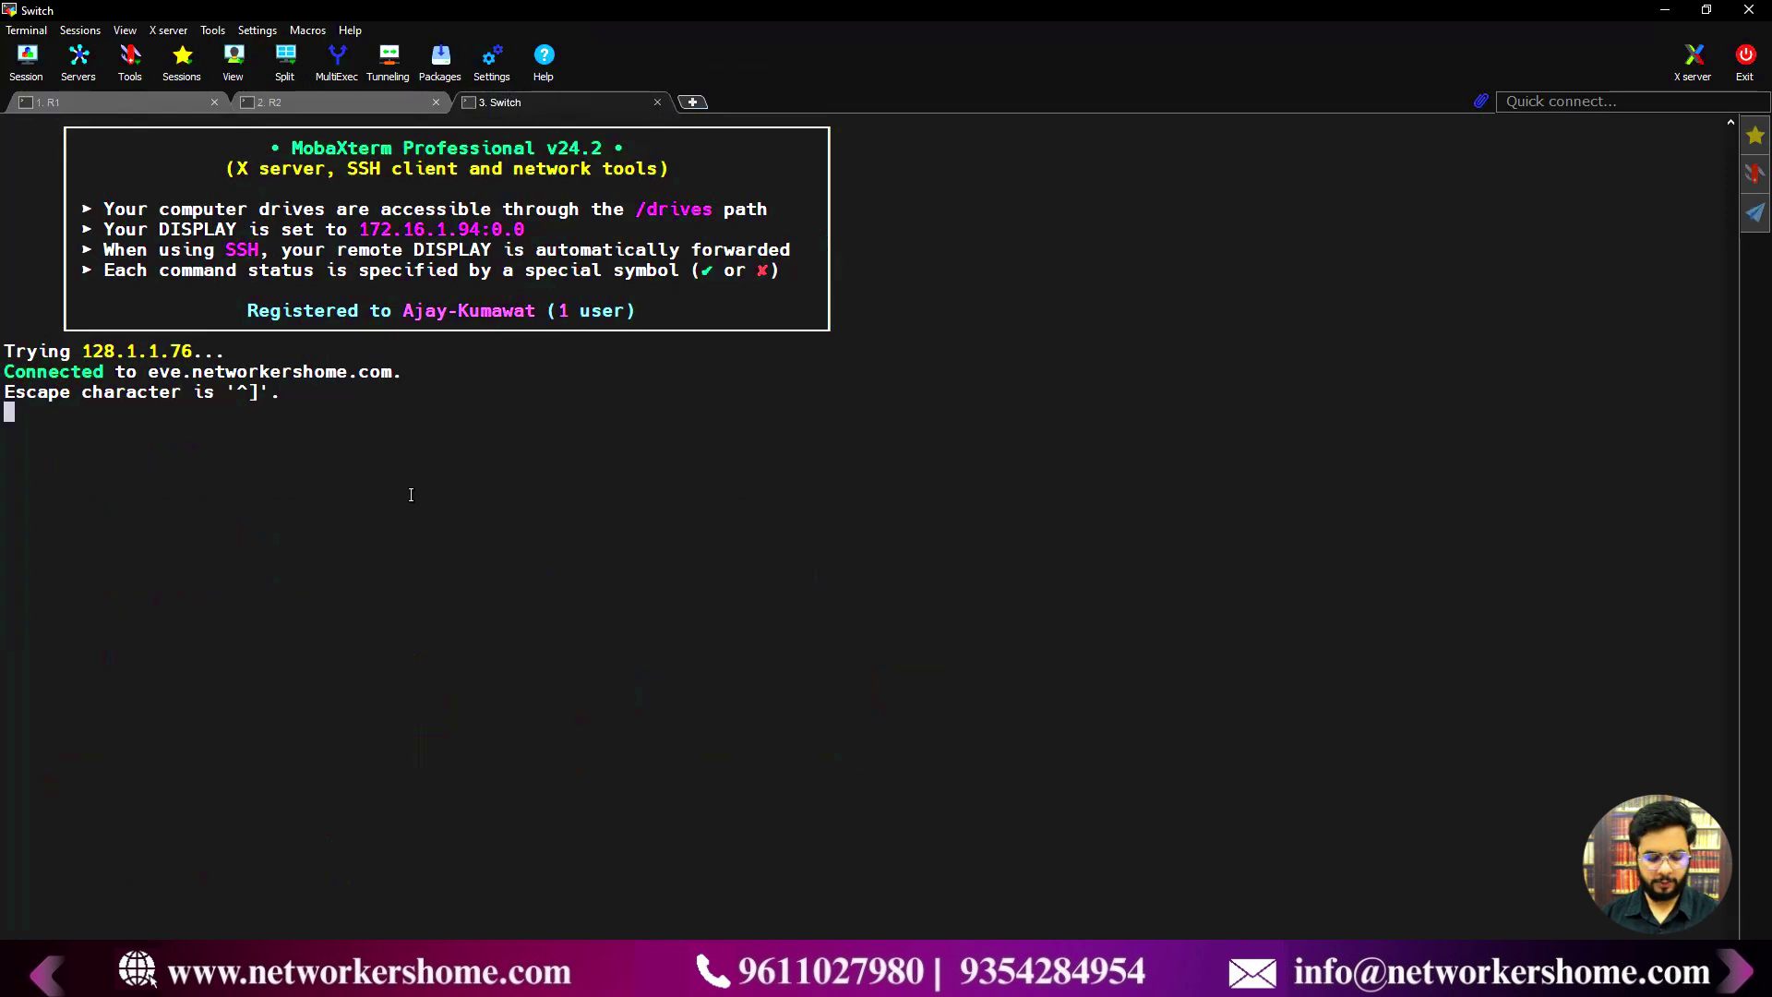
key("ctrl+z")
key("Return")
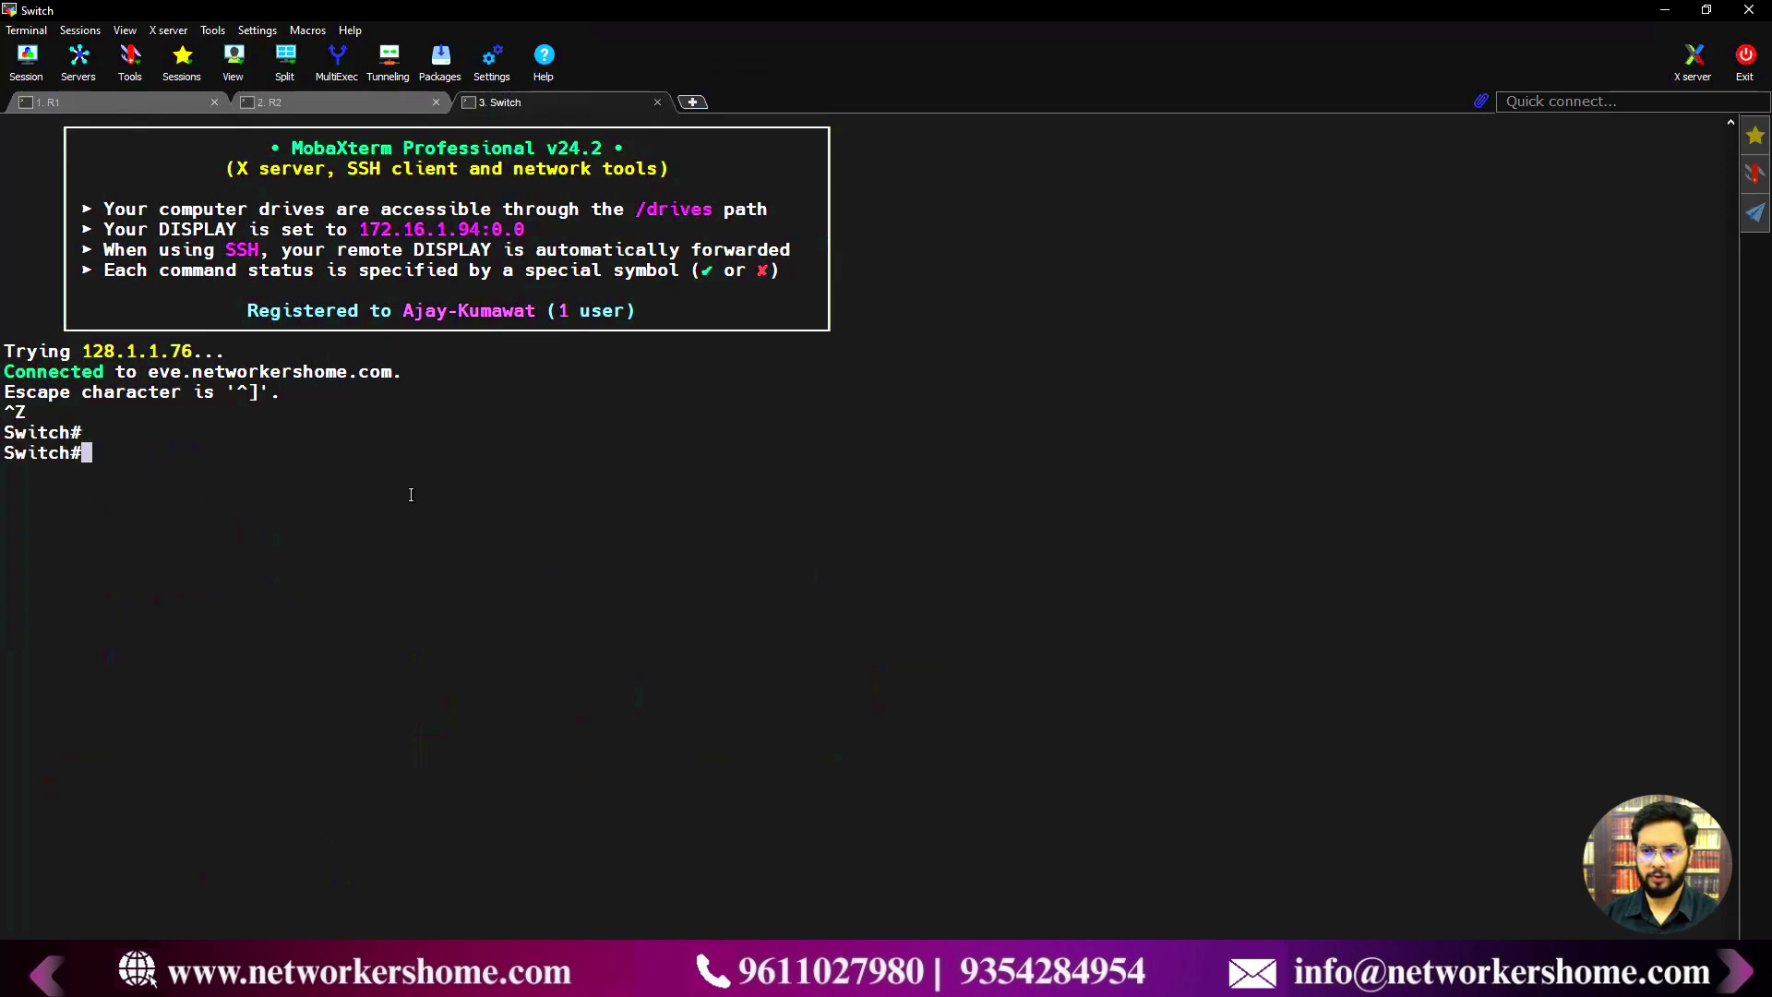
type("ping 192.168.70.94")
key("Return")
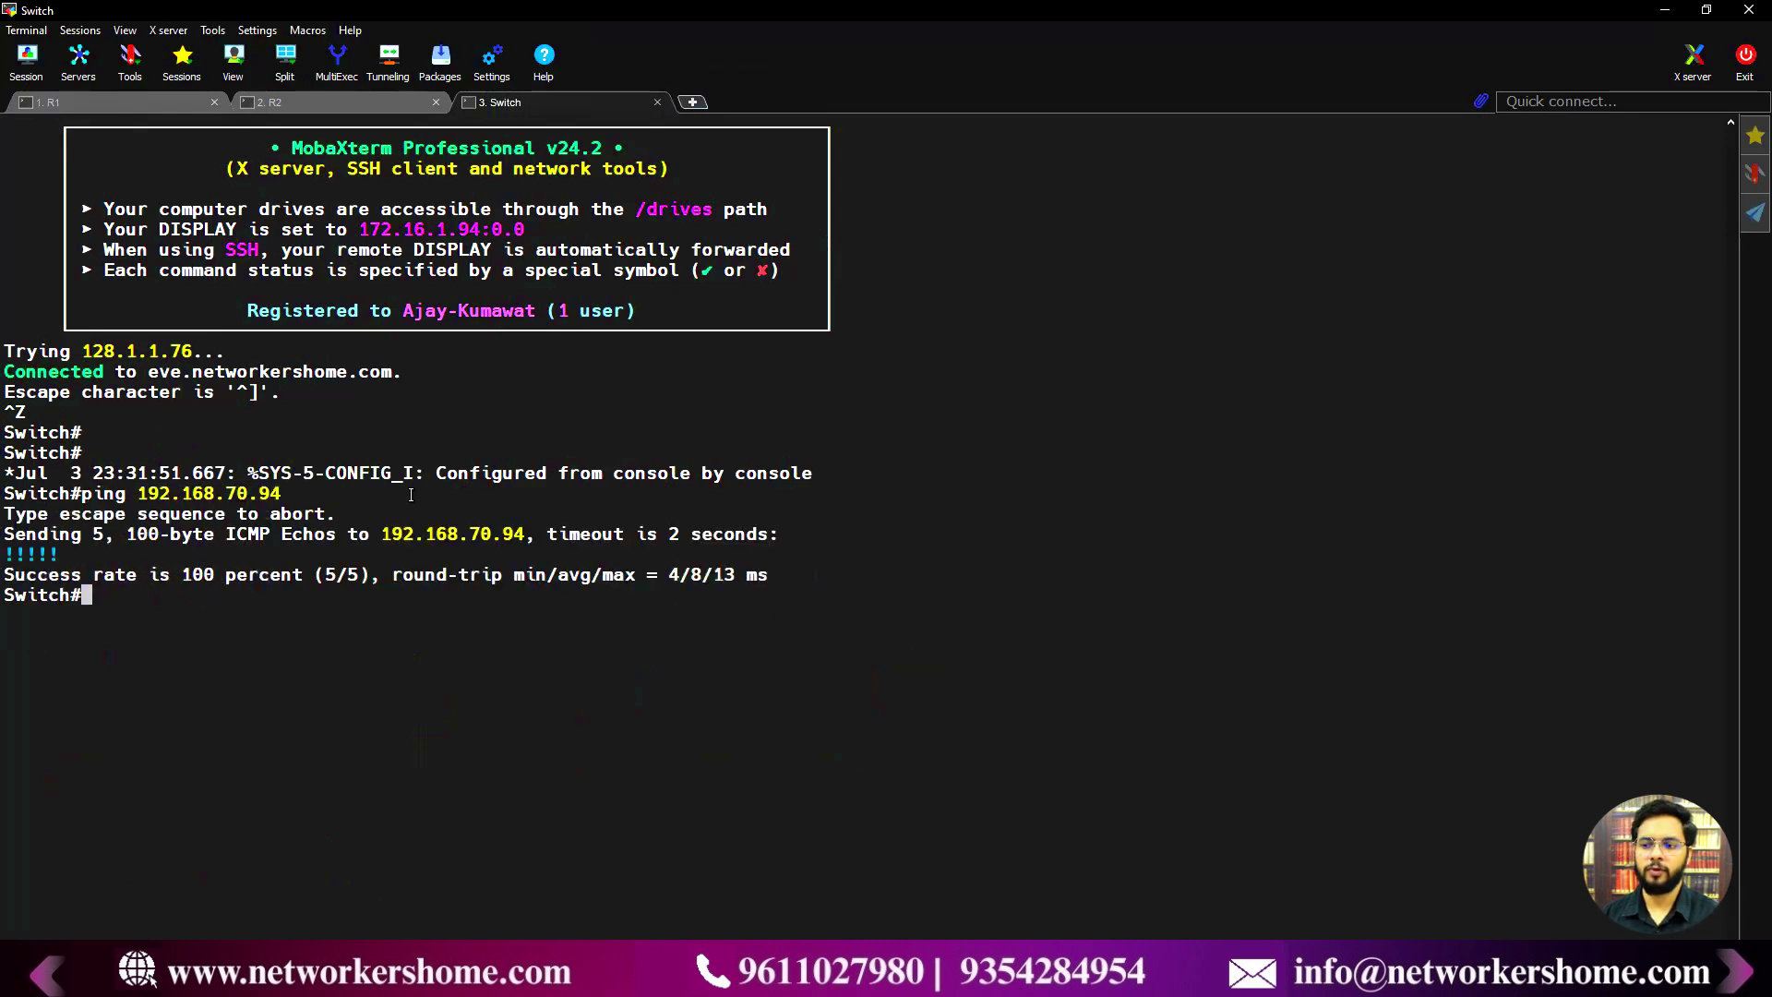
left_click(1665, 11)
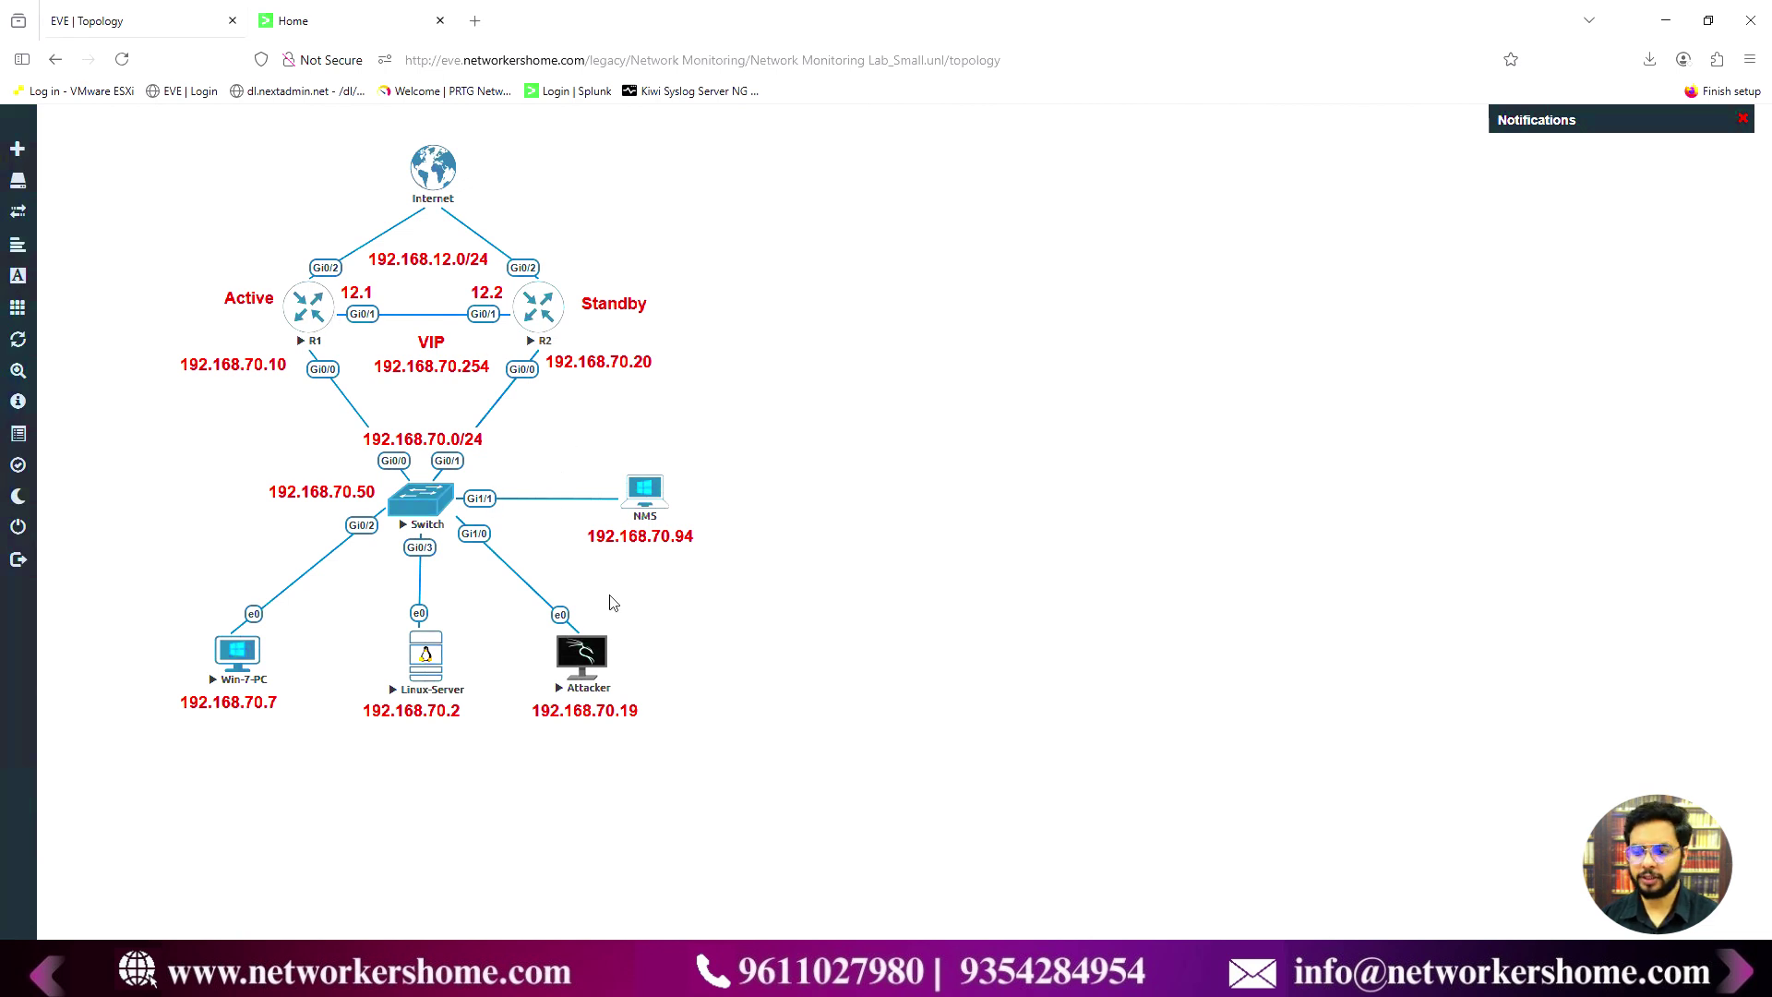
key("alt+Tab")
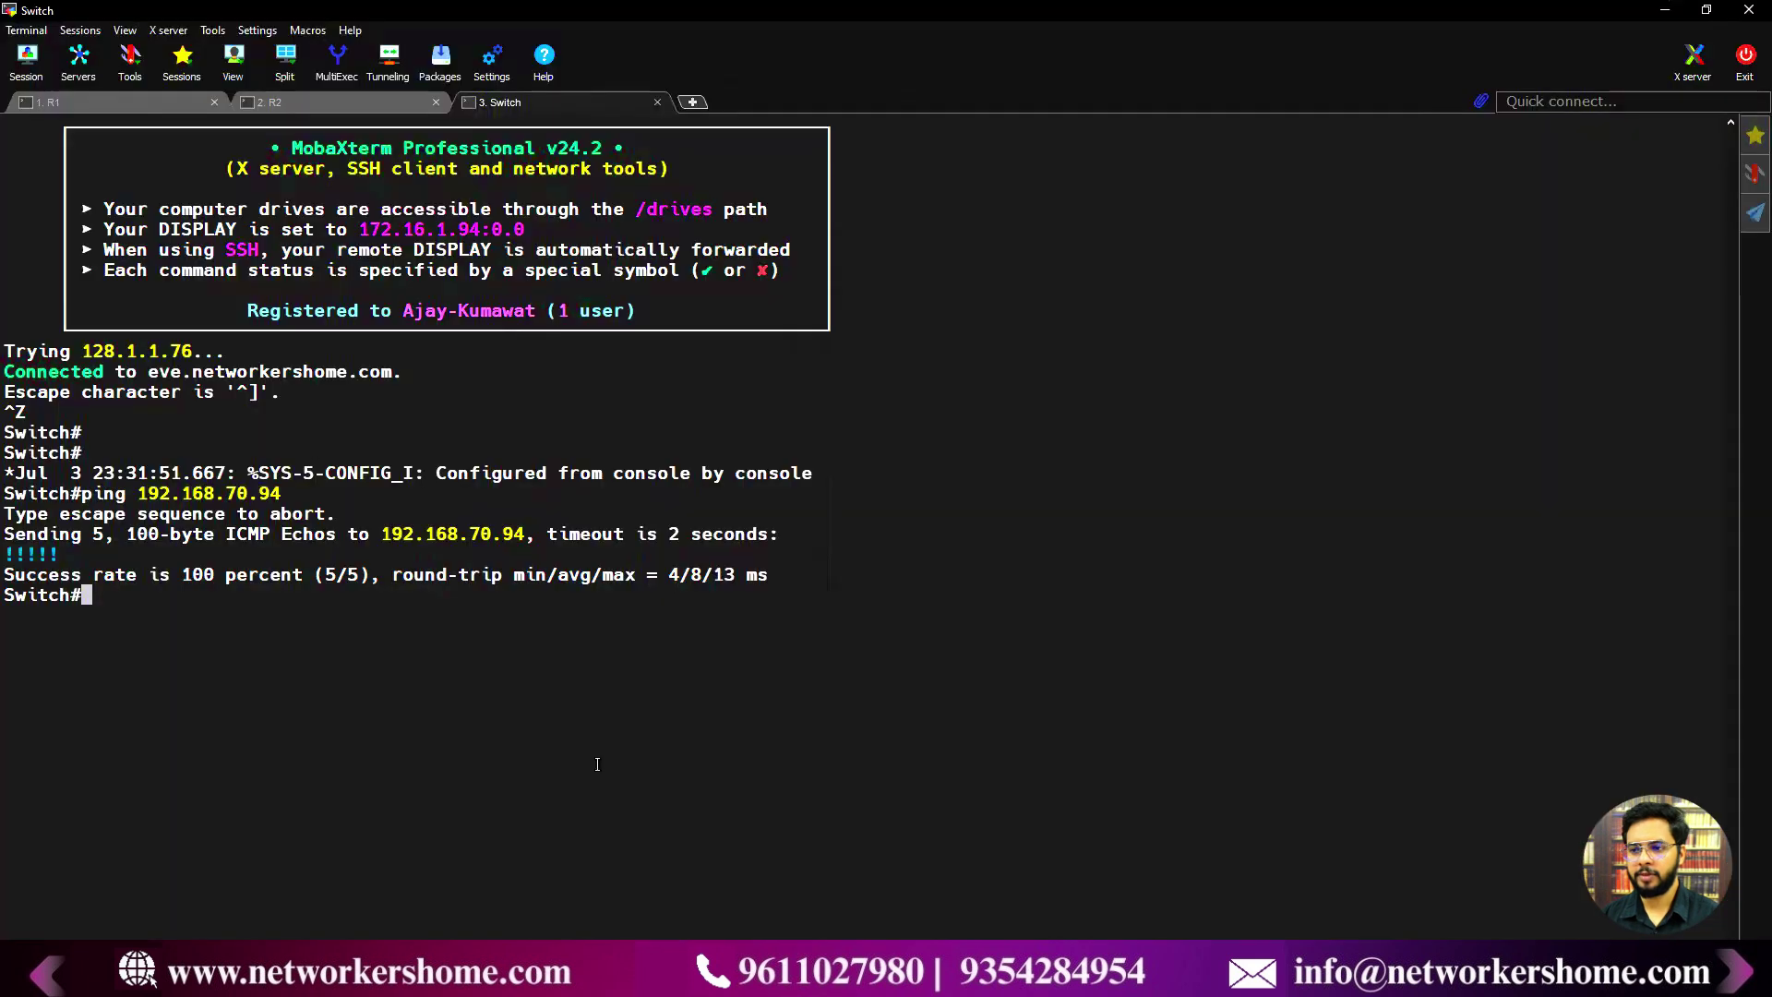
- Enter global configuration on R1 and set logging trap to debugging
left_click(74, 102)
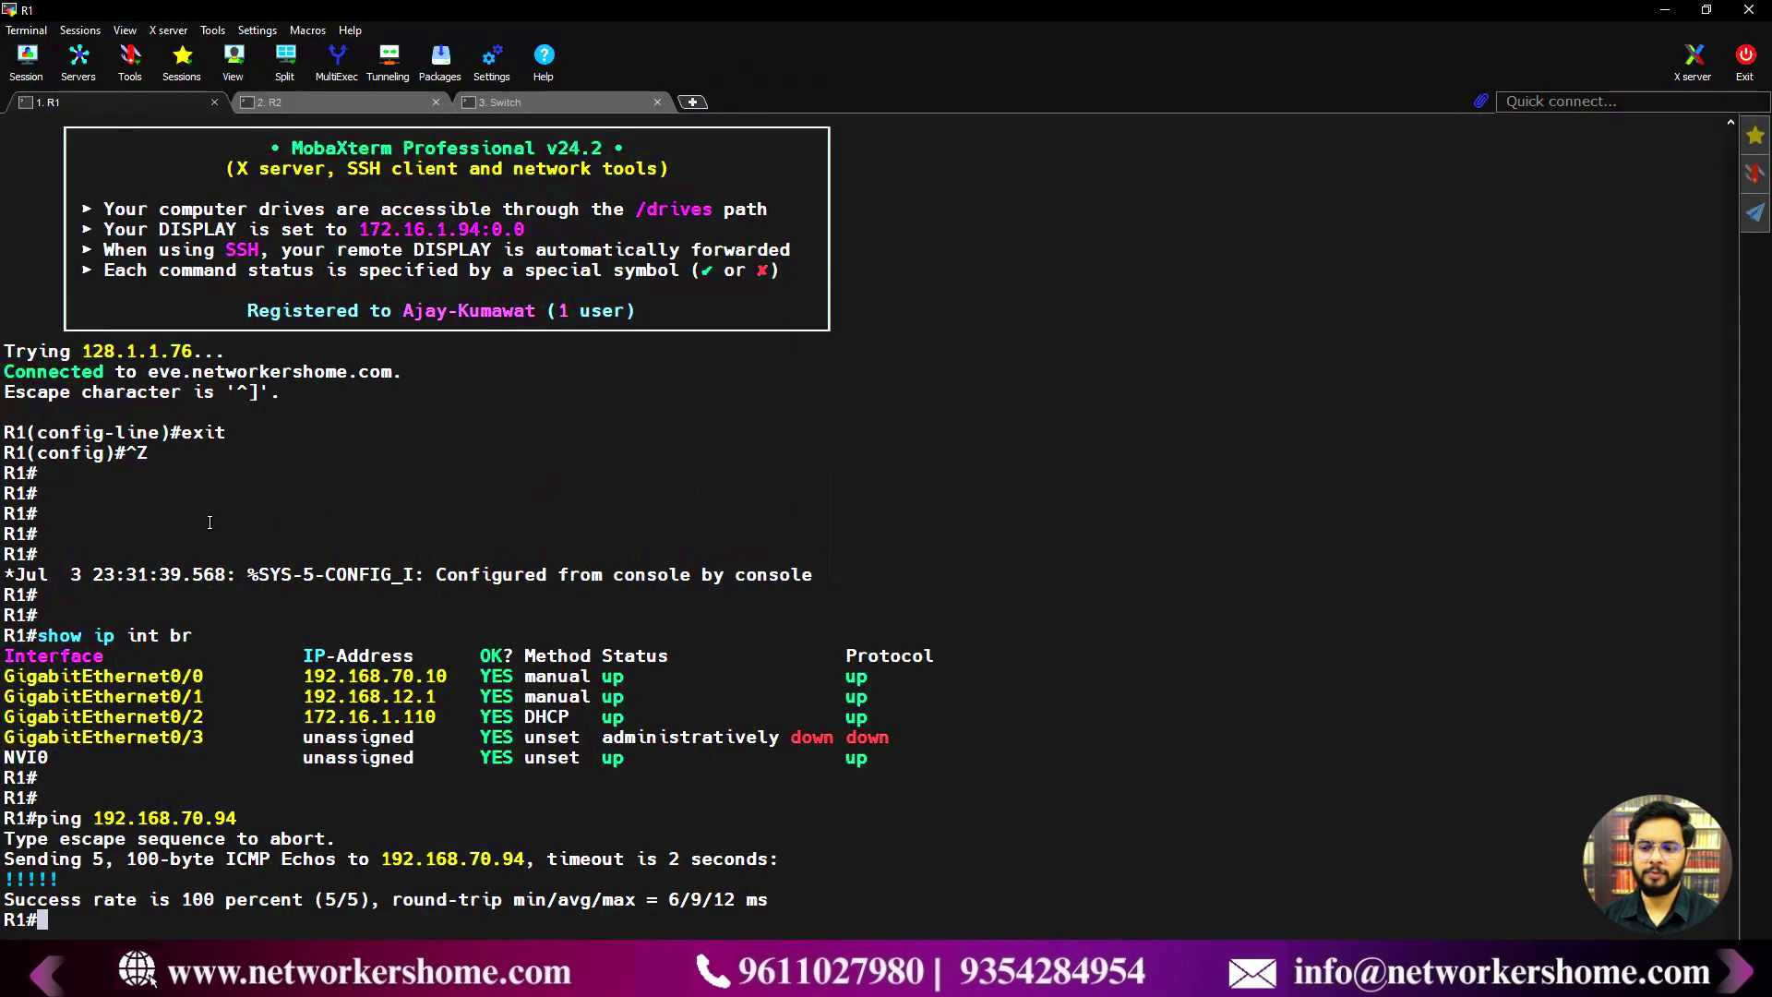
key("Return")
key("Return")
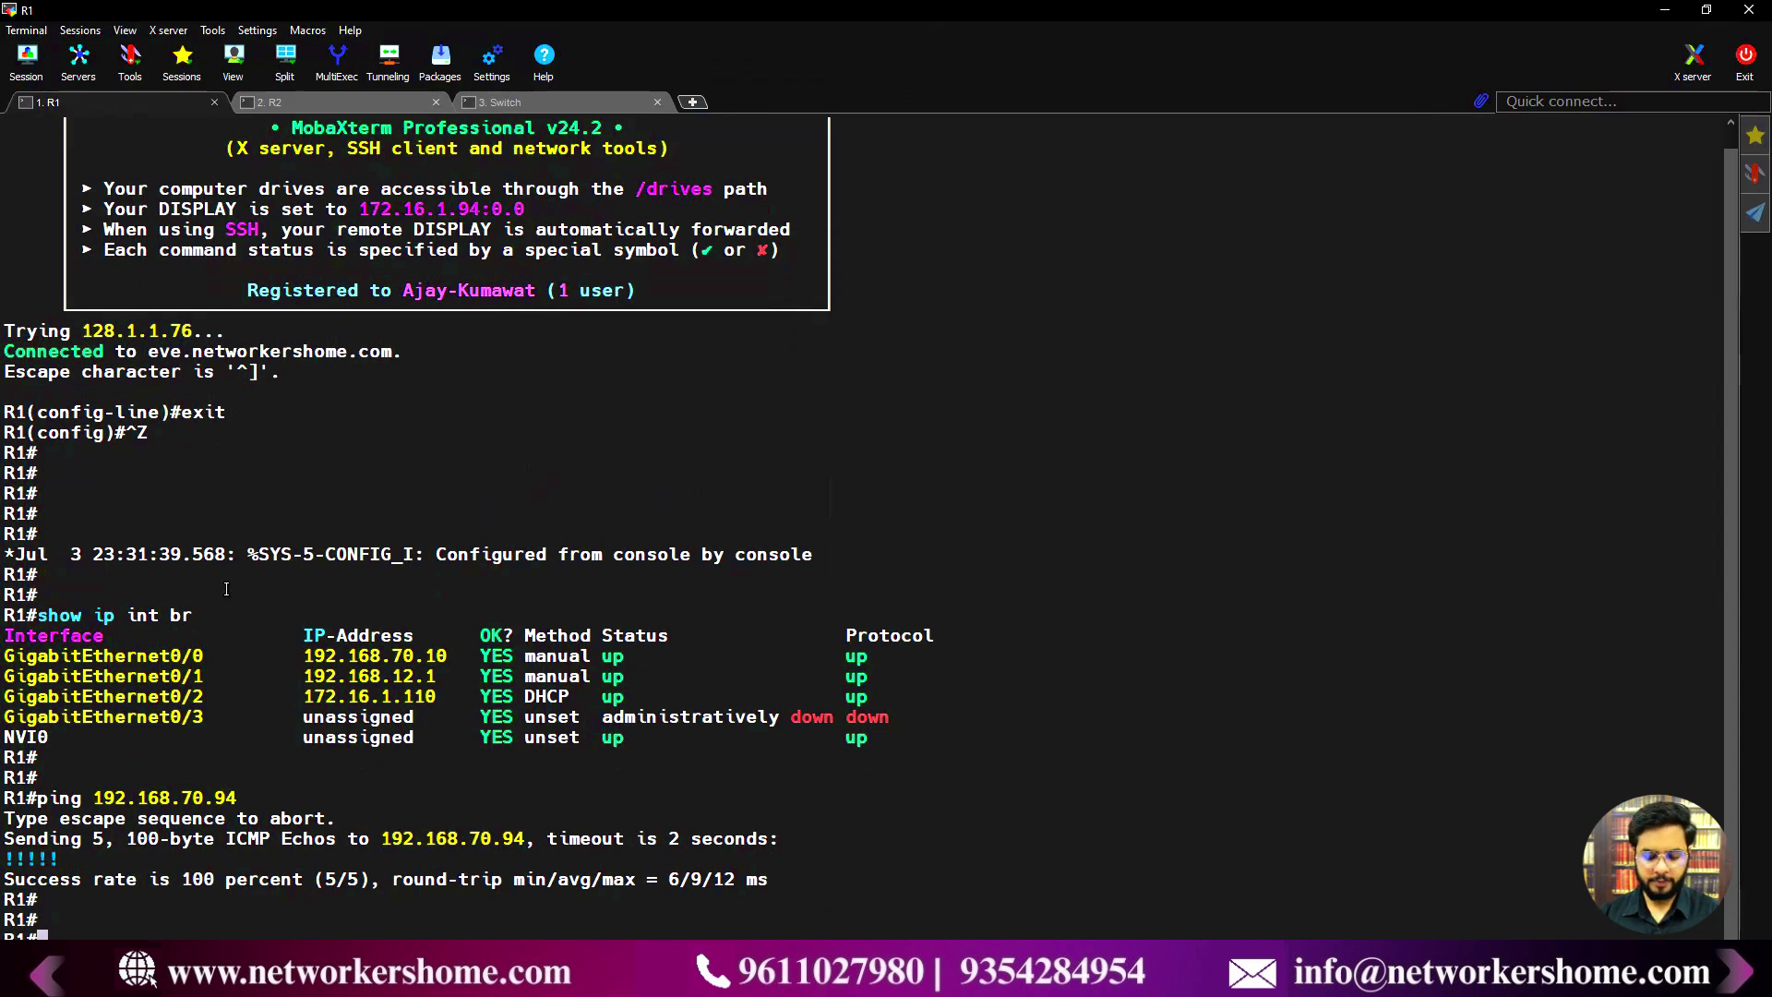
type("conf t")
key("Return")
type("logging")
type("tr")
key("Tab")
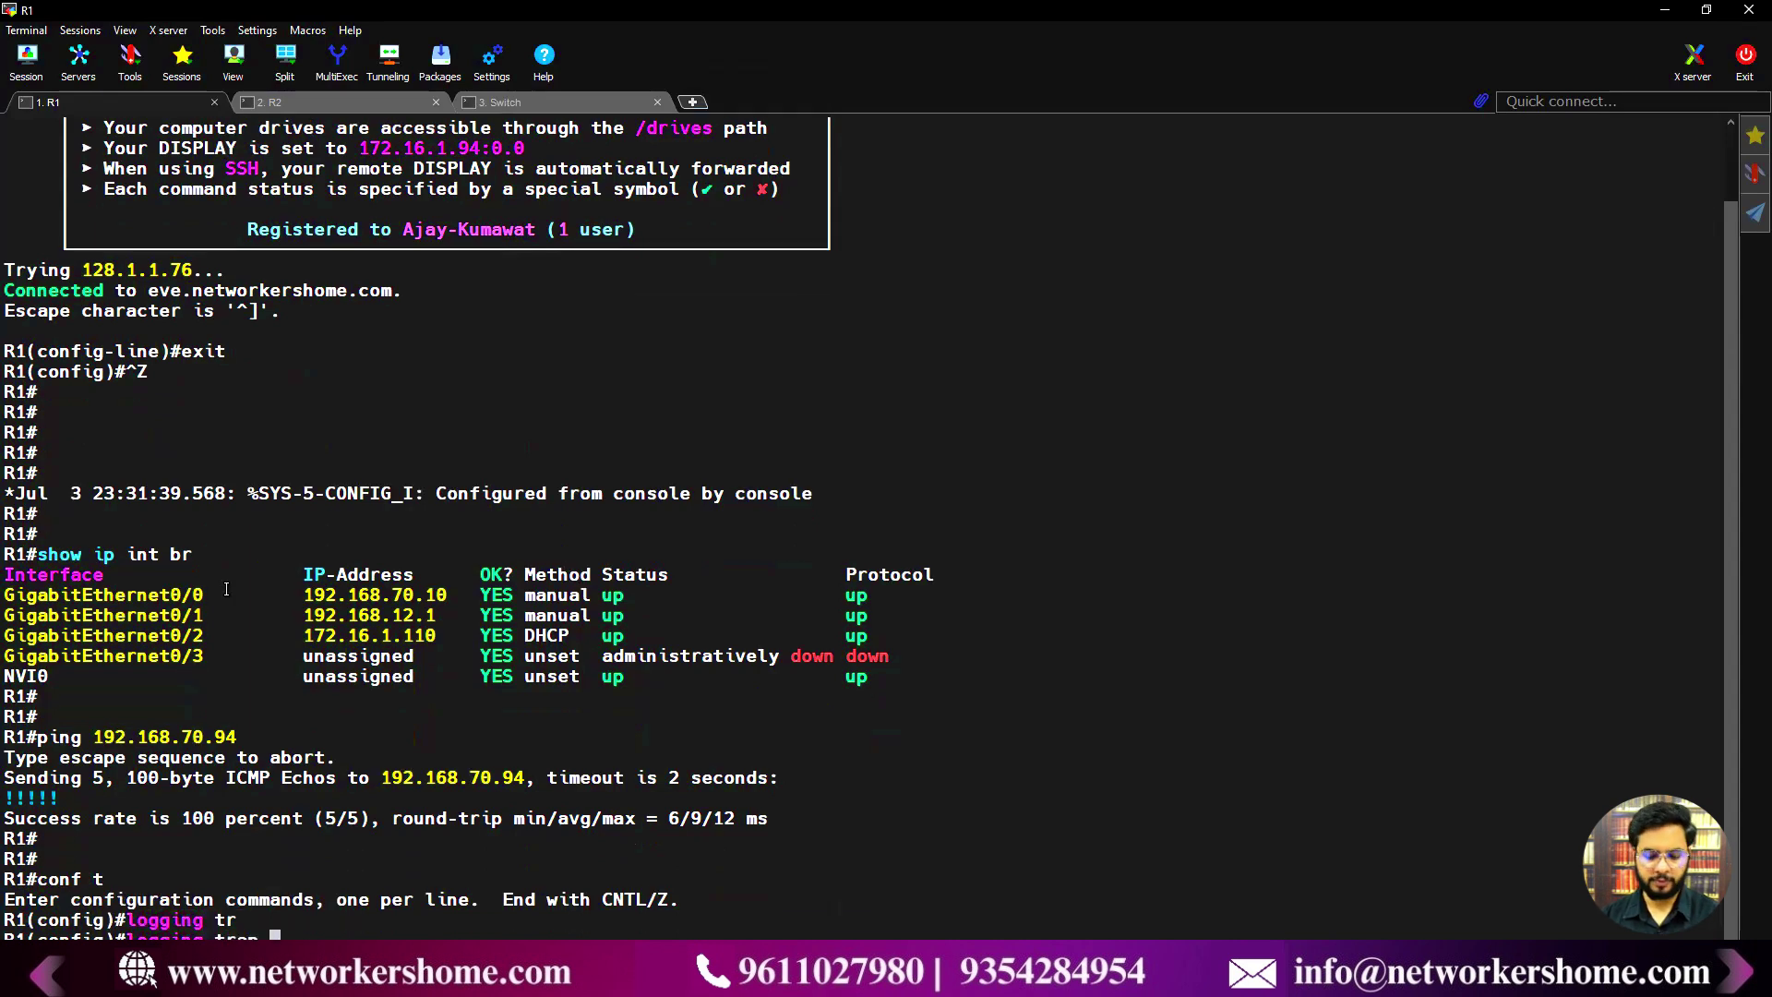
key("BackSpace")
key("BackSpace")
key("BackSpace")
key("BackSpace")
key("BackSpace")
type("trap deb")
key("Tab")
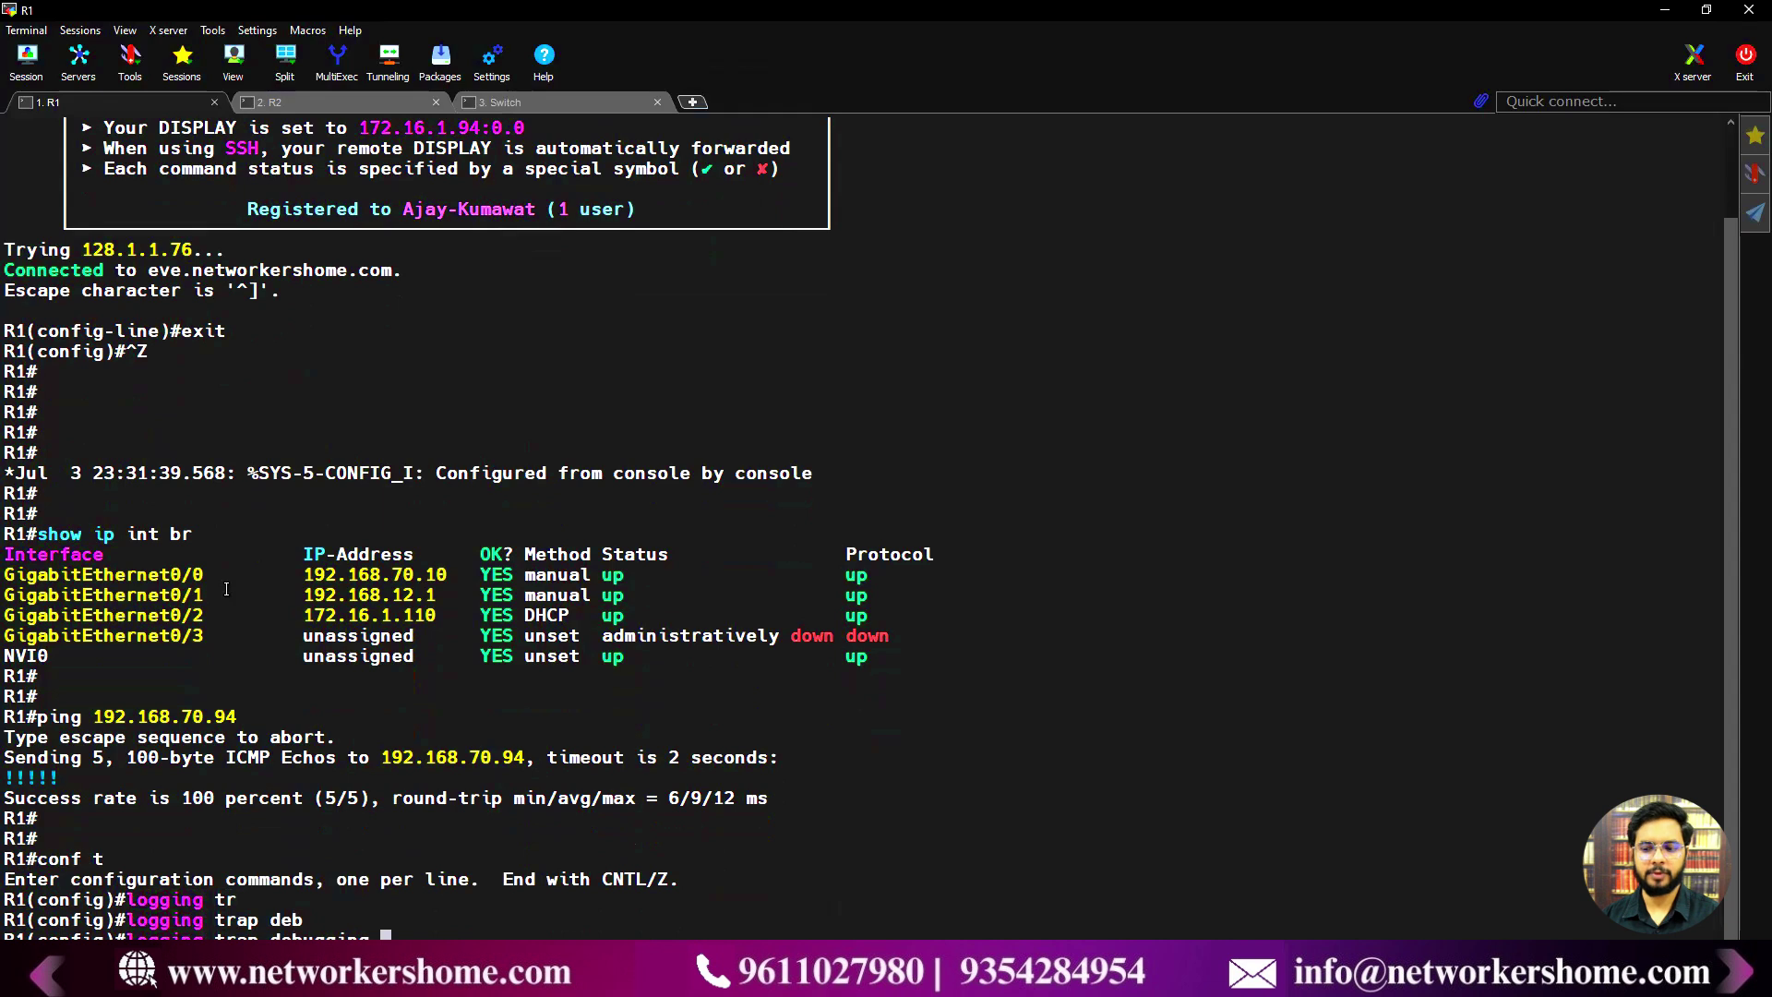
key("Return")
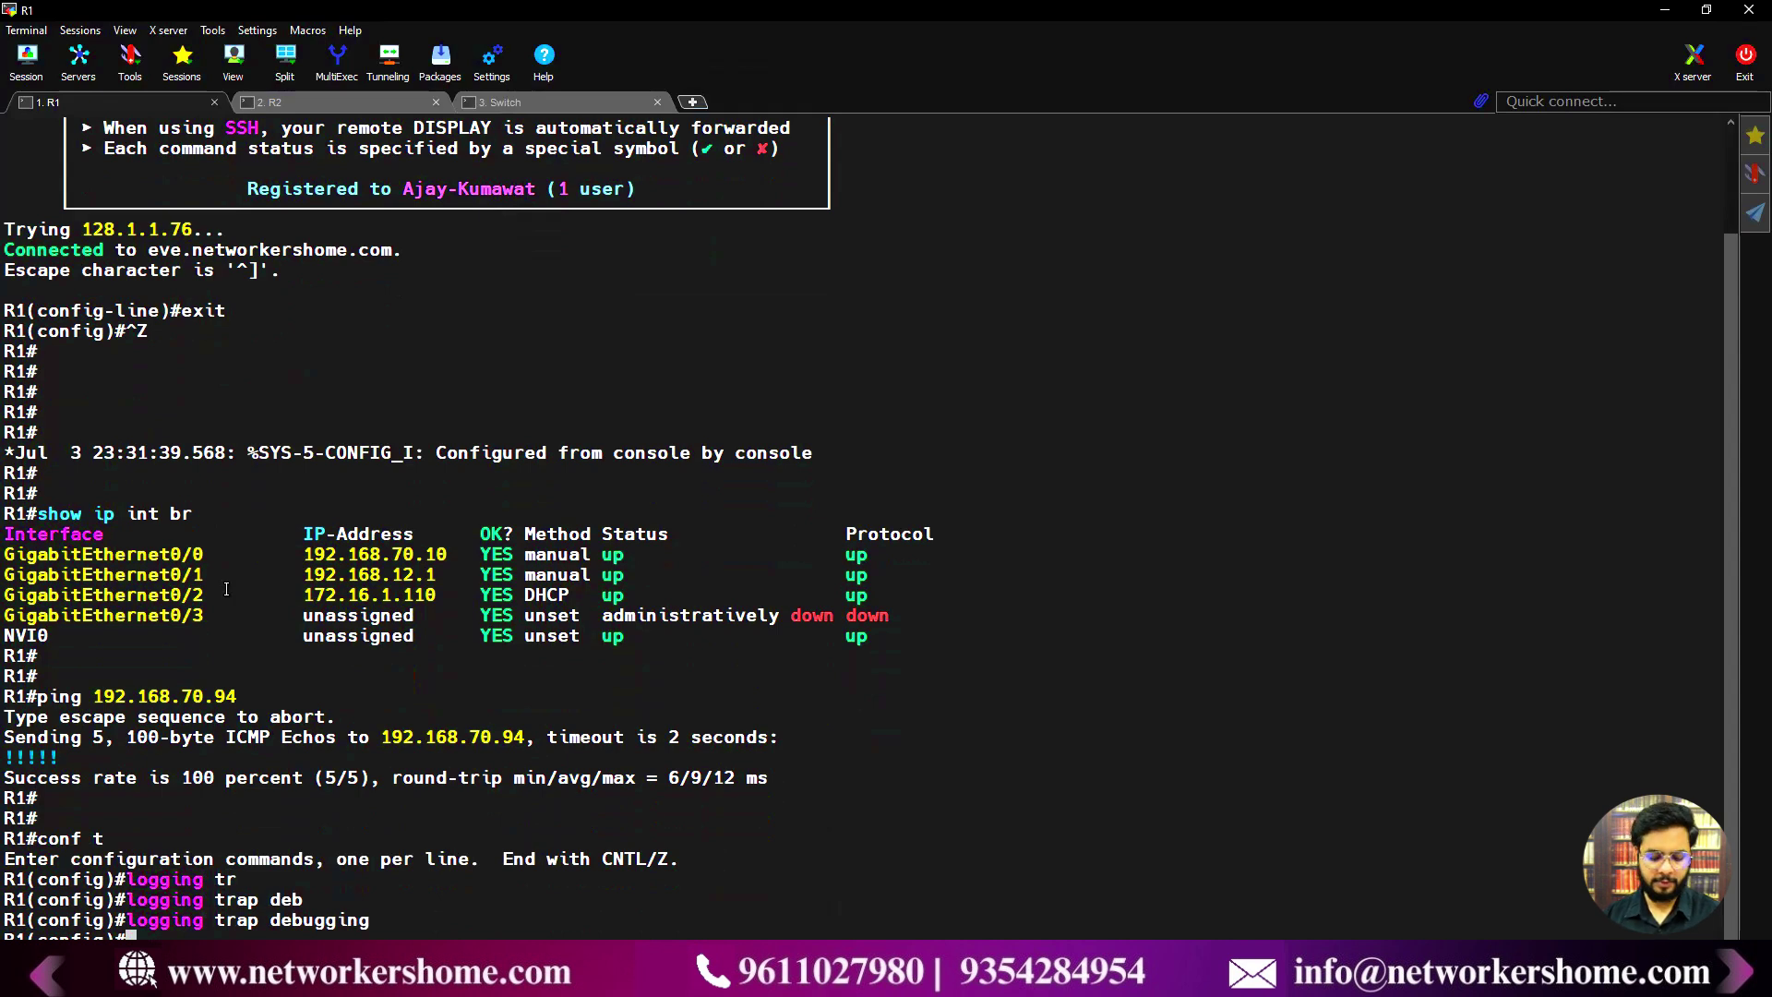
- Set R1's logging host to 192.168.70.94
type("logging")
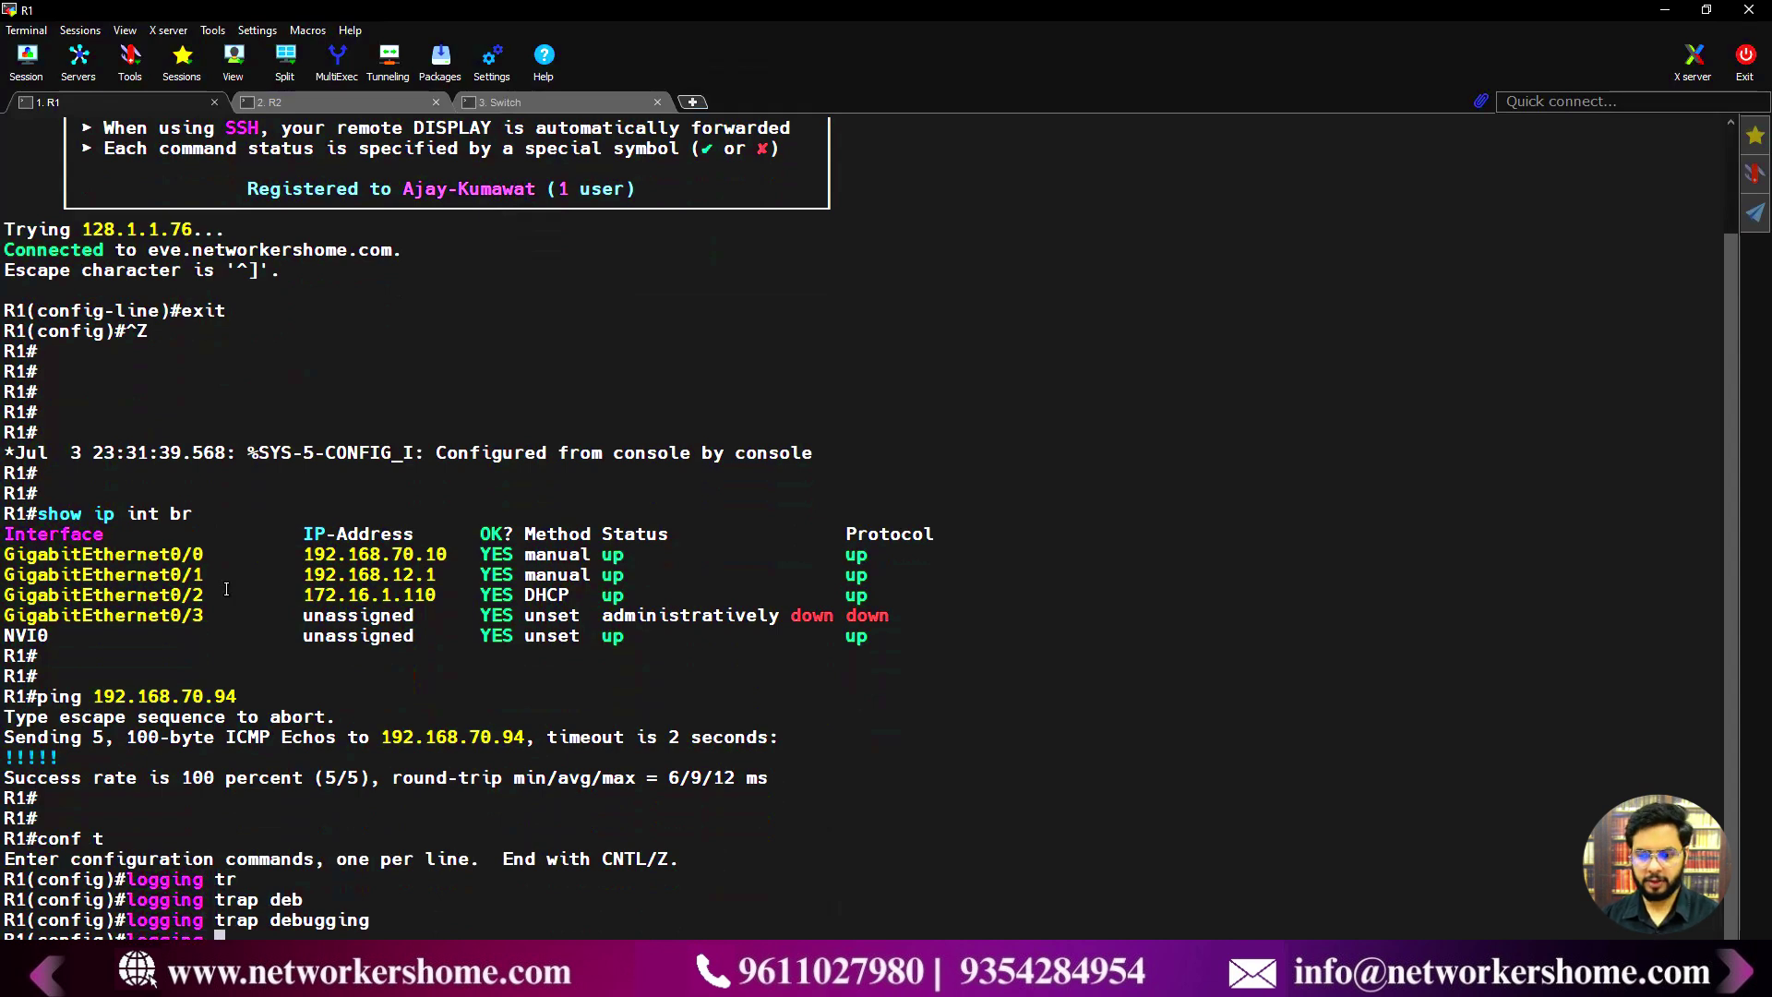
type("host ")
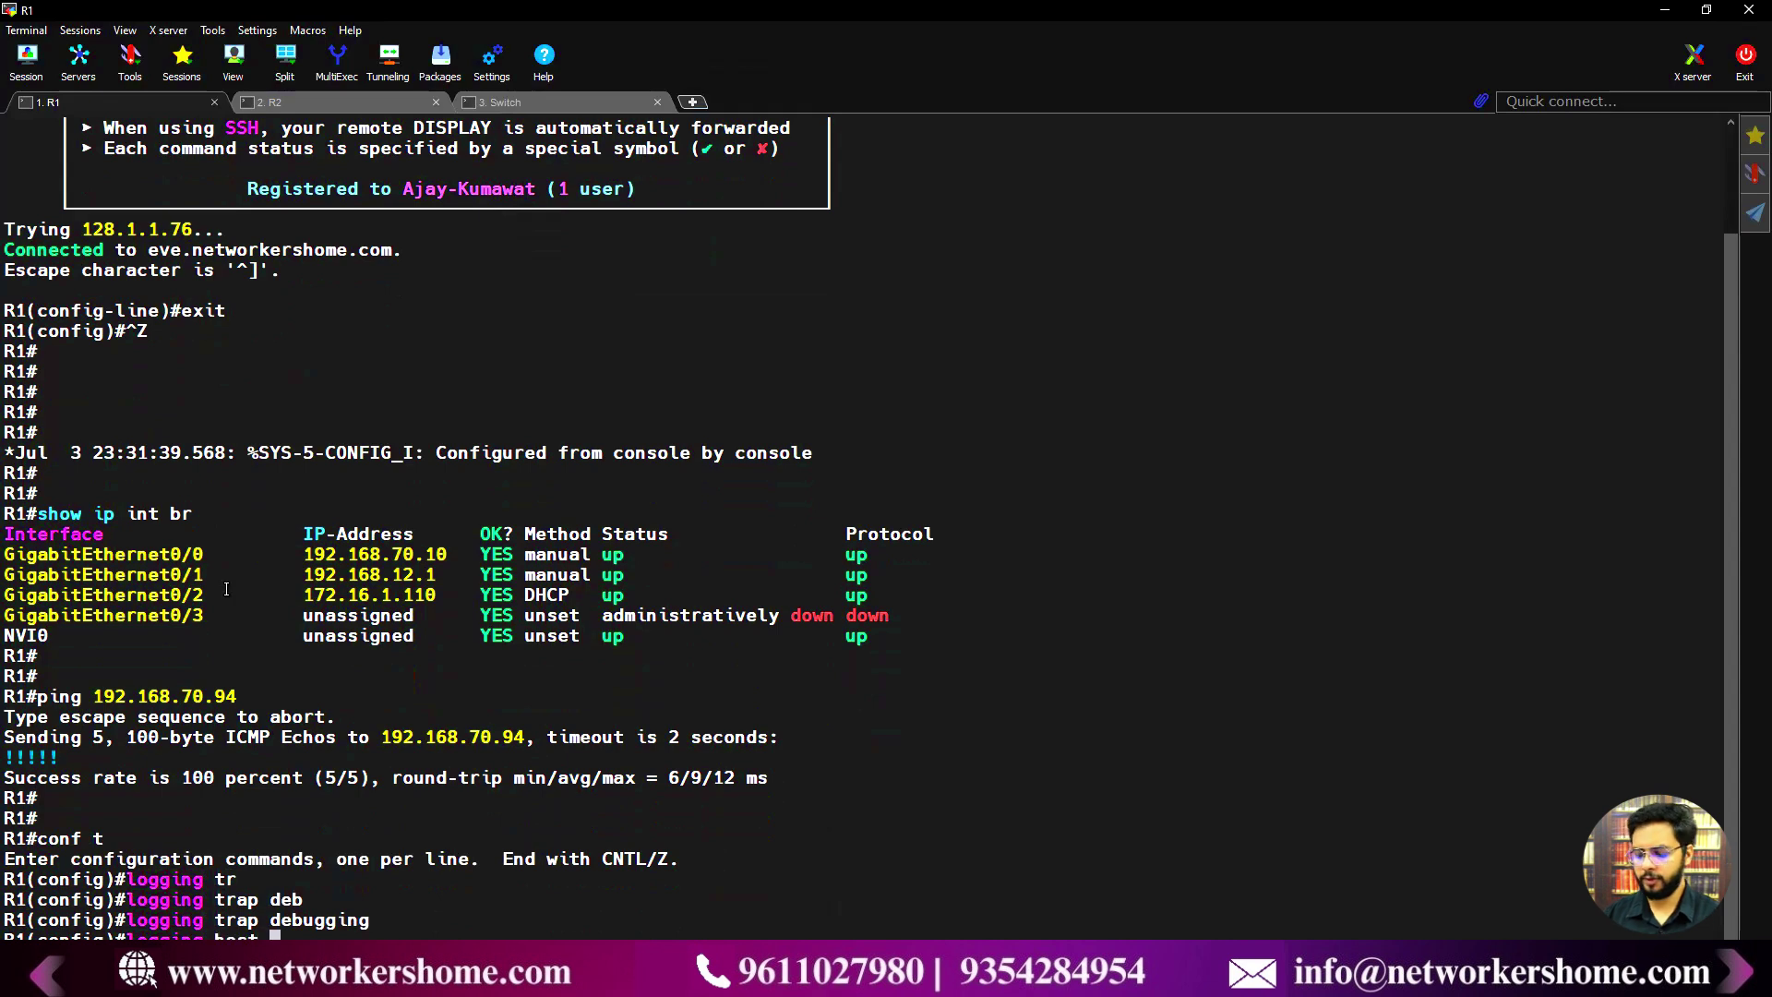
type("192.168.70.94")
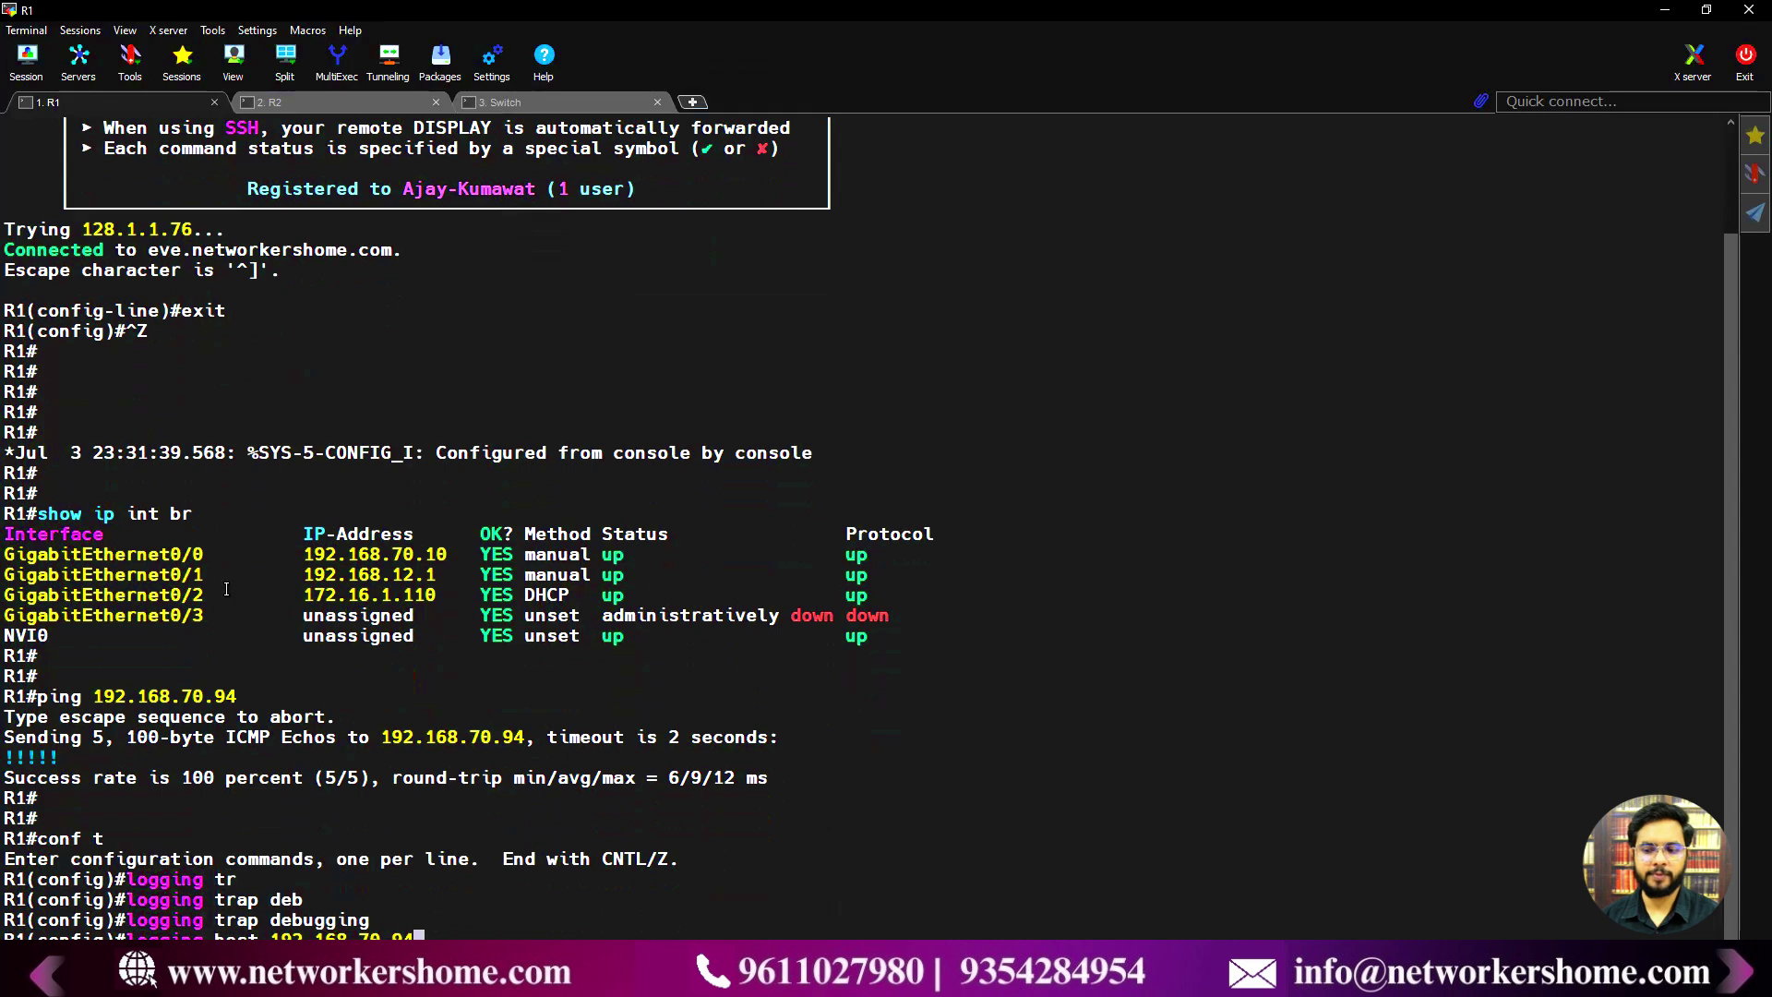
key("Return")
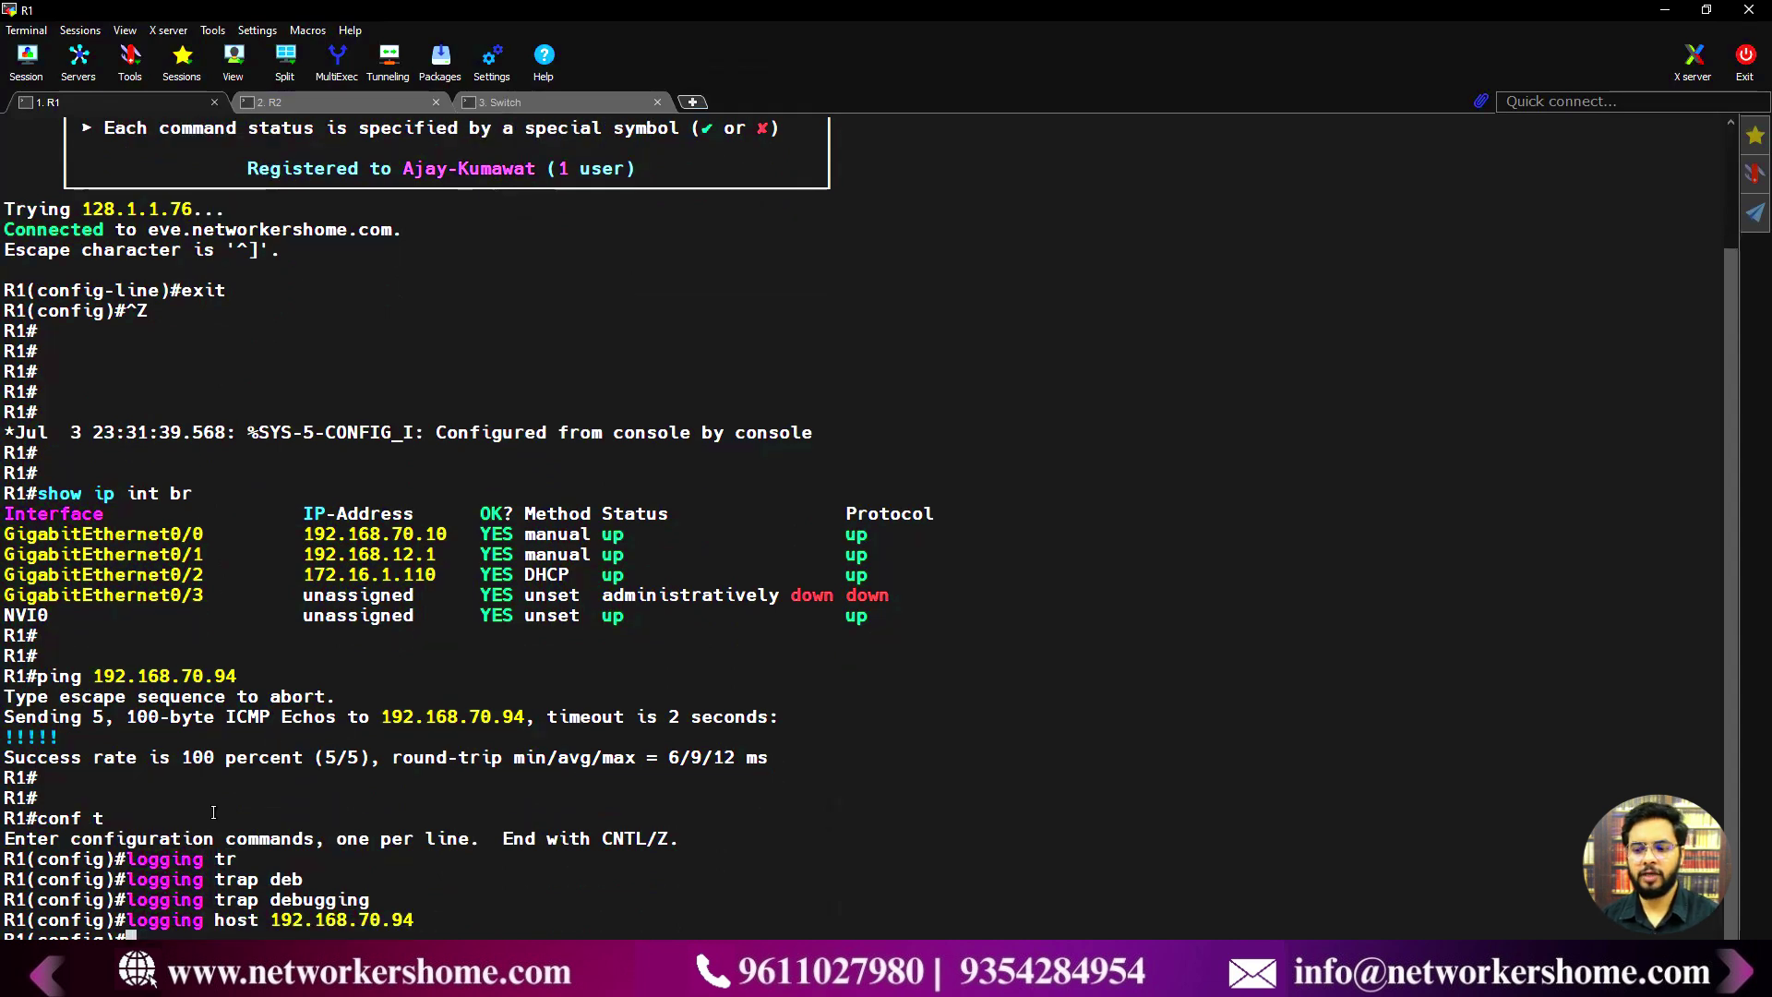
- On R2 in conf t, set logging trap debugging and logging host 192.168.70.94
left_click(325, 102)
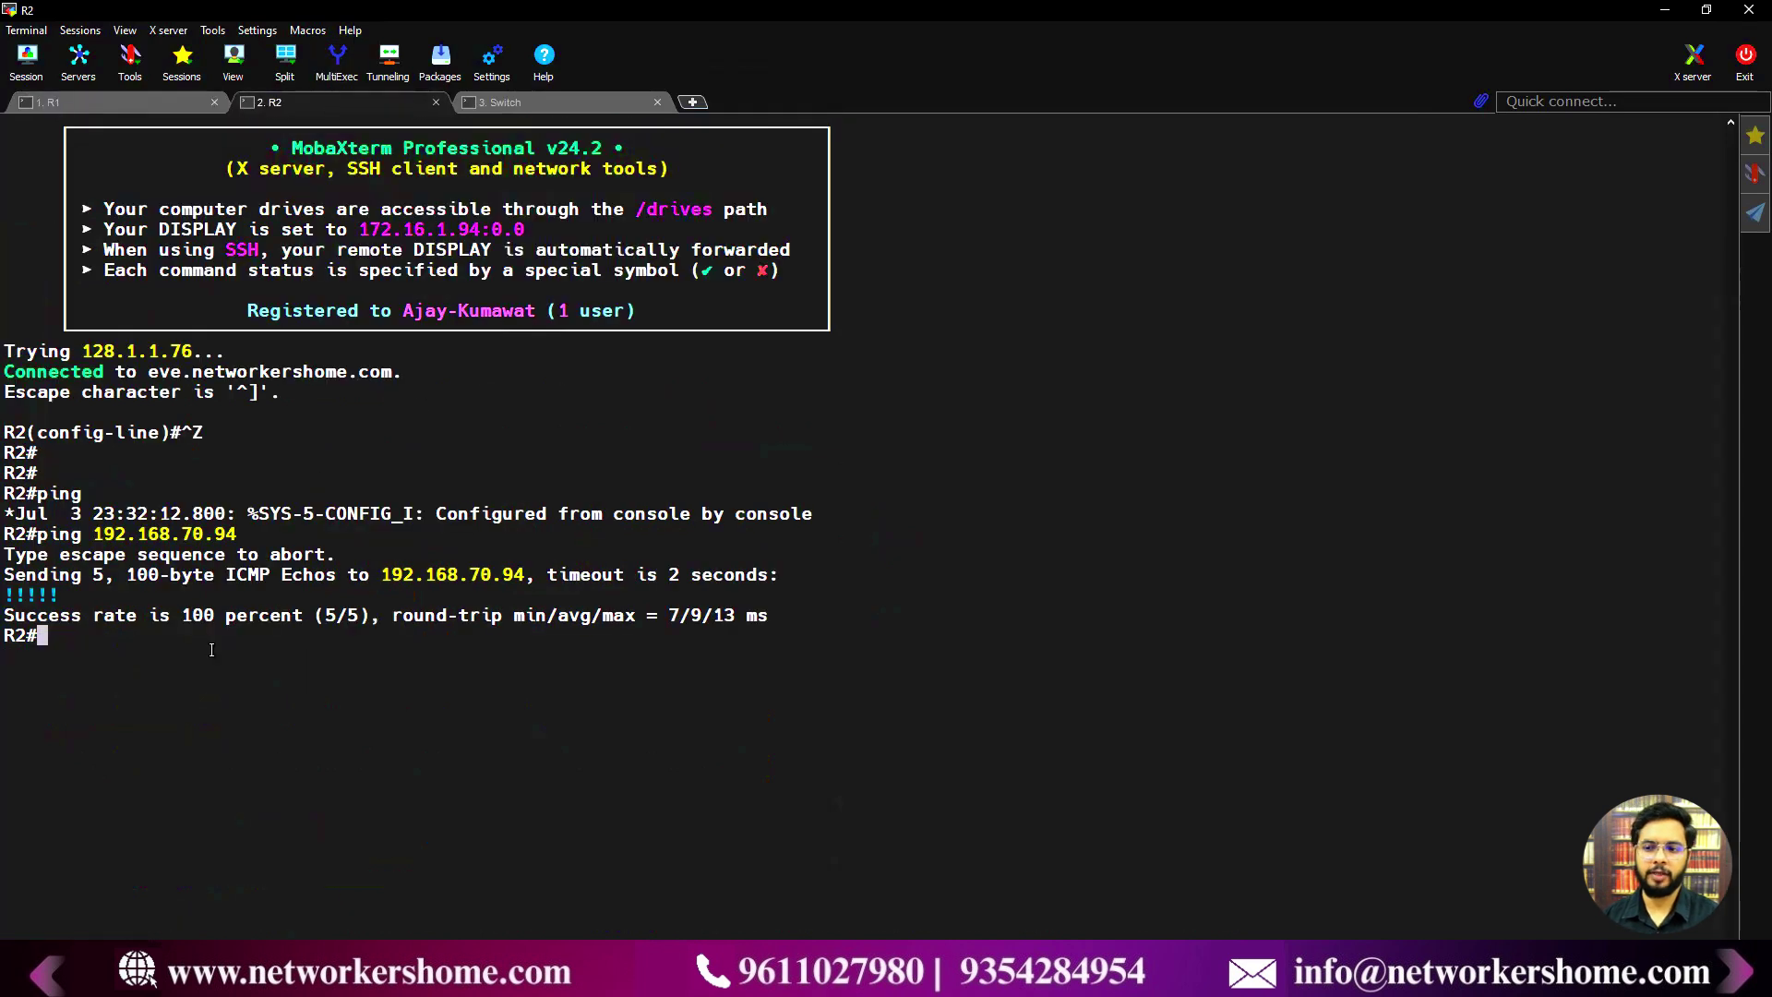
key("Return")
type("conf t")
key("Return")
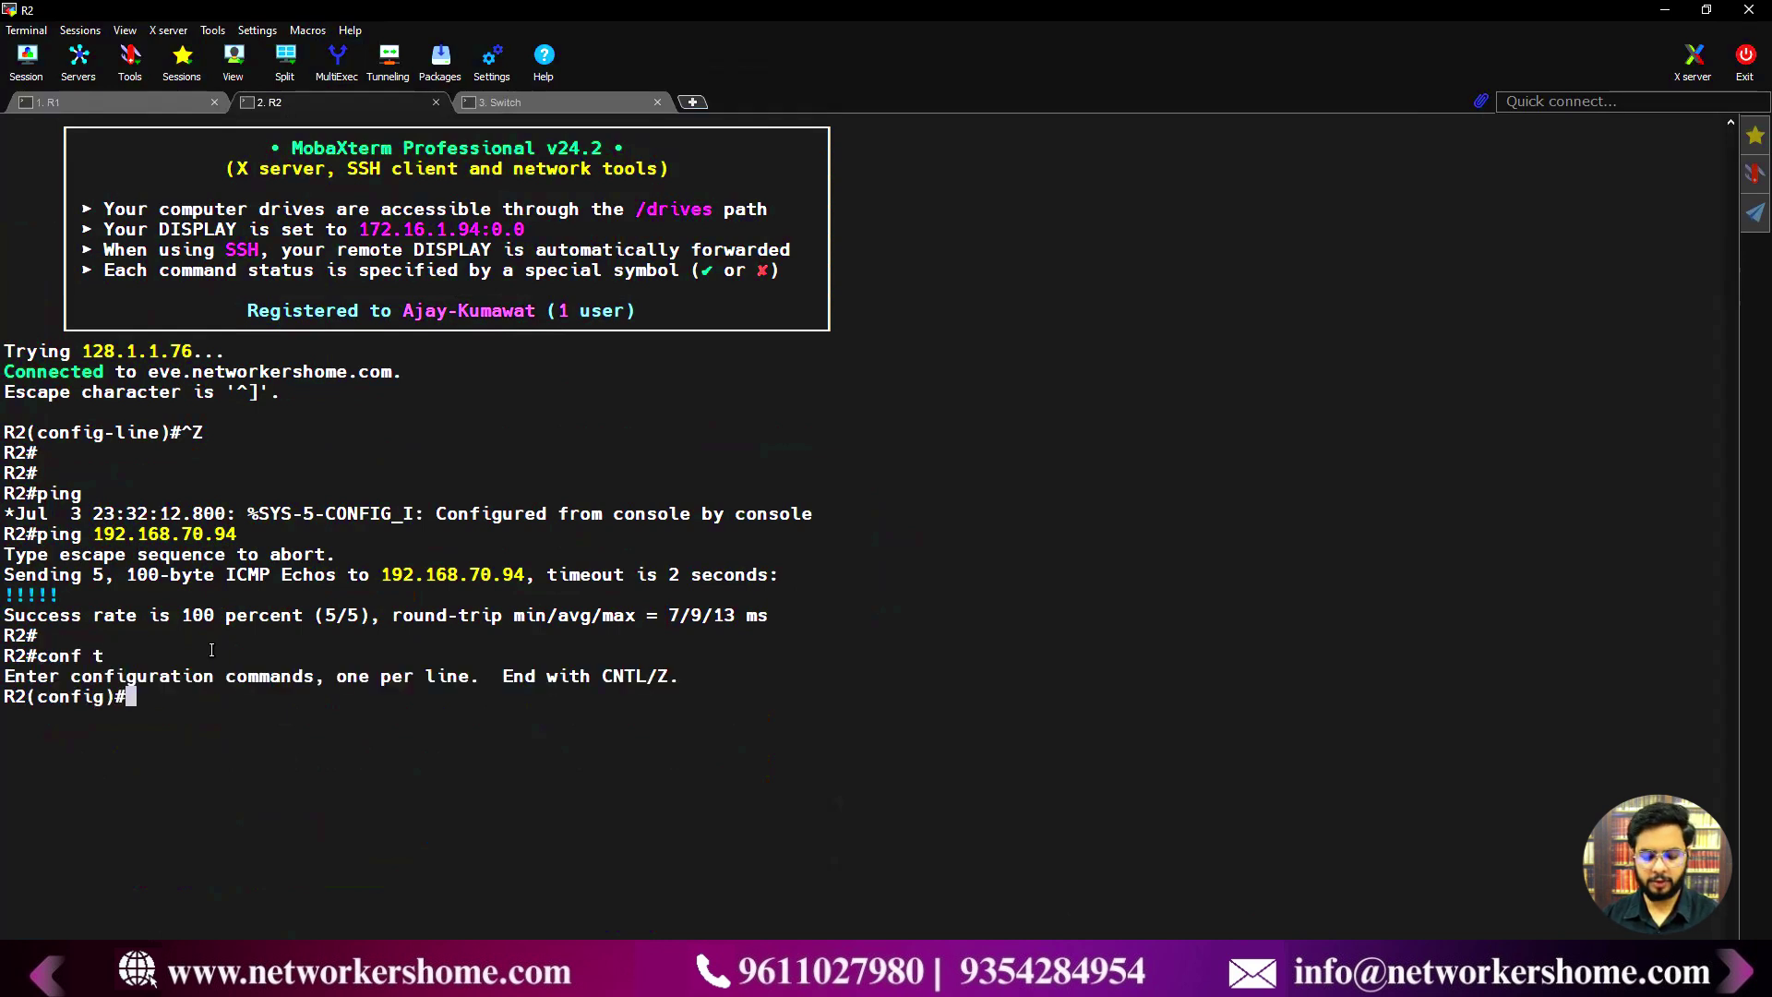
type("logging ")
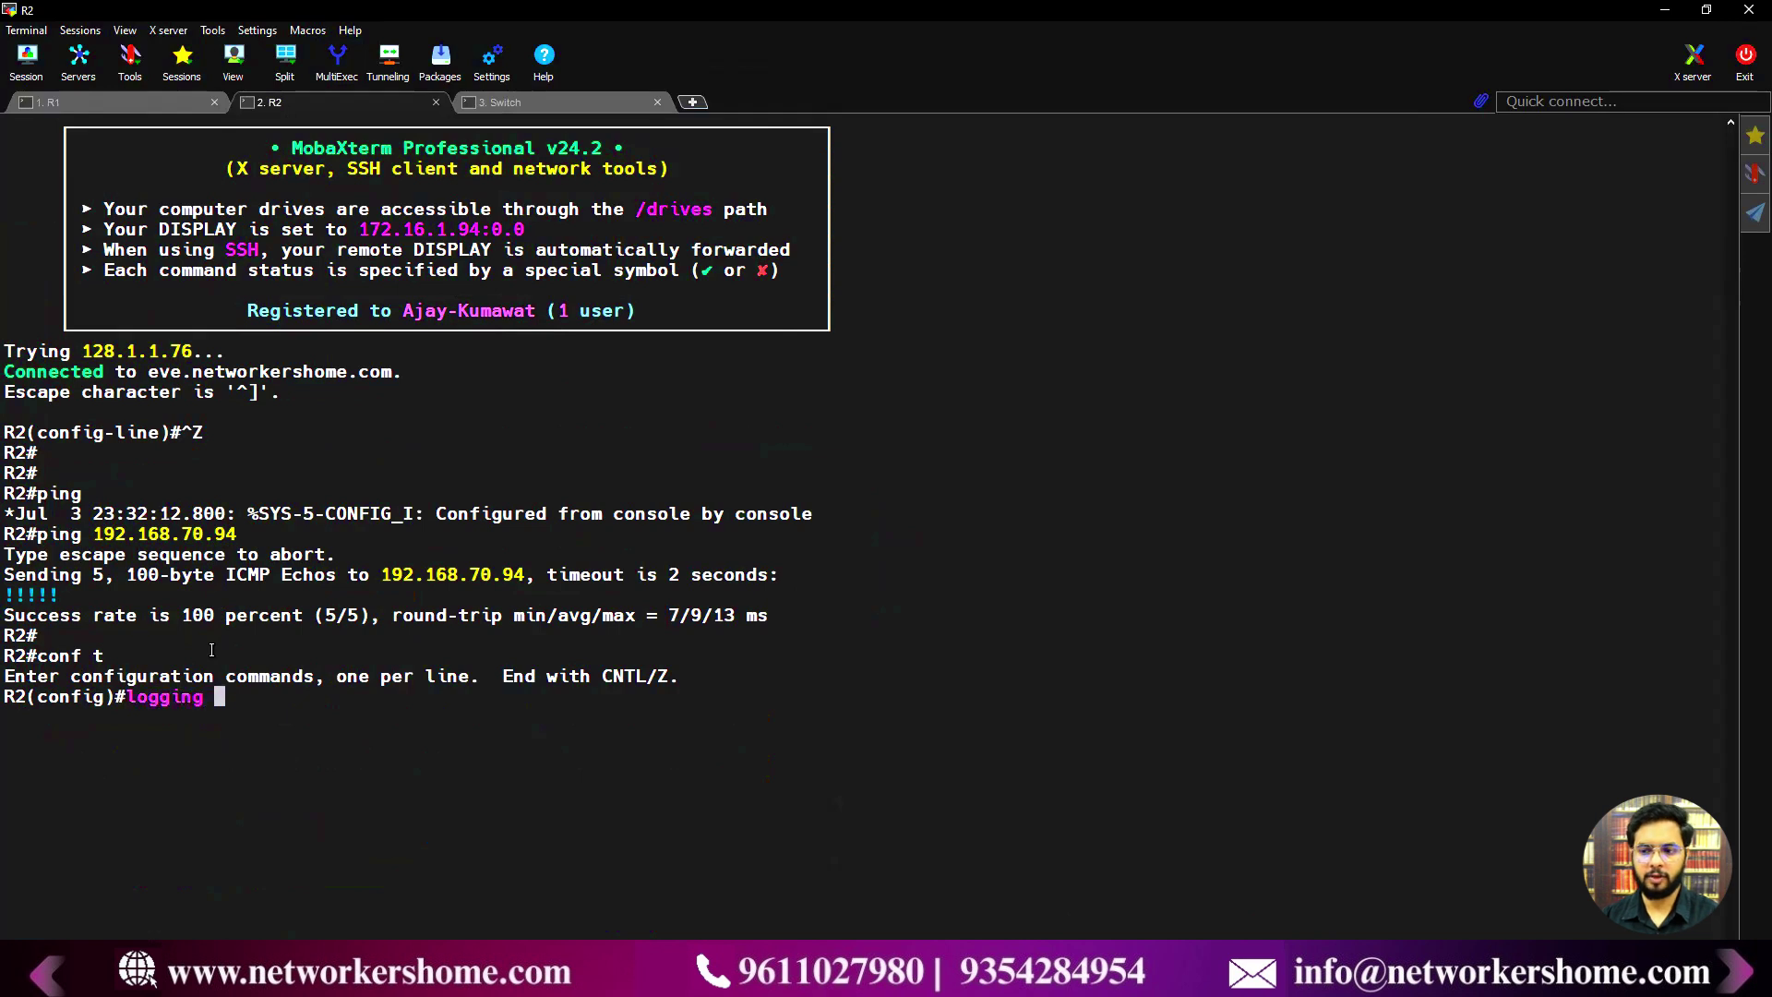
type("trap")
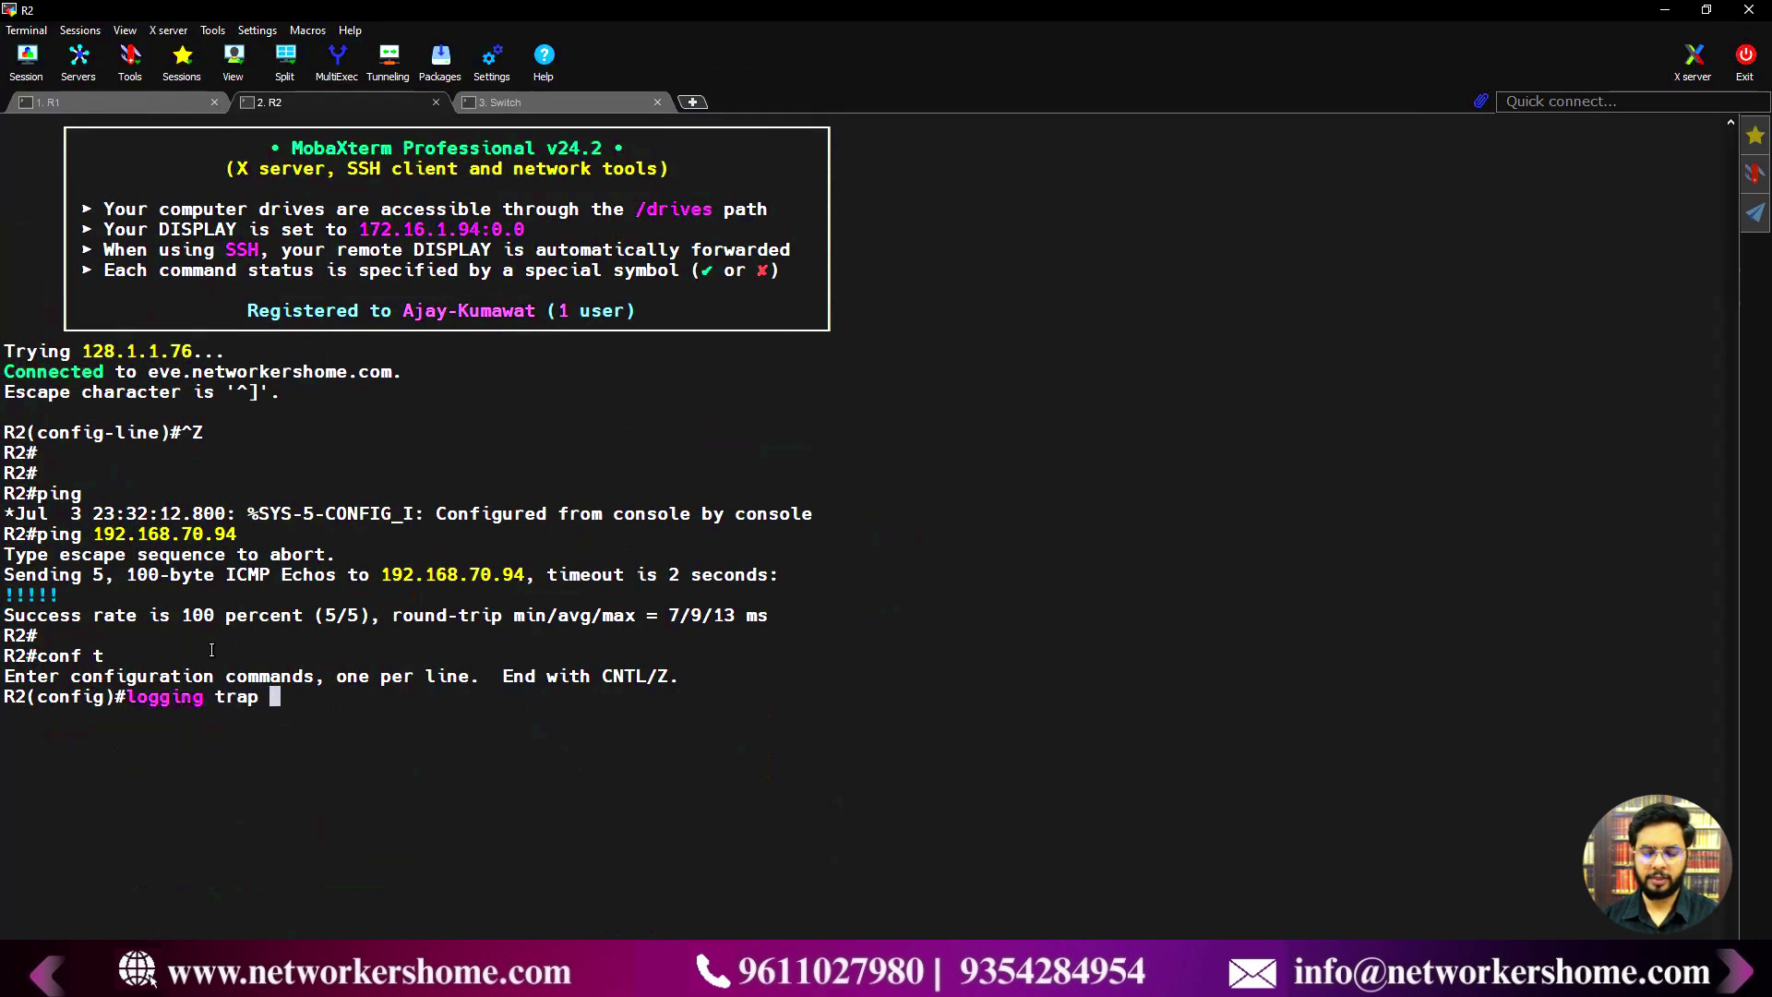
type(" 192.168.70.94")
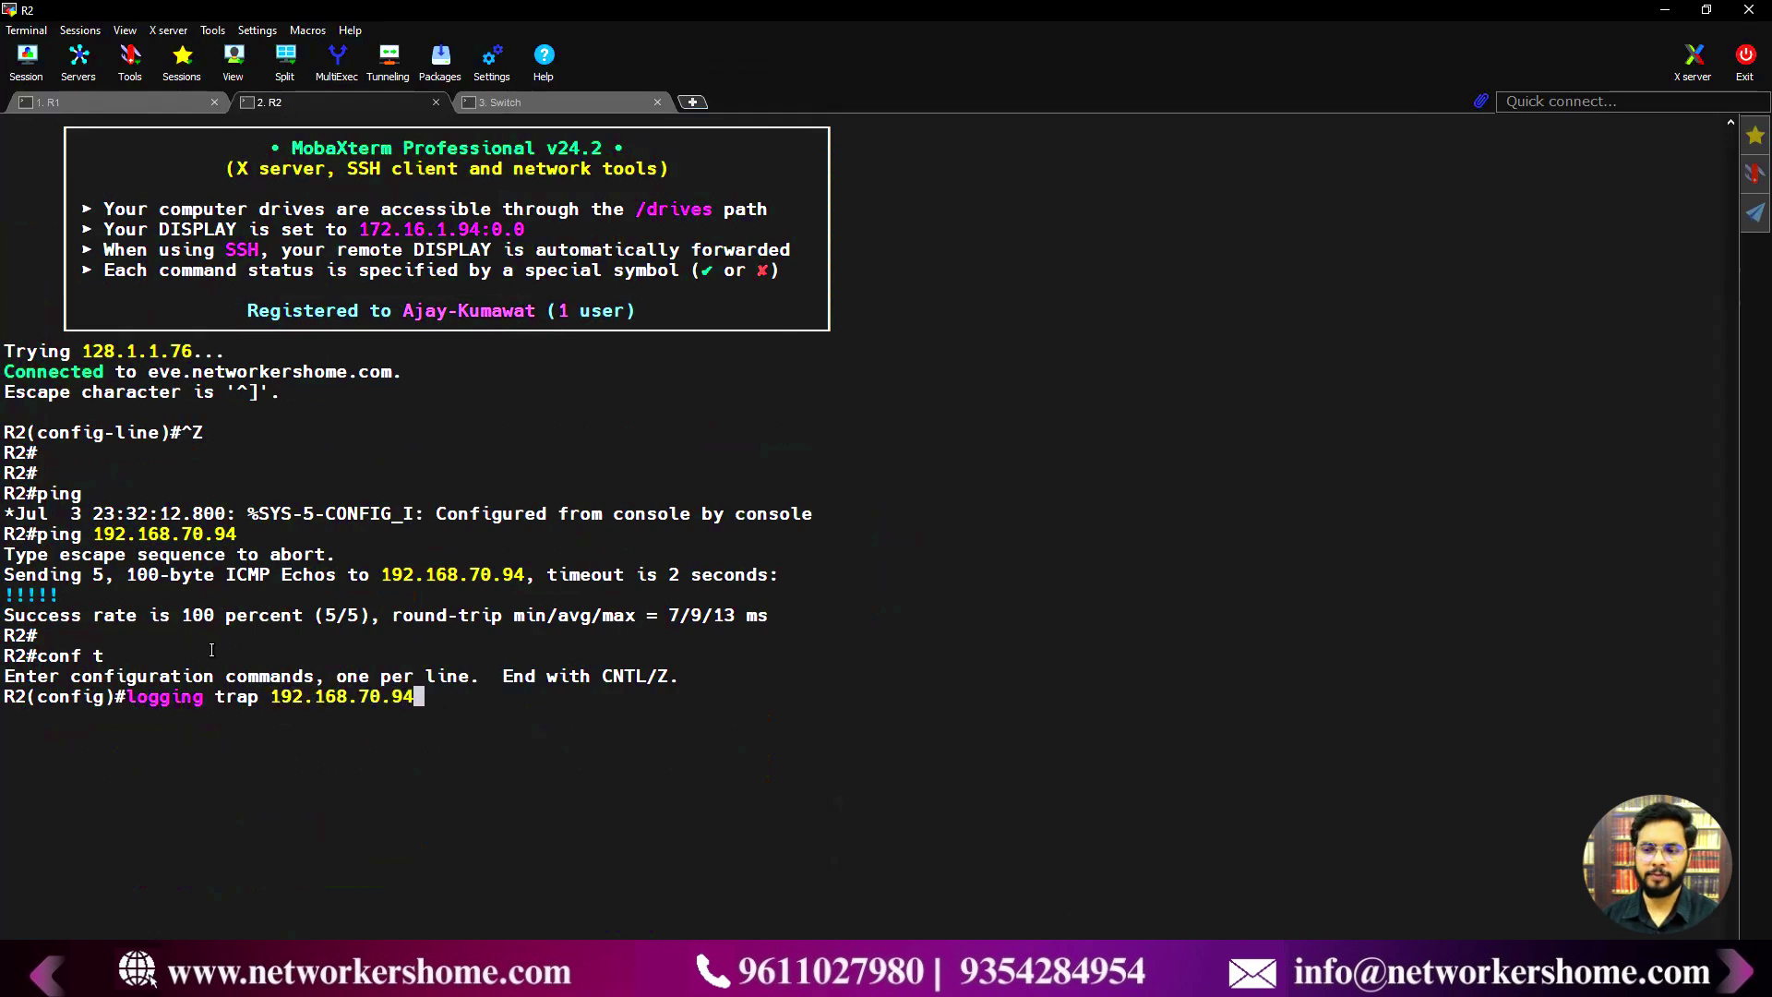
key("BackSpace")
key("BackSpace")
key("BackSpace")
key("BackSpace")
key("BackSpace")
key("BackSpace")
key("BackSpace")
key("BackSpace")
key("BackSpace")
key("BackSpace")
key("BackSpace")
key("BackSpace")
key("BackSpace")
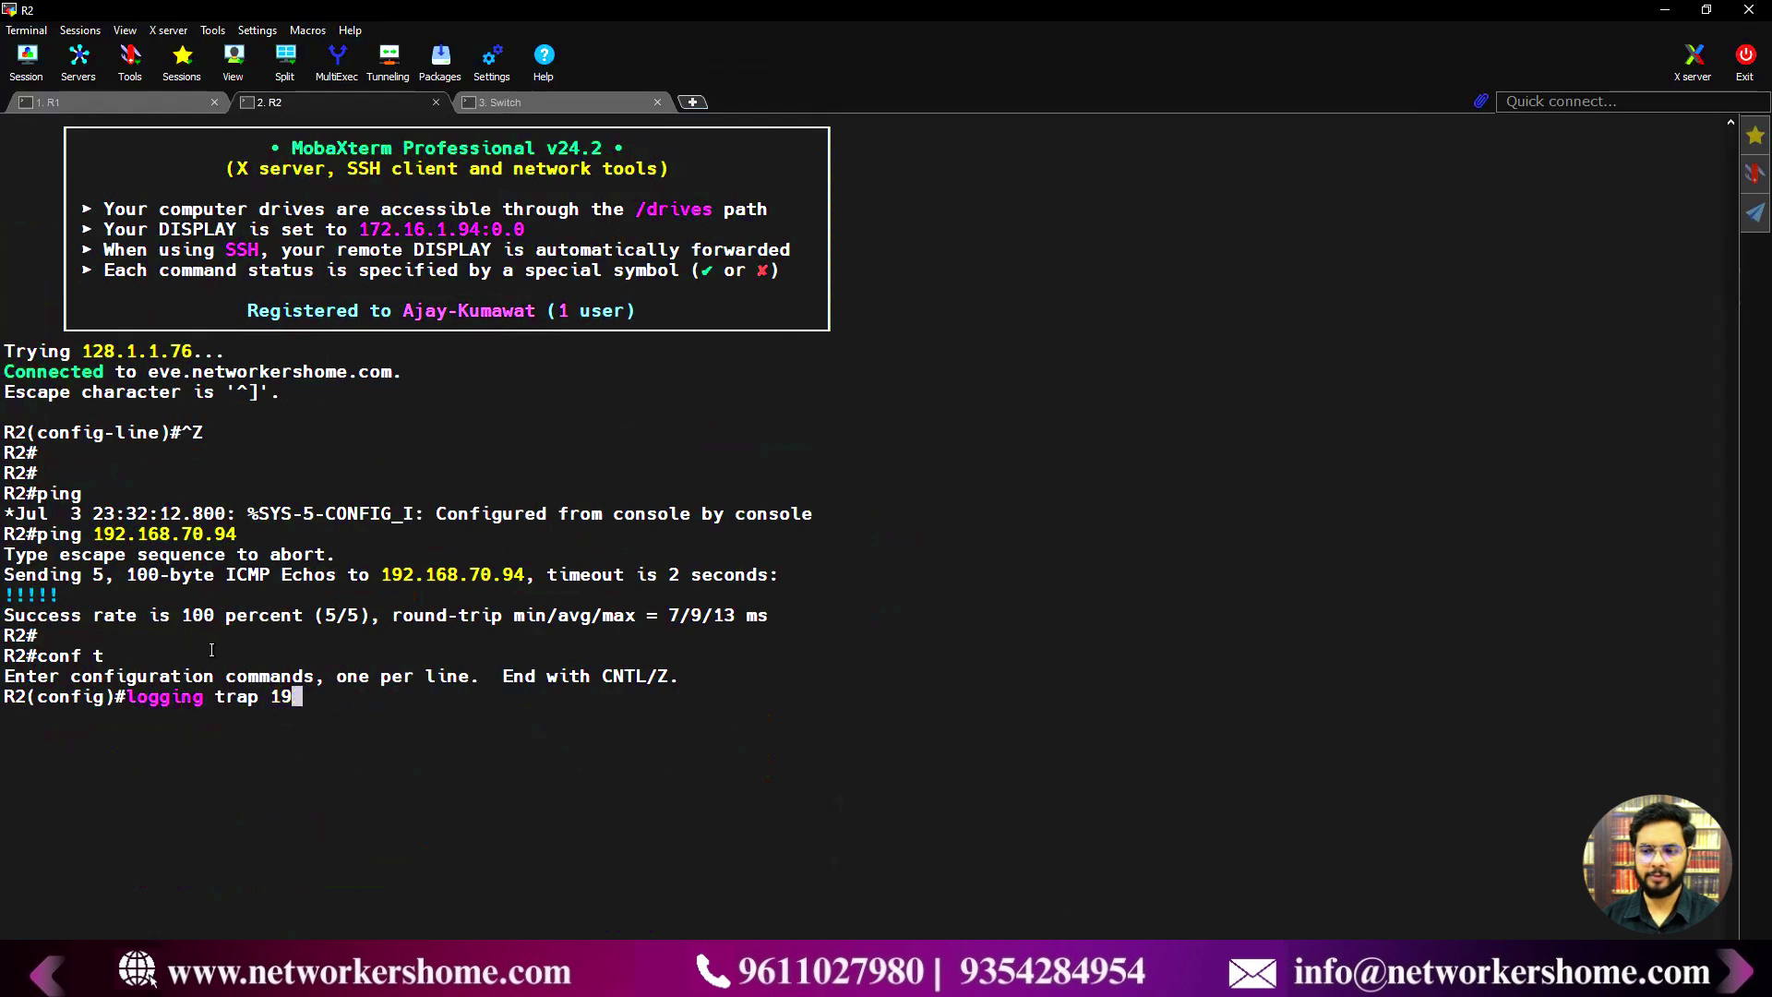
type("debugg")
key("Tab")
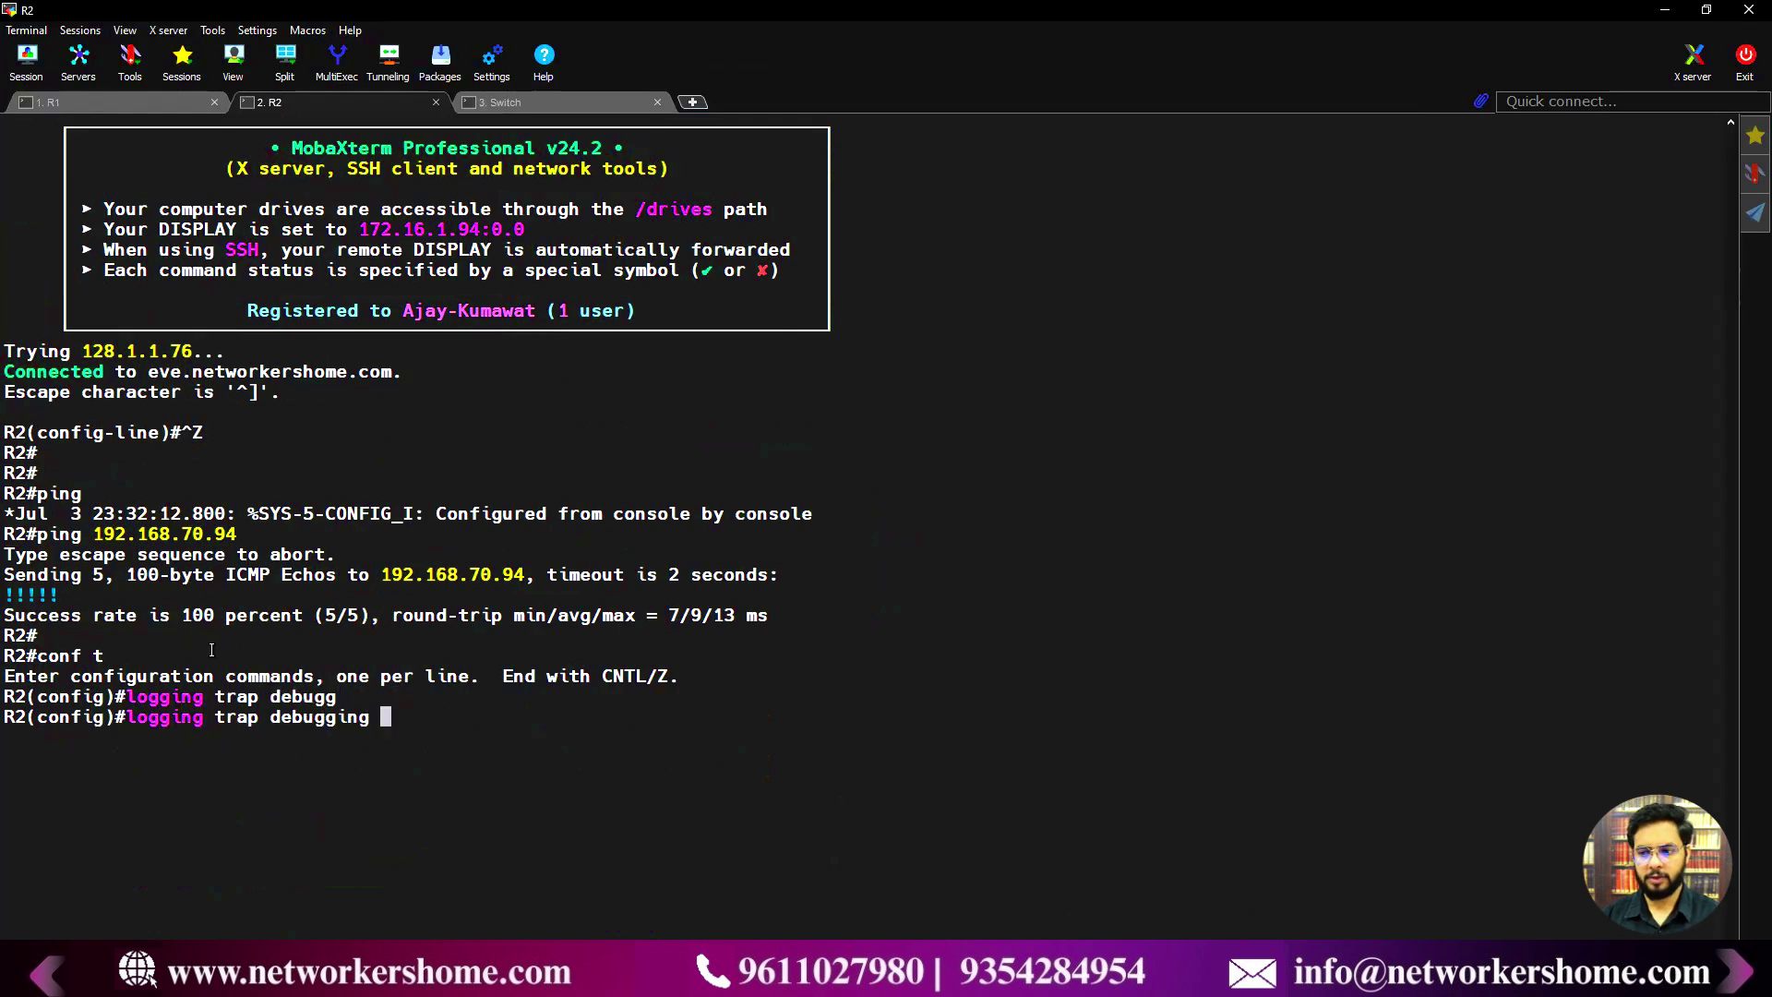
key("Return")
type("l")
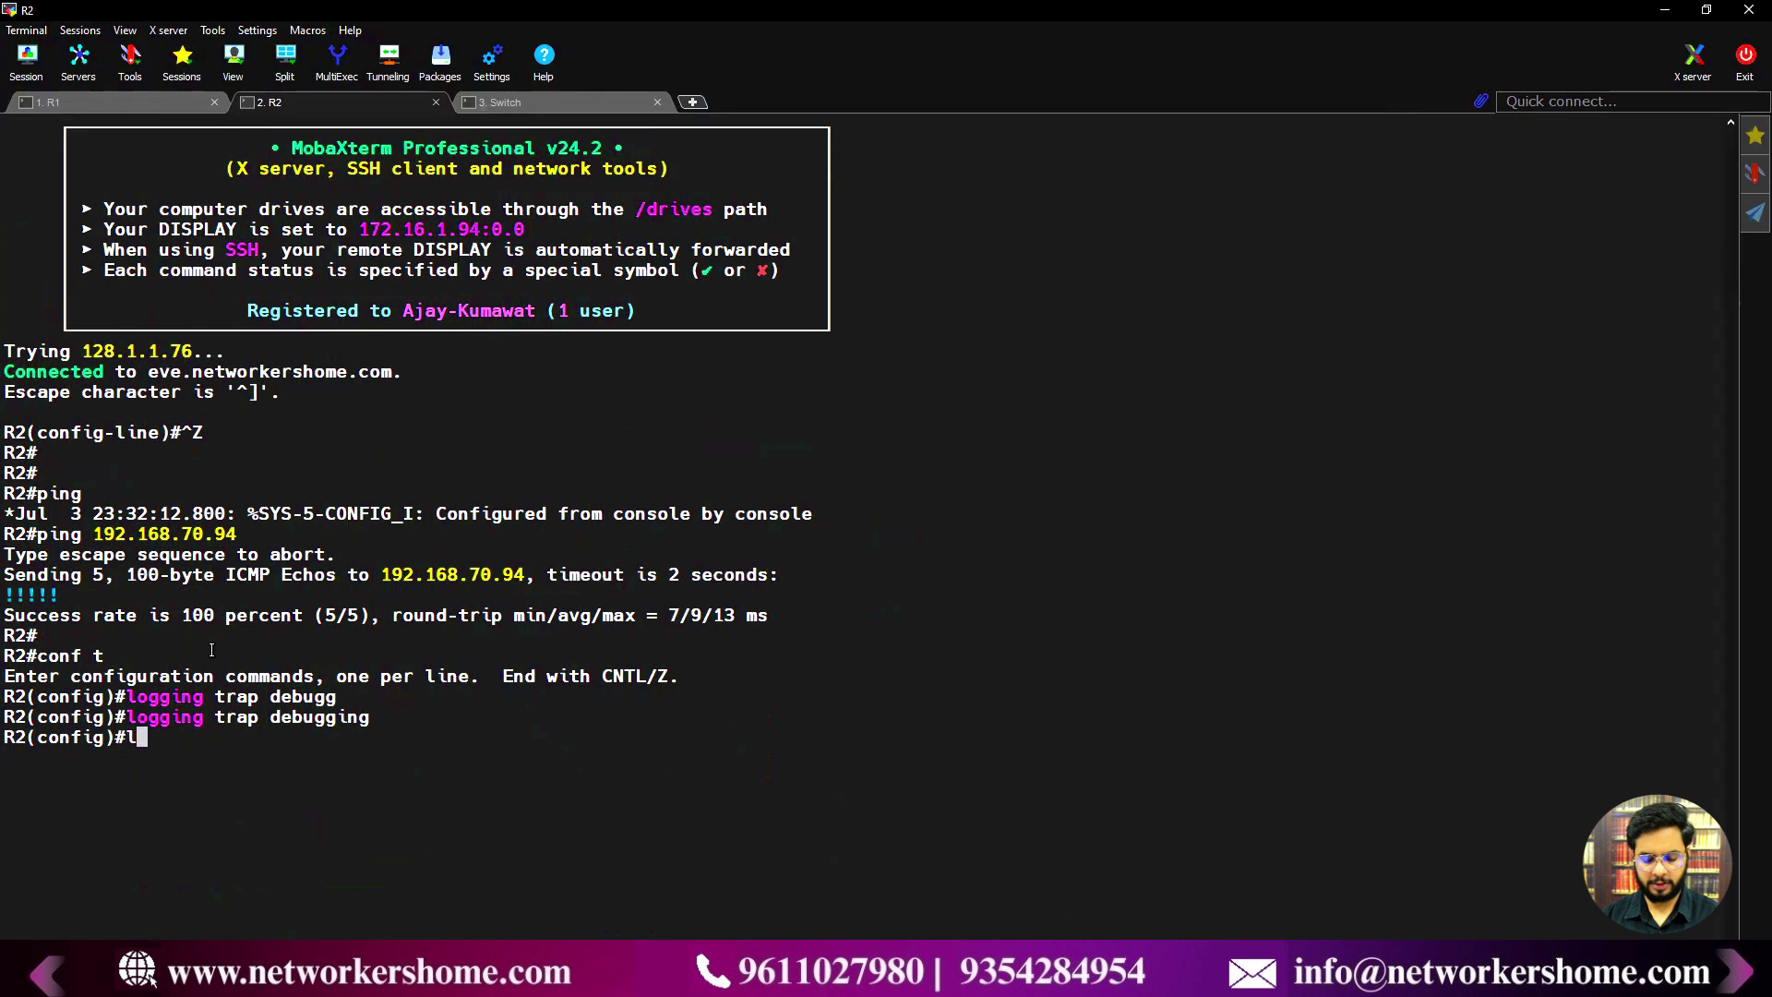
type("ogging h")
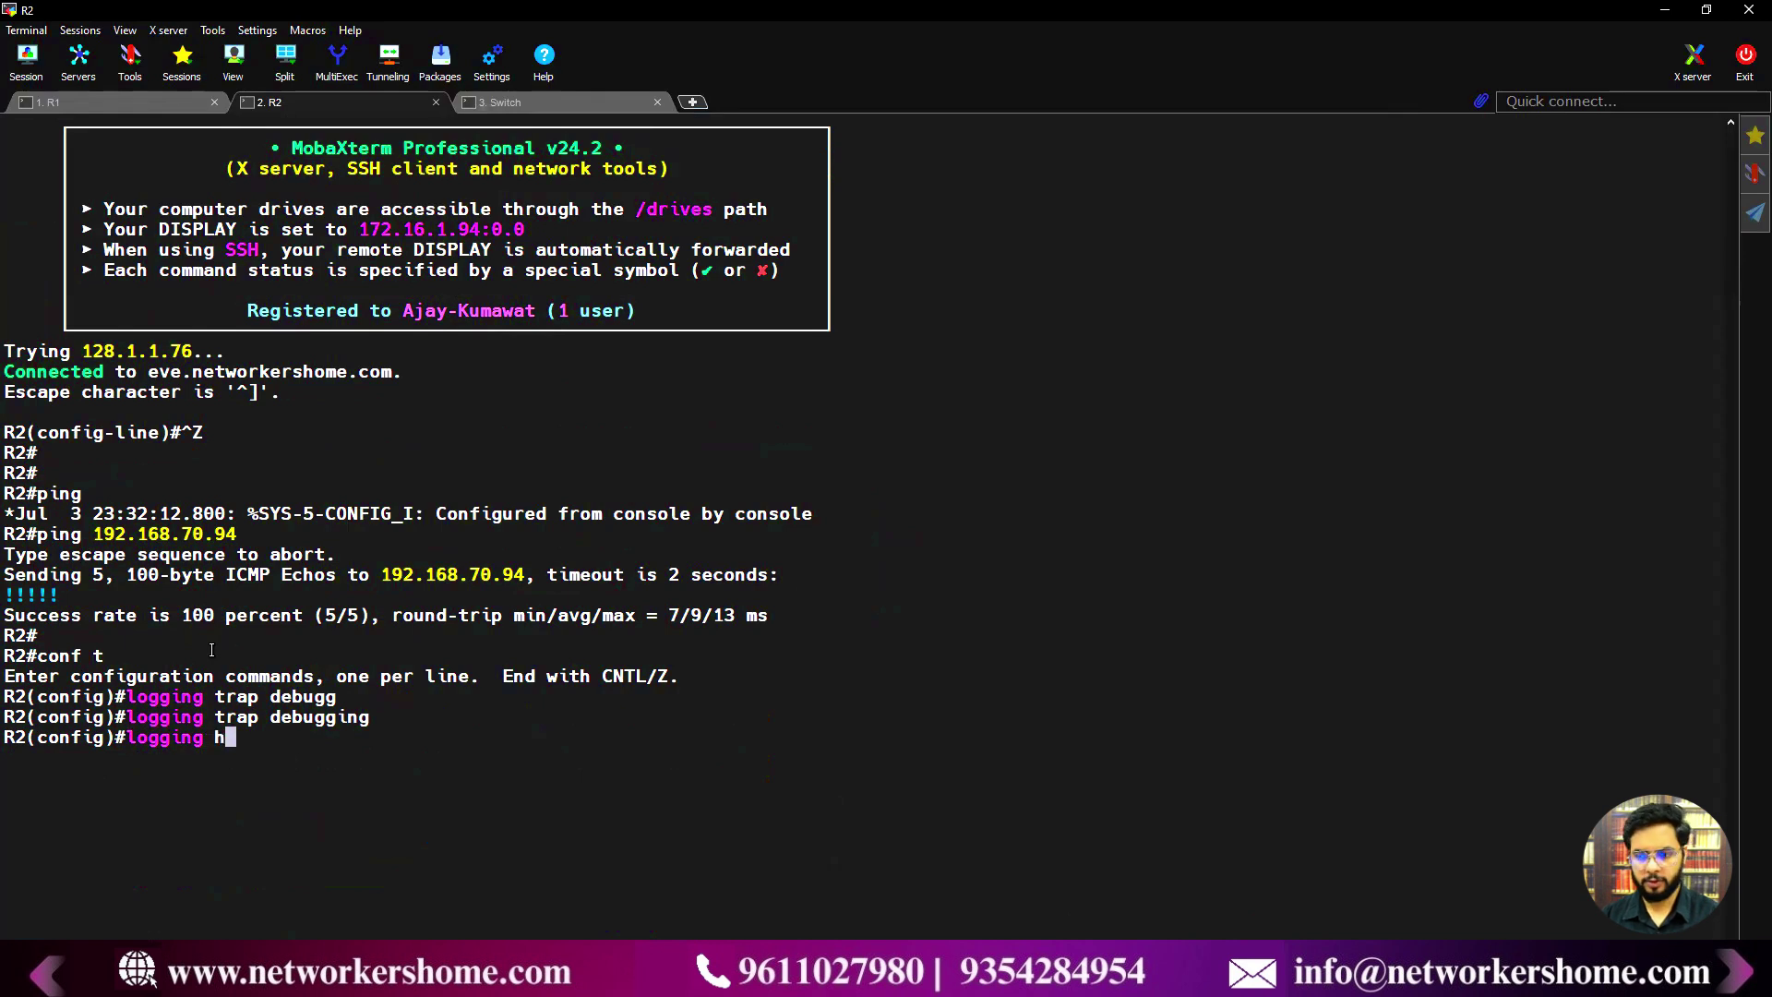
type("ost 192.168")
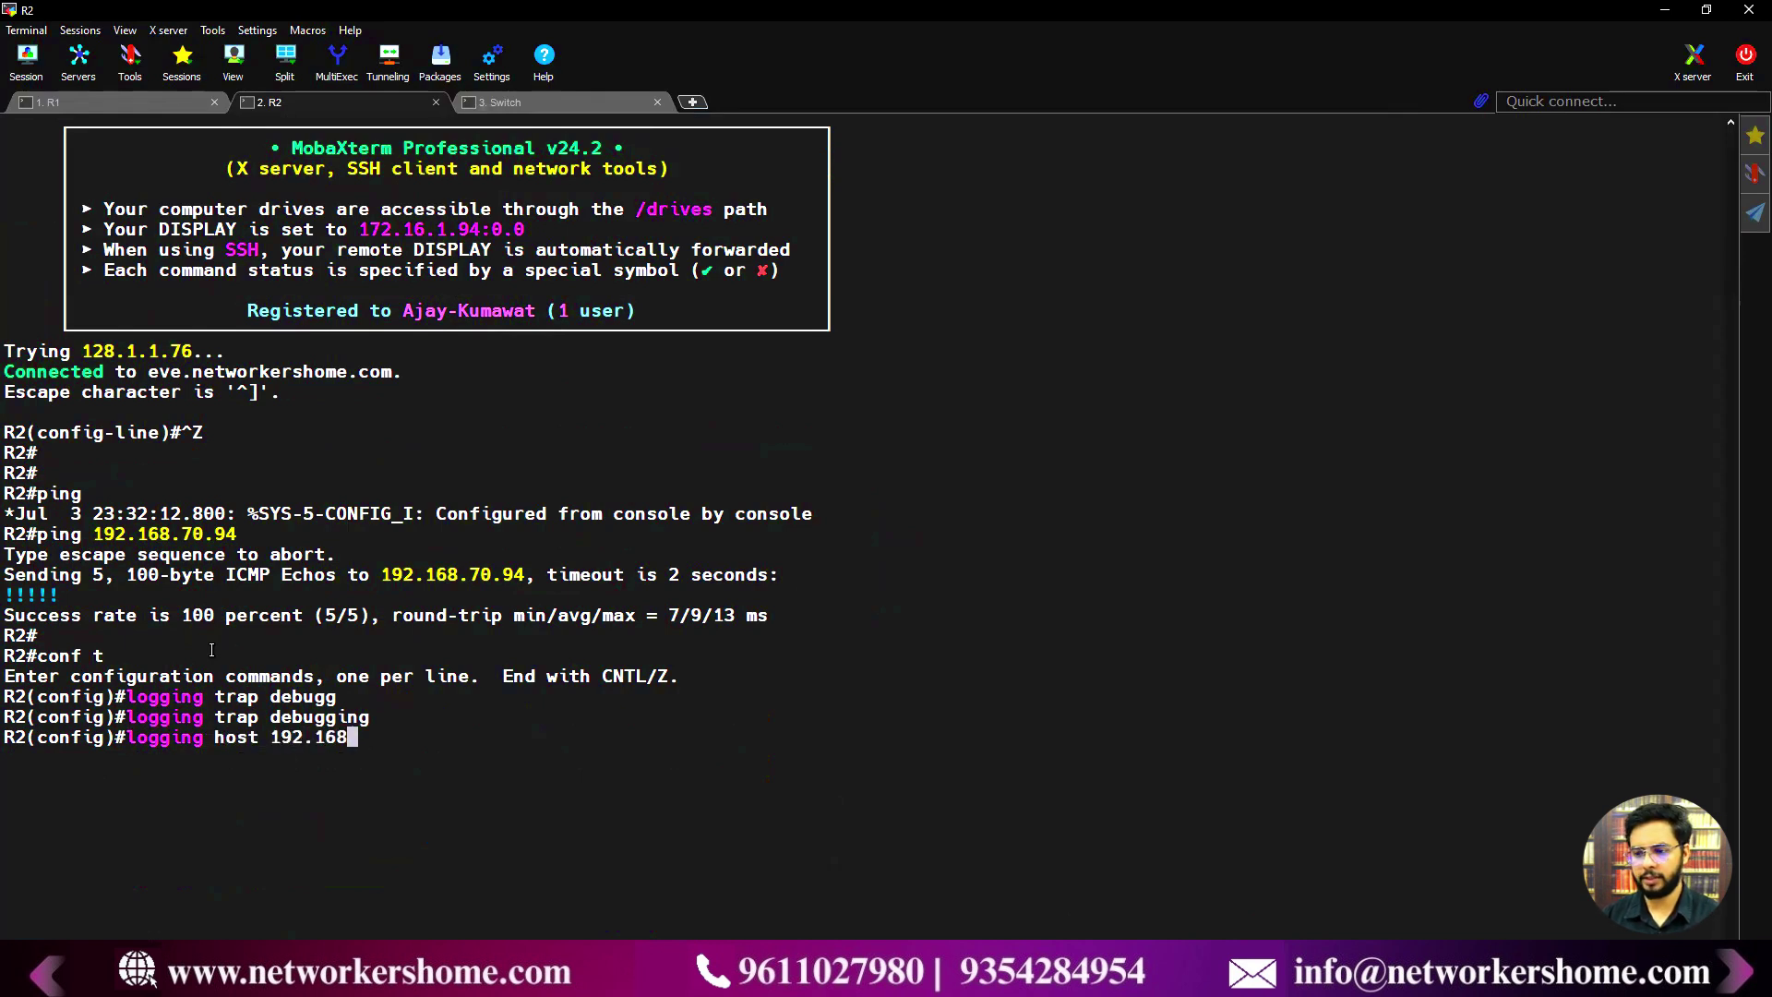
type(".70.94")
key("Return")
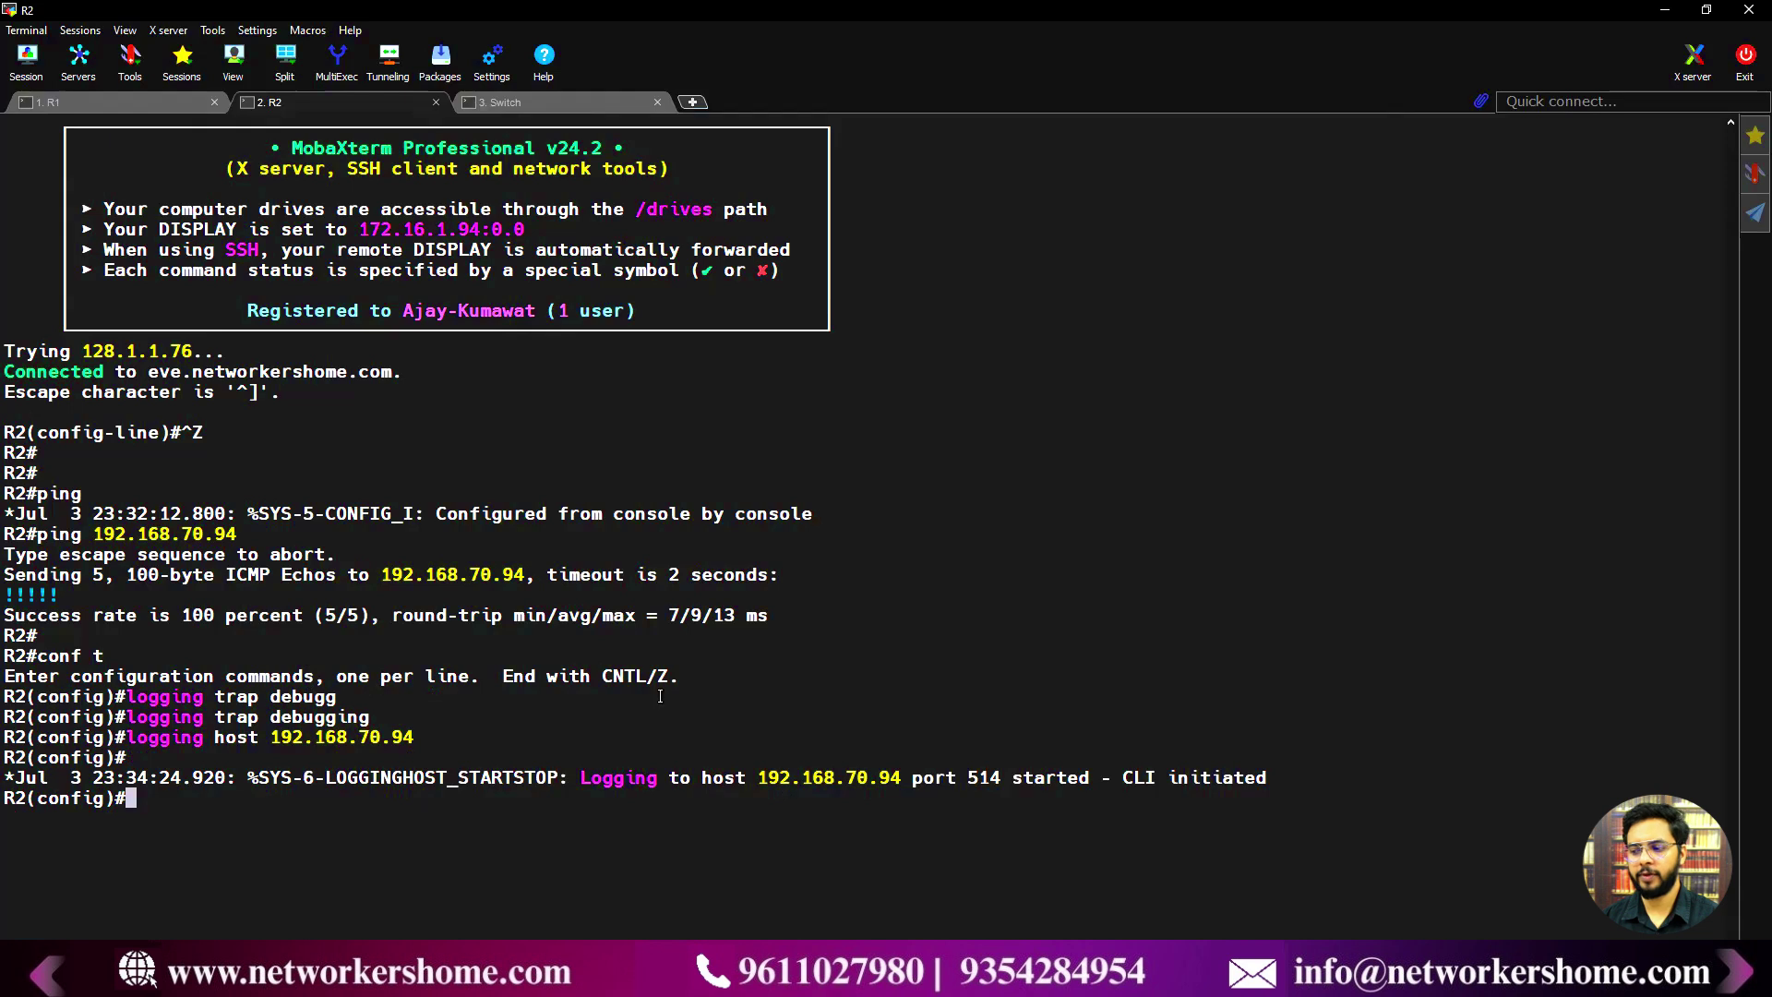
- On the Switch in conf t, set logging trap debugging and logging host 192.168.70.94
left_click(539, 101)
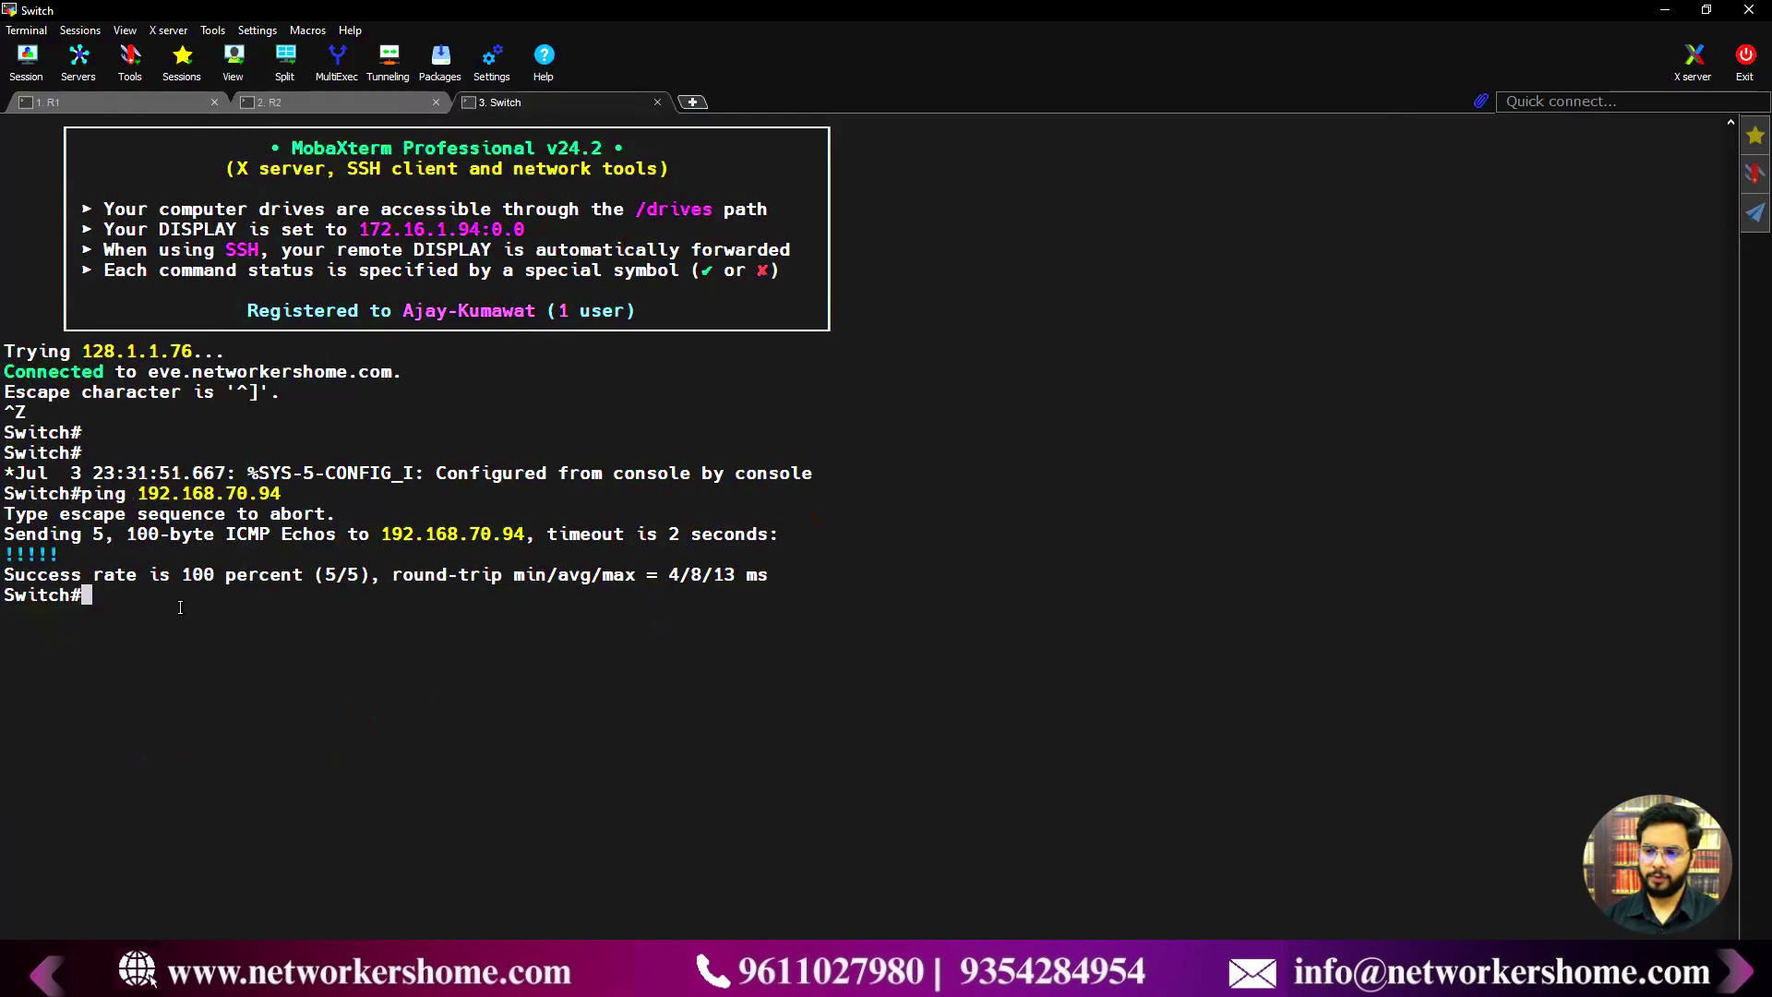
key("Return")
type("conf t")
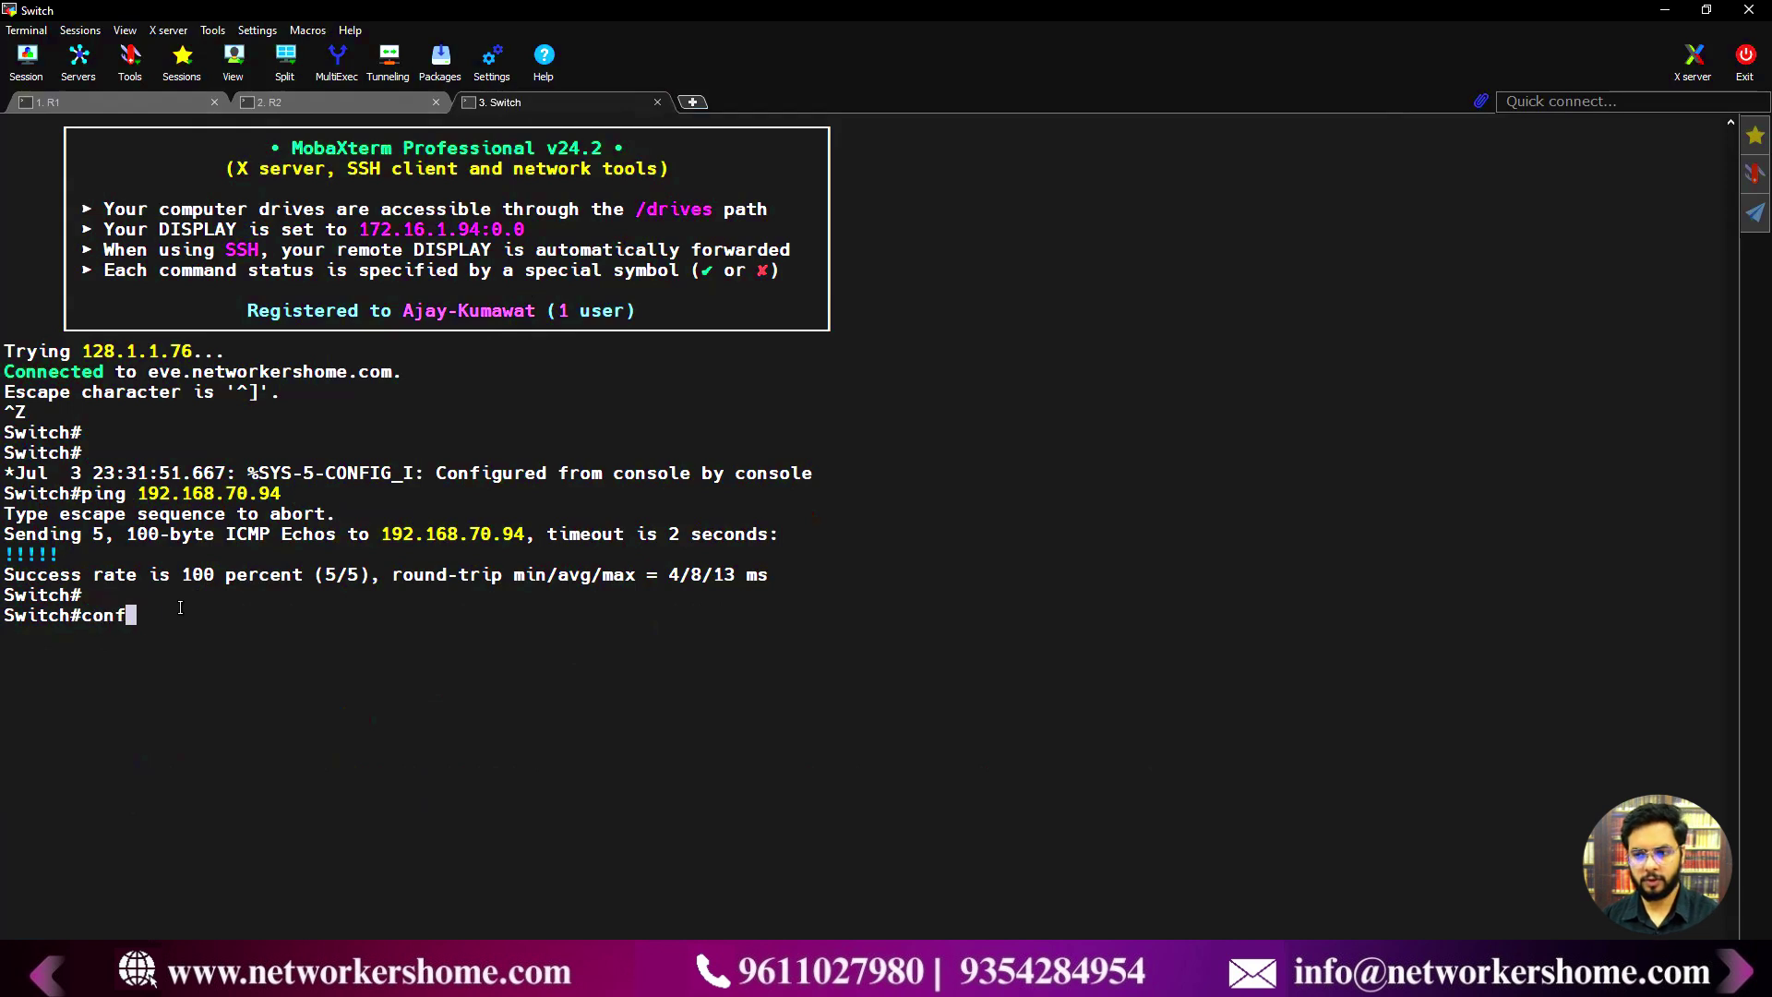
key("Return")
type("logg")
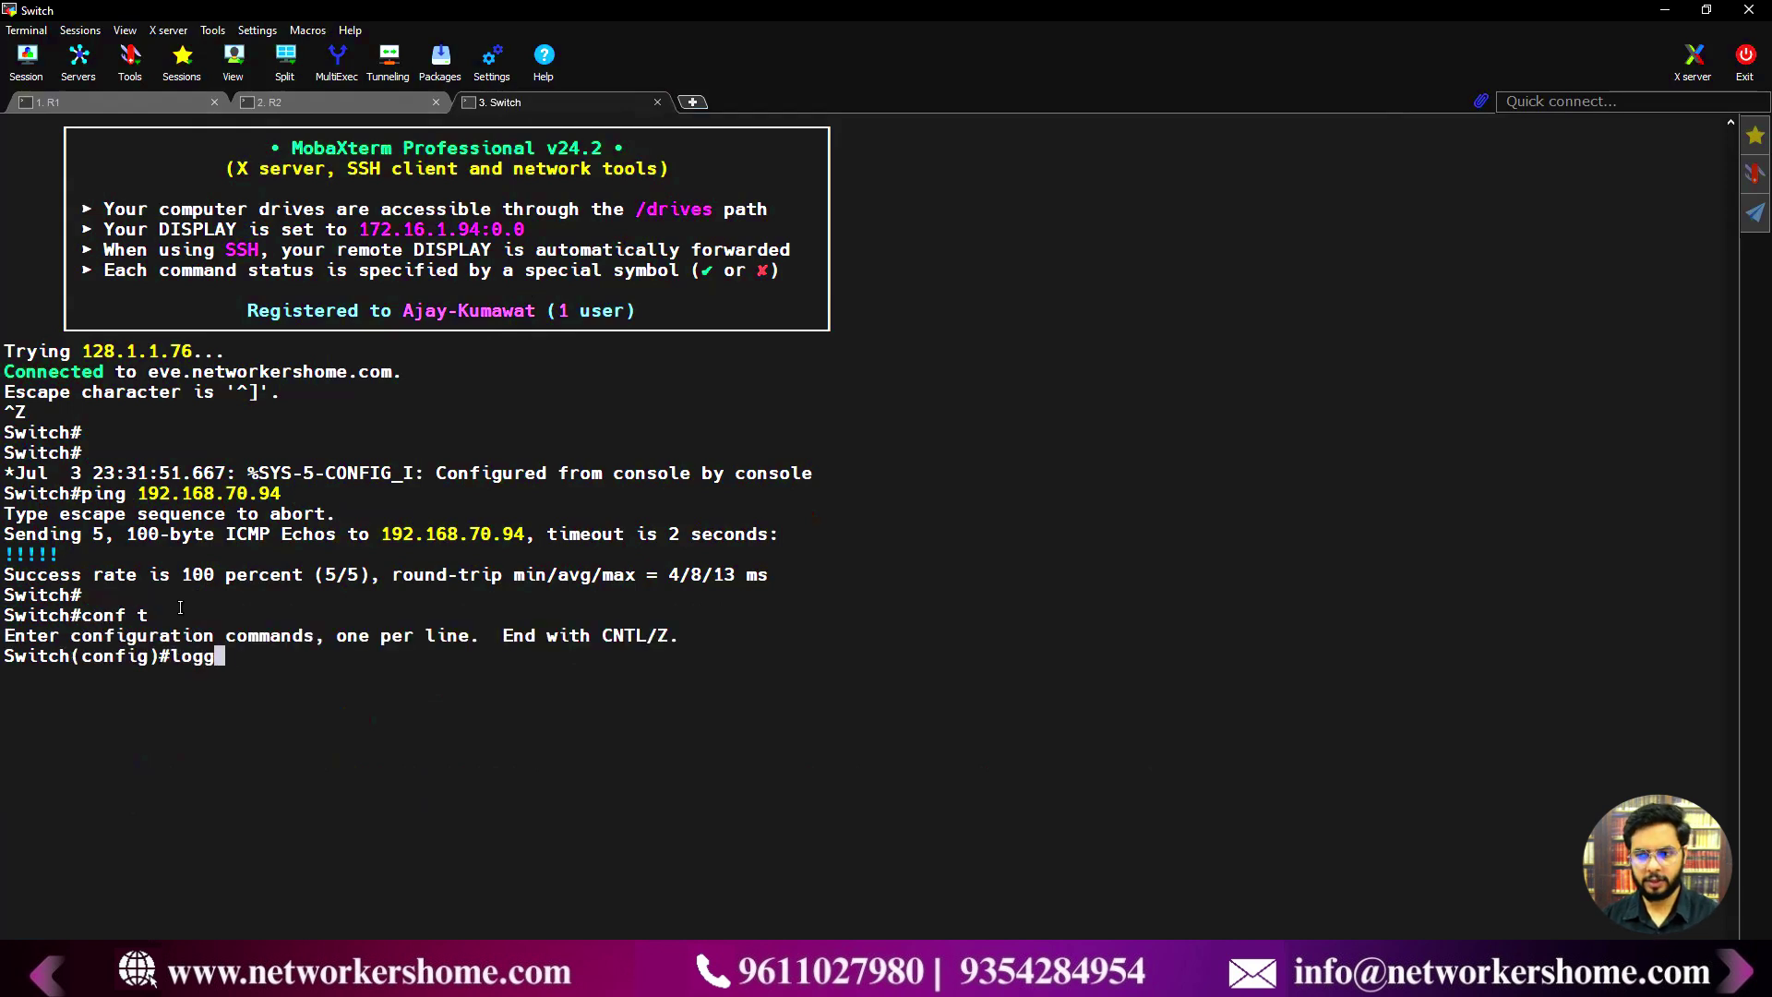
type("ing trap deb")
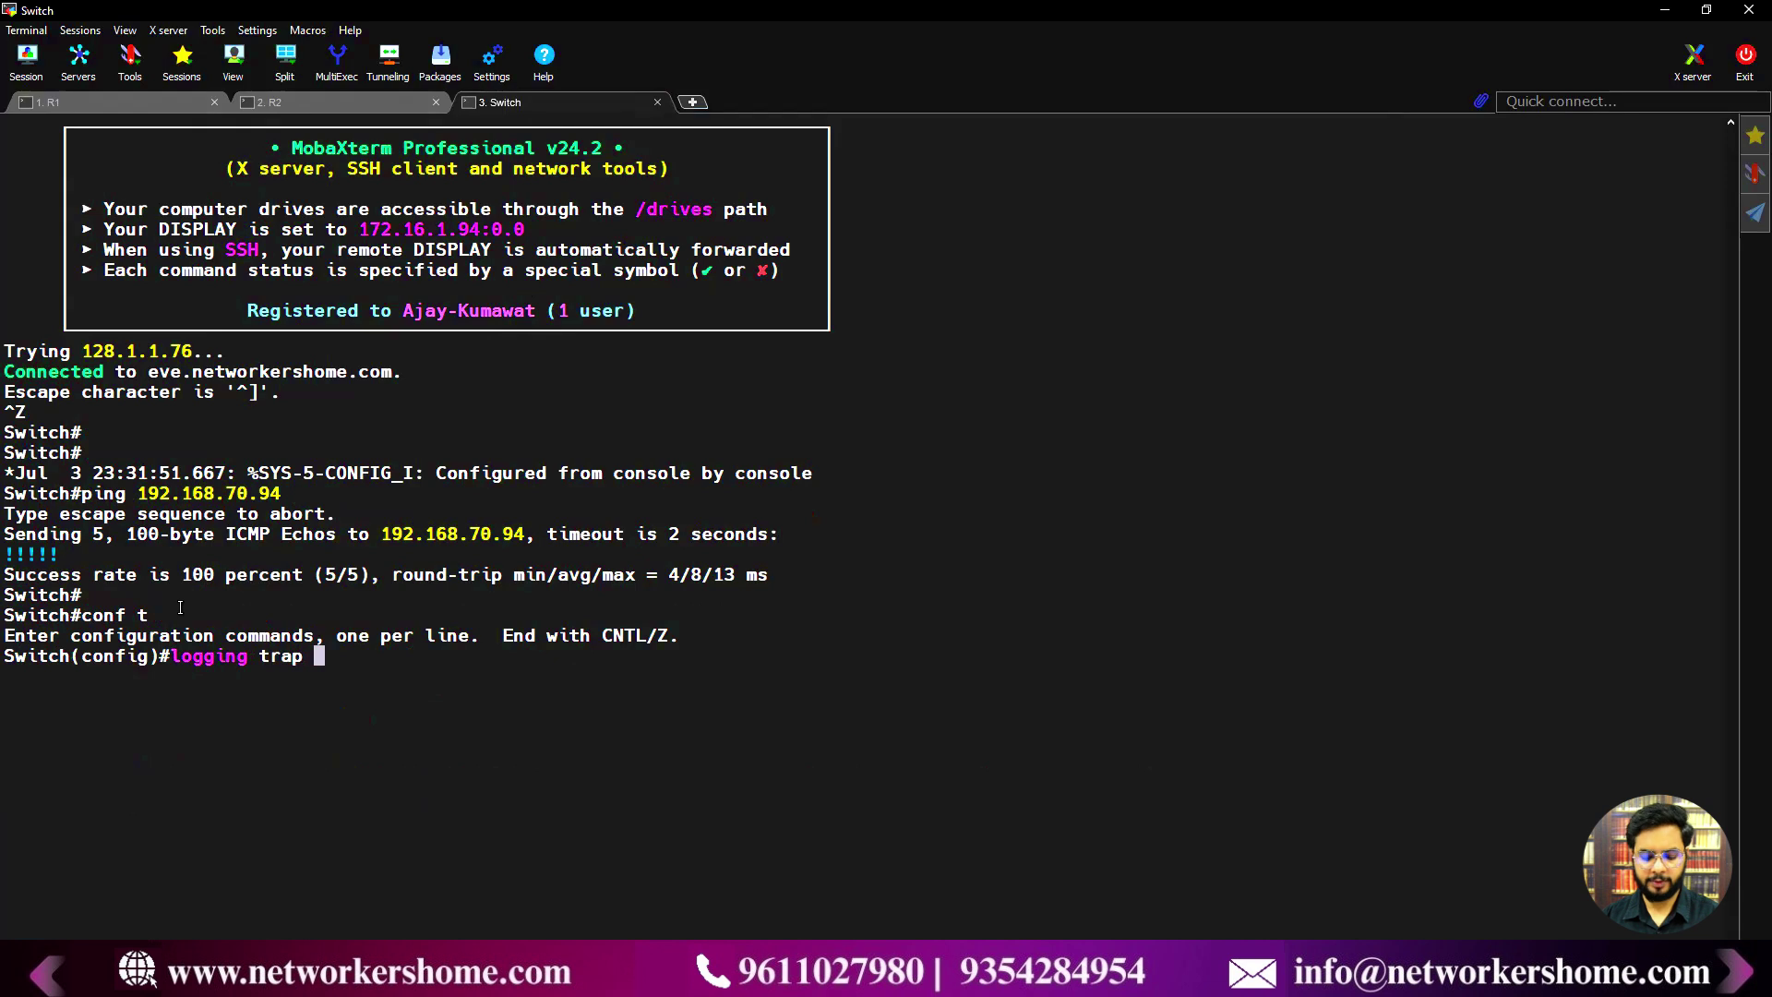
key("Tab")
key("Return")
type("logging host ")
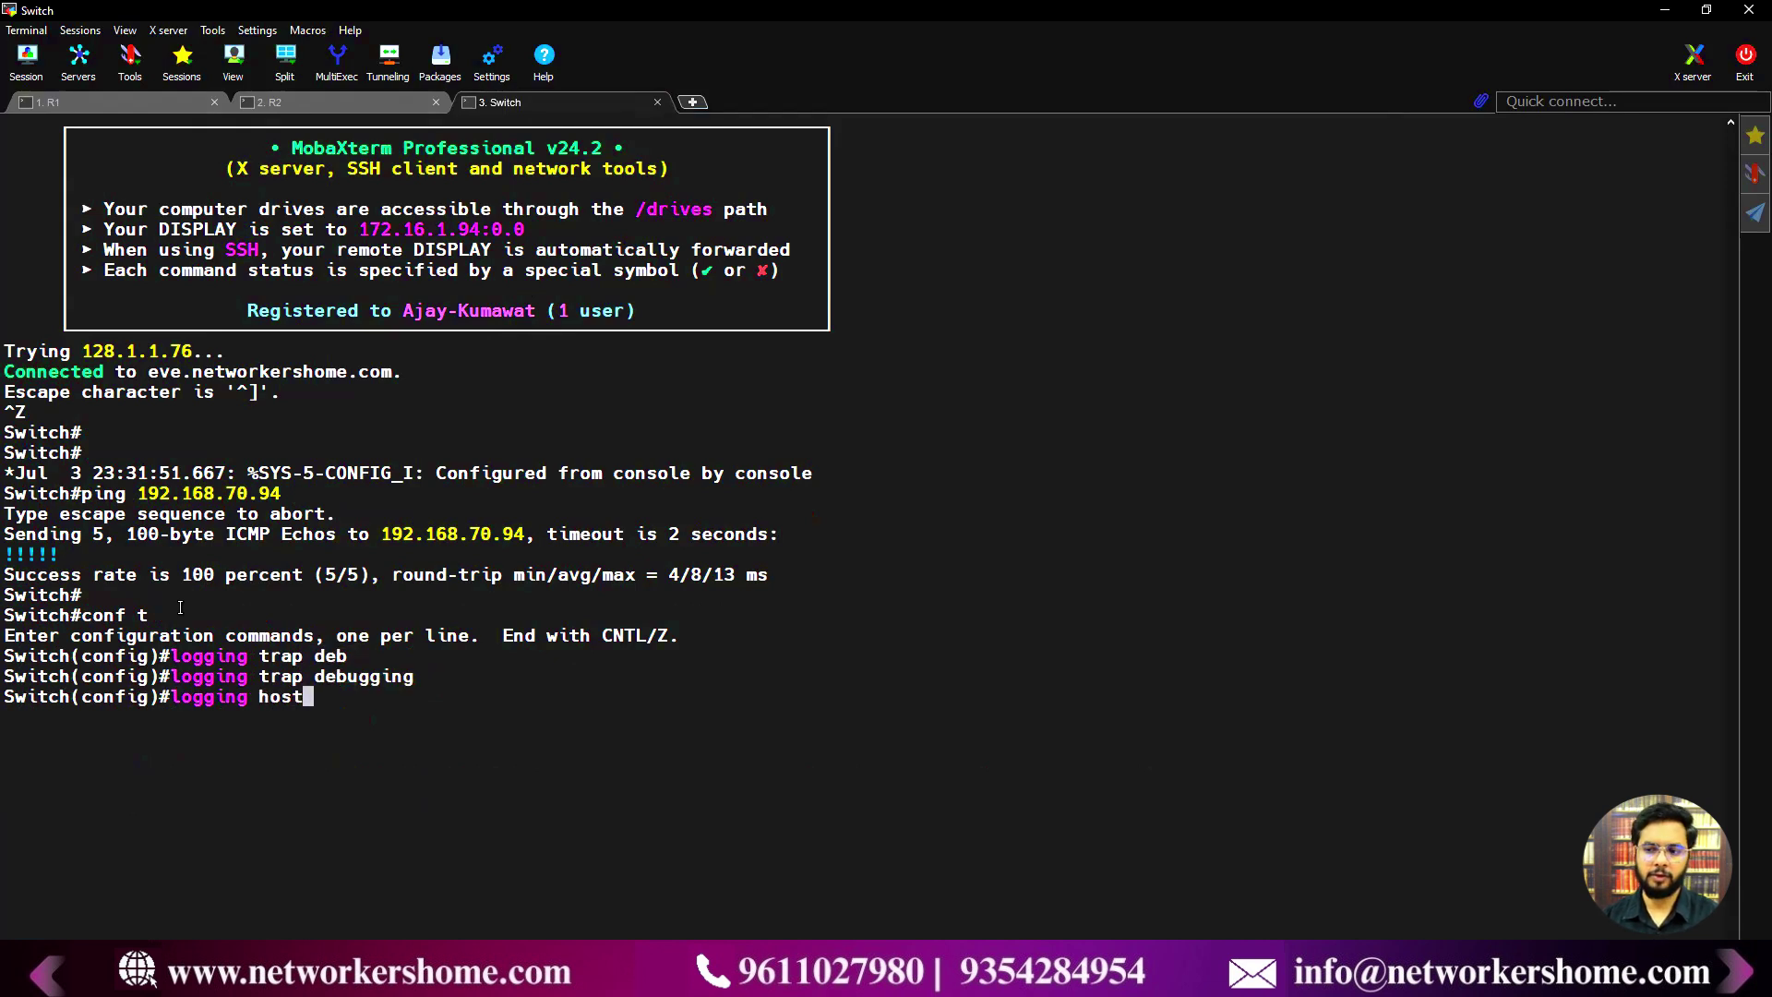
type("192")
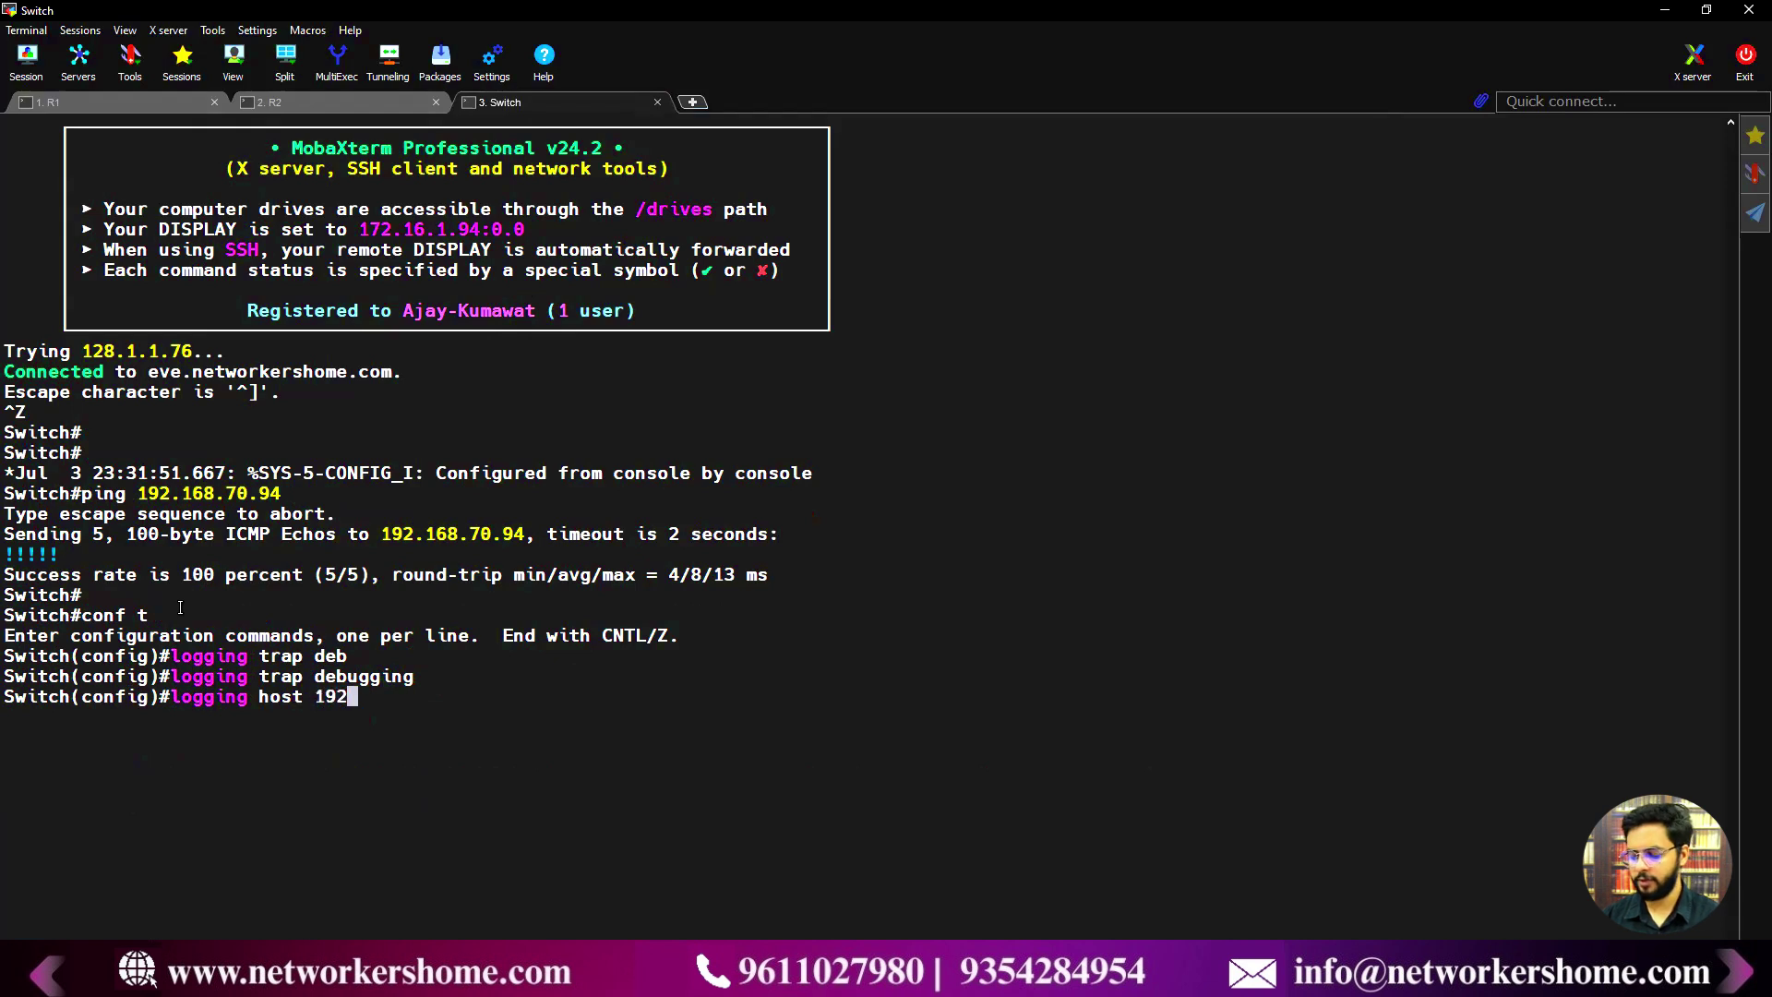
type(".168.70.94")
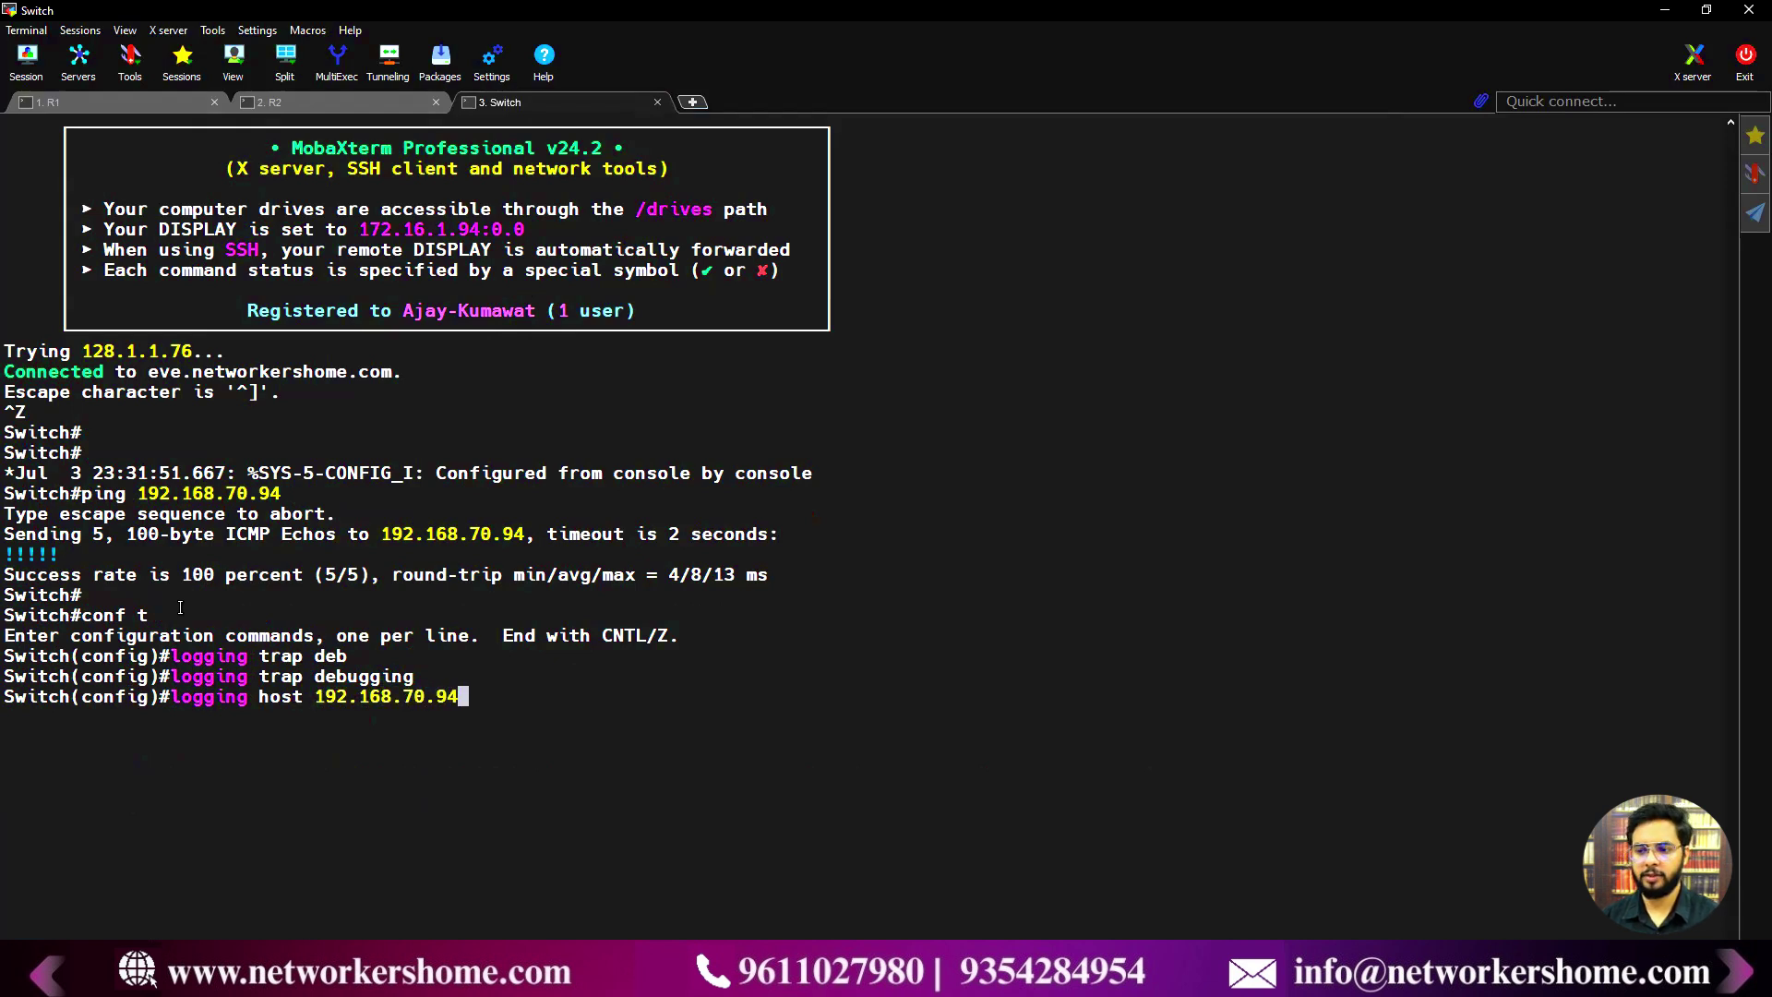
key("Return")
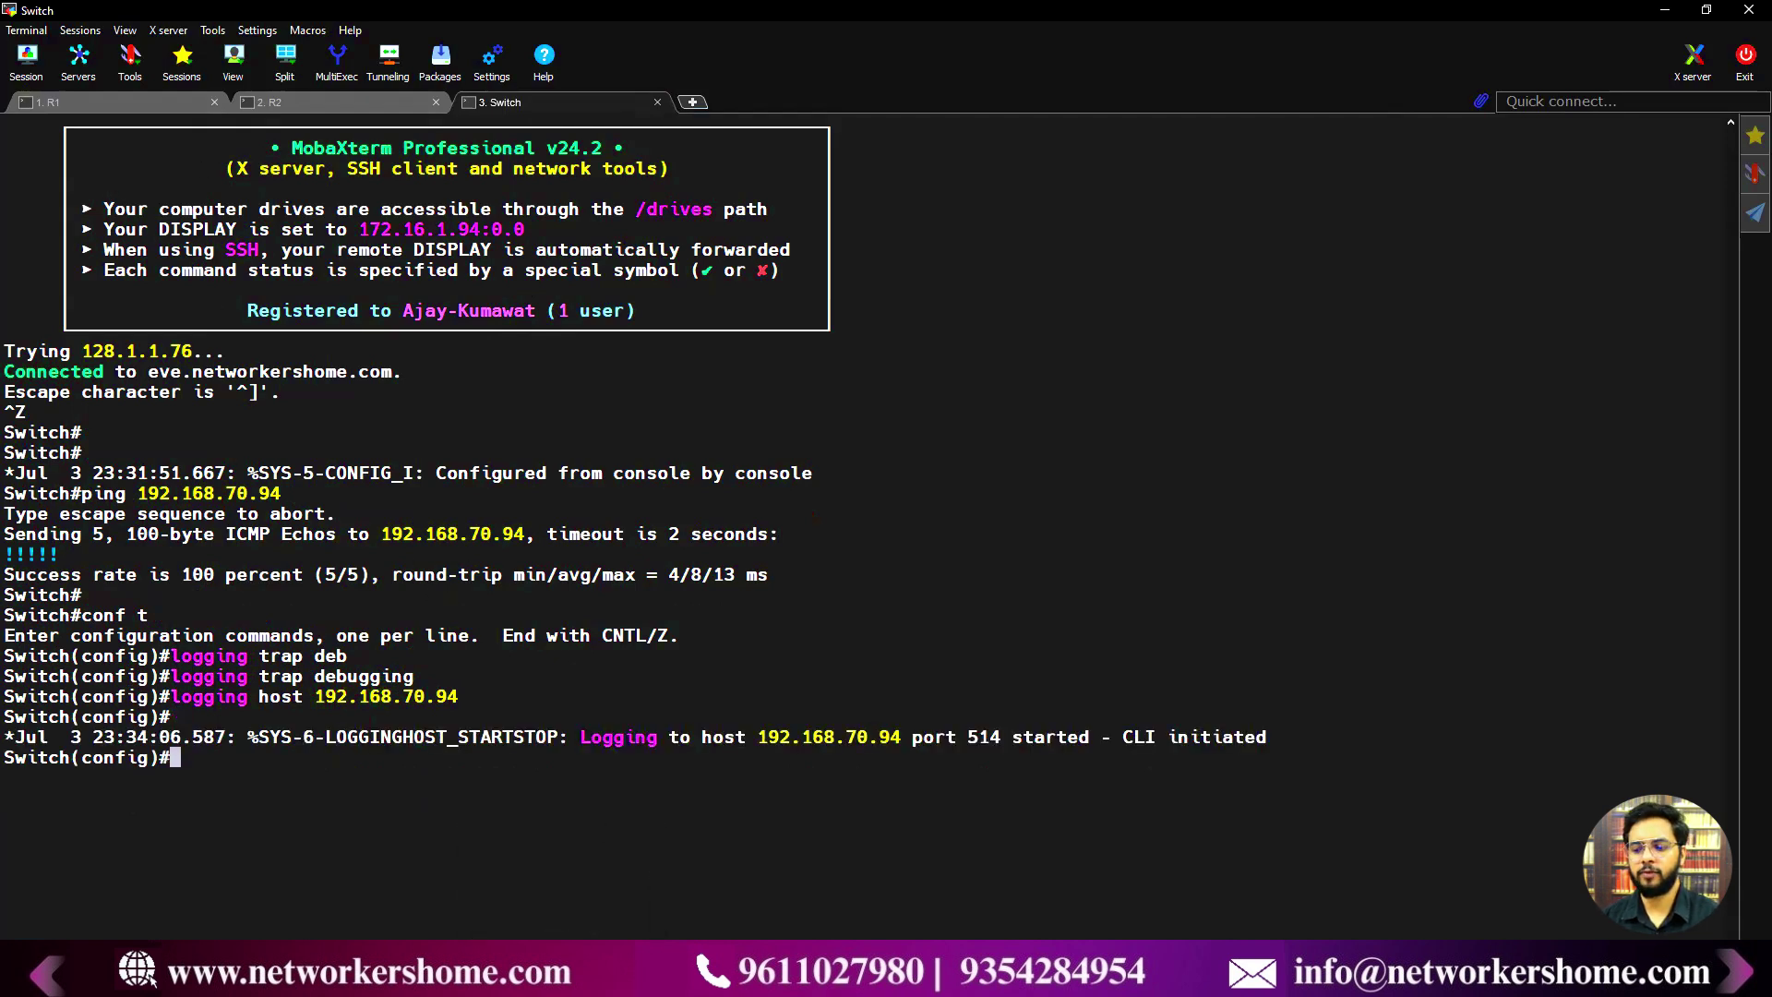
mouse_move(560, 976)
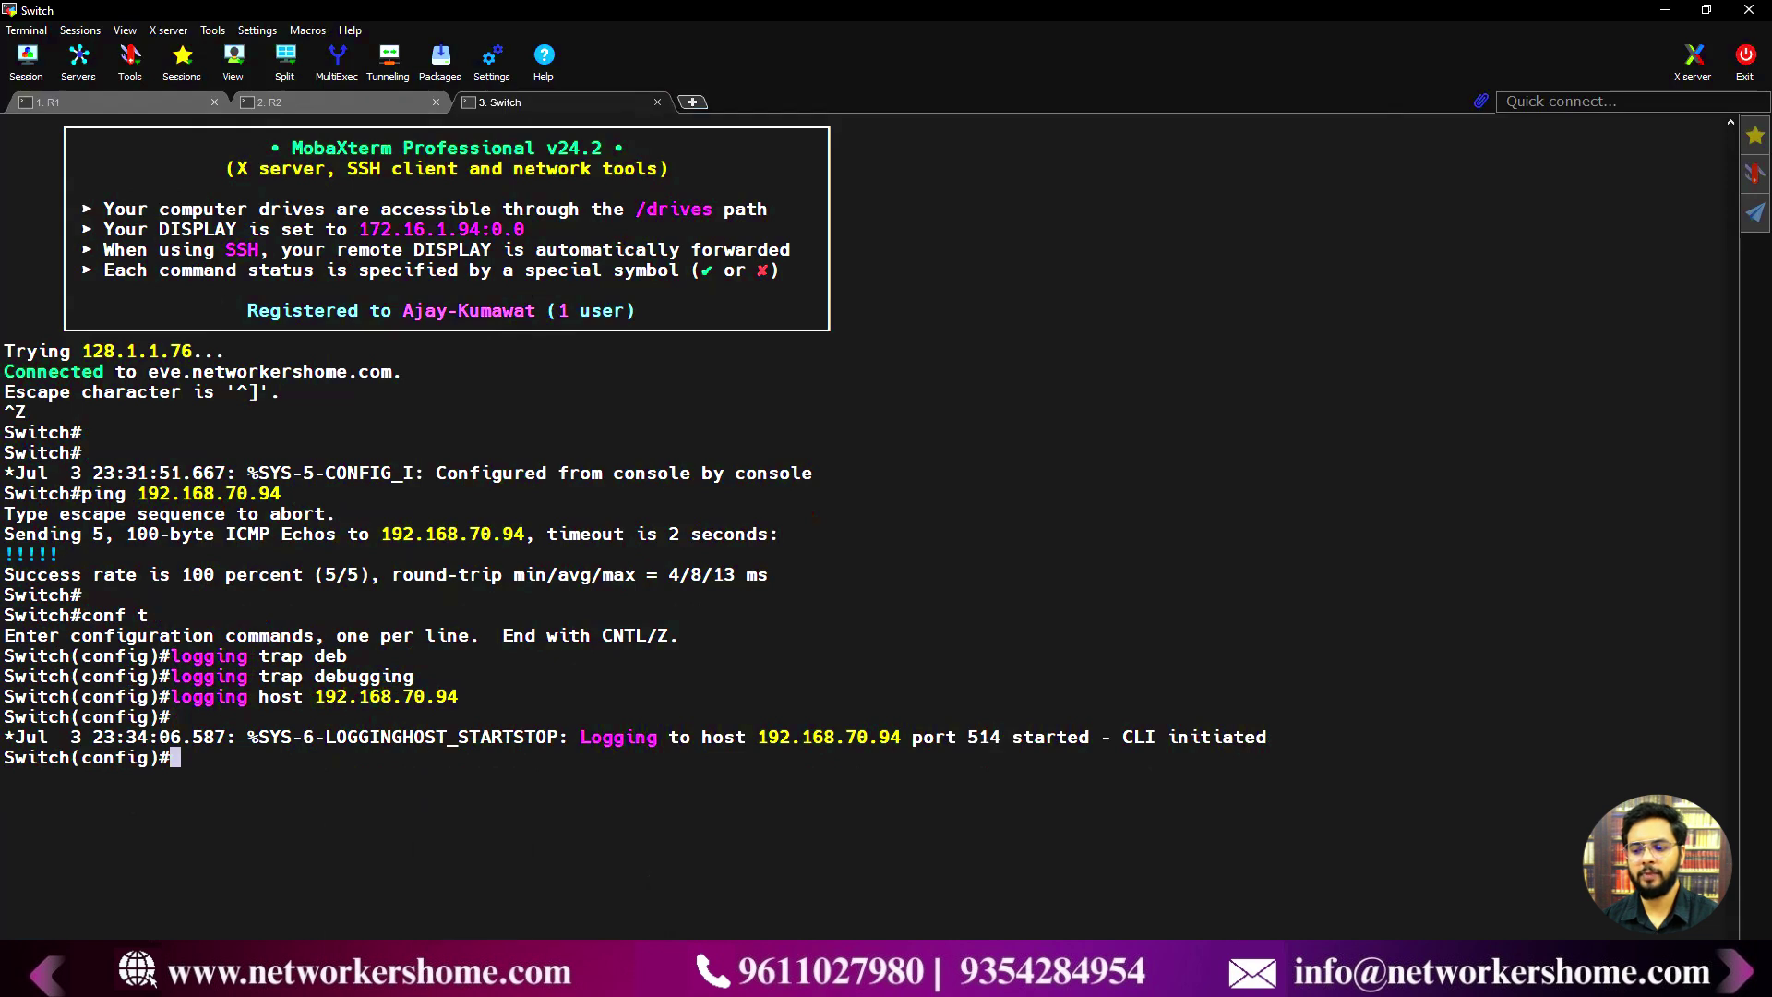
left_click(425, 976)
- Delete the port 514 input under Settings > Data inputs > UDP and confirm
left_click(349, 17)
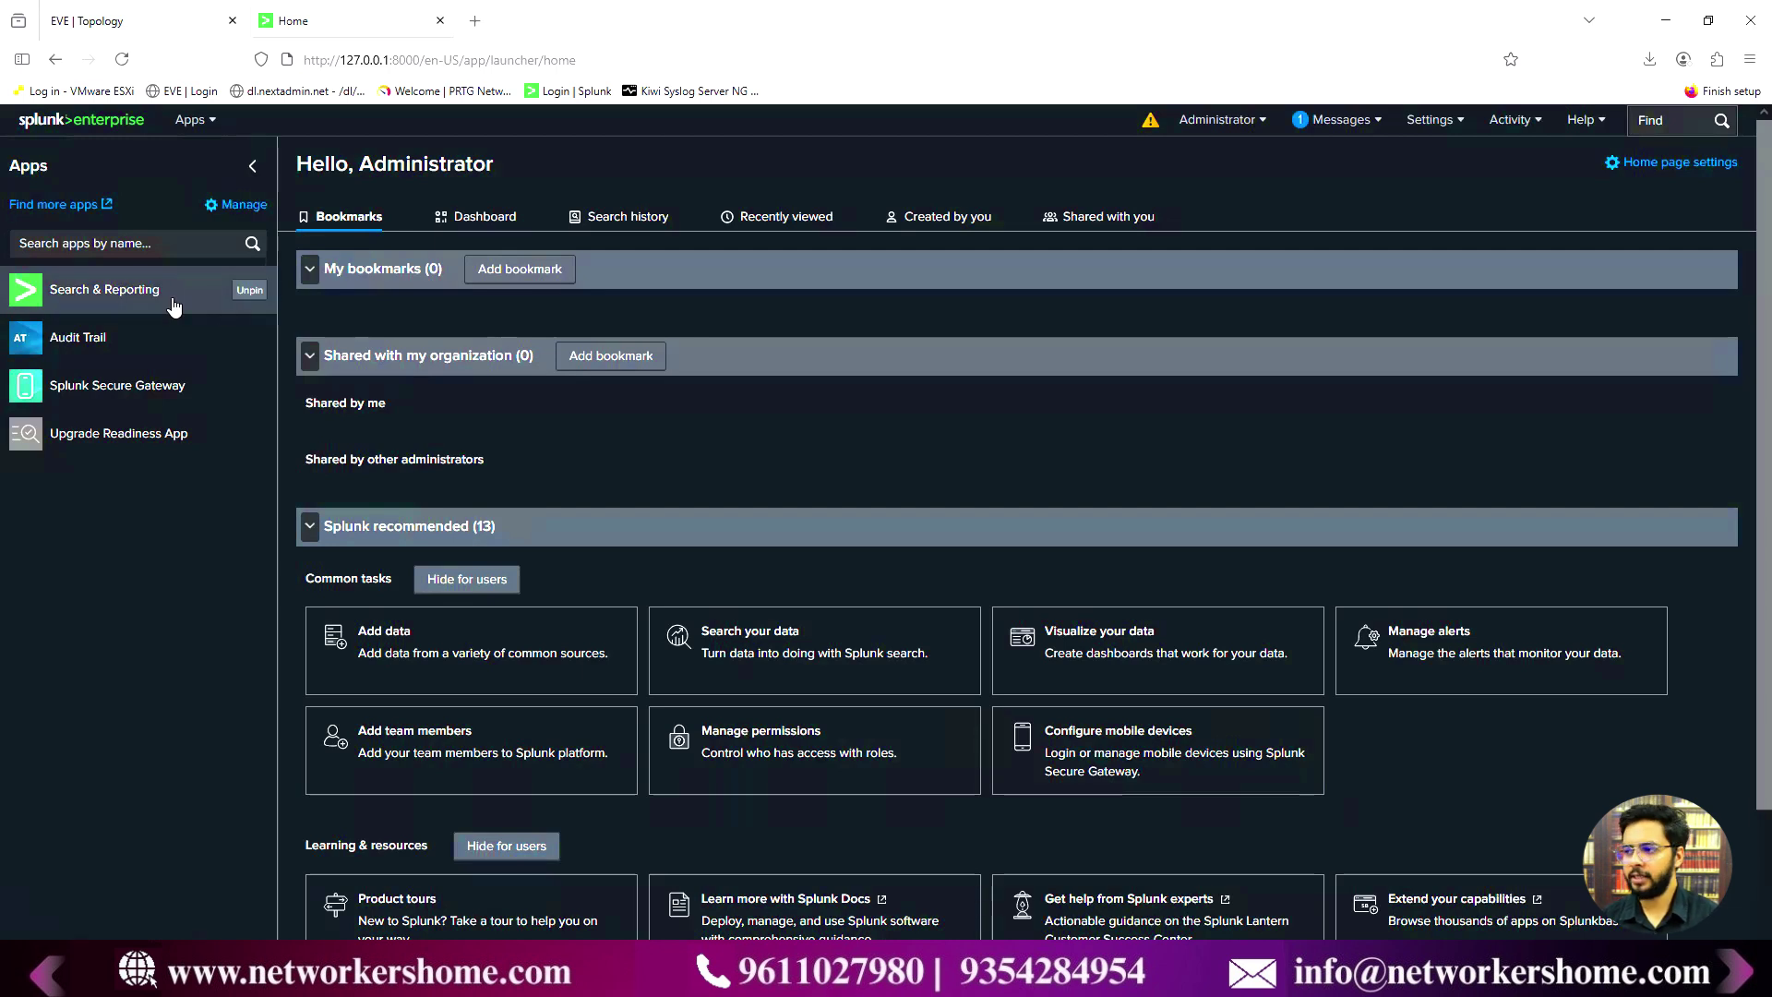
left_click(1426, 126)
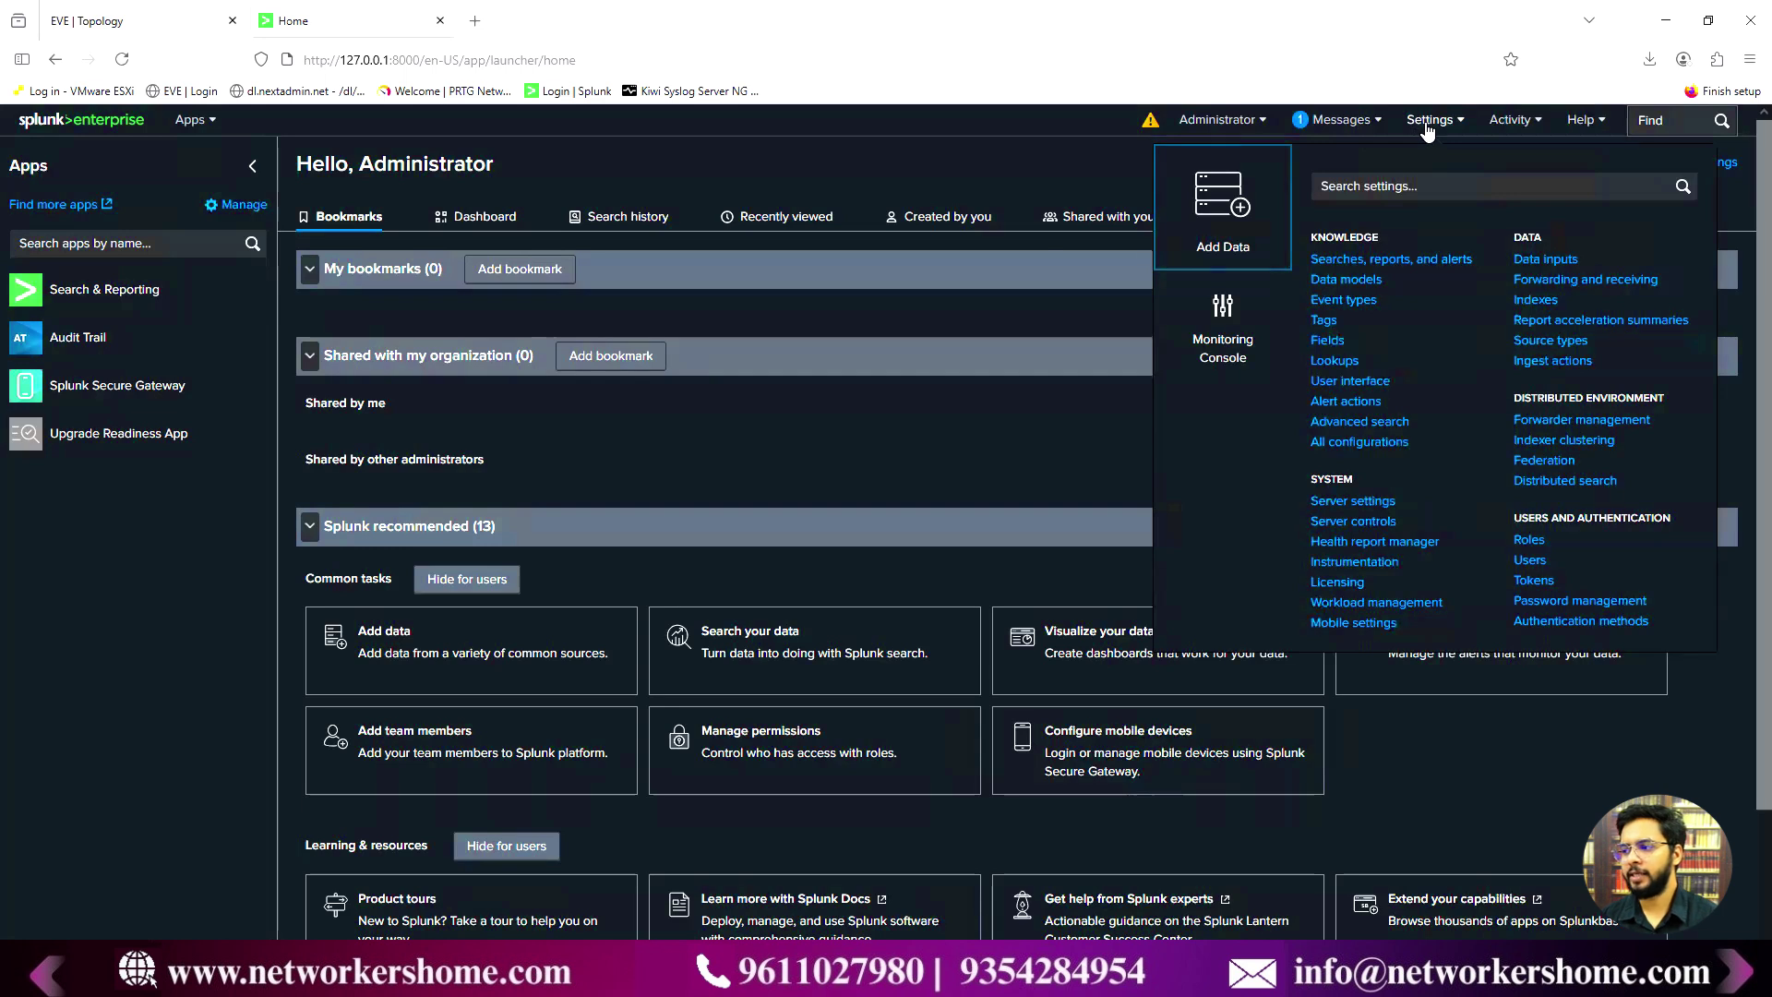
left_click(1547, 262)
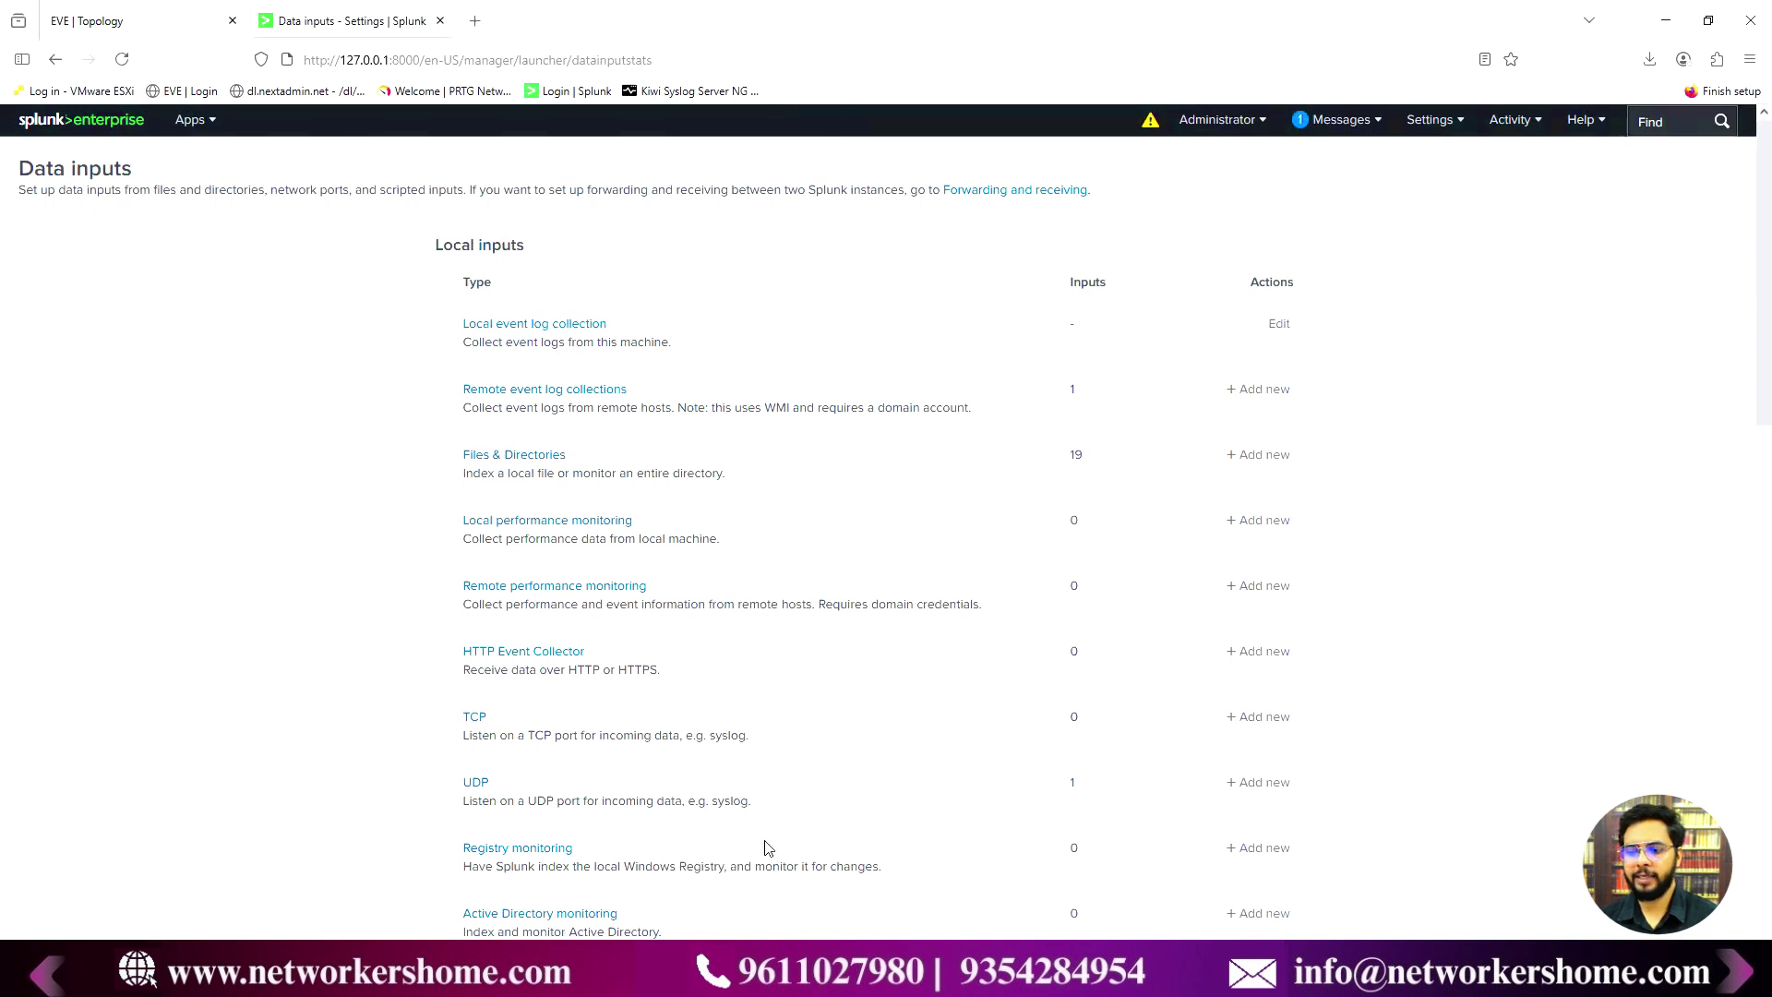
left_click(480, 785)
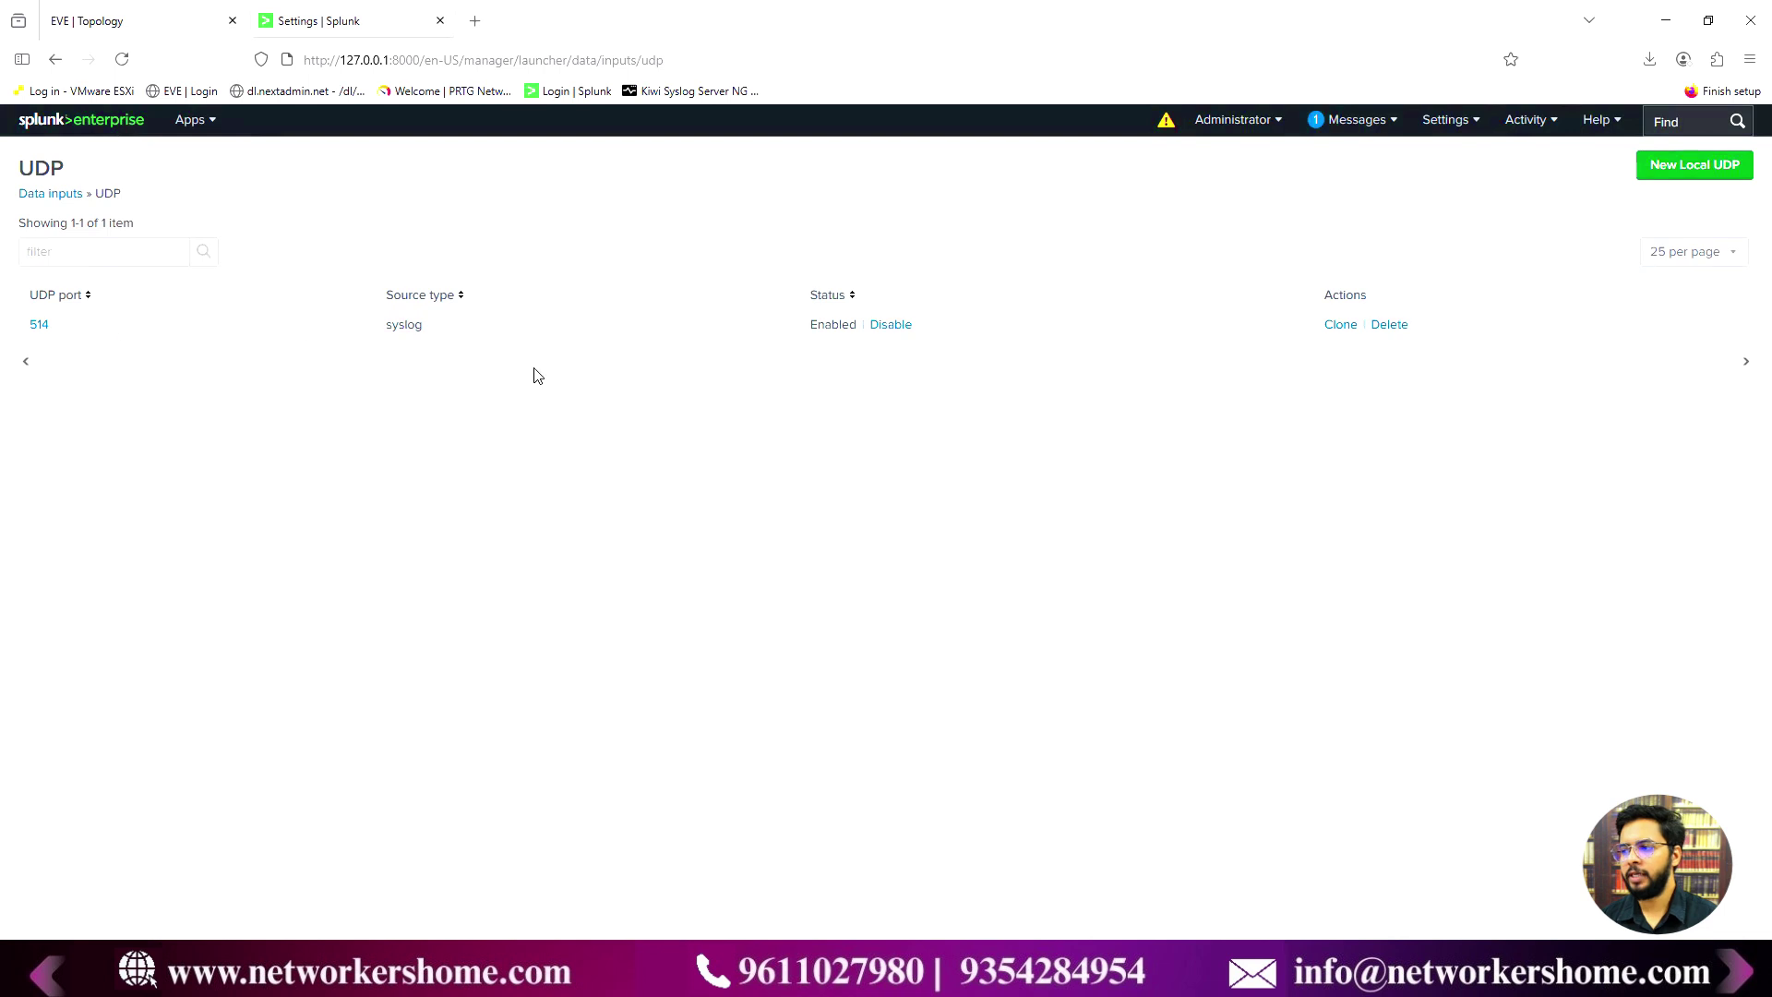
left_click(1388, 326)
left_click(948, 563)
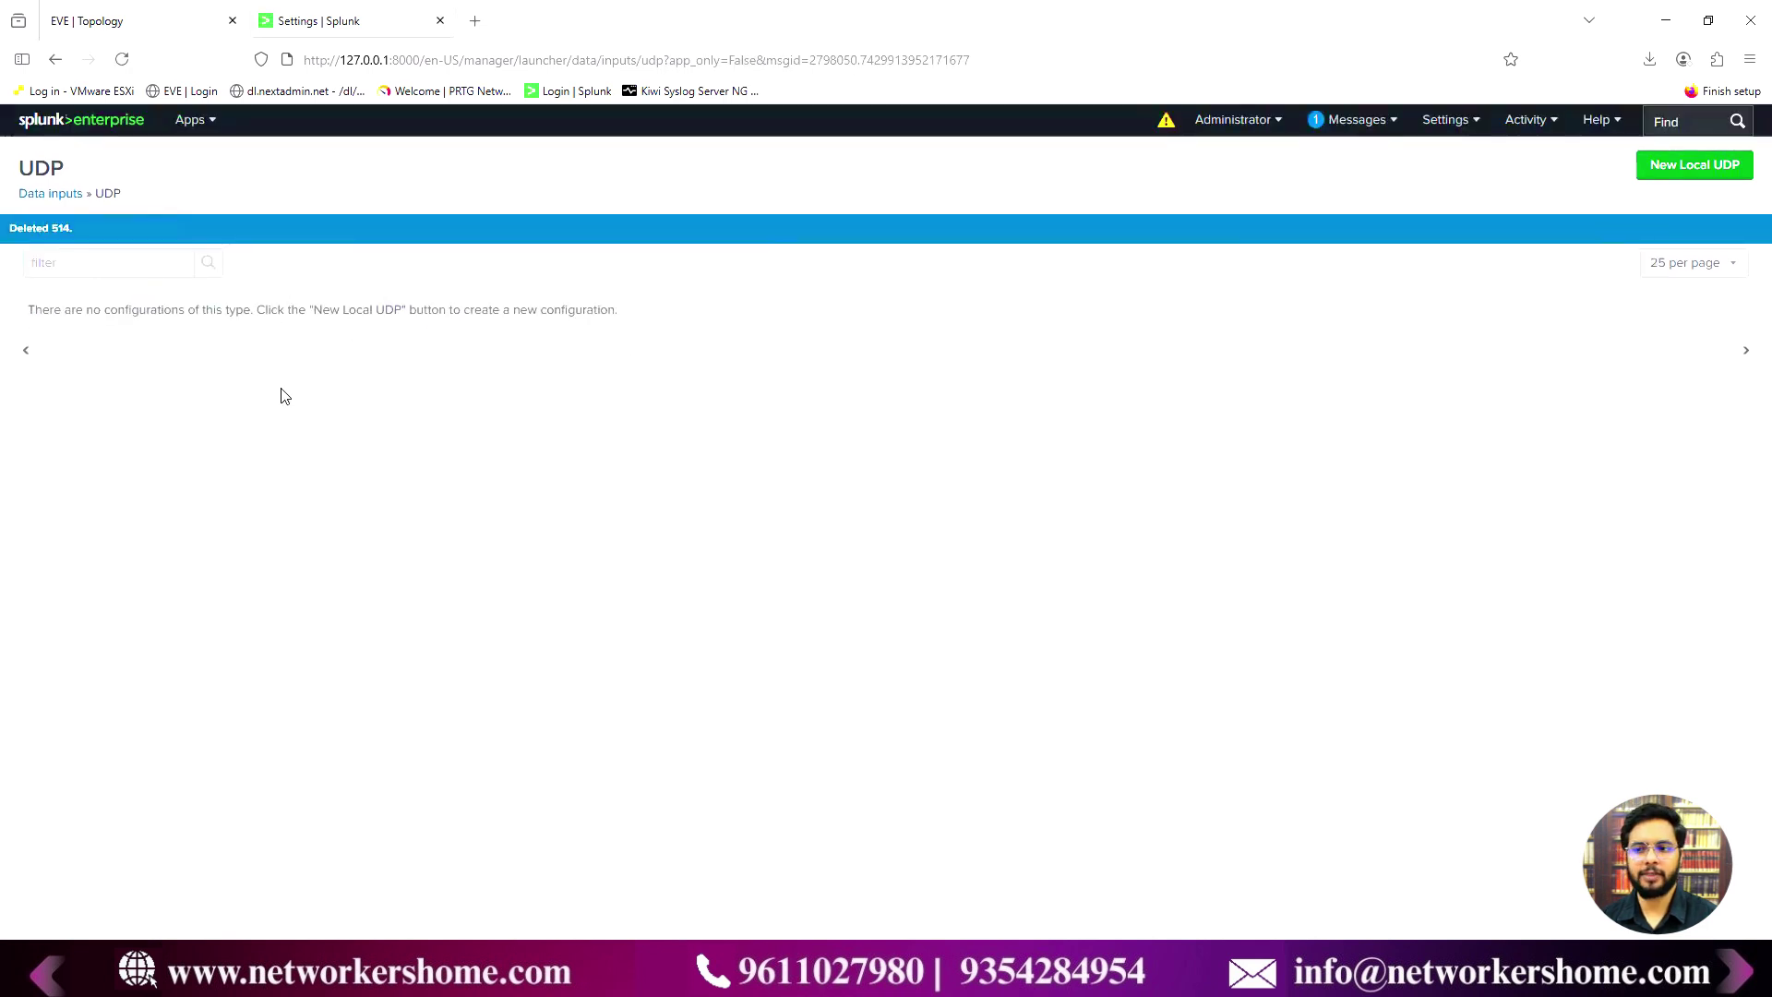
- Create a new local UDP input on port 514 with no source name override
left_click(1687, 174)
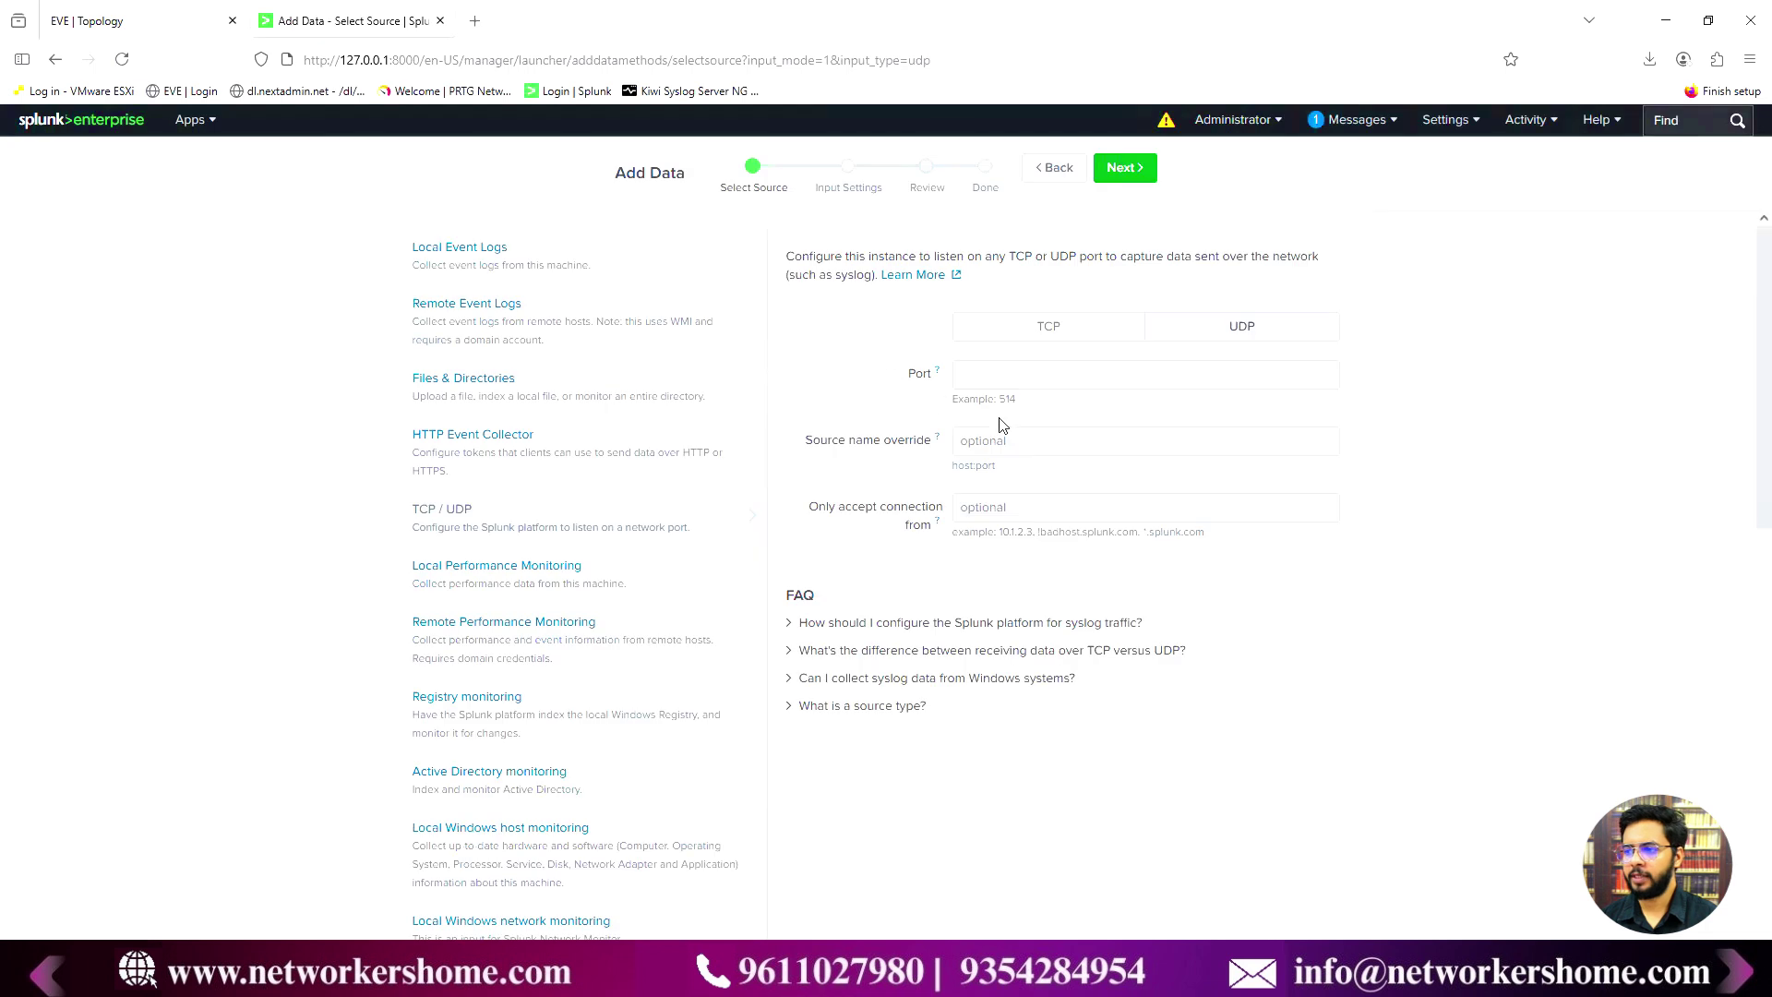
left_click(1014, 384)
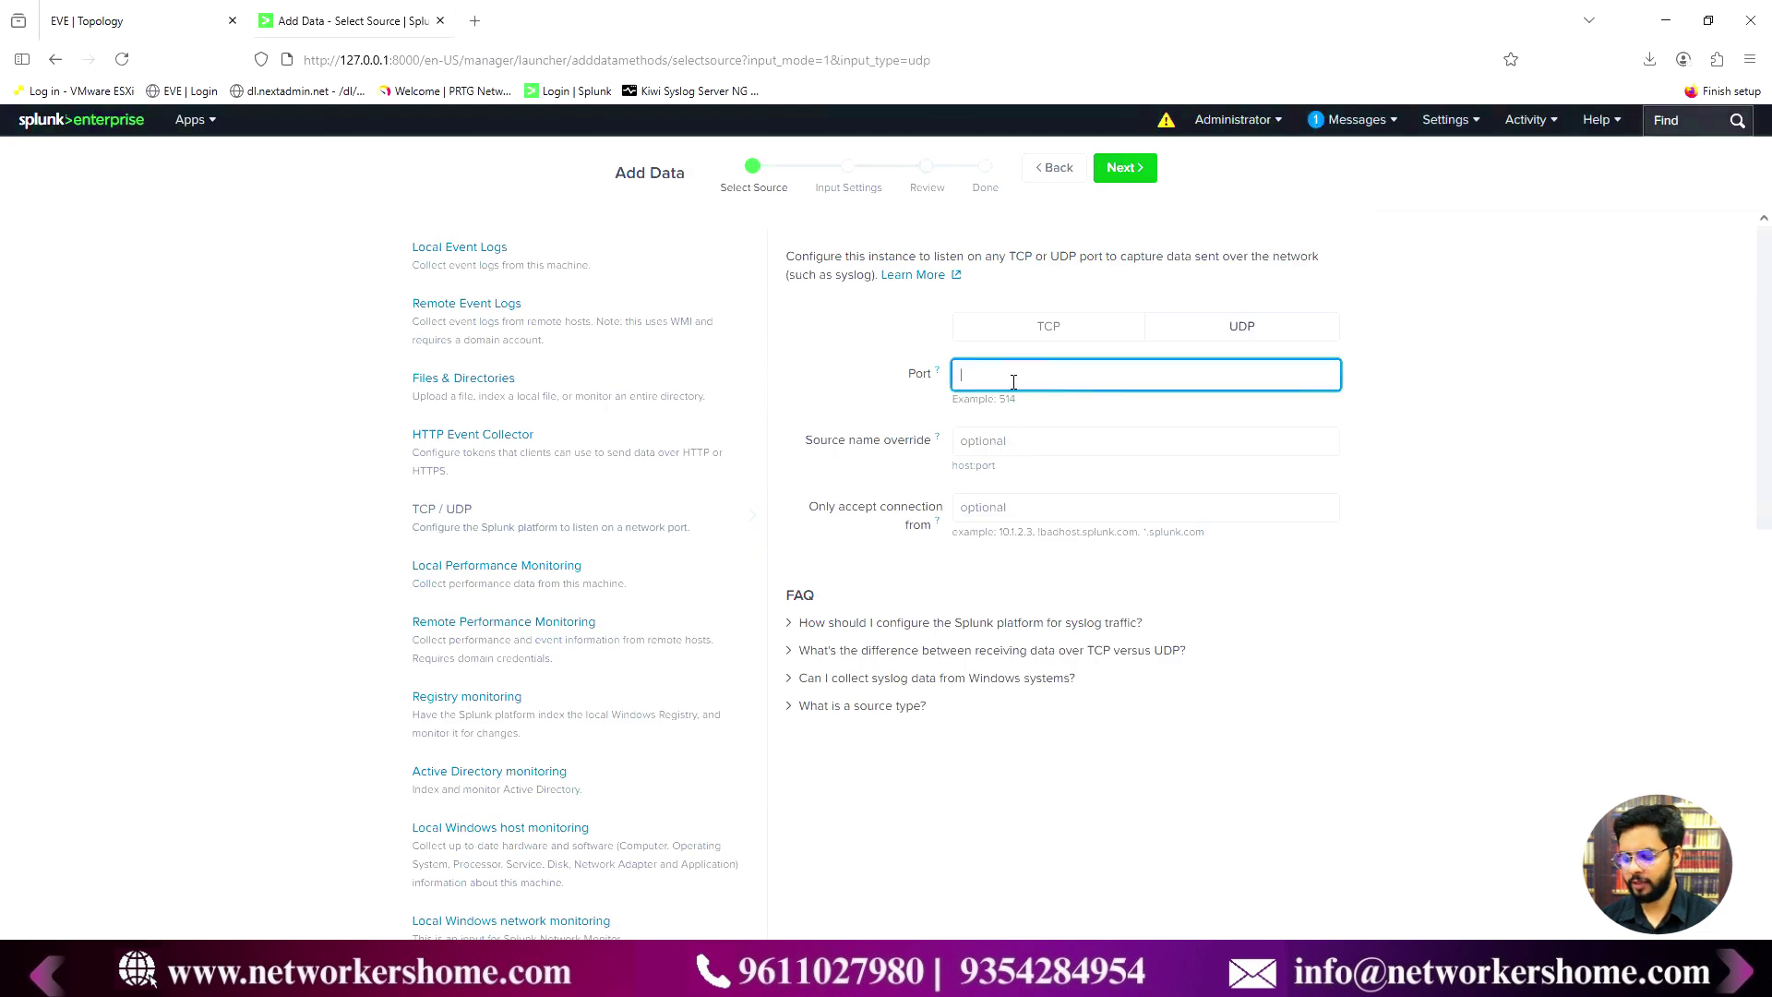
left_click(1199, 562)
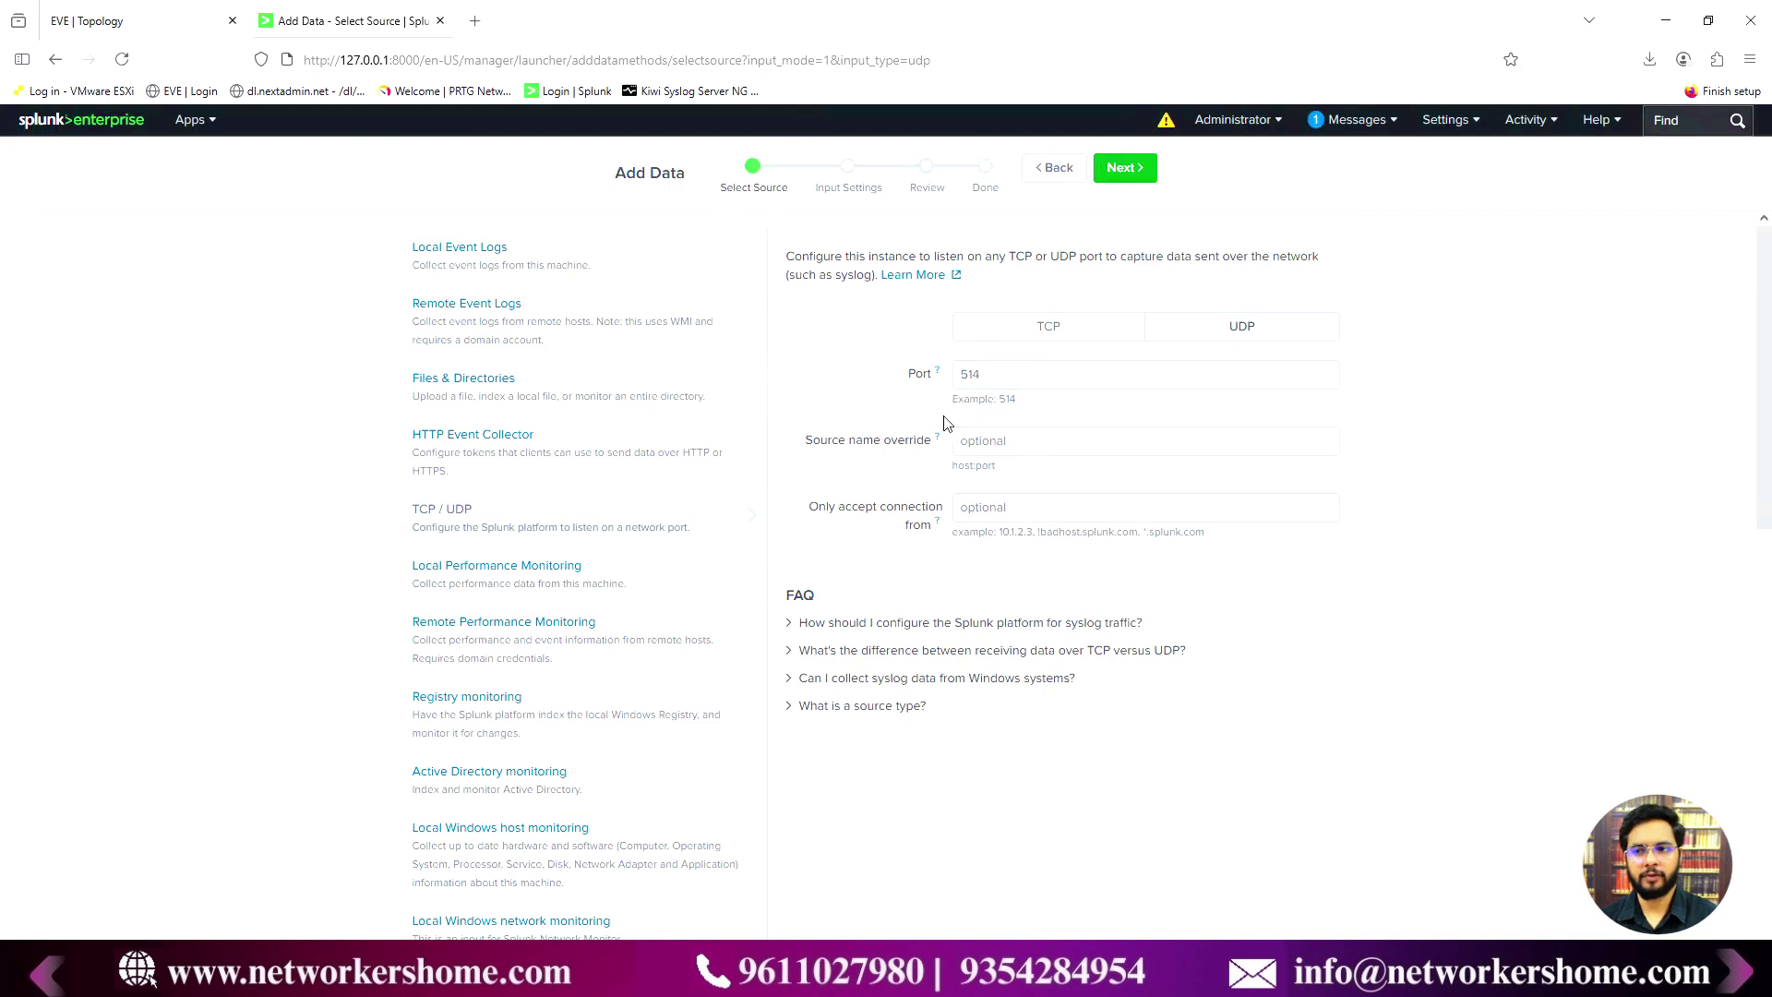
left_click(1019, 444)
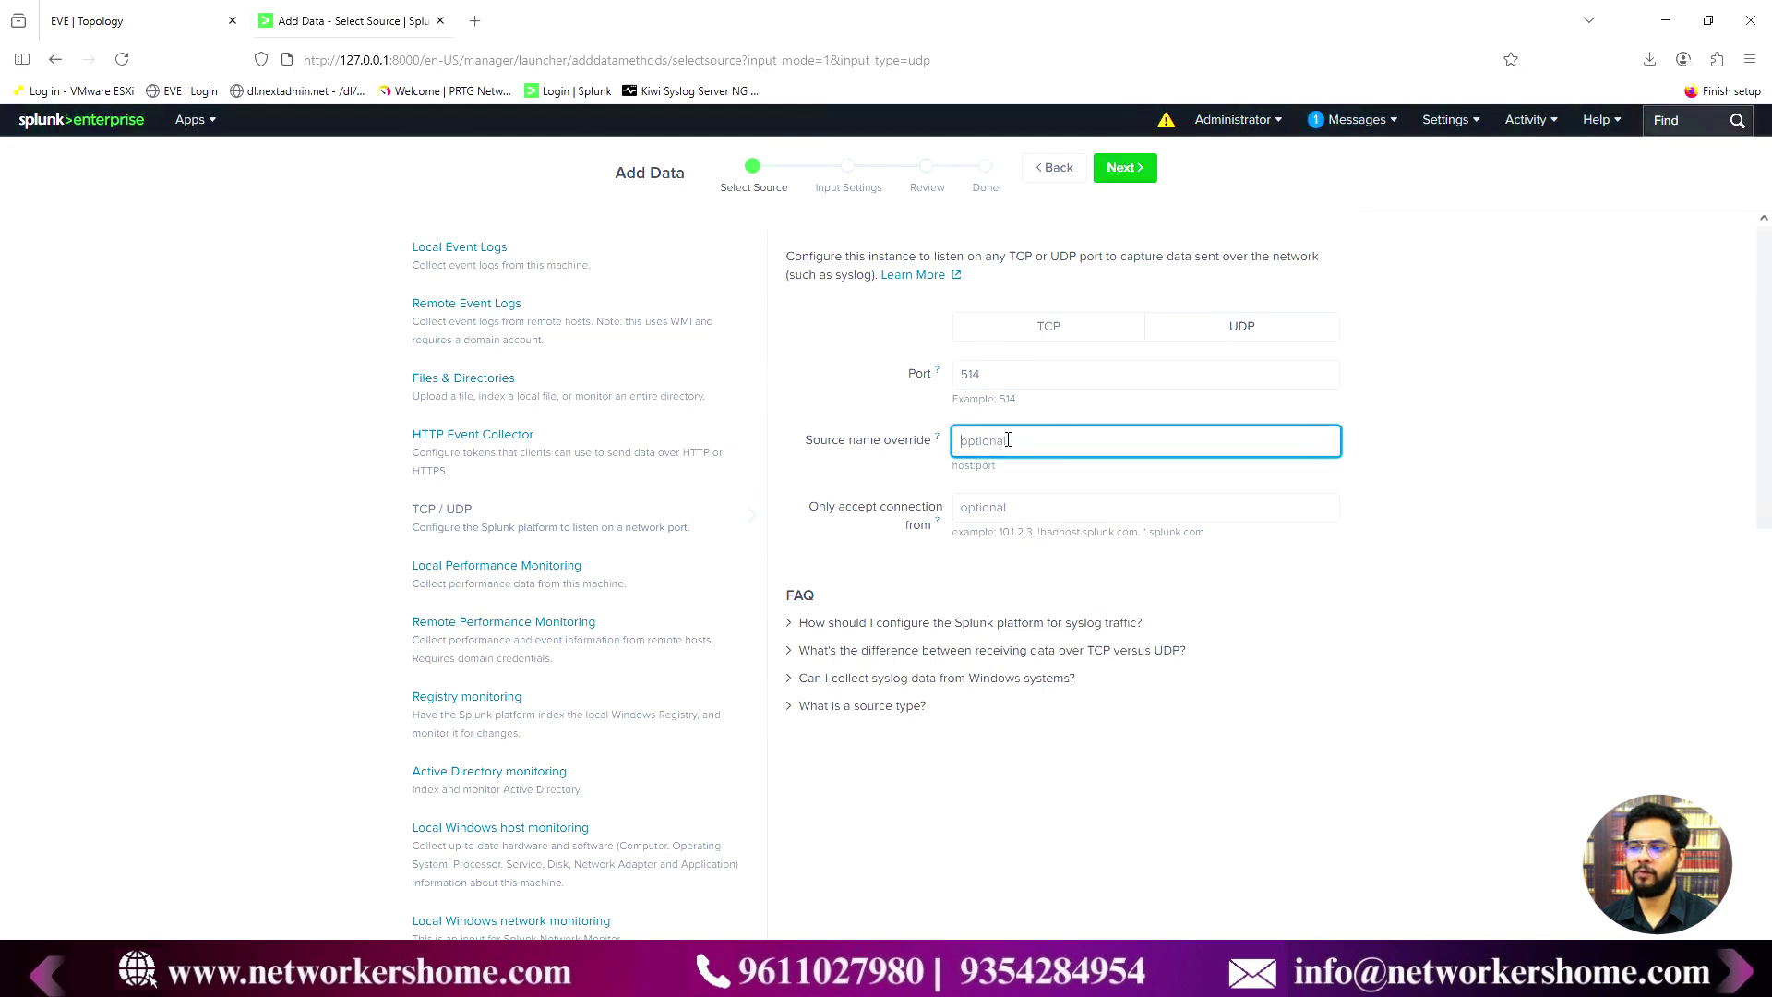
type("Cisco")
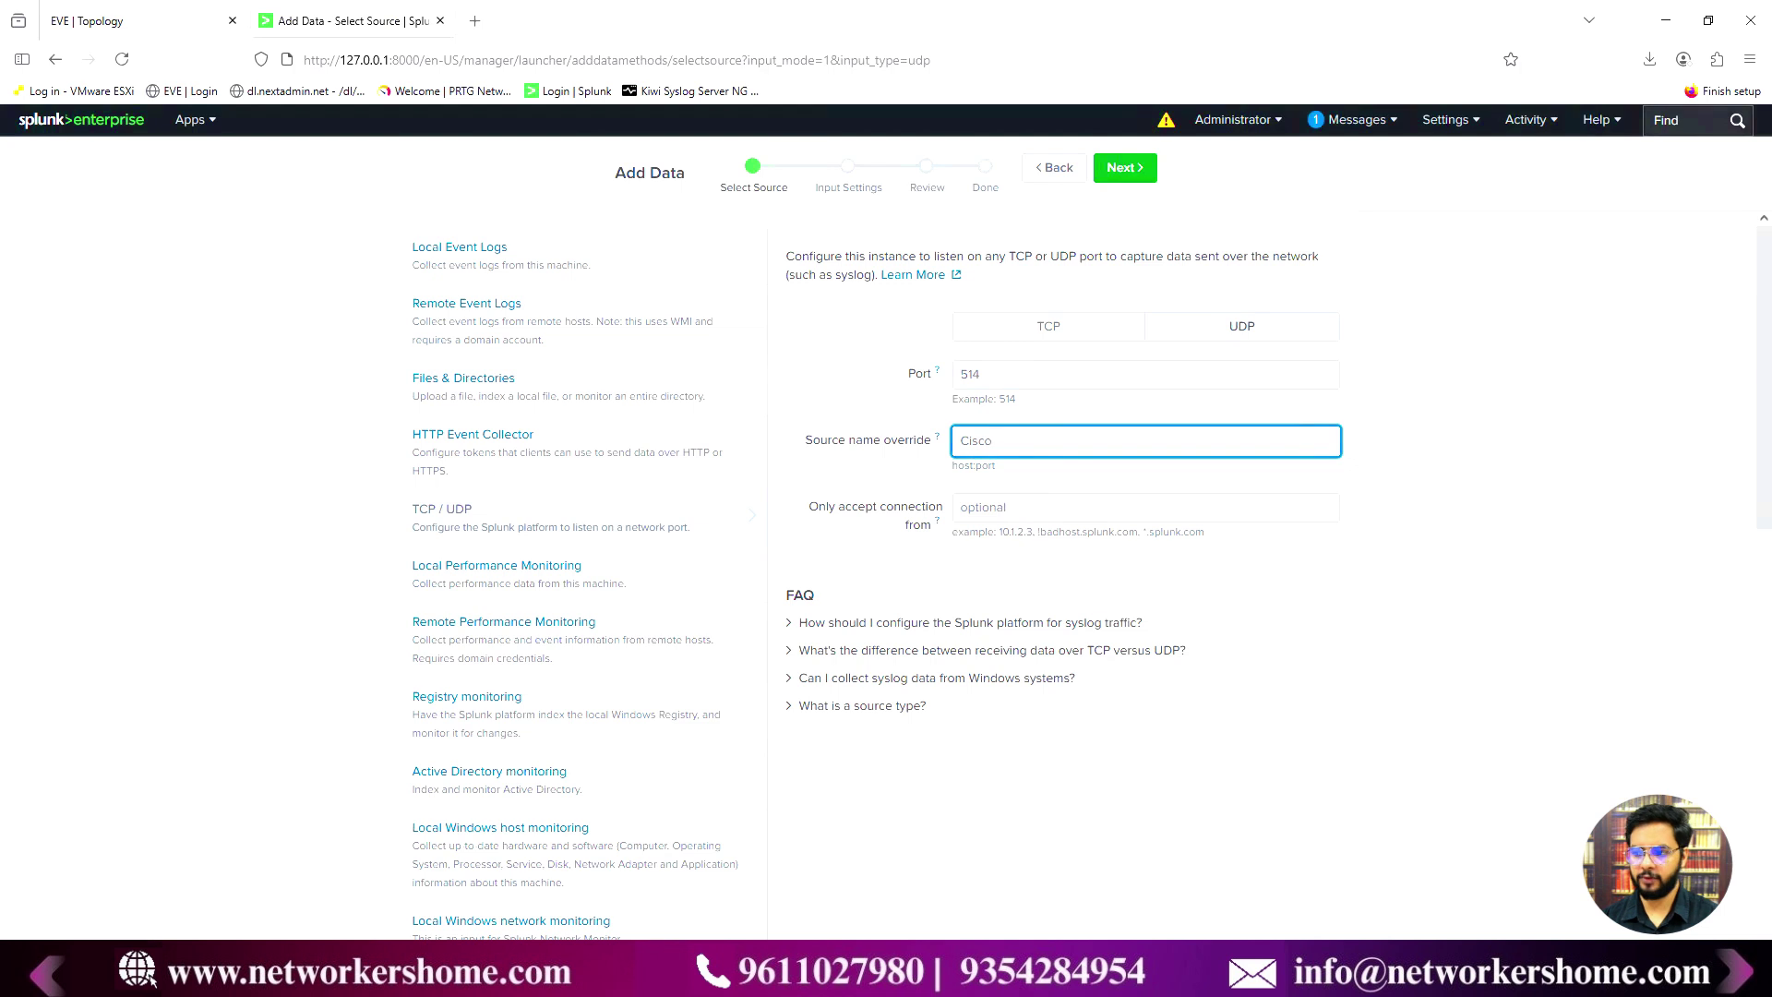
key("BackSpace")
key("BackSpace")
key("BackSpace")
key("BackSpace")
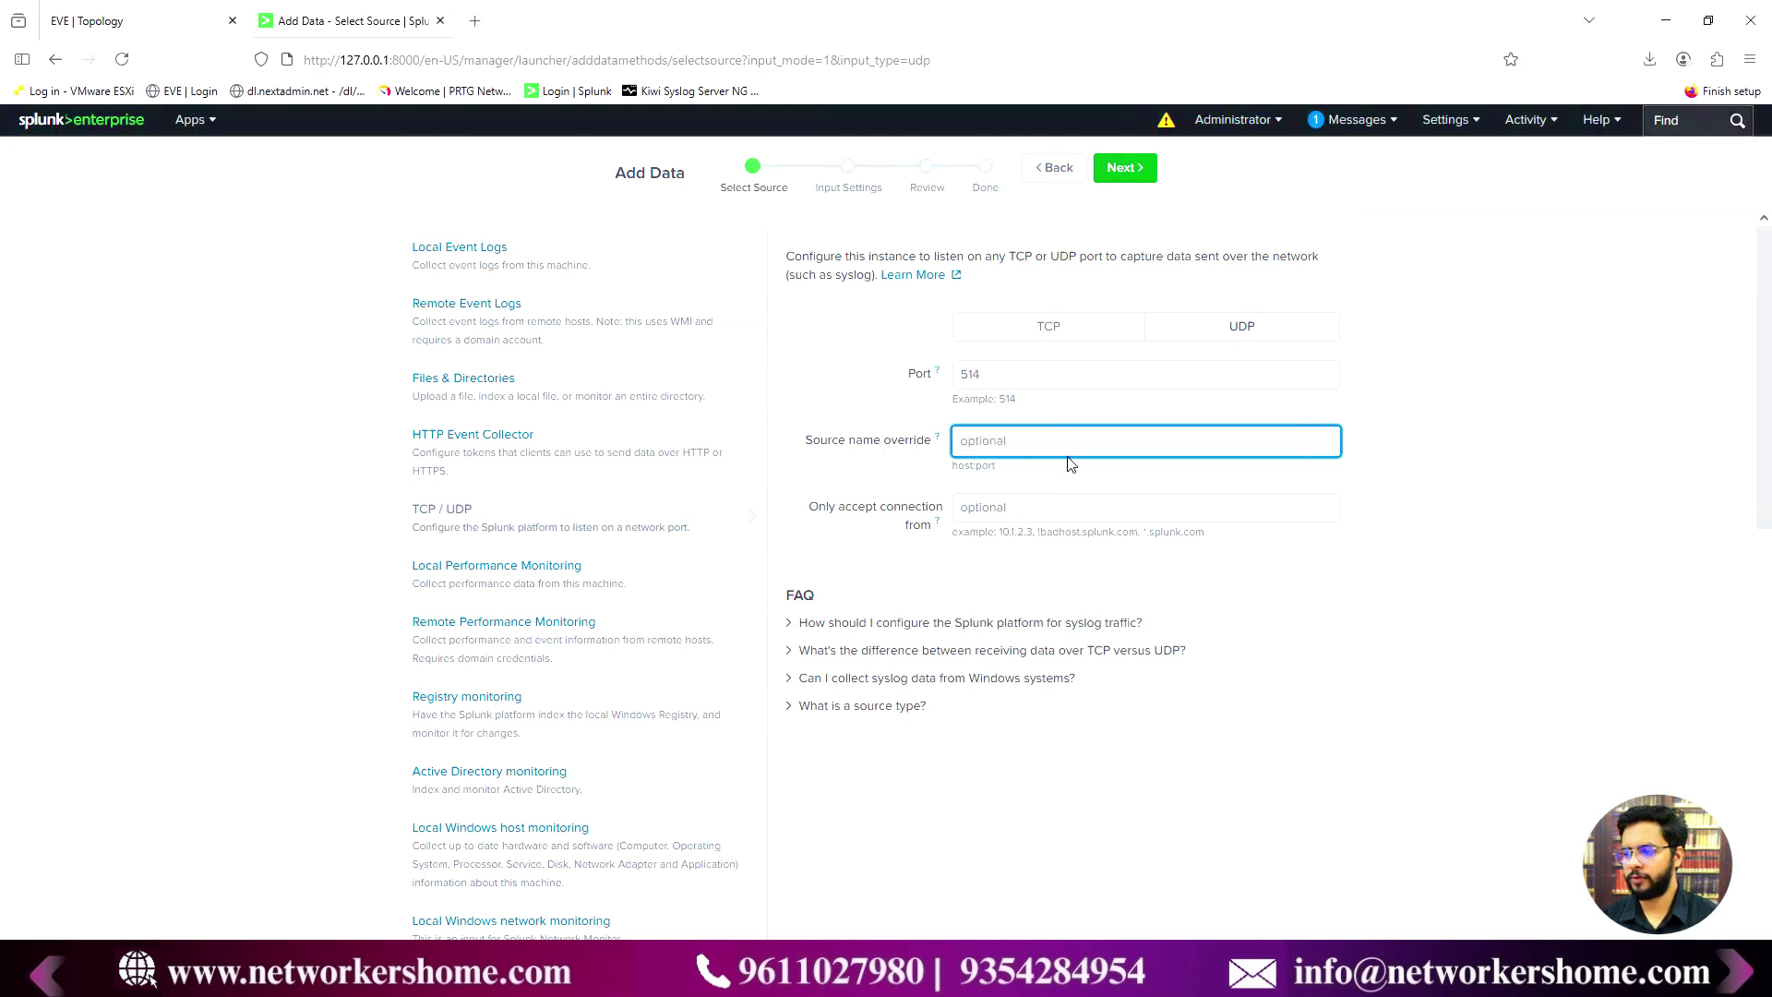
- On Input Settings, create a new source type Cisco_Devices in the Network & Security category
left_click(1118, 178)
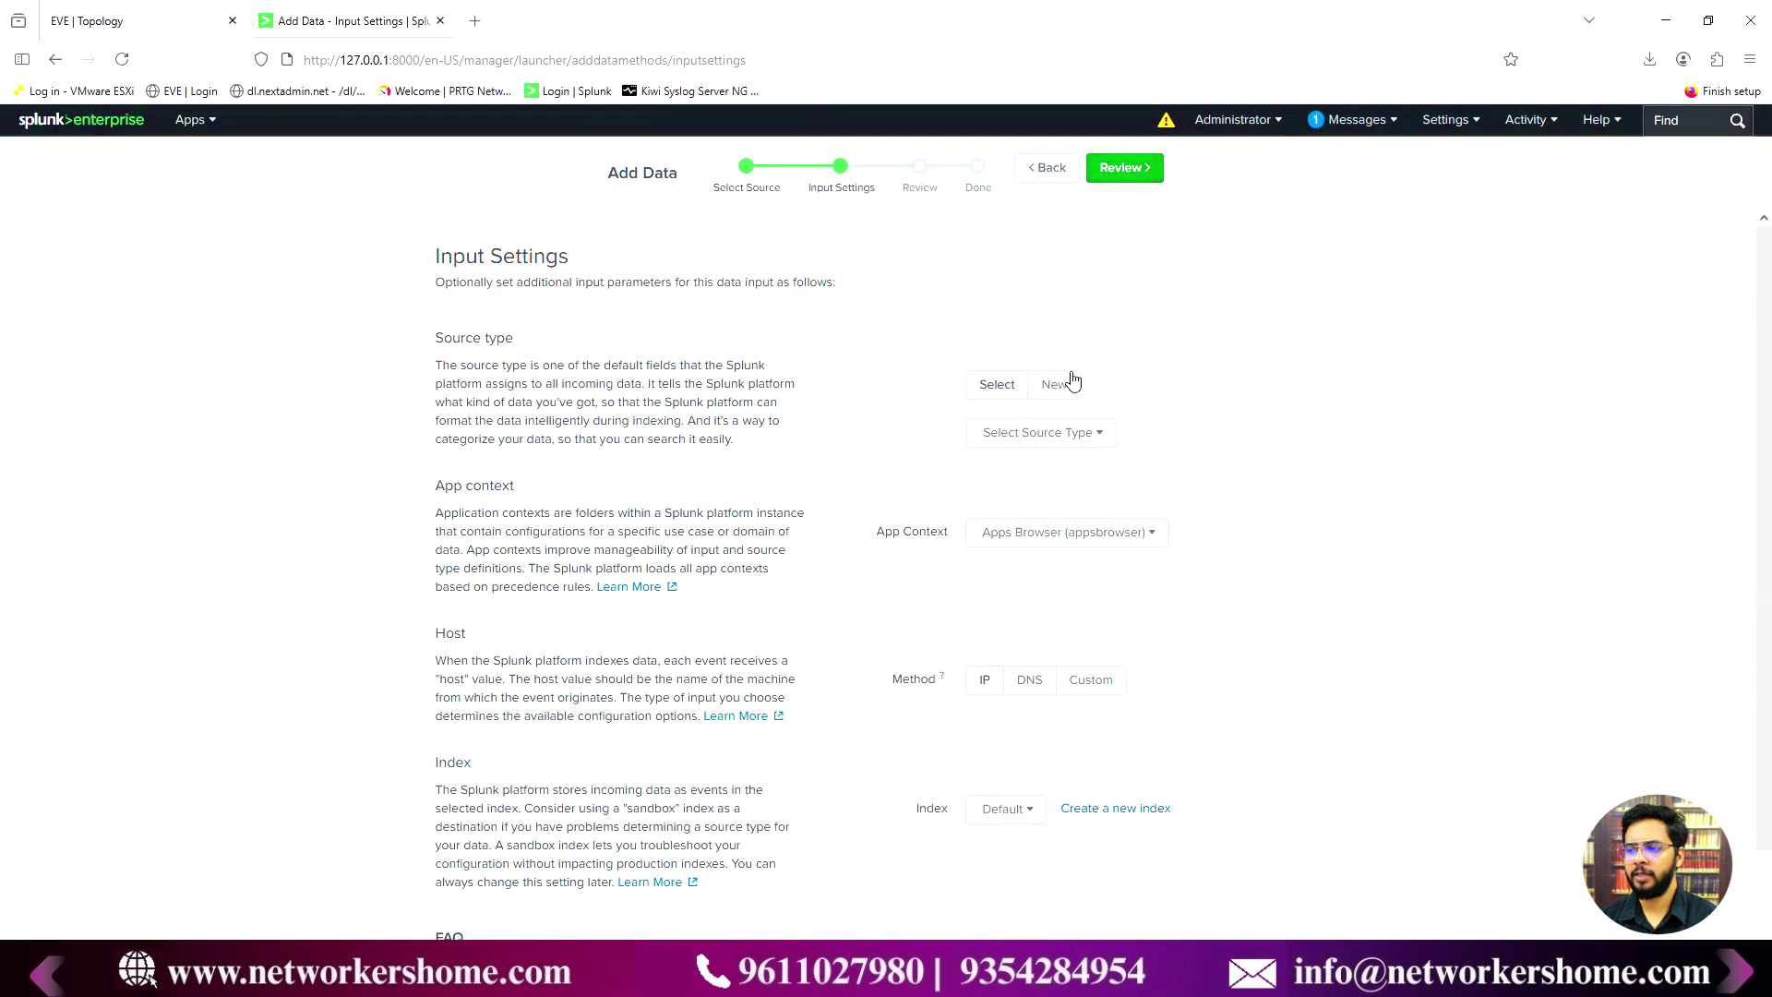
left_click(1056, 447)
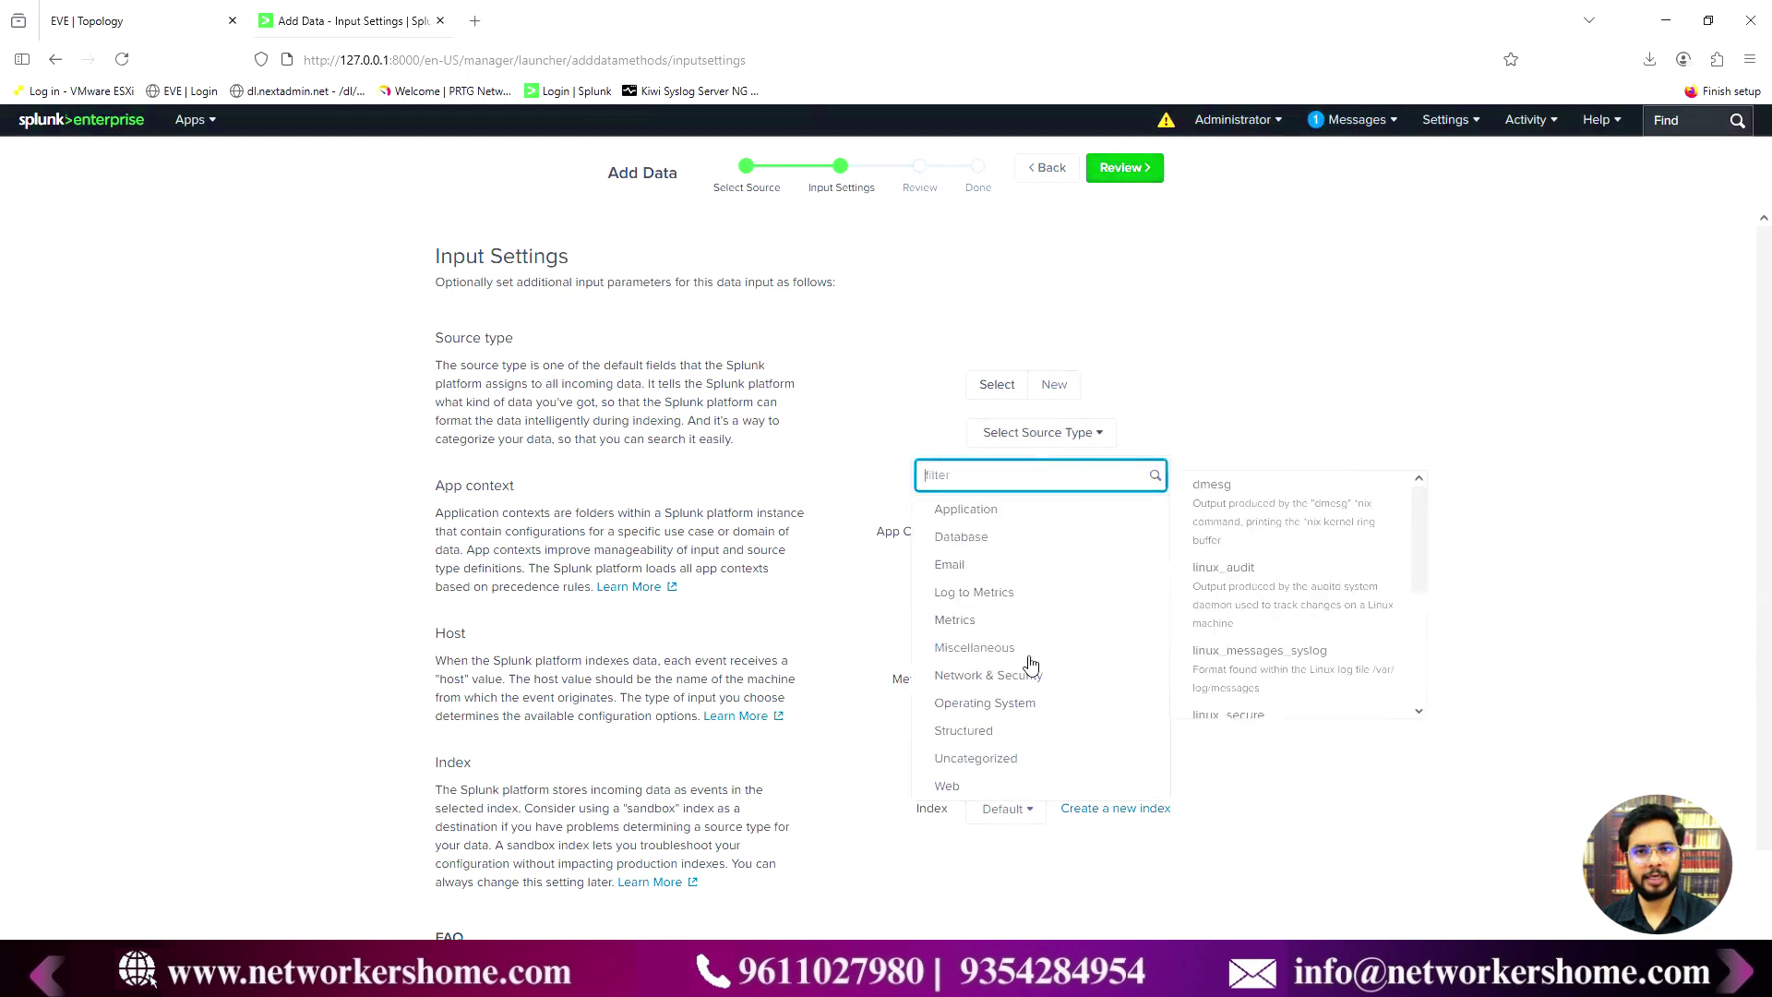
left_click(1054, 385)
left_click(1054, 386)
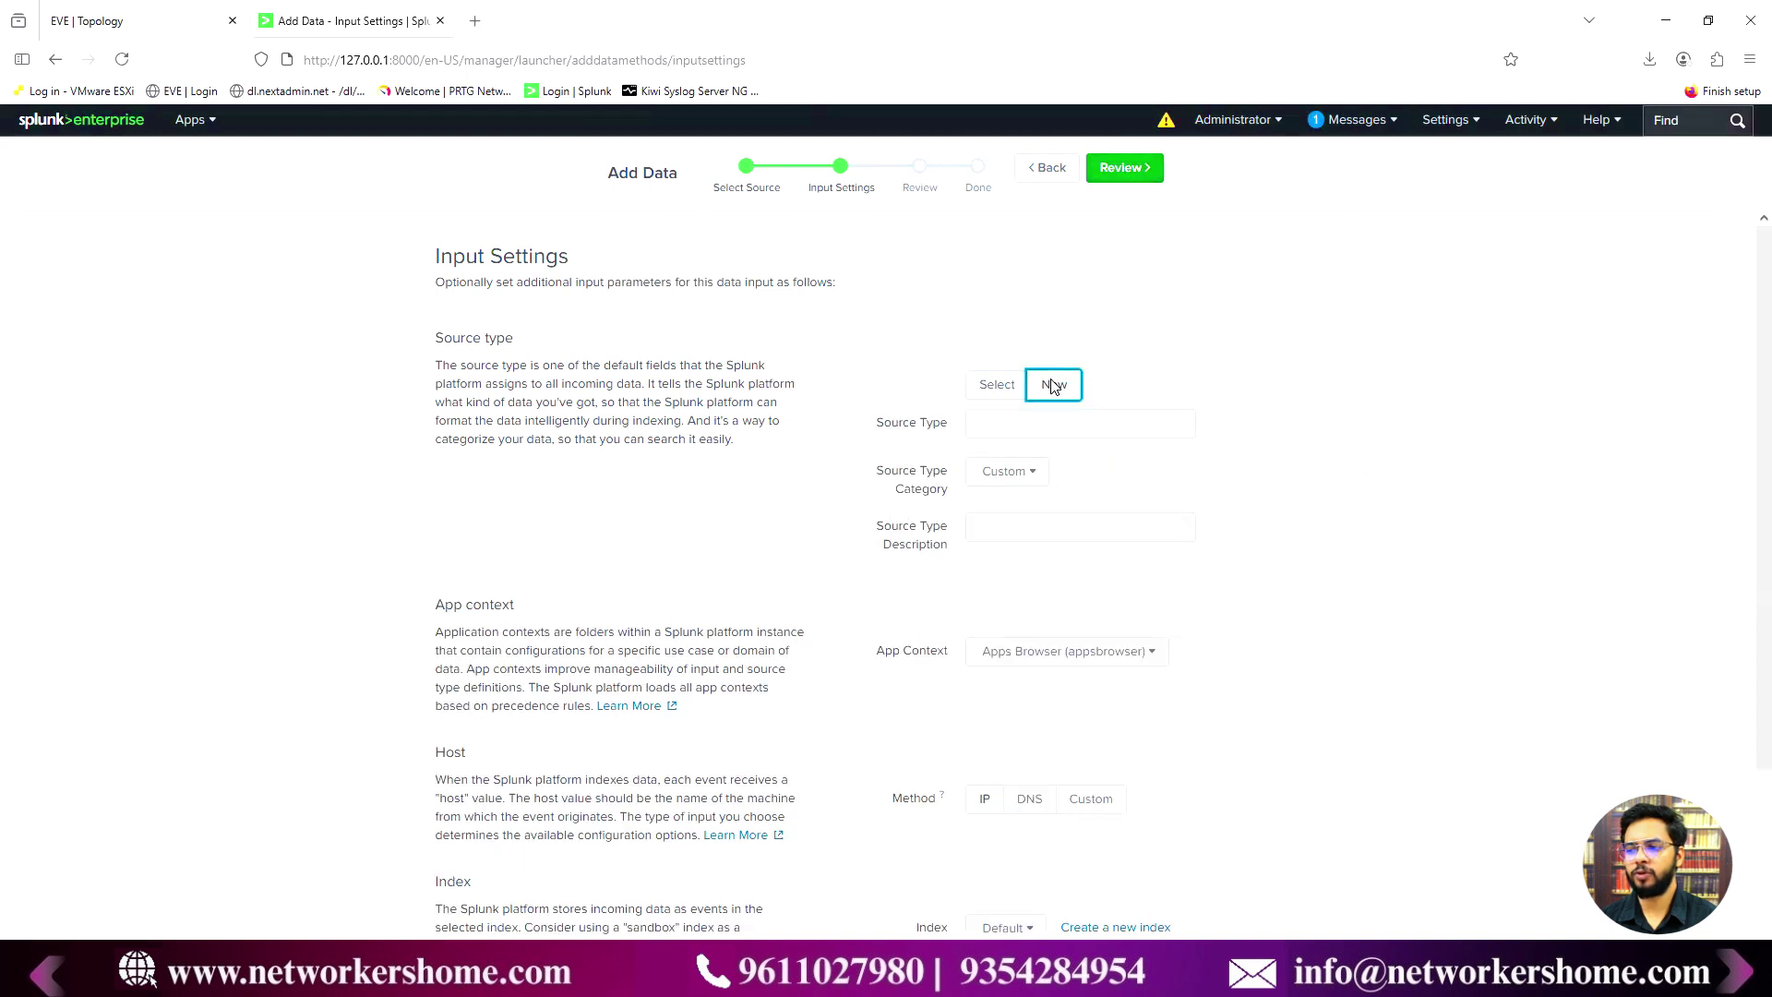
left_click(1002, 435)
type("Cisco_  Device")
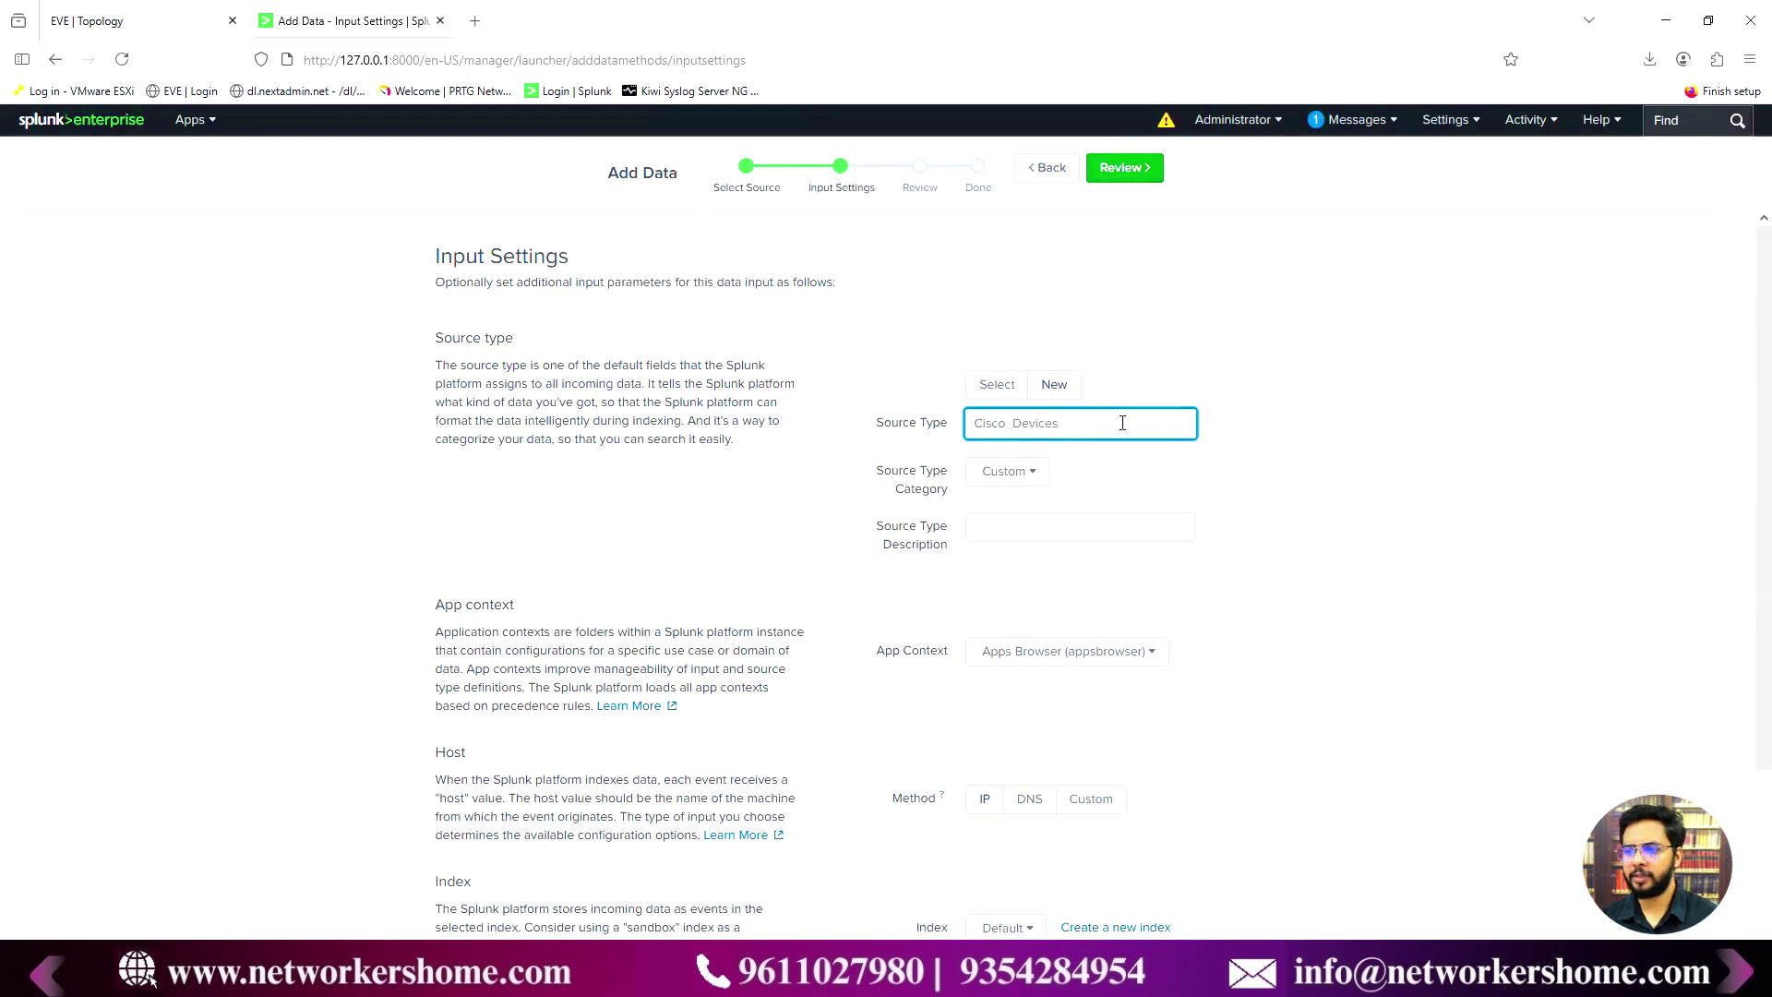
left_click(1020, 478)
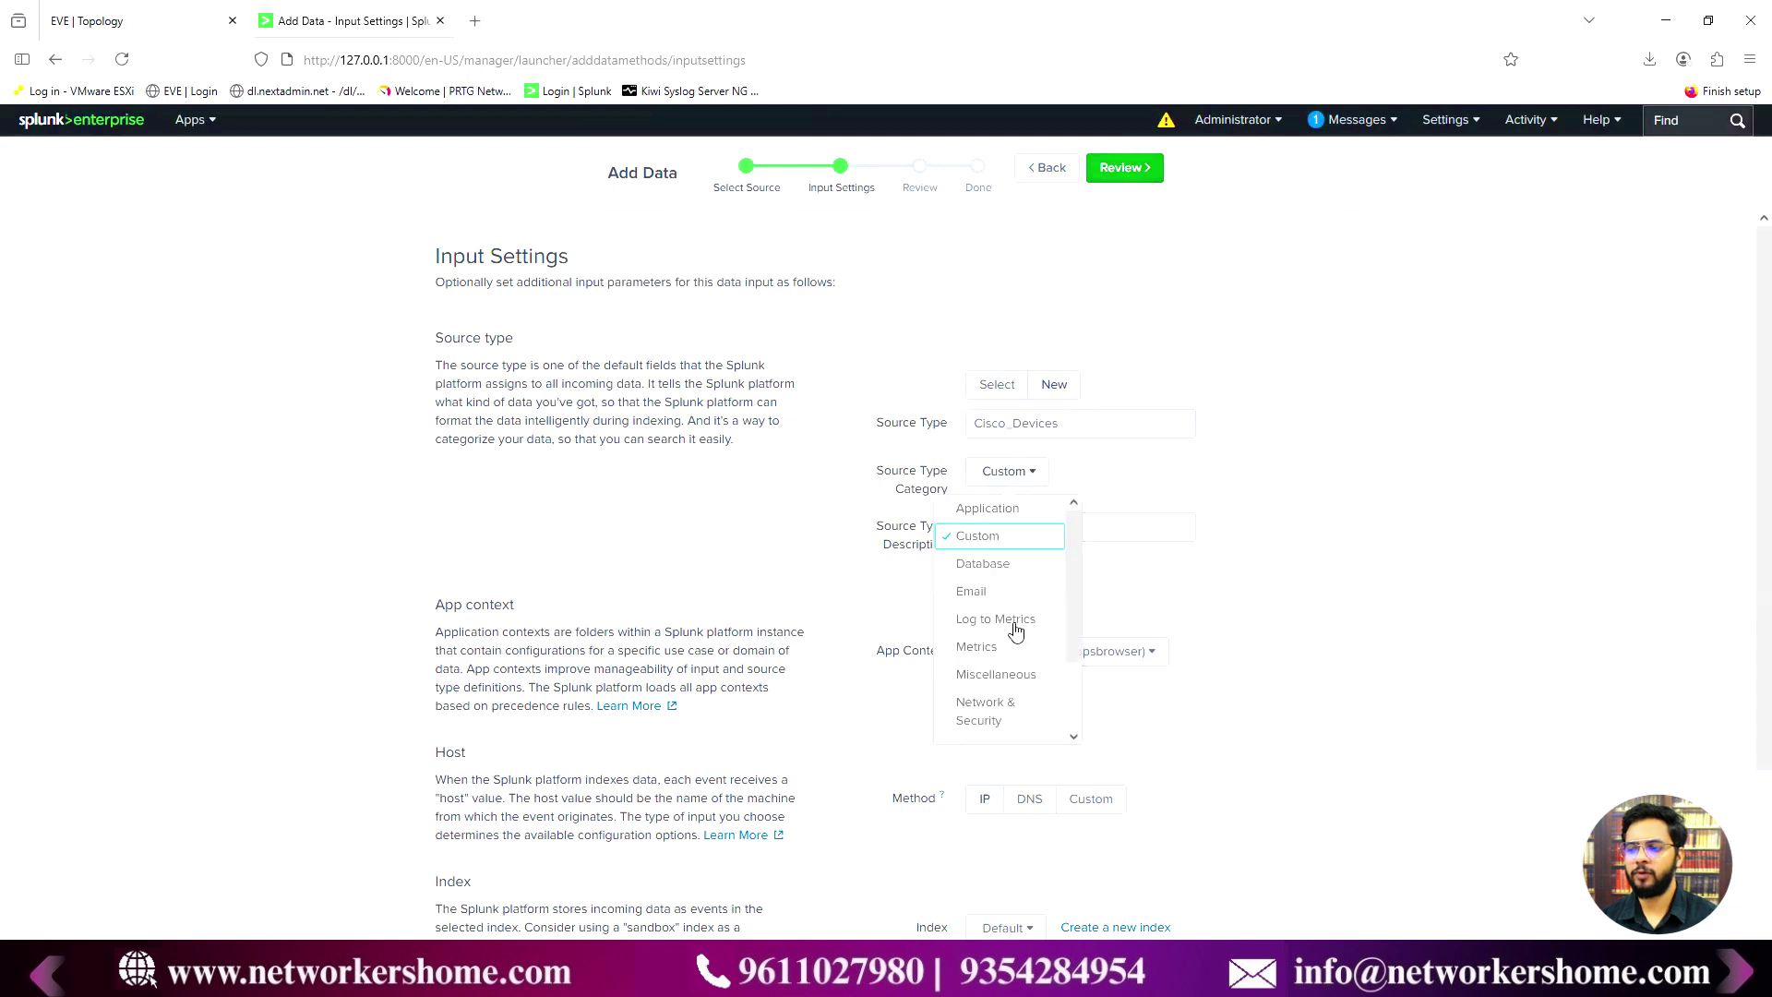
left_click(1005, 708)
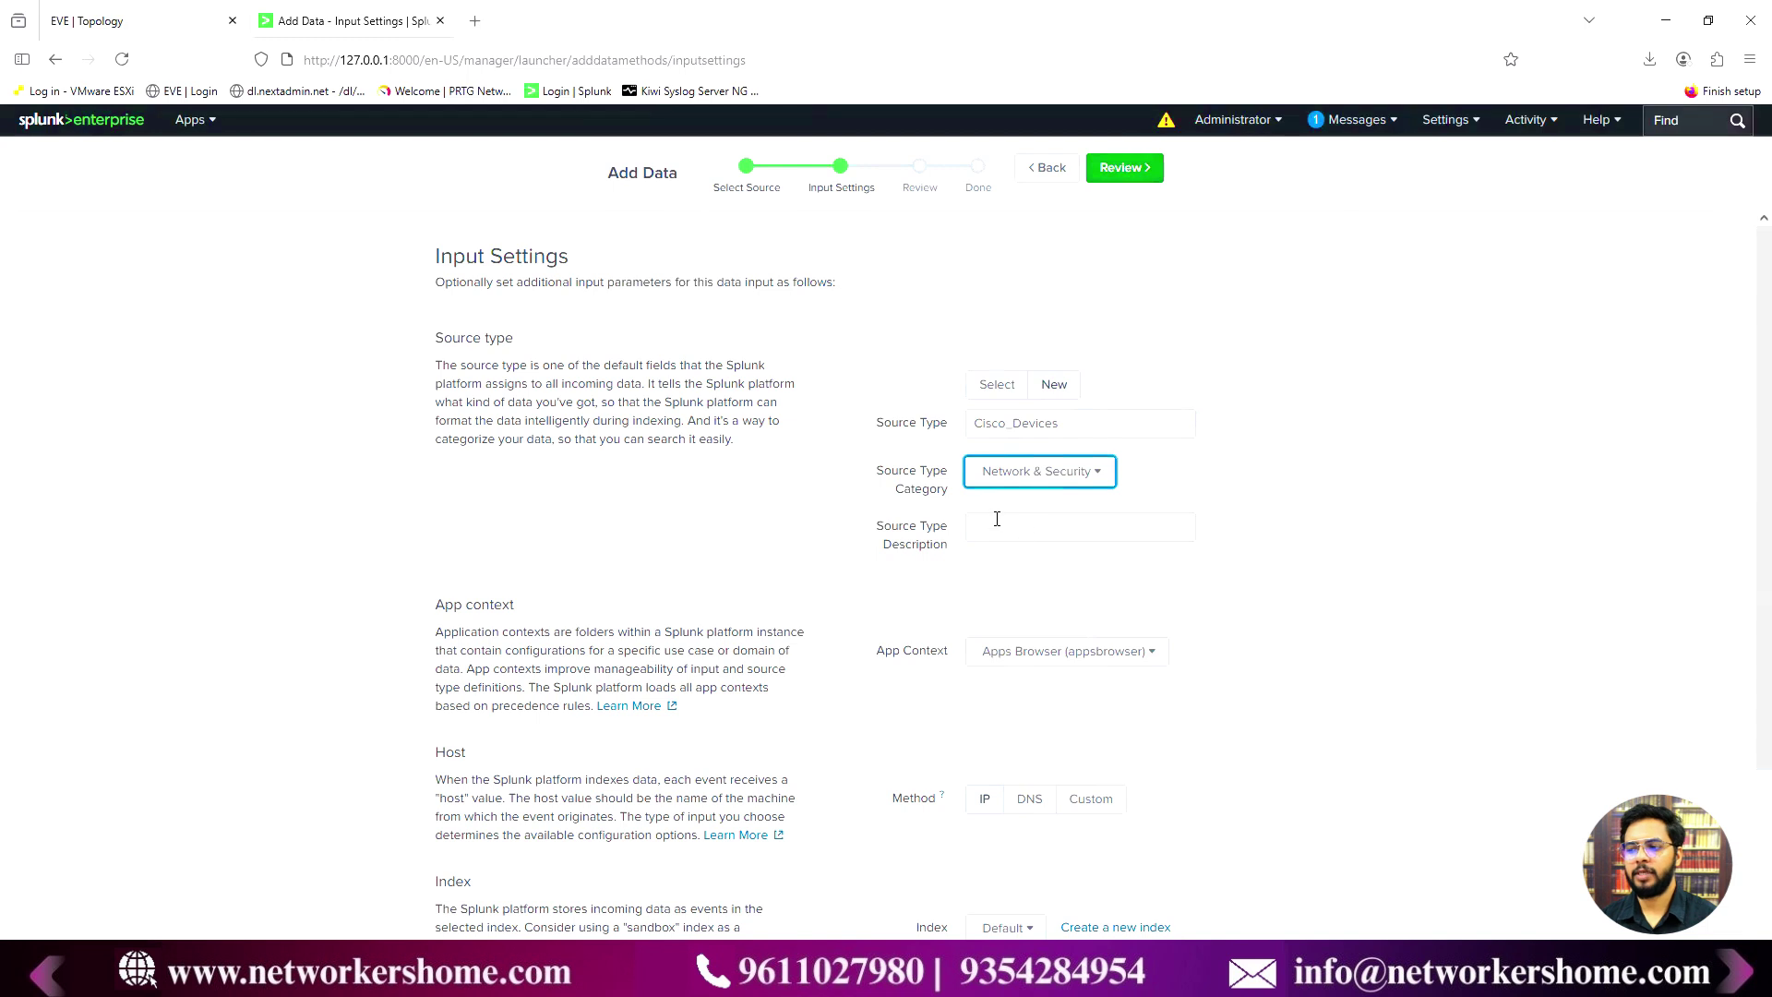
left_click(1075, 572)
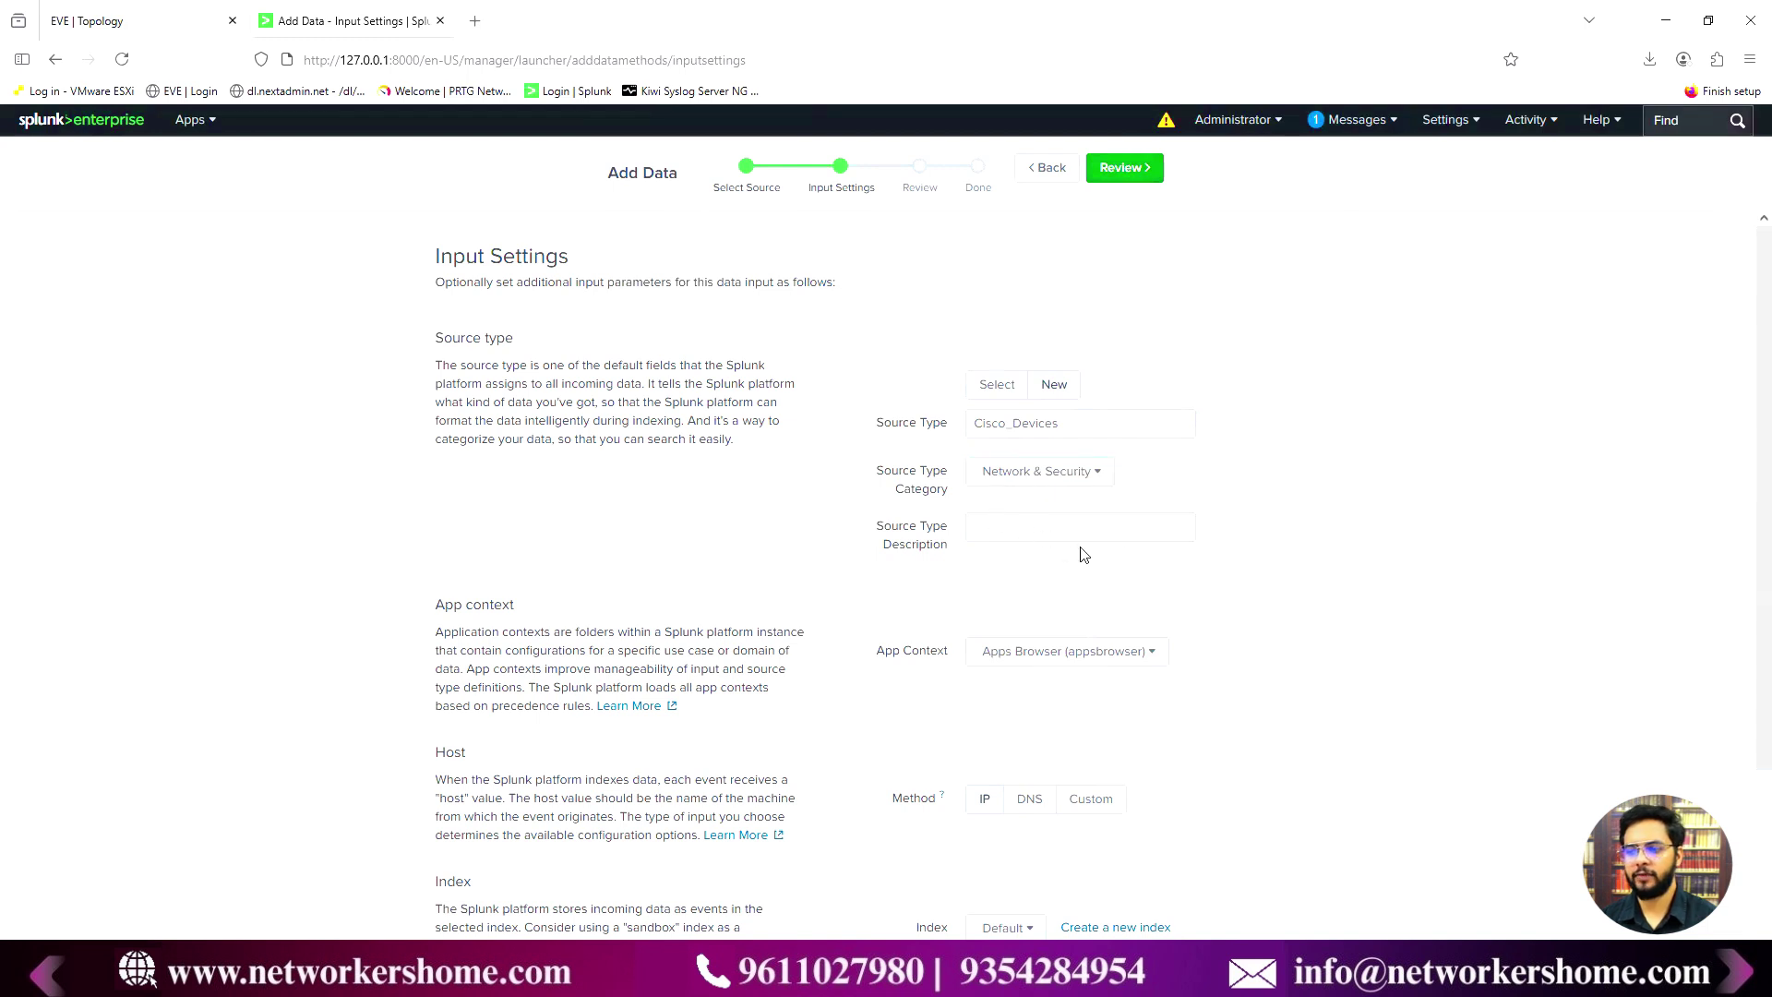
scroll(1070, 549, "down", 3)
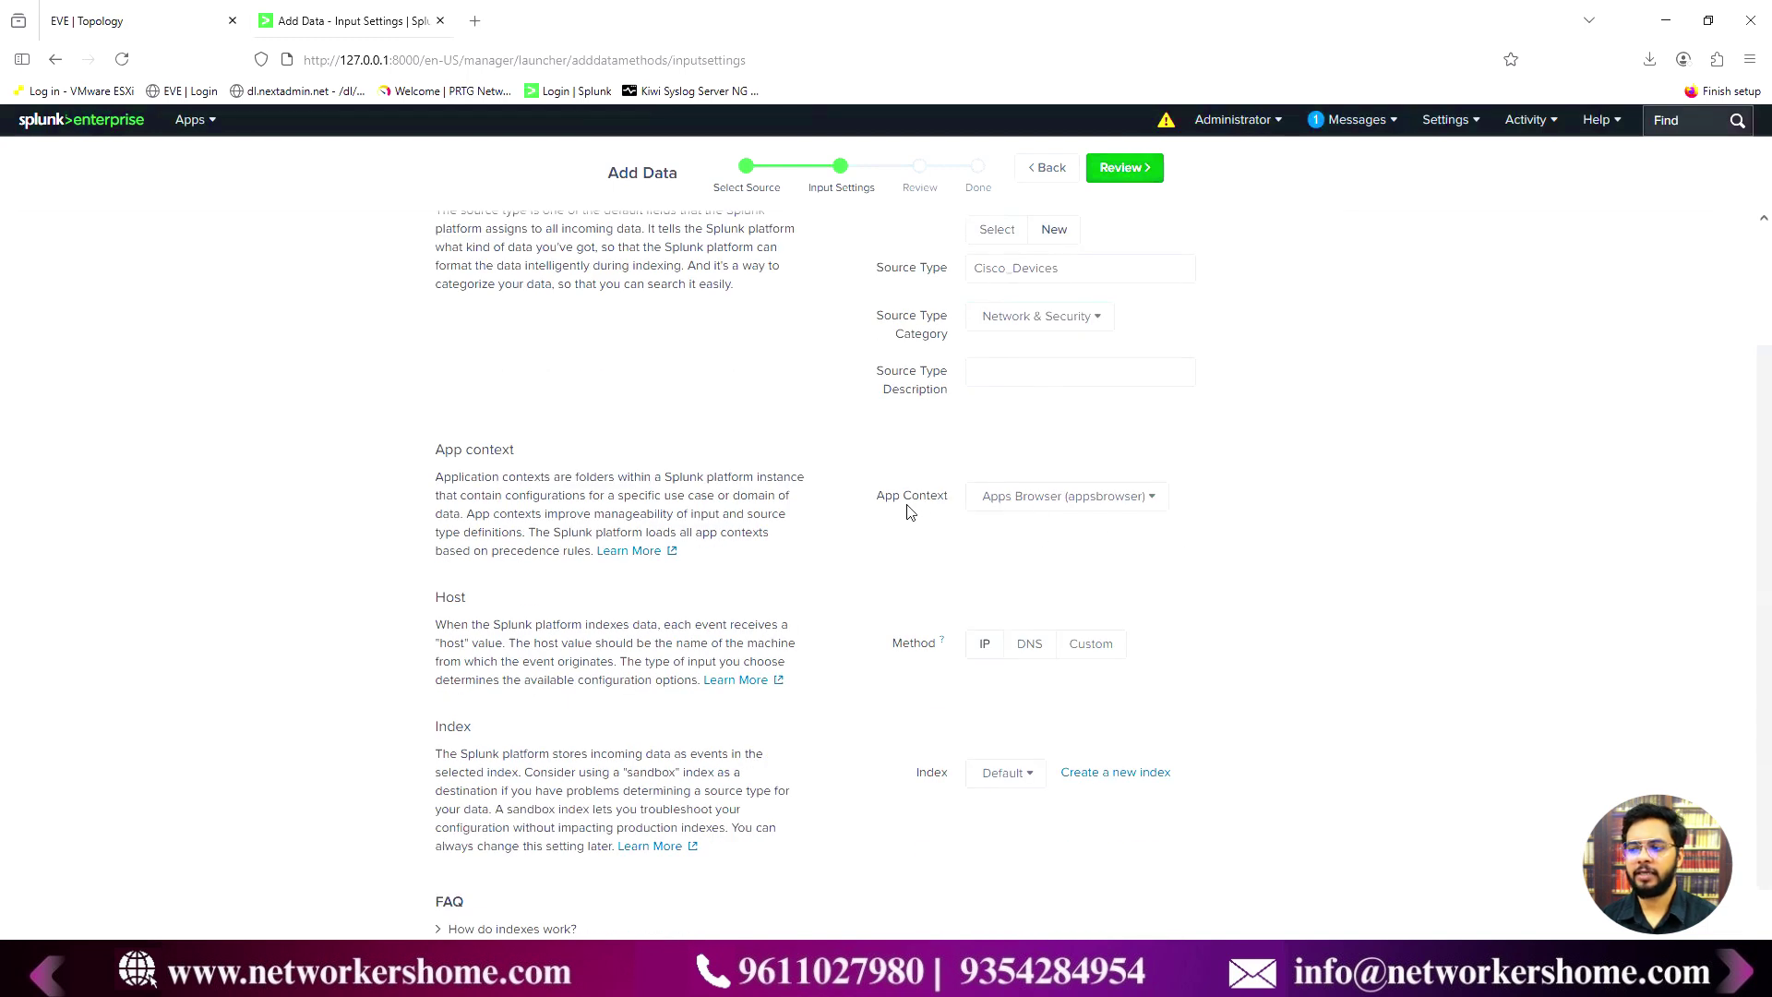
- Set the input's app context to Search & Reporting (search)
left_click(1027, 496)
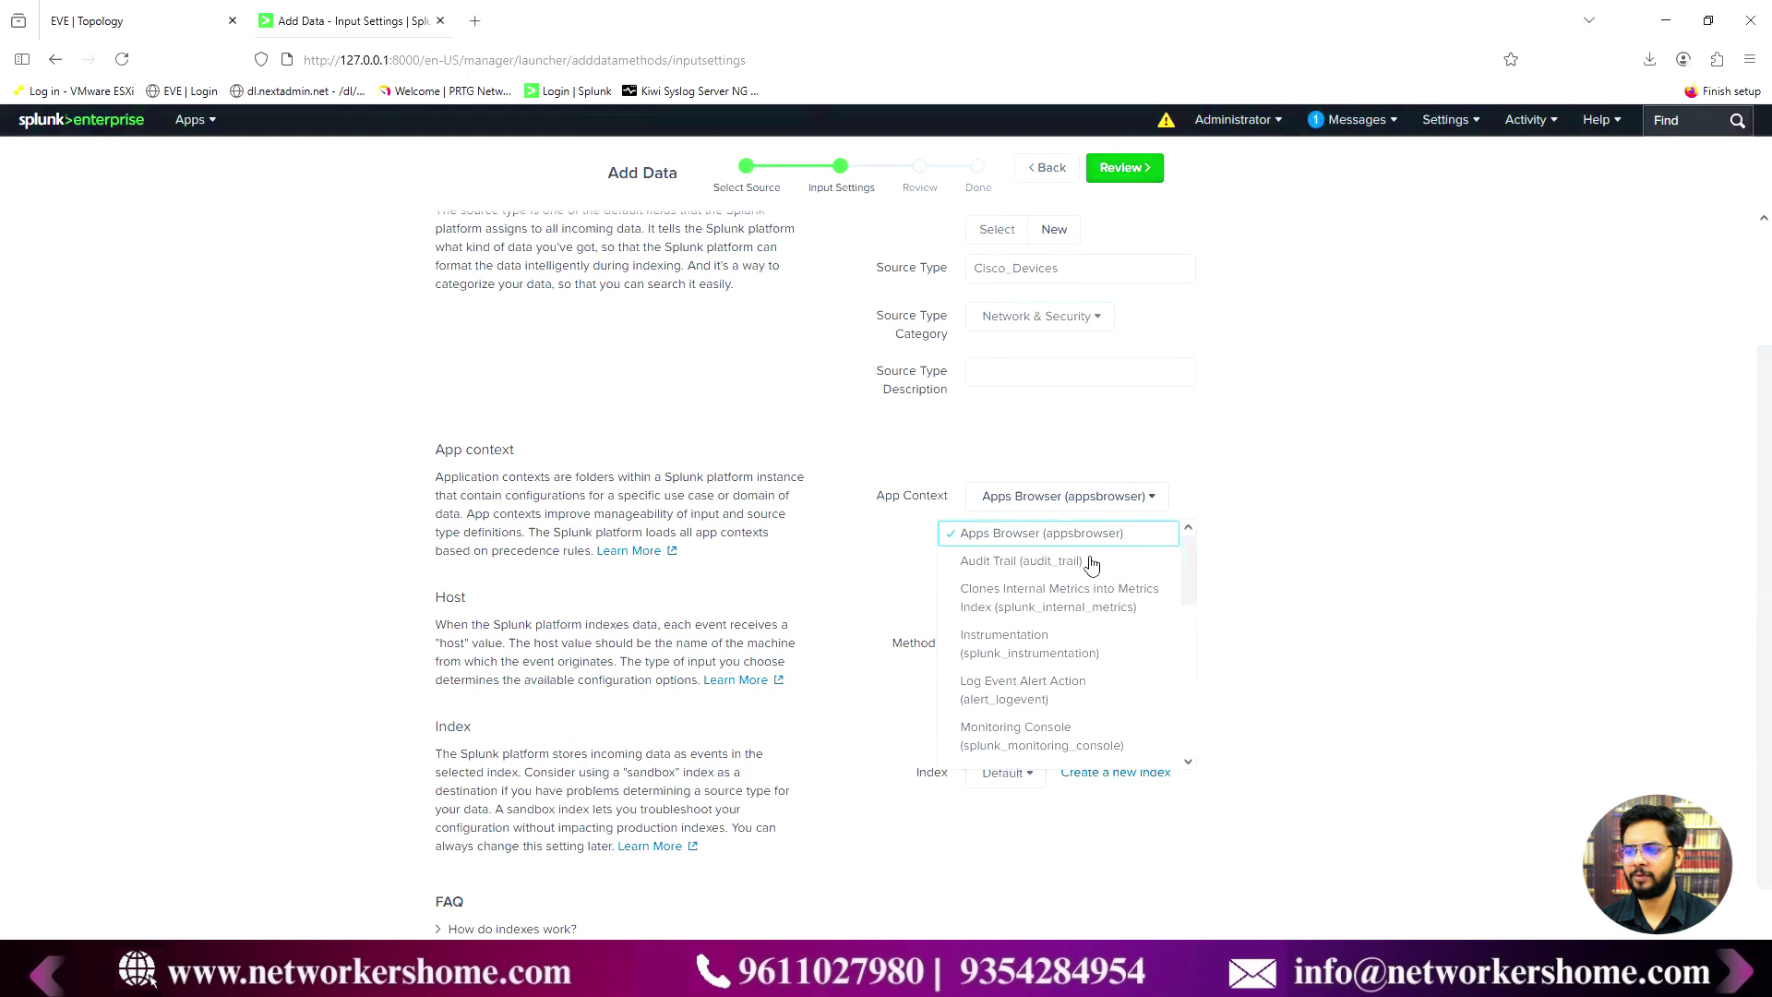
scroll(1060, 619, "down", 2)
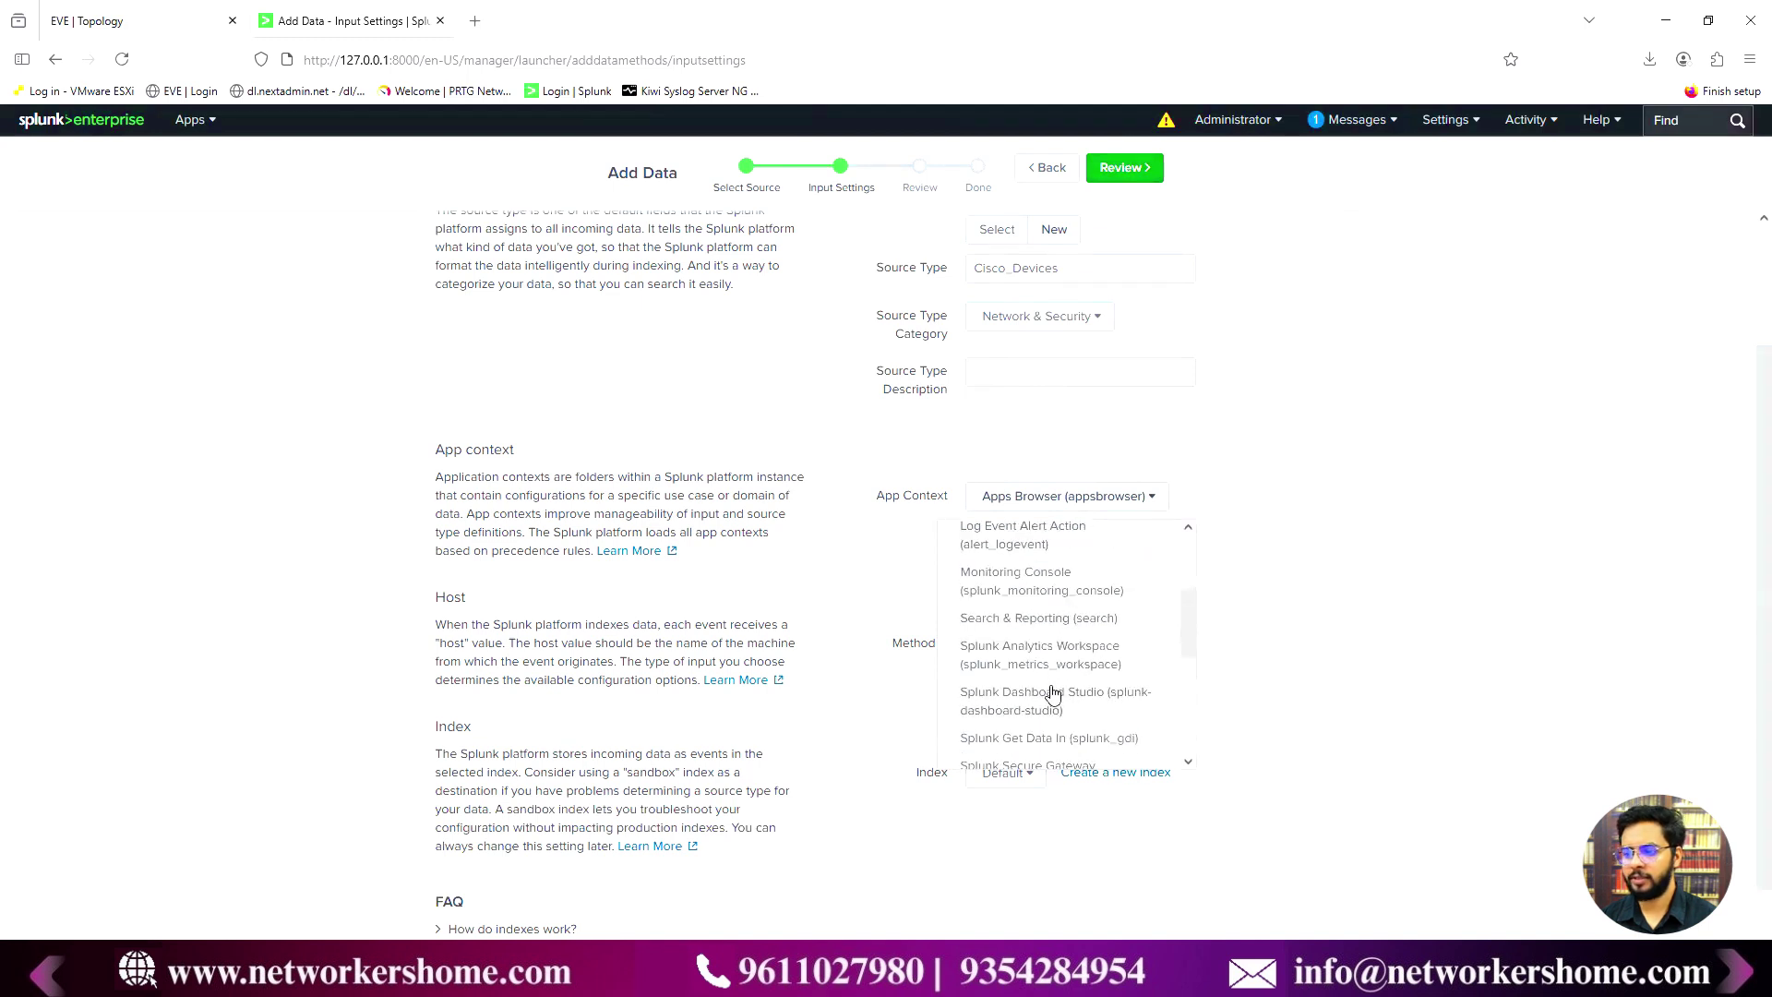
scroll(1059, 710, "down", 1)
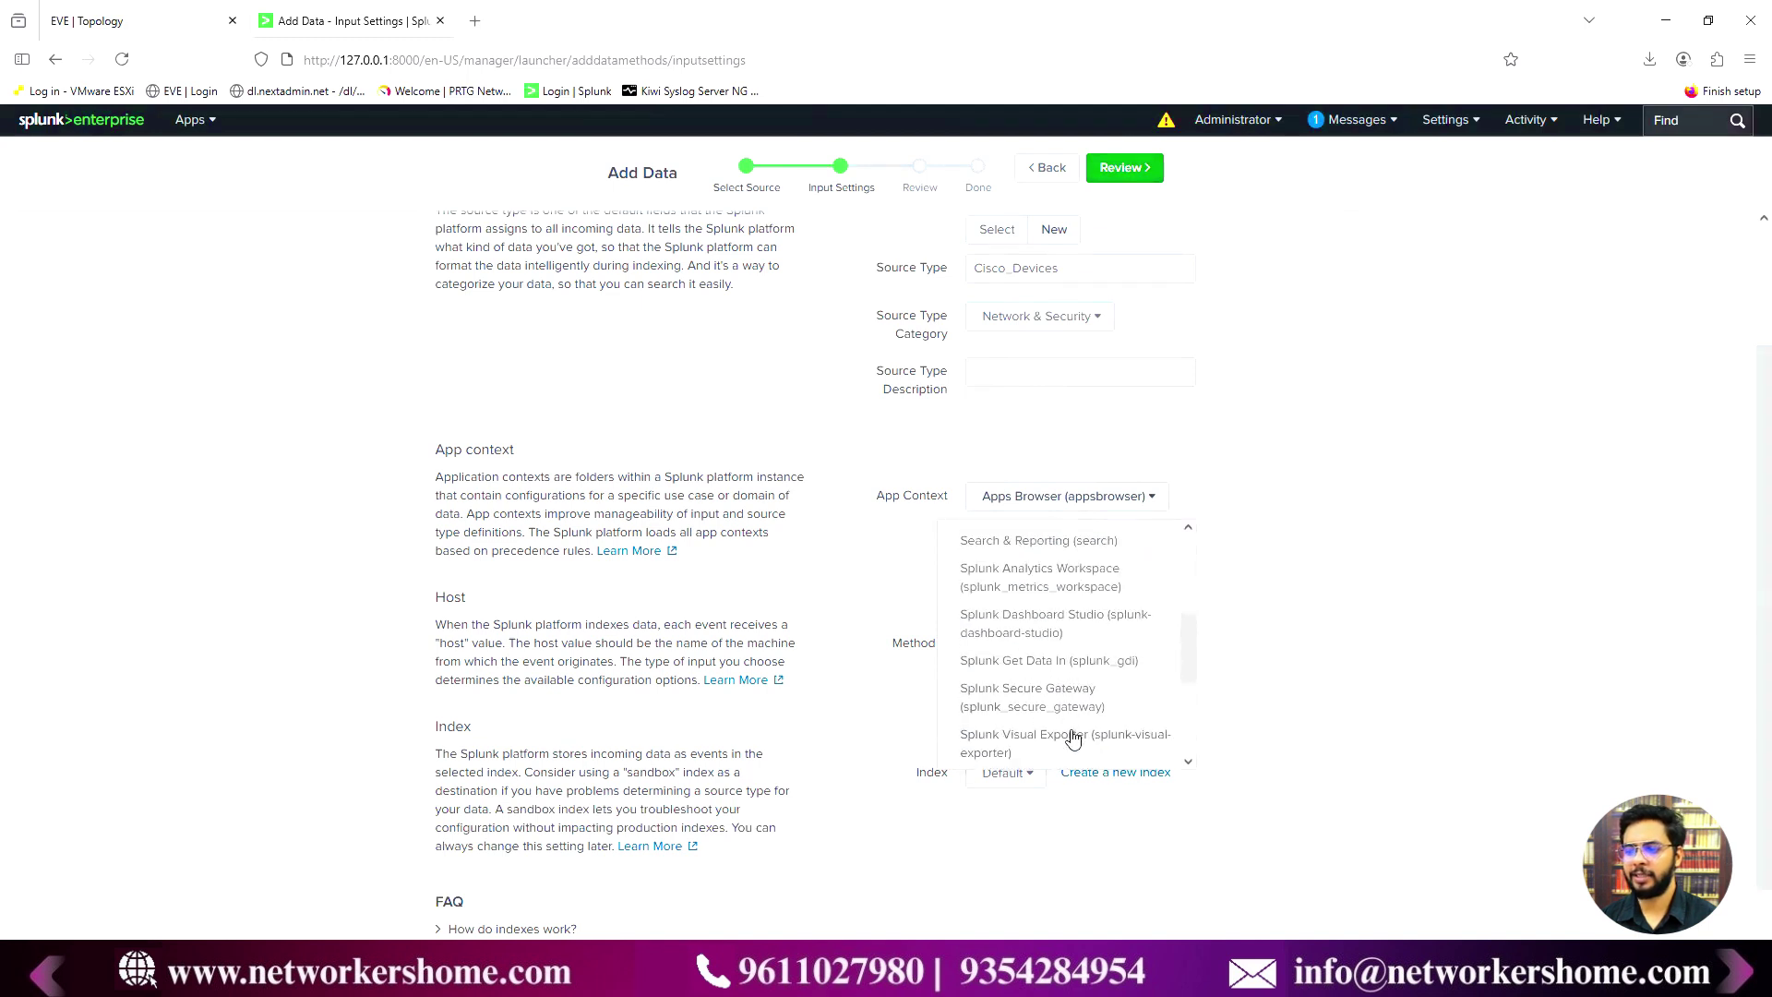
scroll(1070, 738, "down", 1)
scroll(1084, 736, "down", 1)
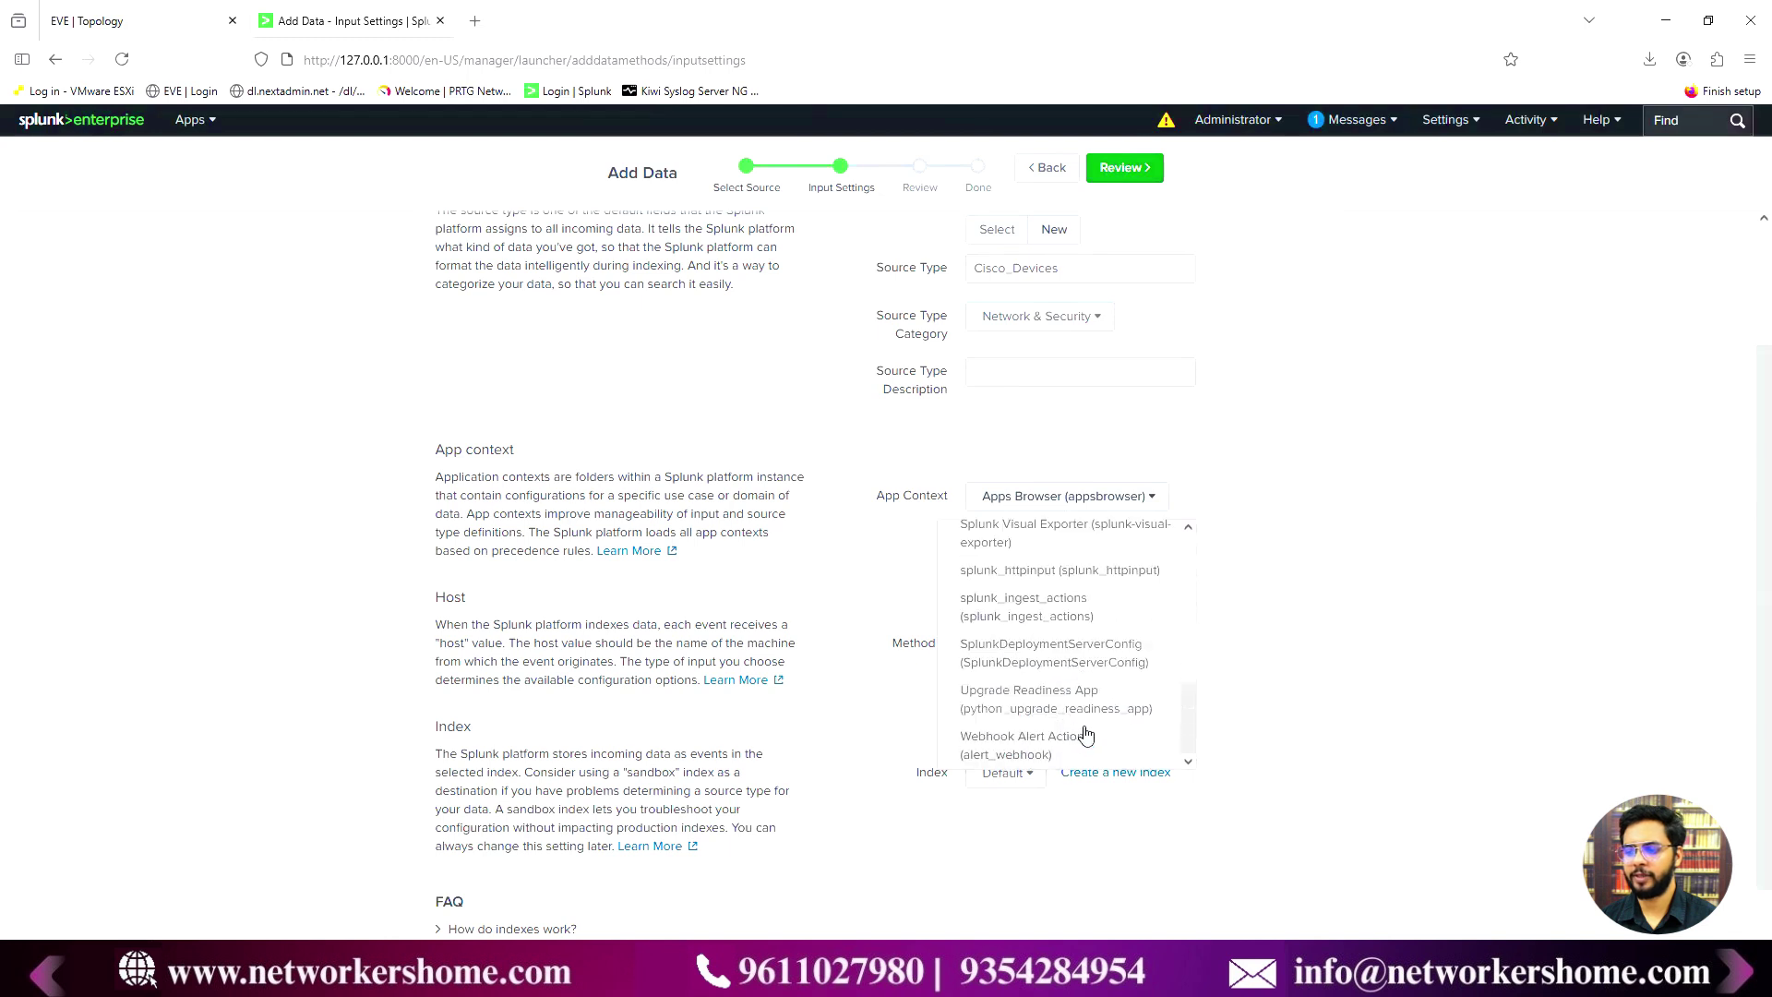
scroll(1072, 708, "down", 1)
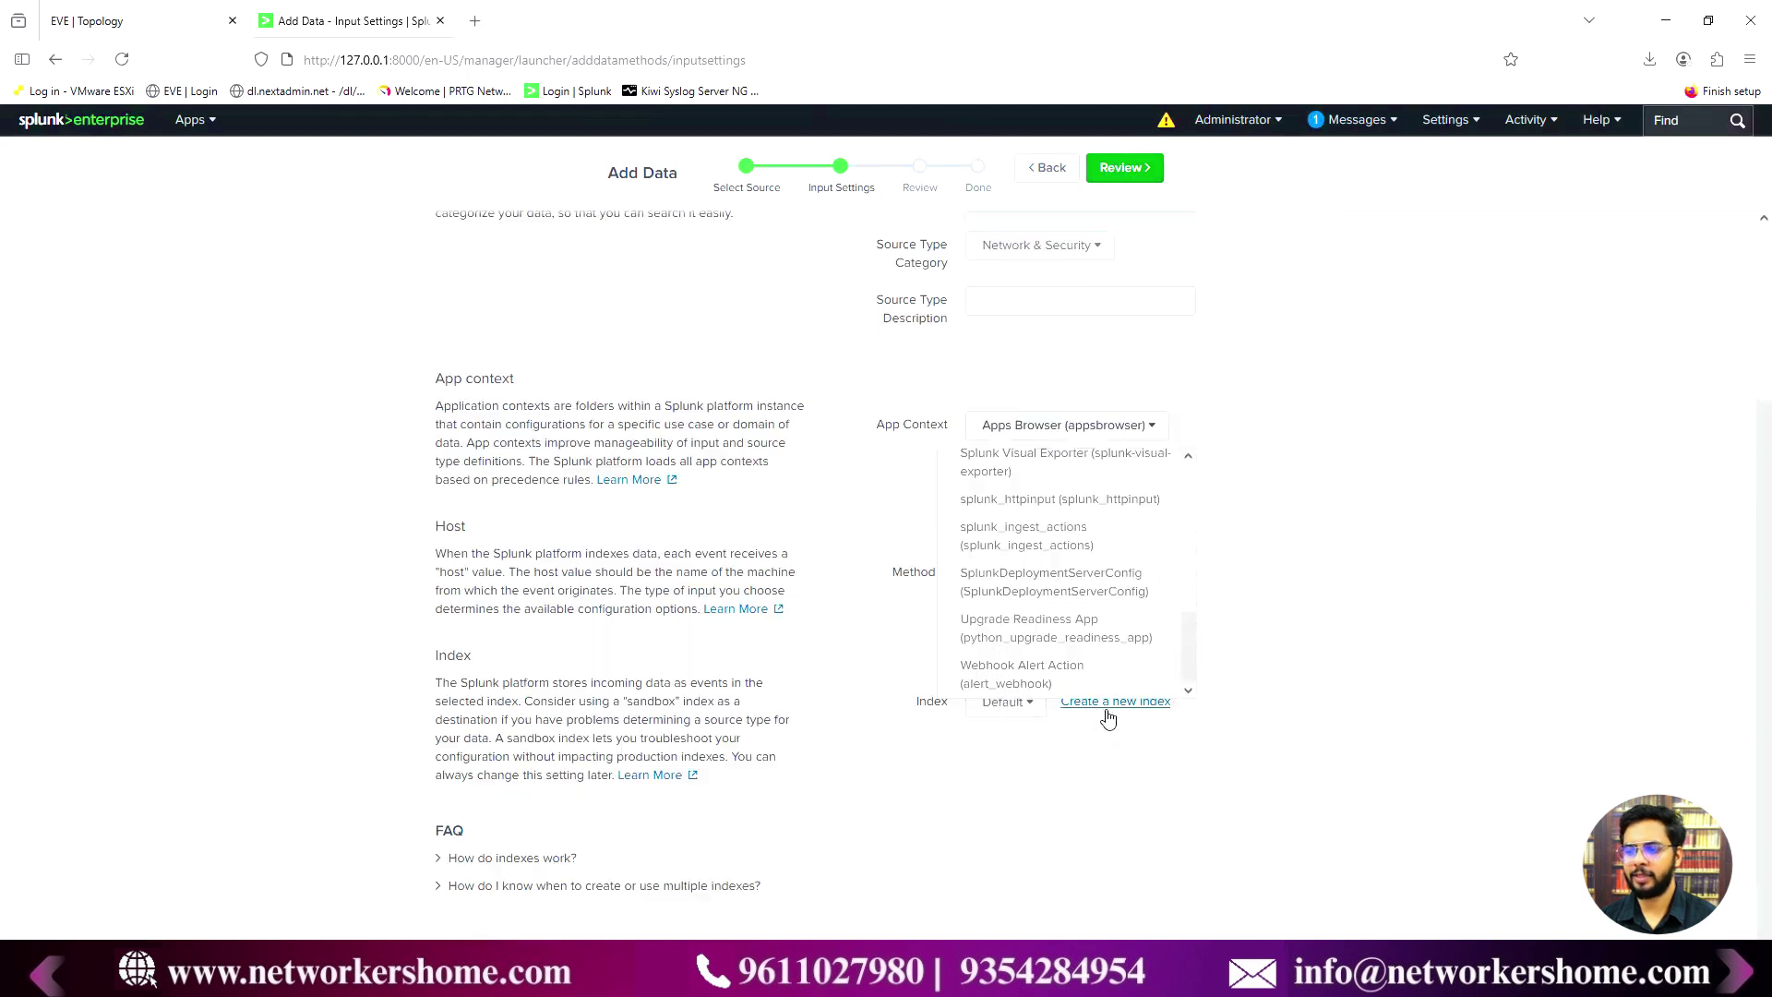
scroll(1088, 625, "up", 1)
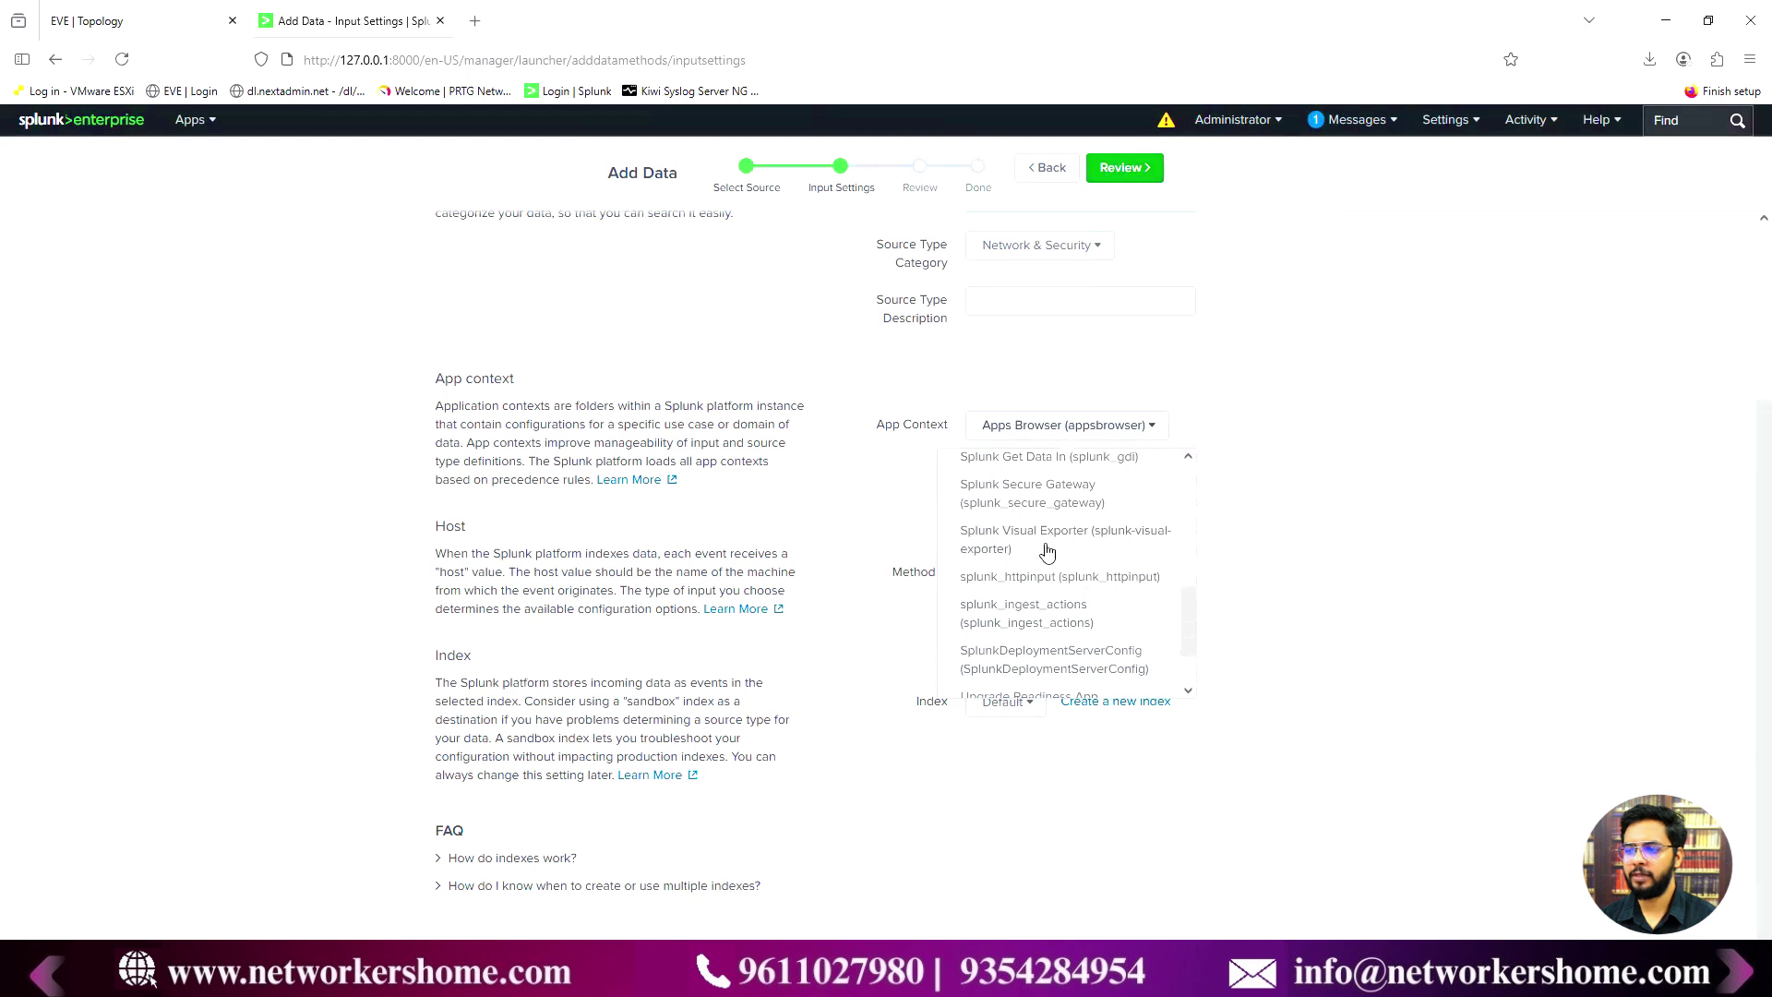
scroll(1061, 599, "up", 1)
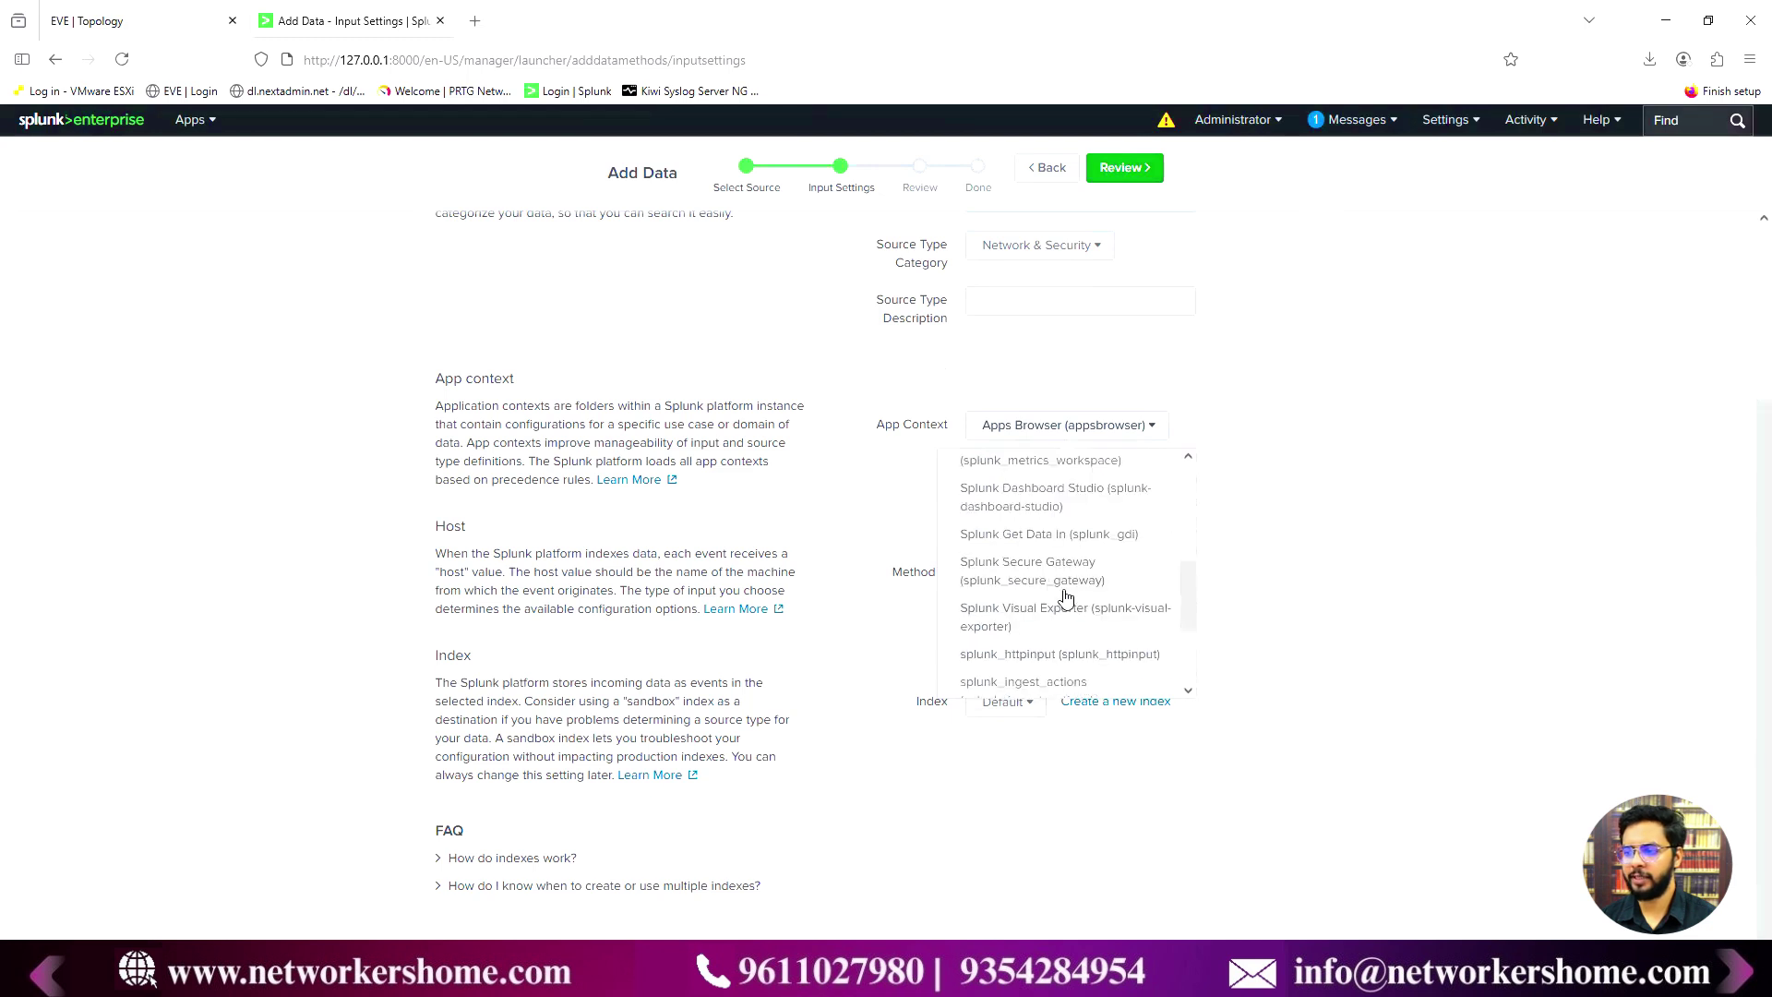
scroll(1066, 598, "up", 1)
left_click(1020, 503)
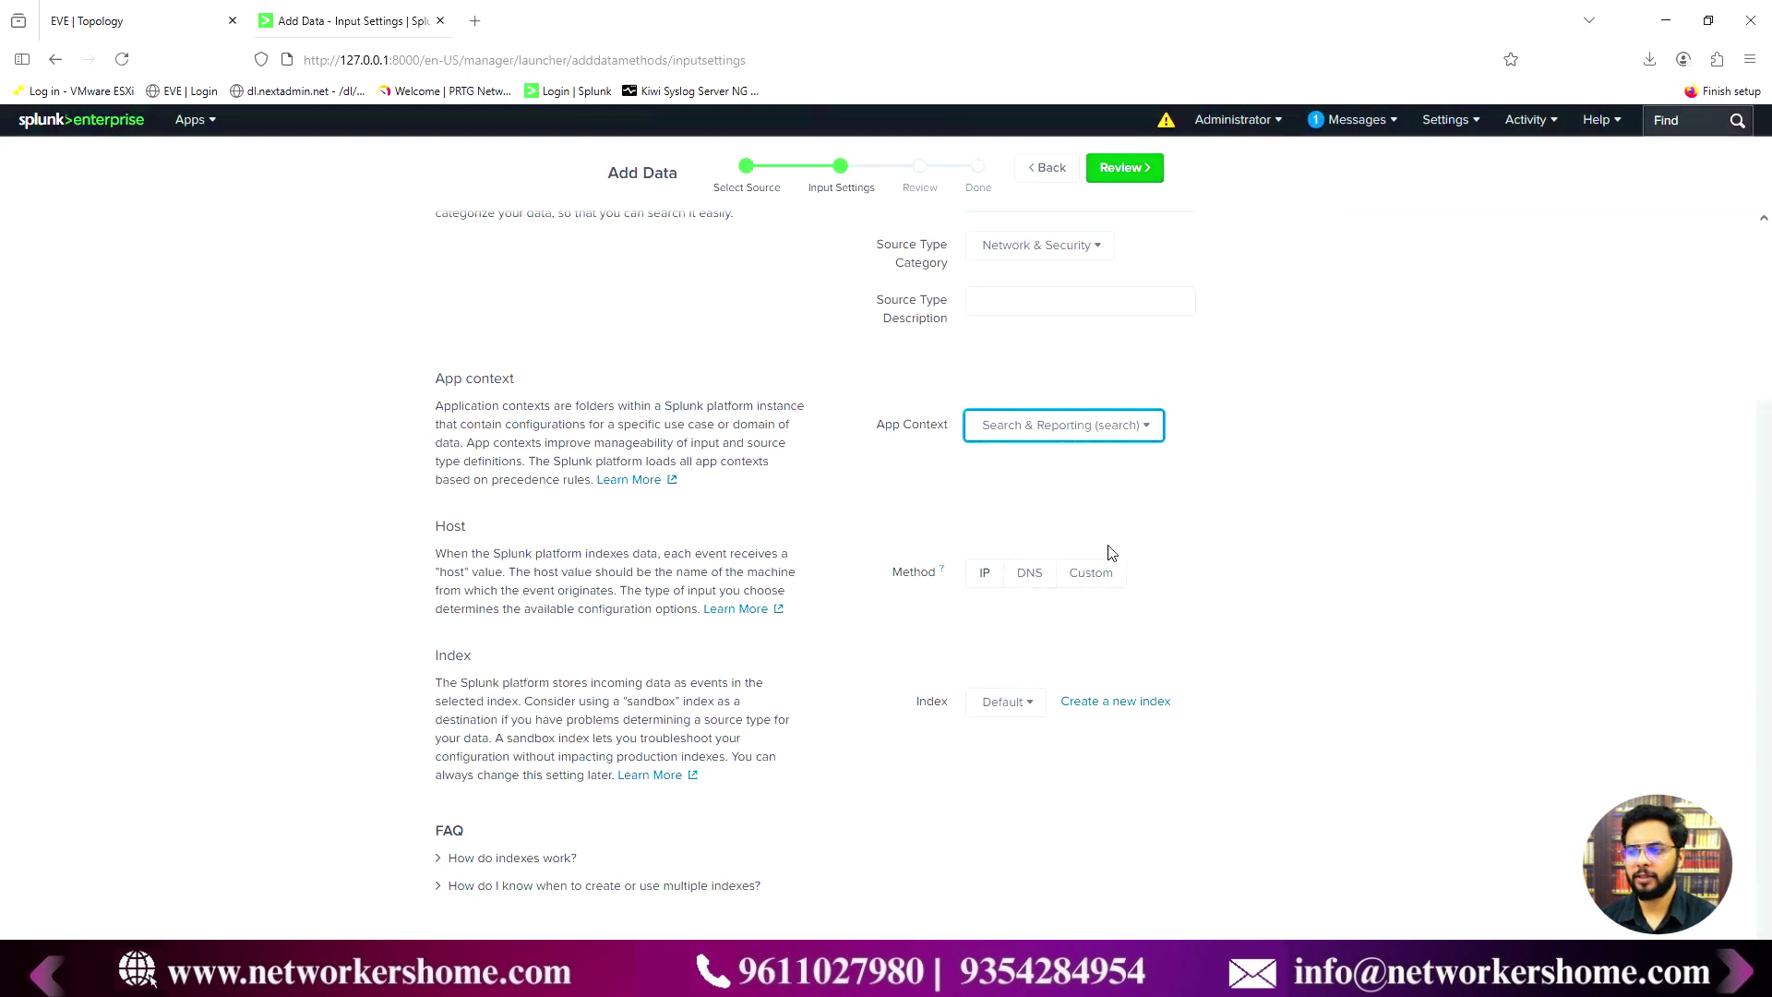
- Set the host method to IP so each event's host is the sender's address
left_click(1098, 581)
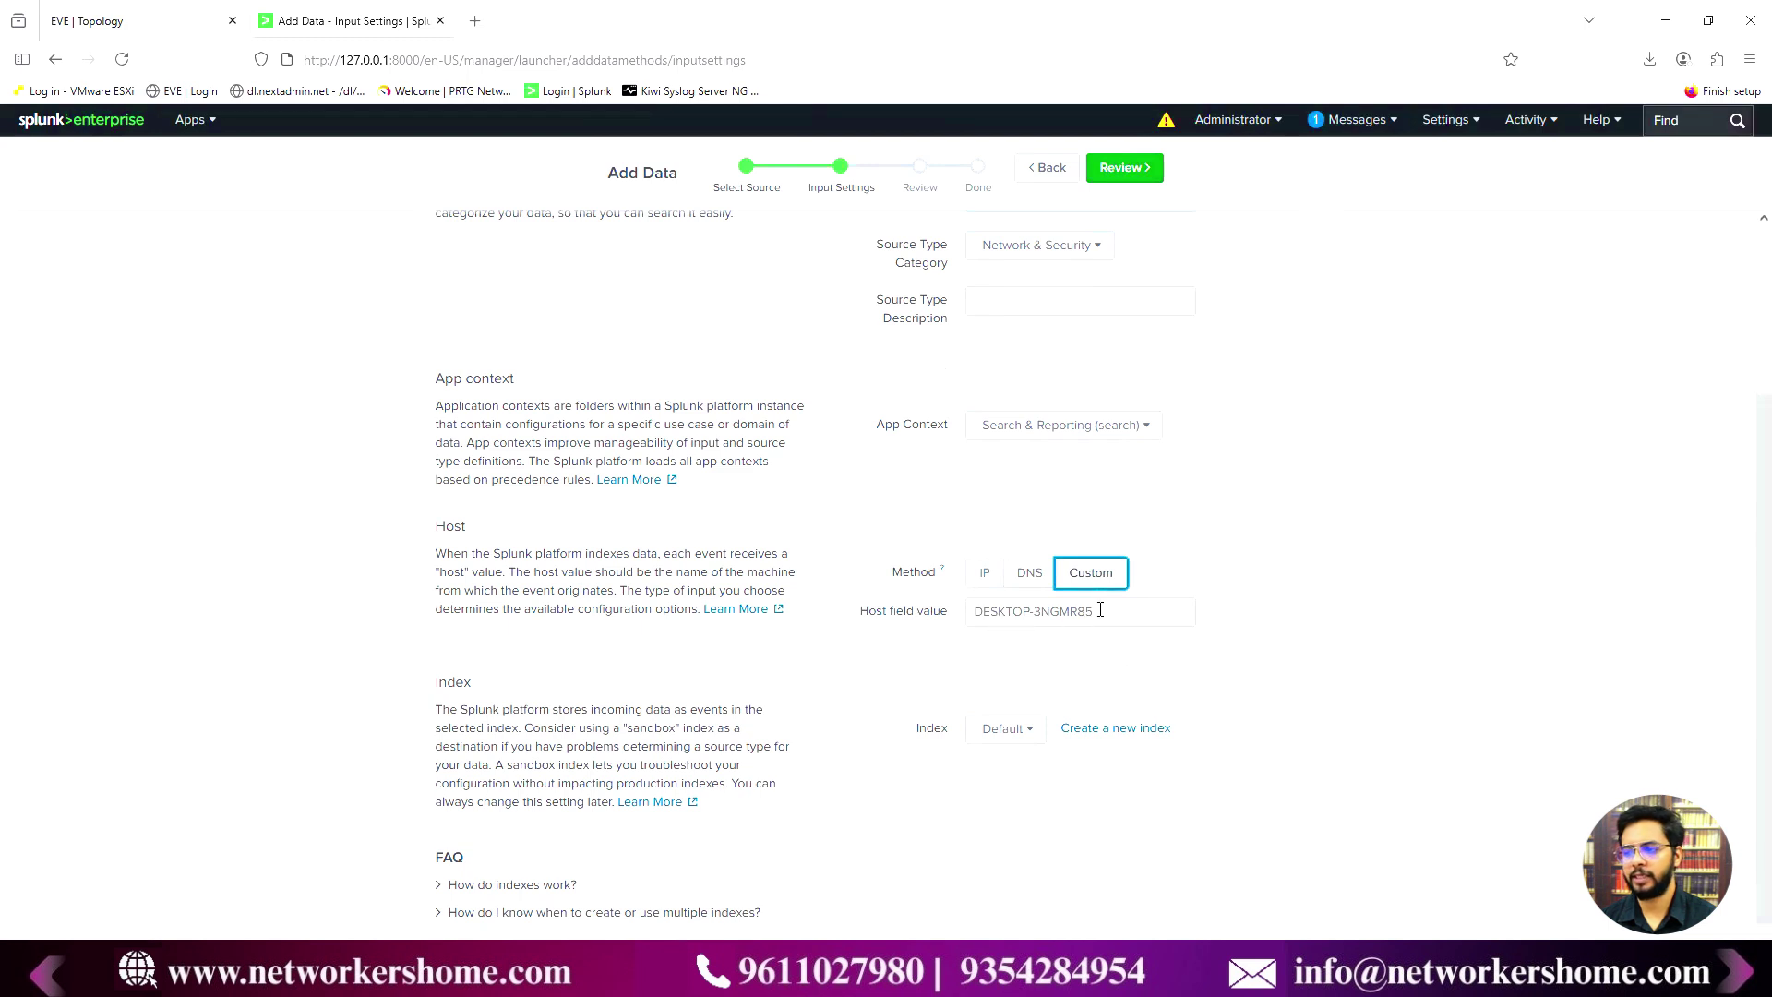
left_click_drag(1104, 611, 977, 609)
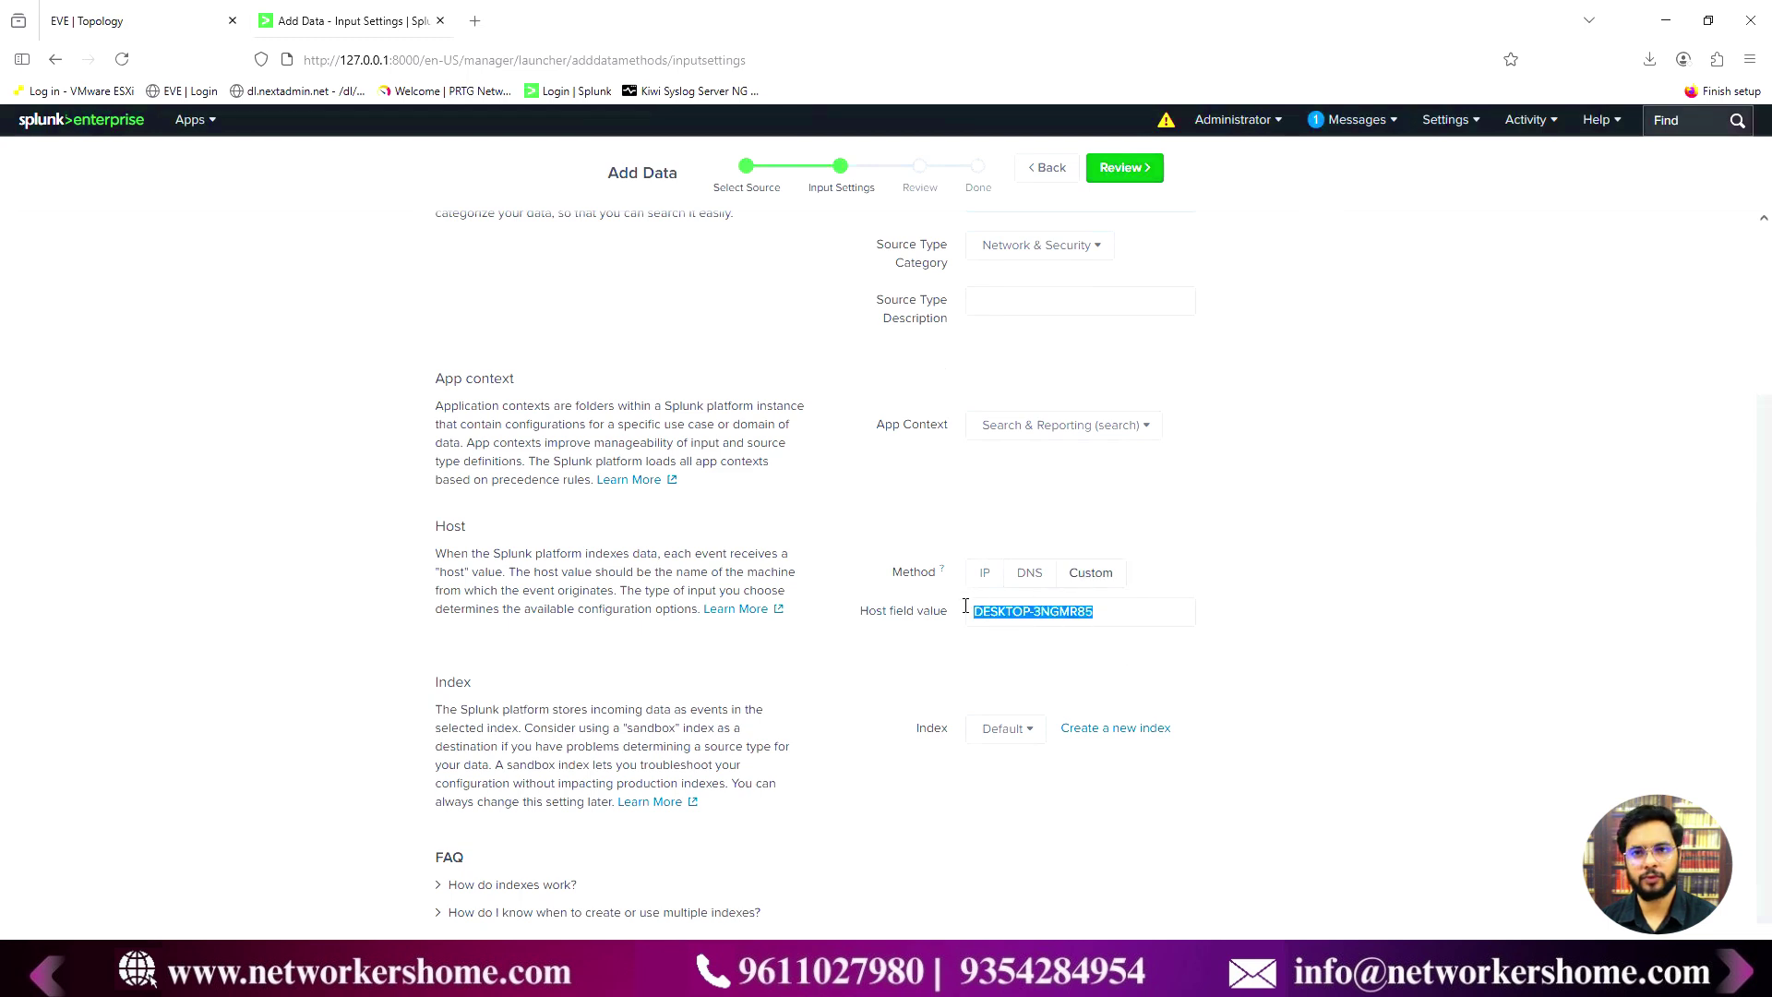
left_click(983, 573)
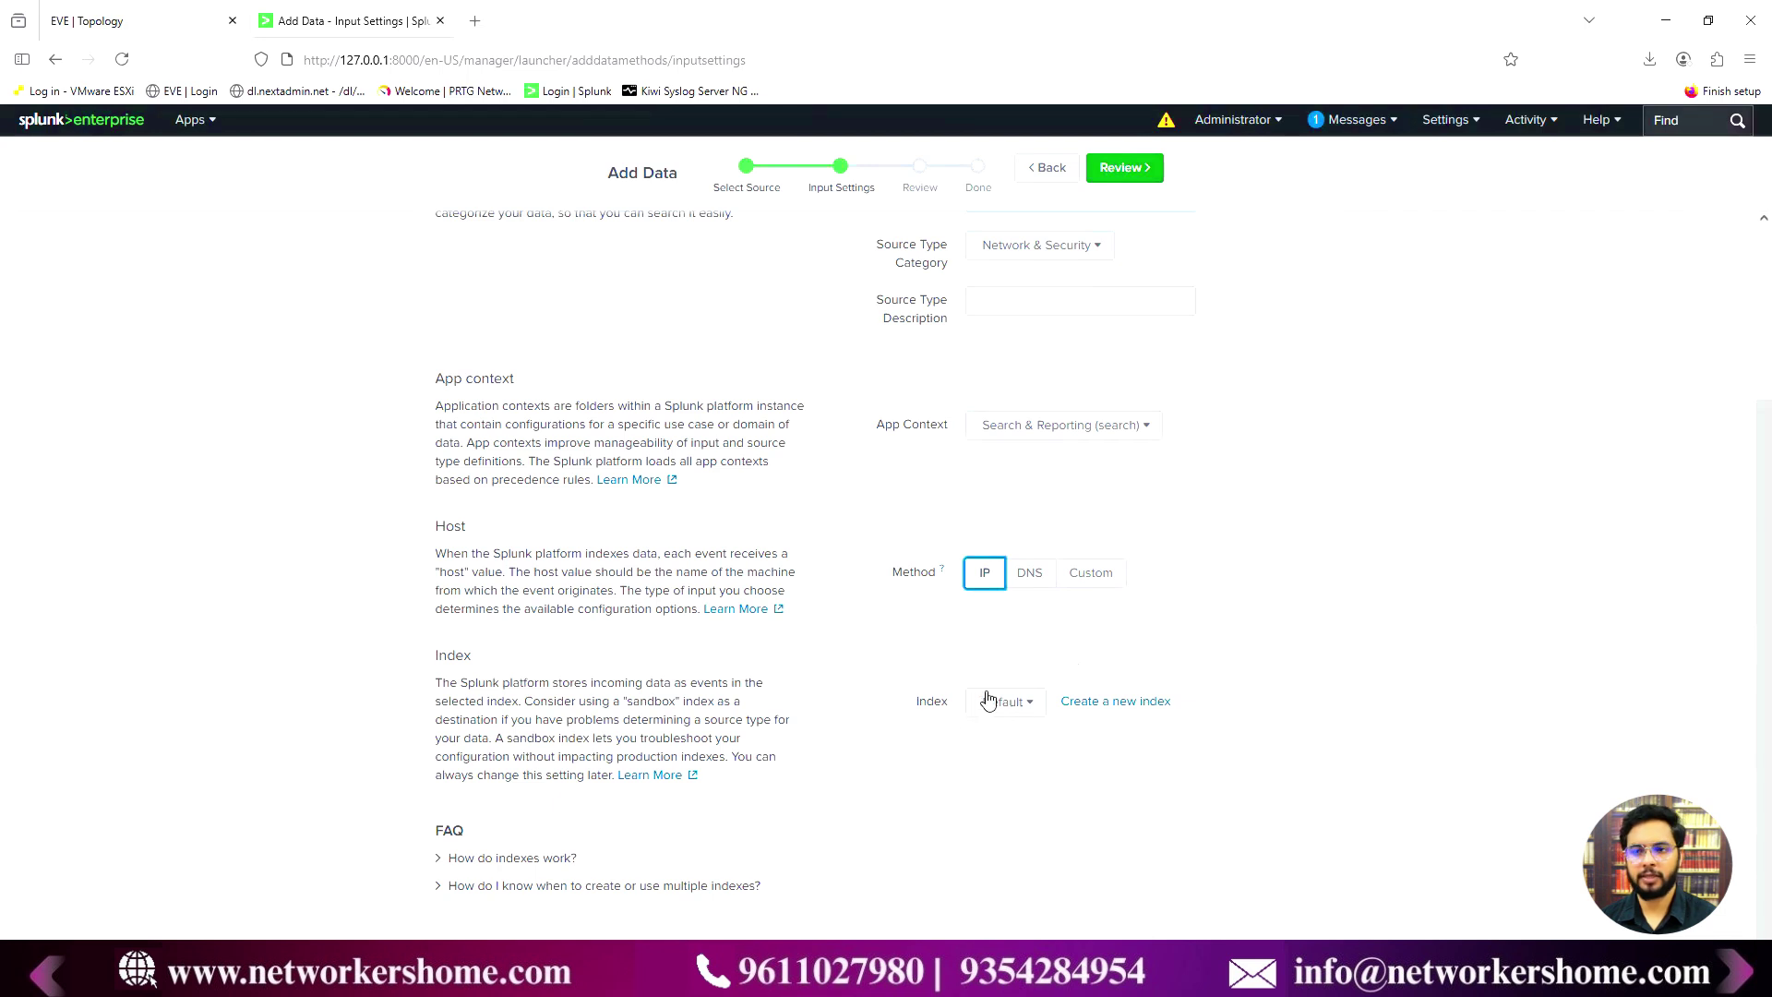
left_click(1112, 703)
- Create and save two new event indexes, Cisco-Devices and Cisco_Devices
left_click(768, 262)
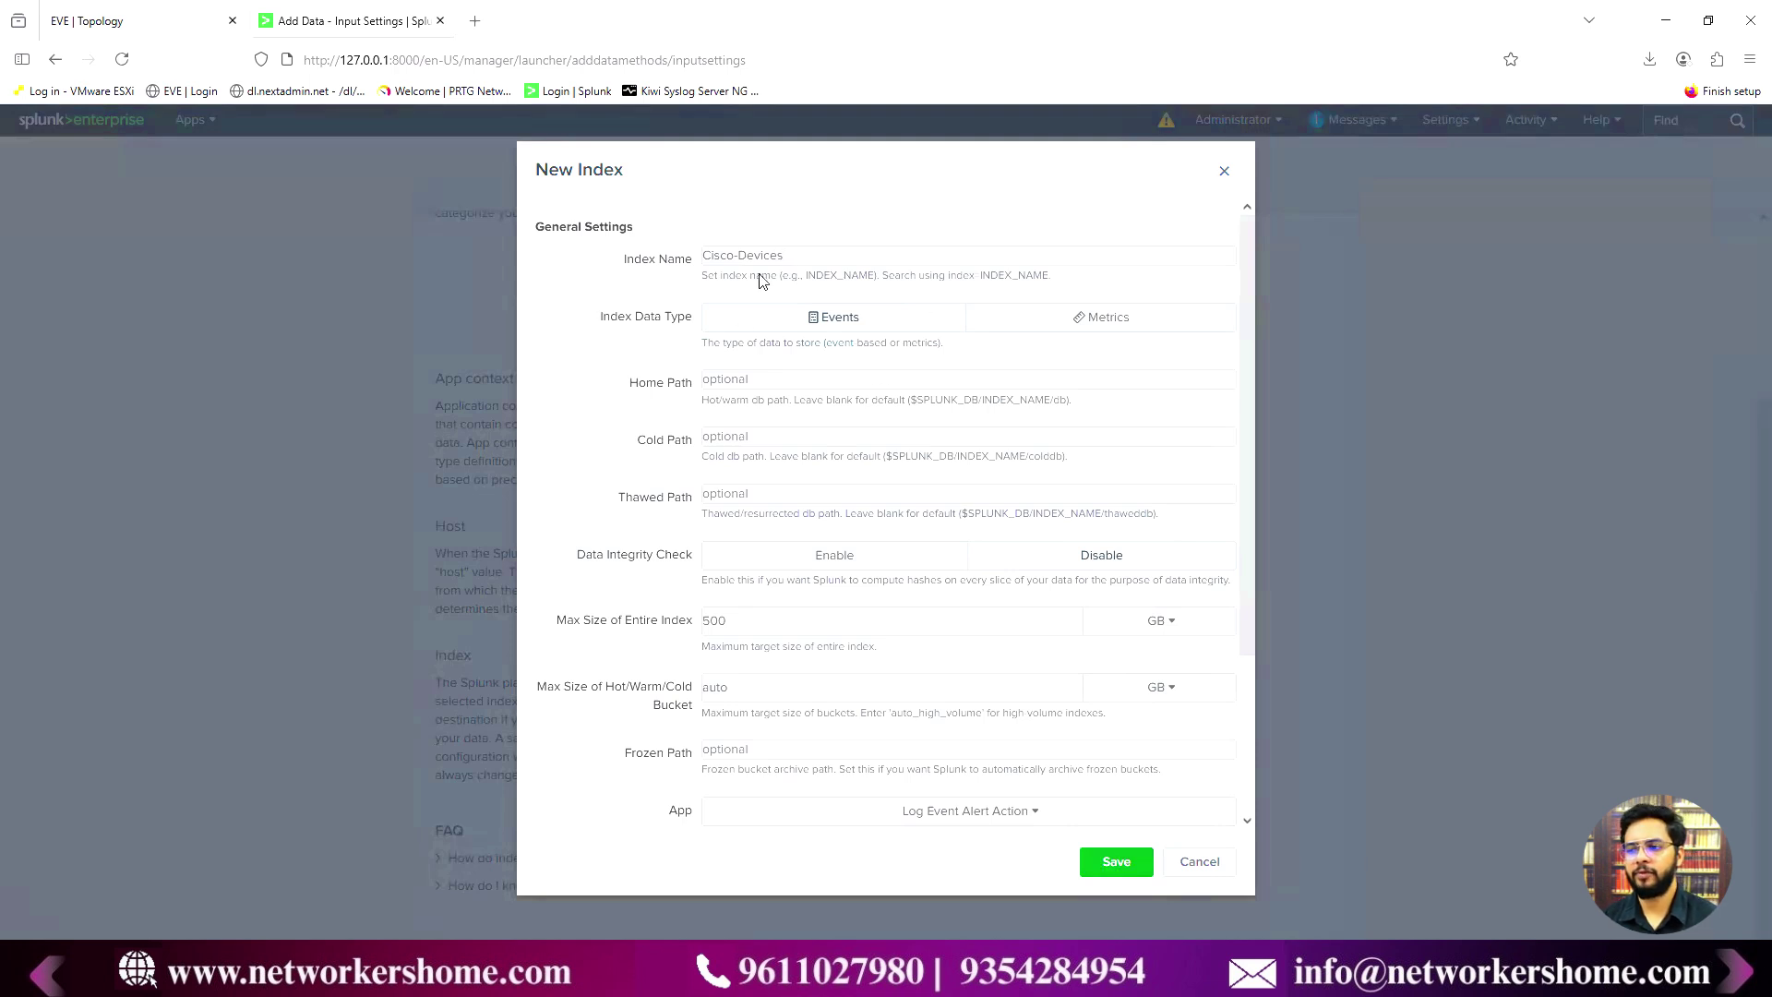
scroll(870, 480, "down", 3)
left_click(1110, 863)
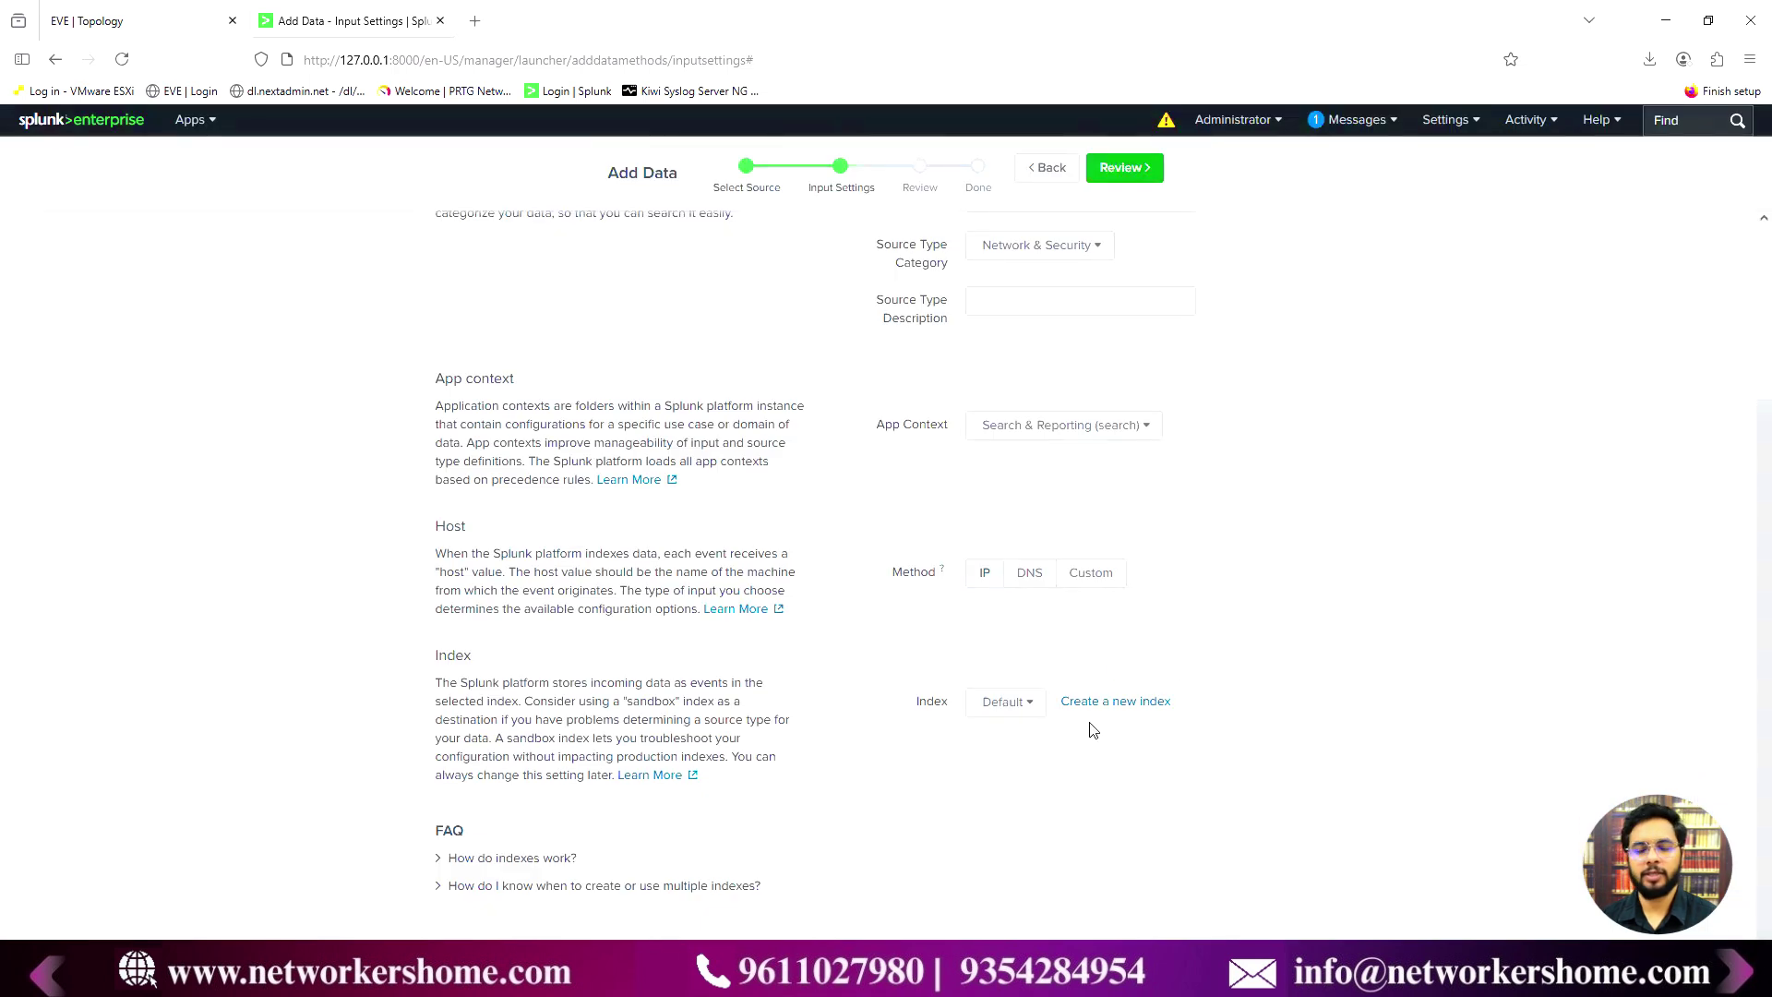
left_click(1137, 704)
left_click(764, 258)
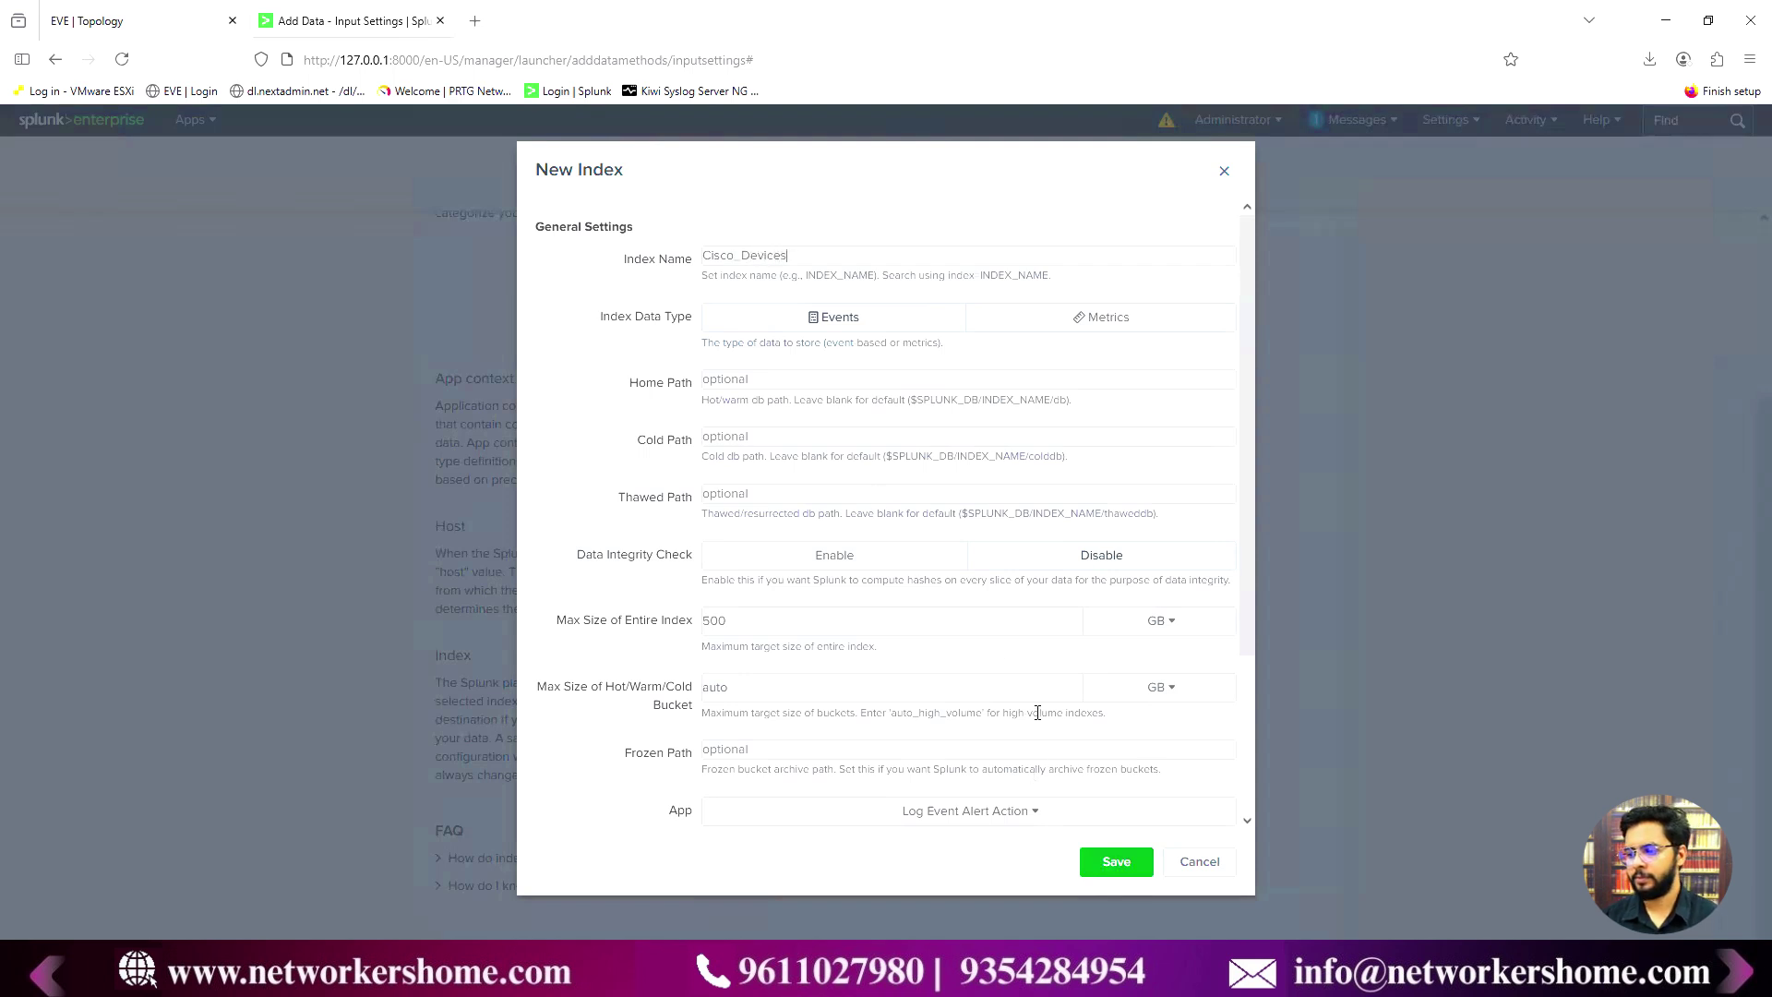
scroll(960, 673, "down", 5)
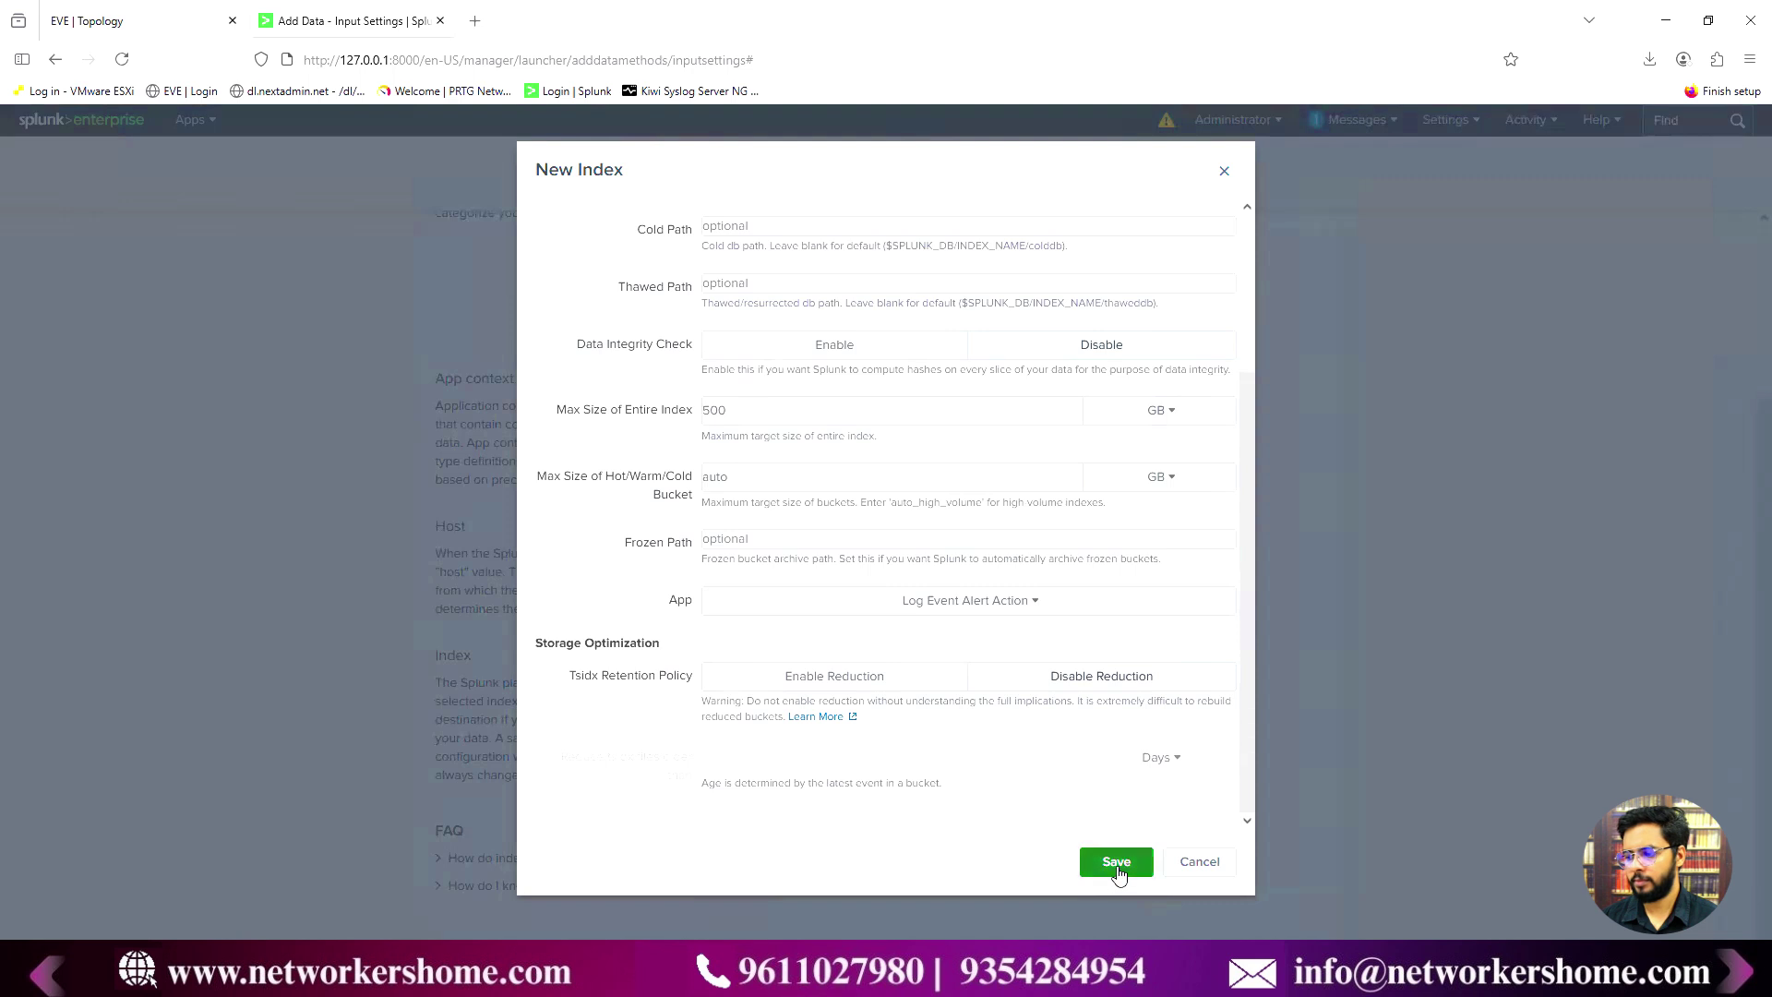
left_click(1116, 862)
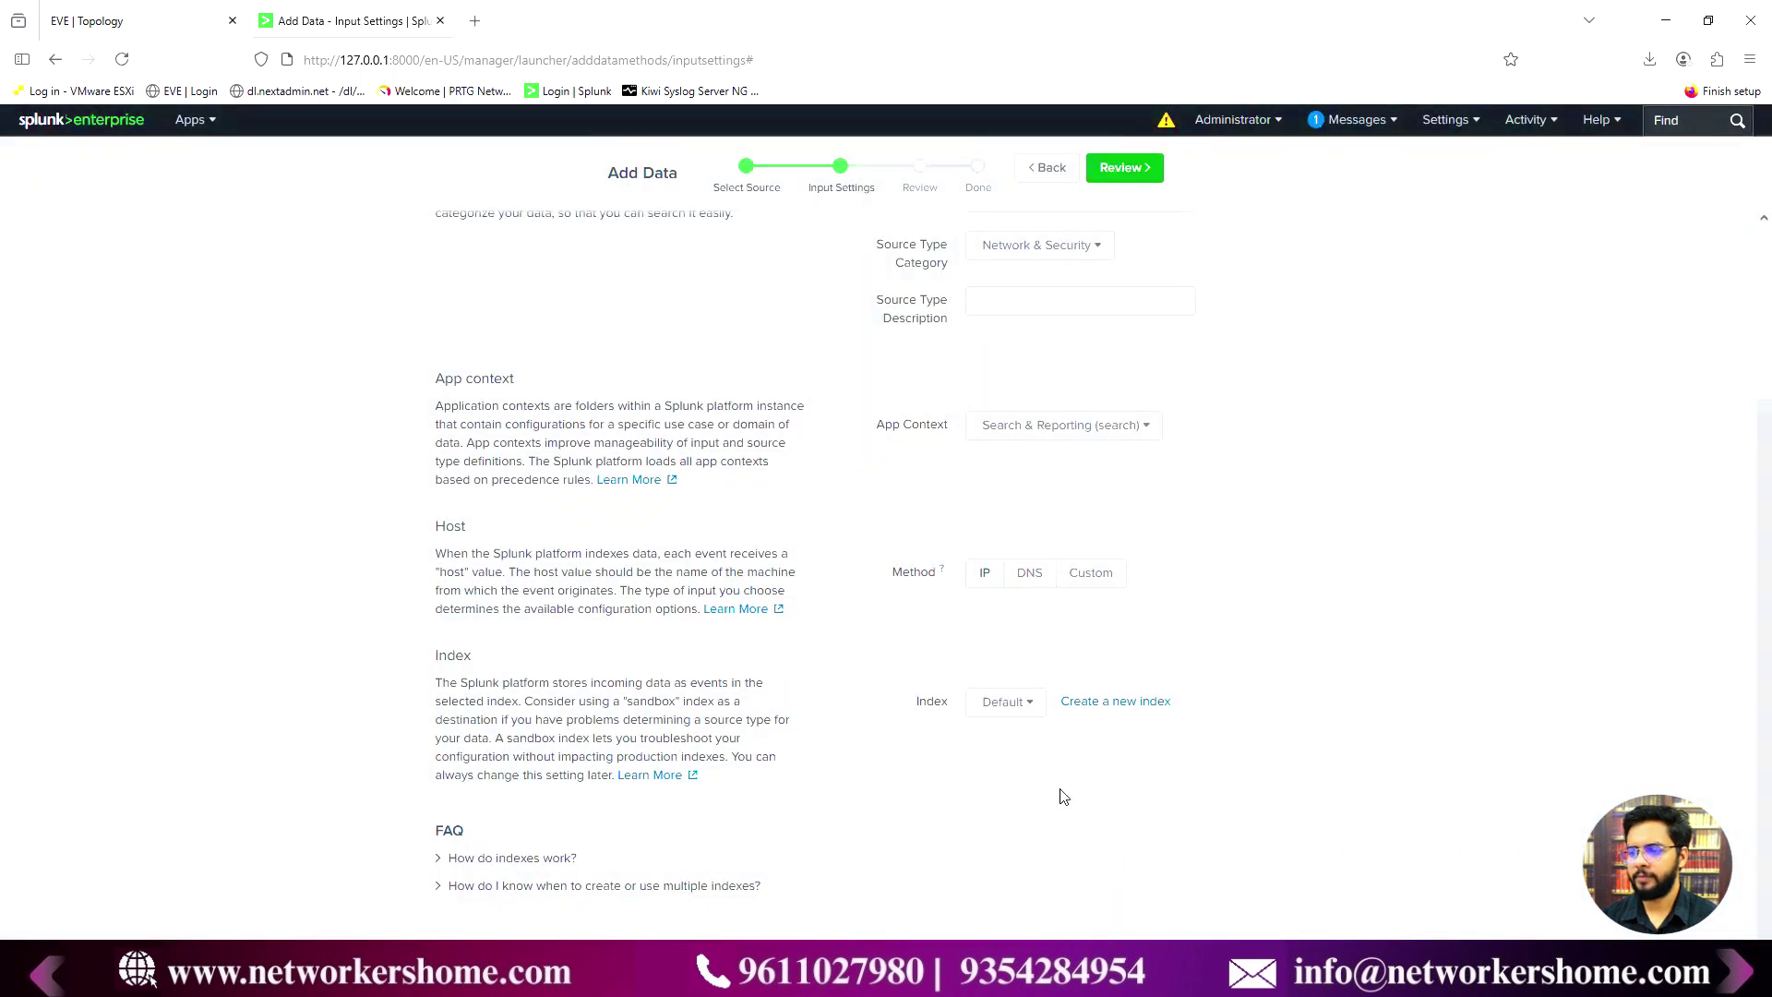
left_click(999, 712)
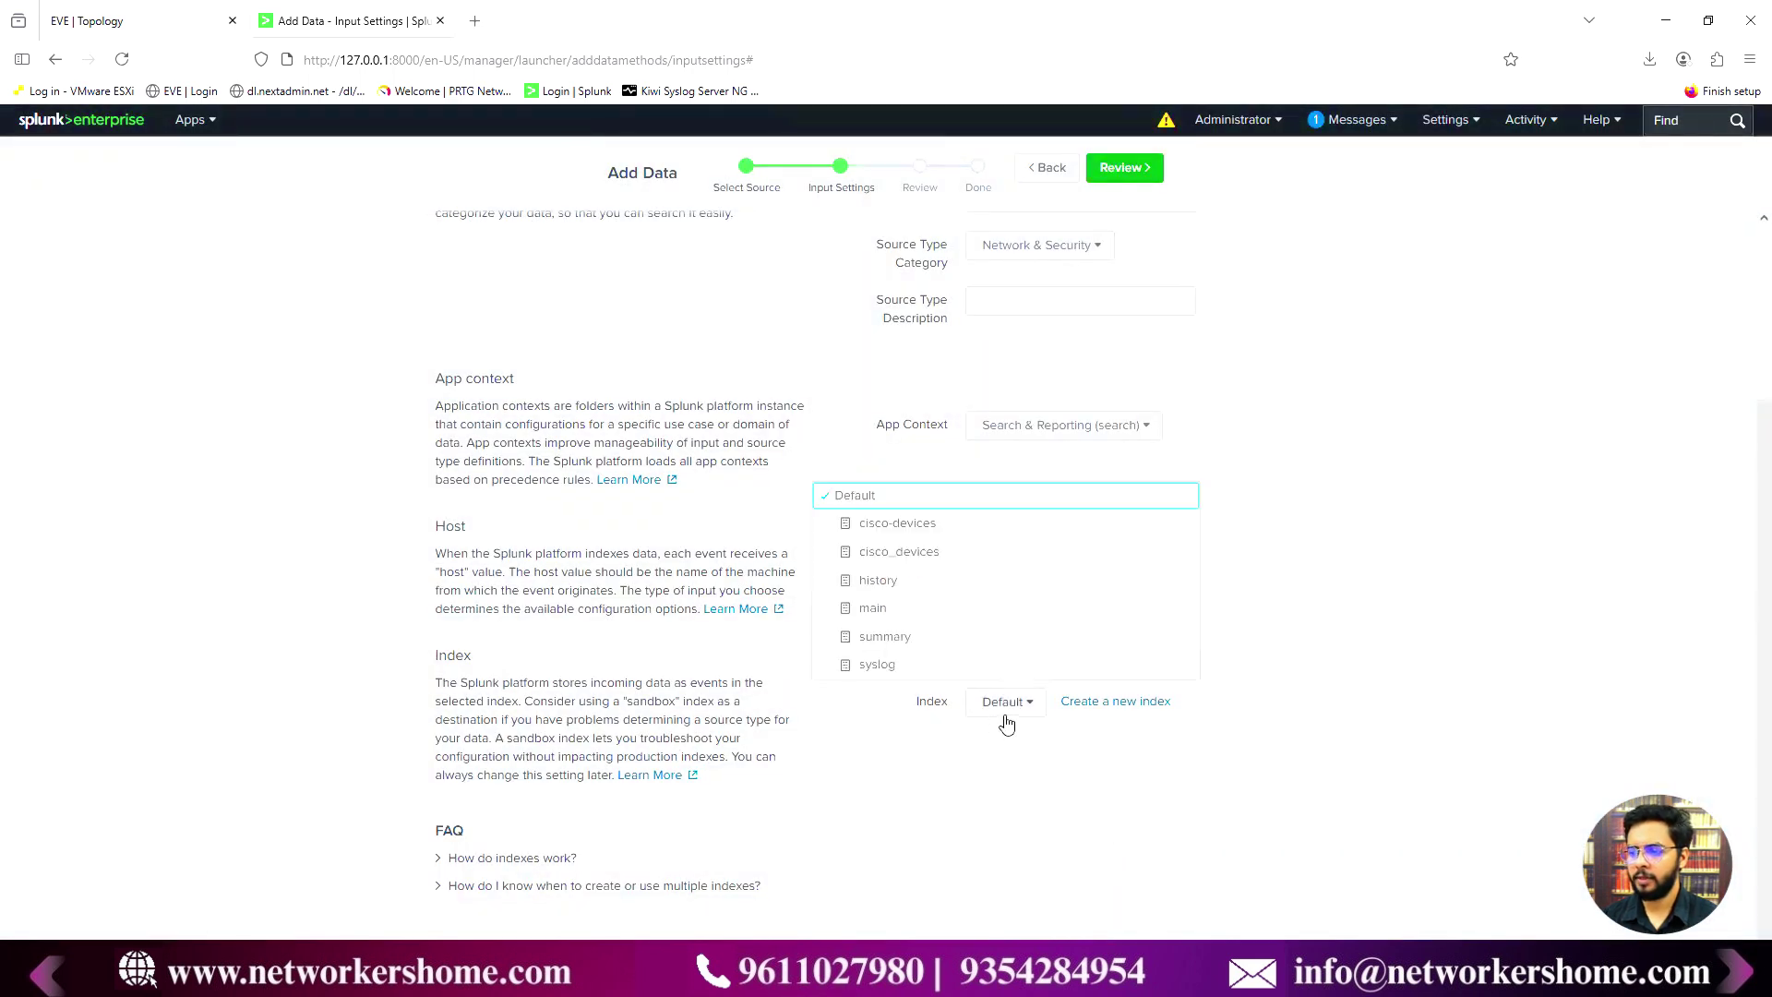
- Choose the cisco_devices index for the UDP 514 input, then review and submit it
left_click(900, 552)
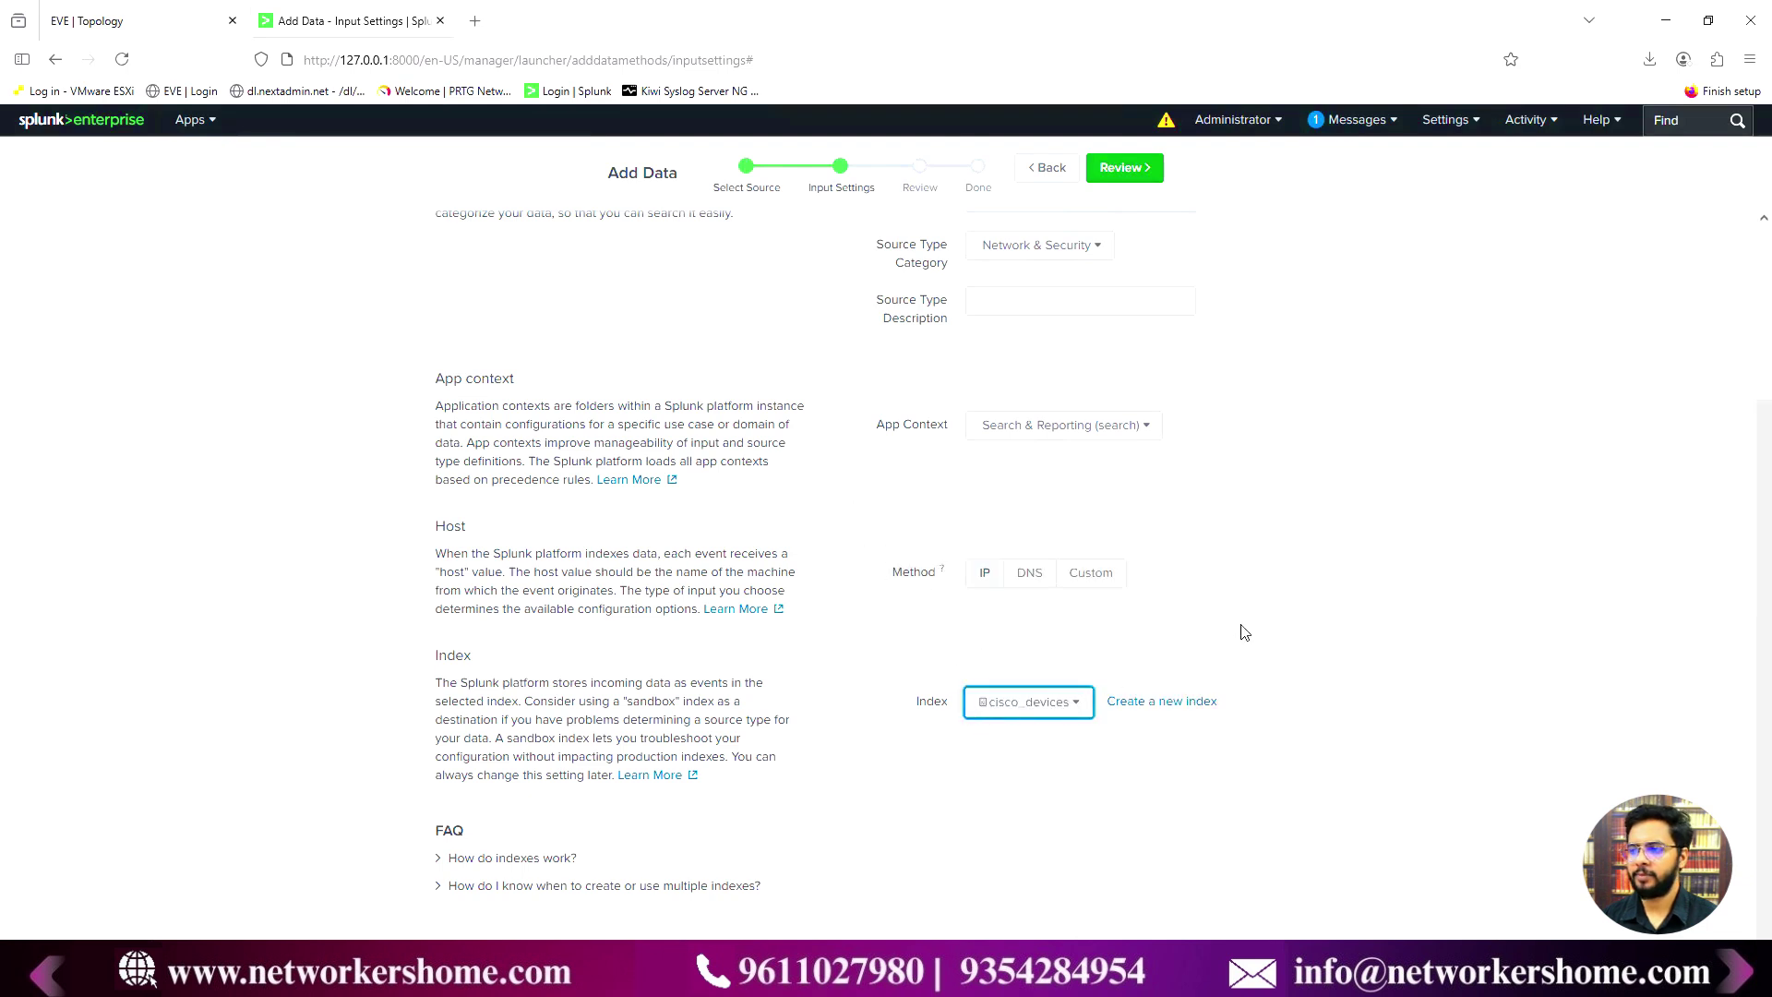
left_click(1124, 173)
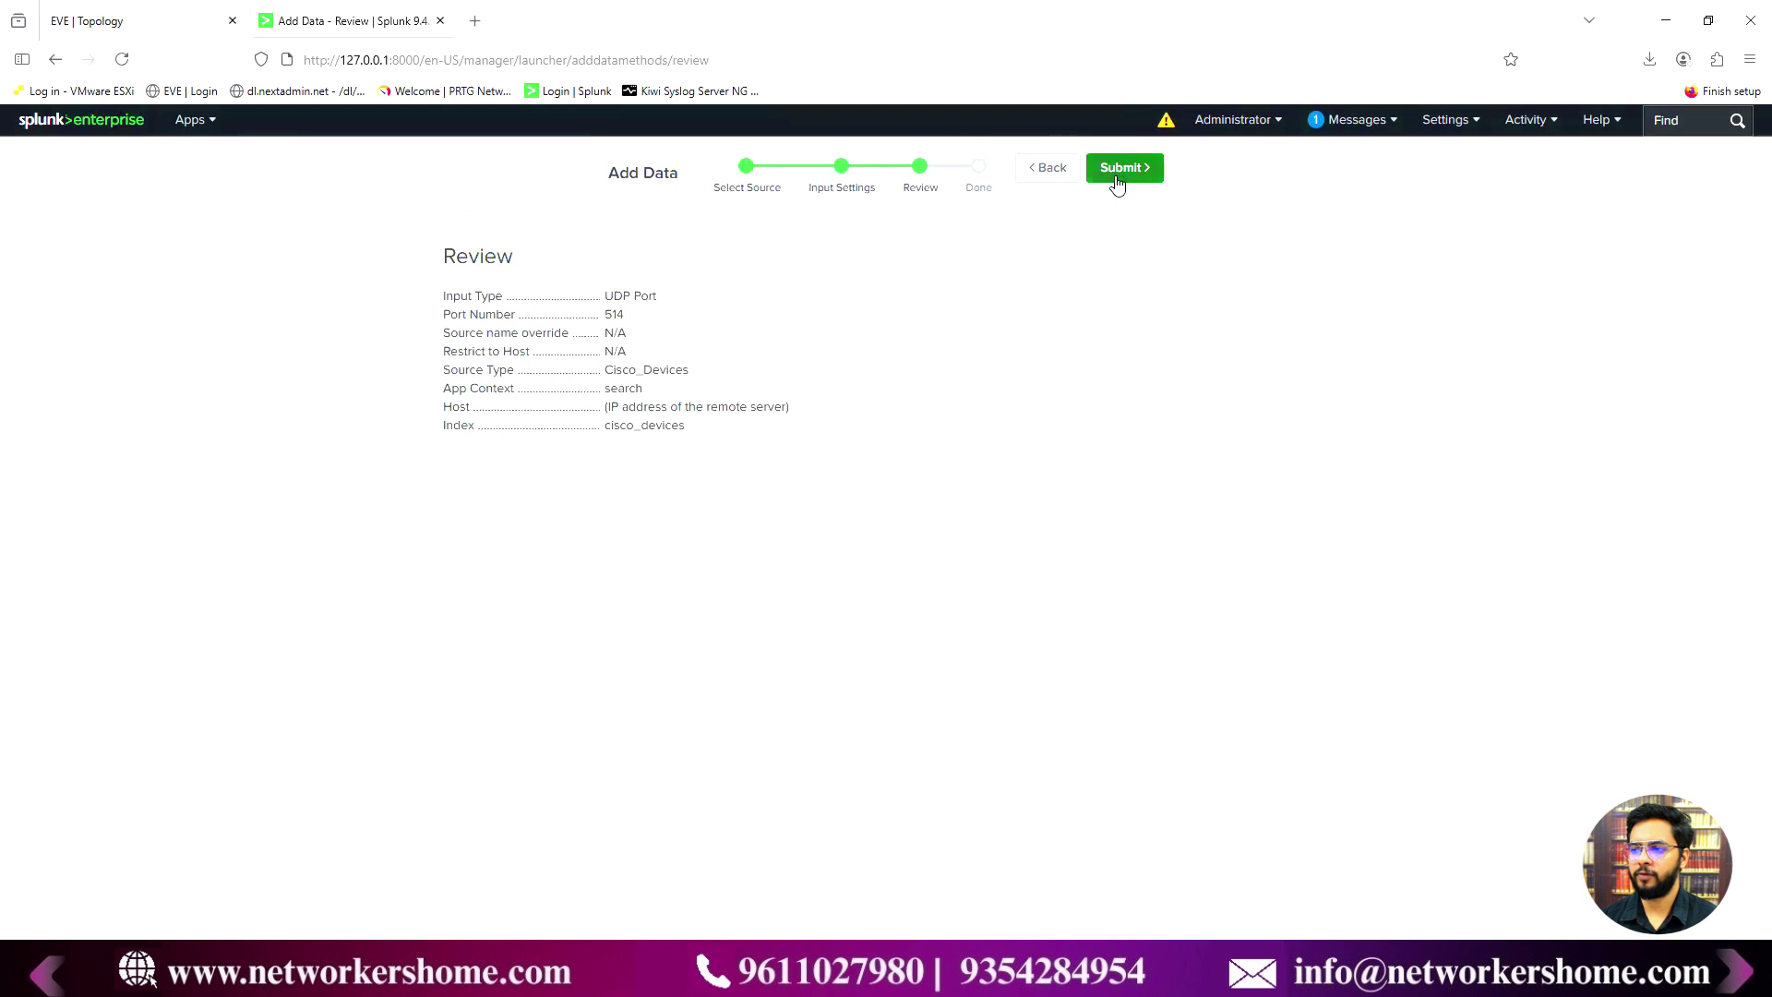
left_click(1125, 179)
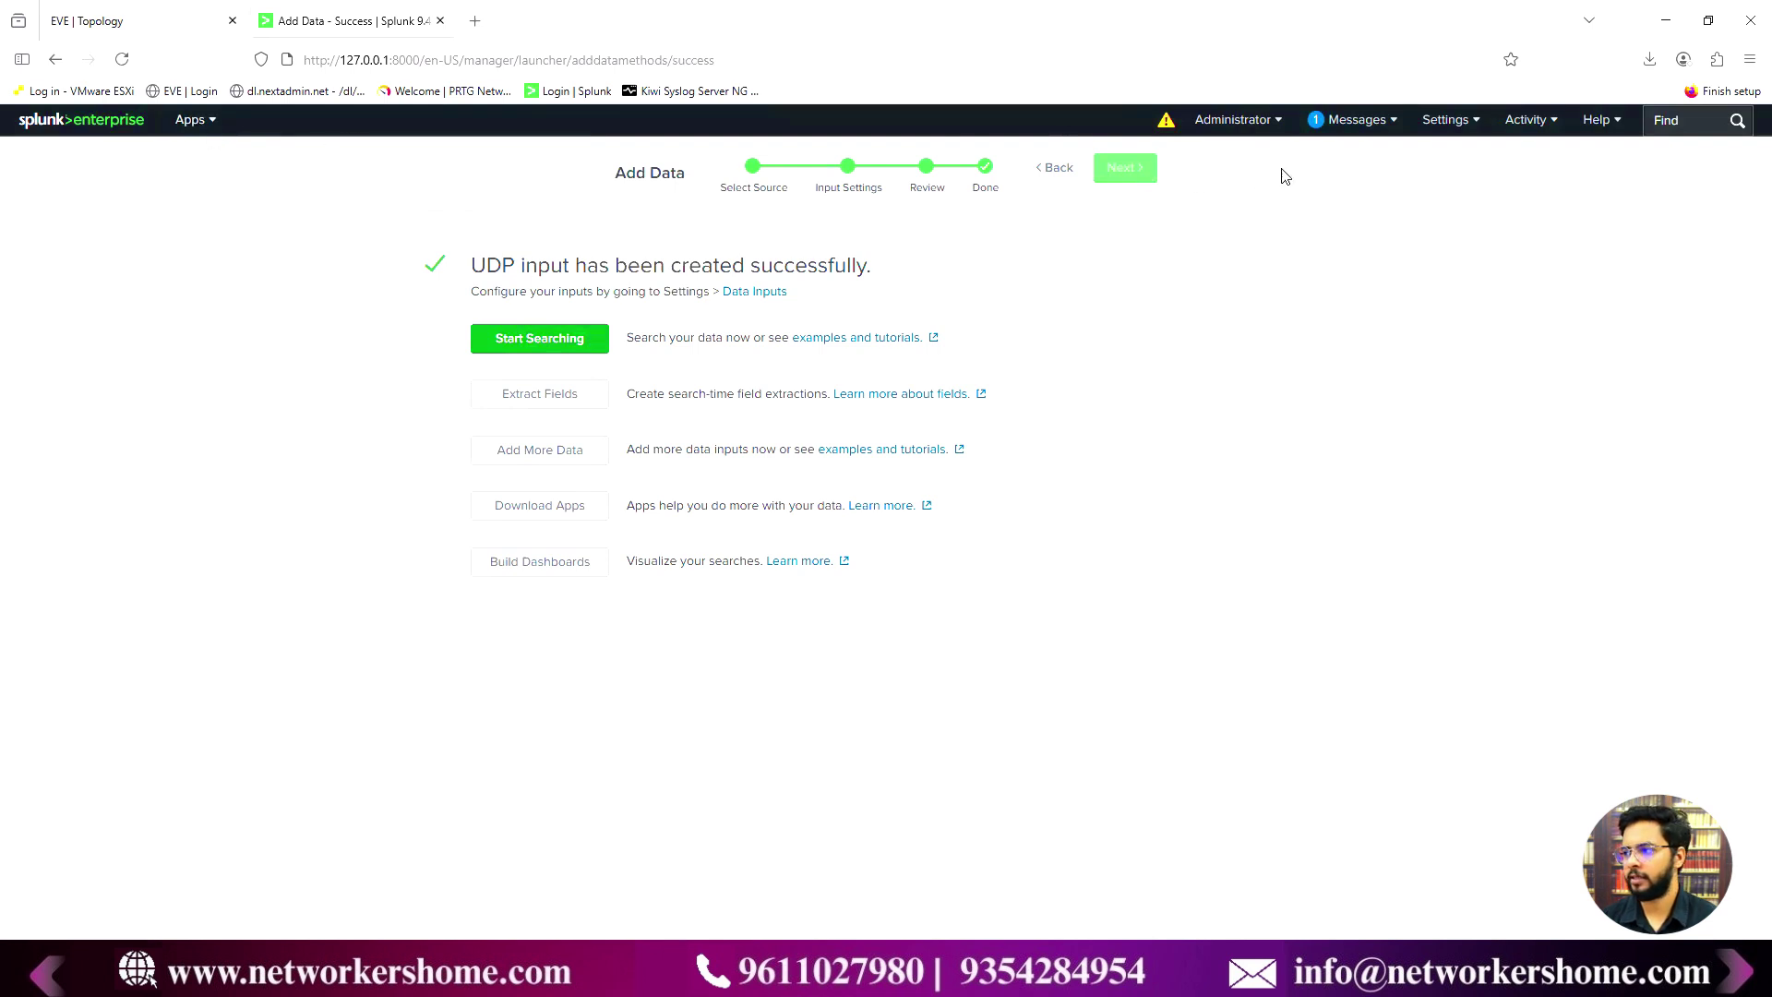
left_click(1446, 120)
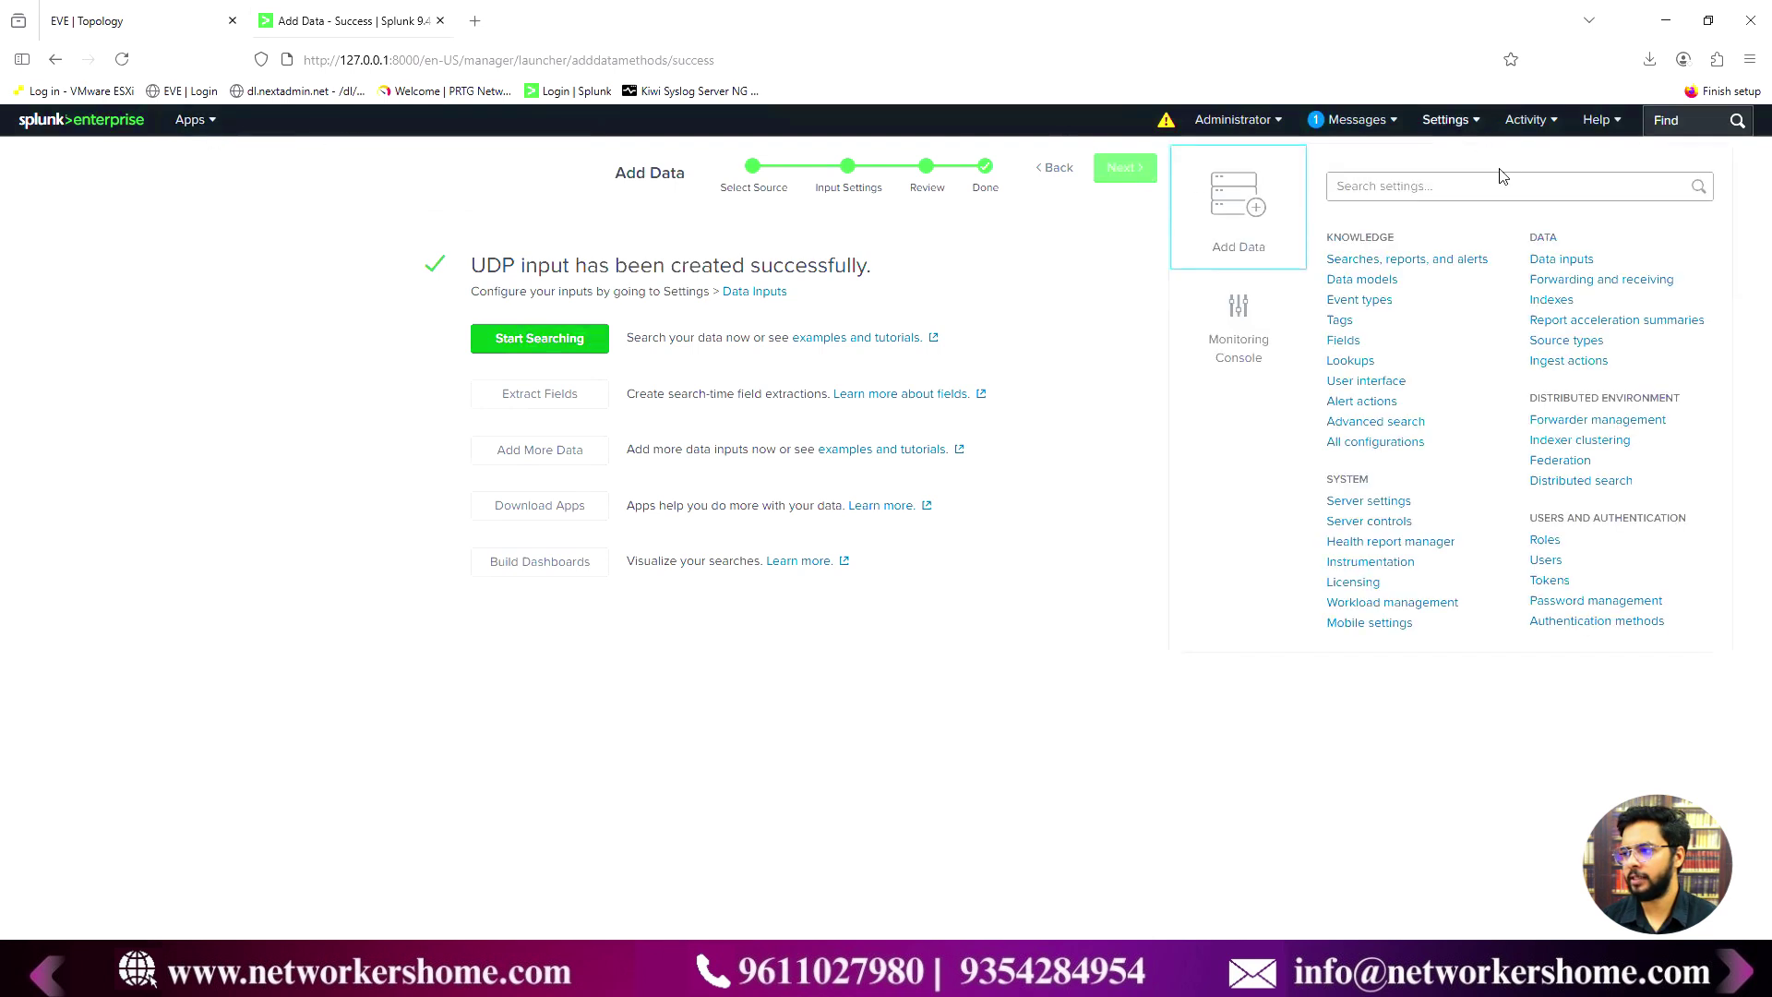
- Check Data inputs > UDP shows port 514 enabled with source type Cisco_Devices, then go home
left_click(1560, 259)
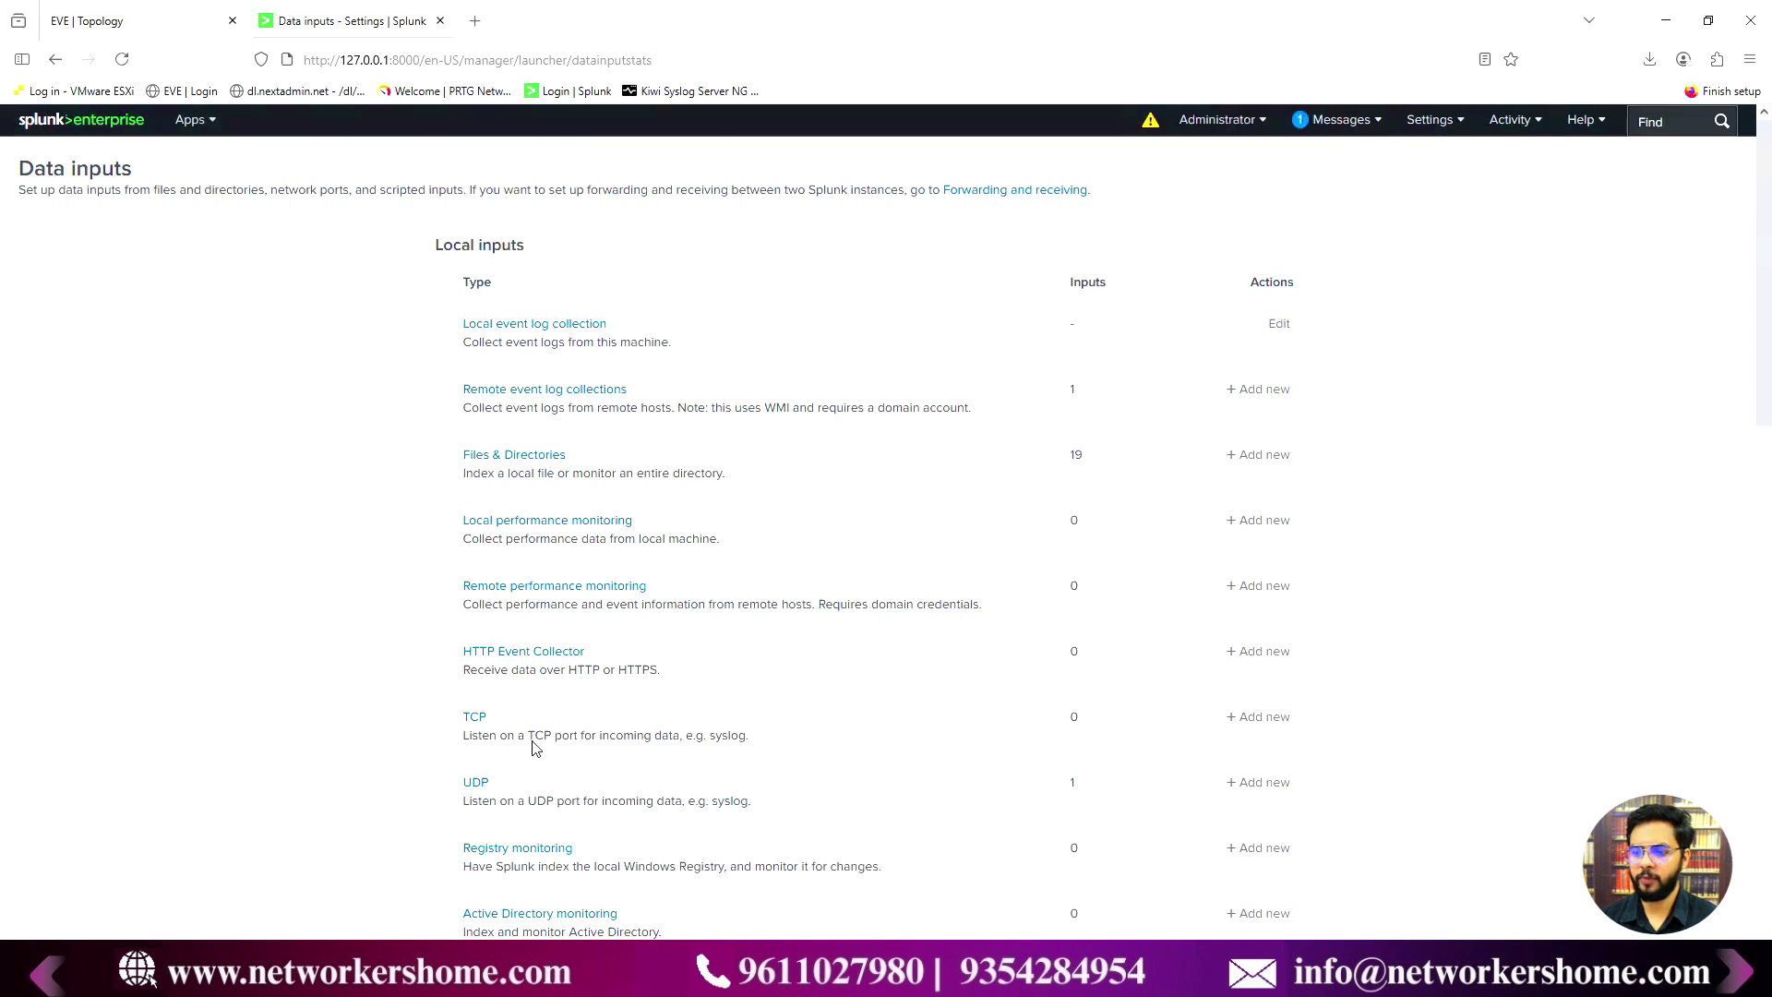
left_click(474, 782)
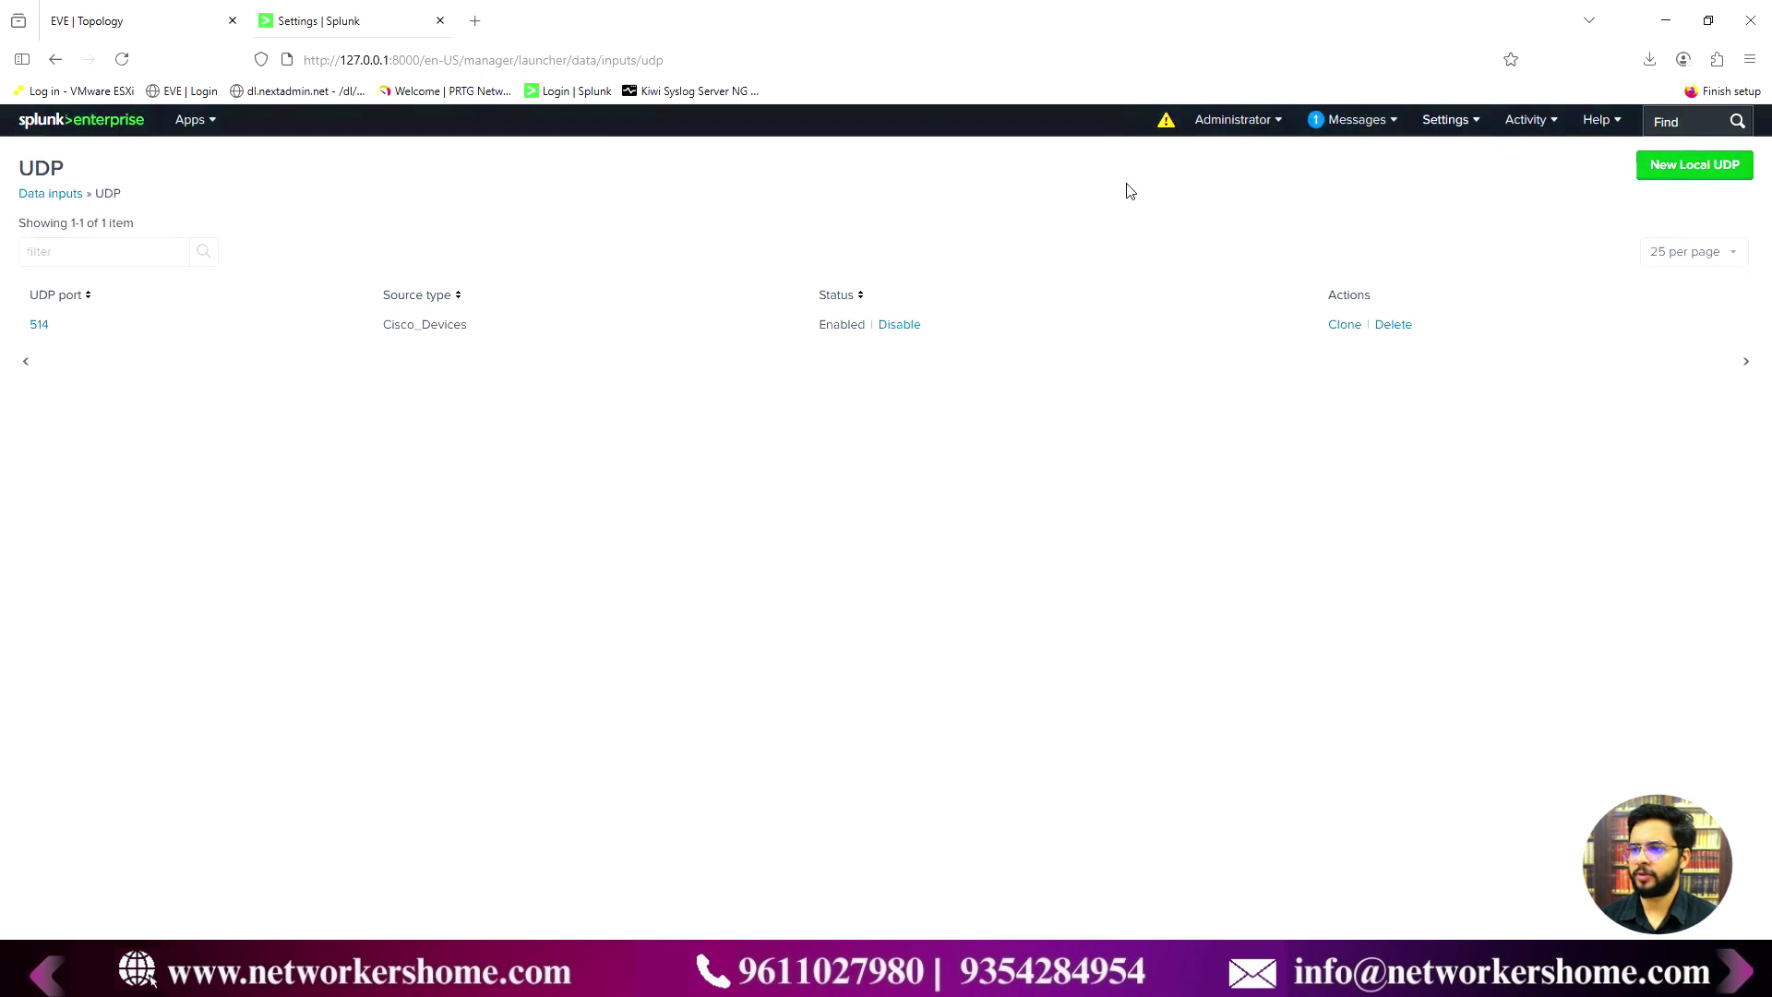
left_click(121, 20)
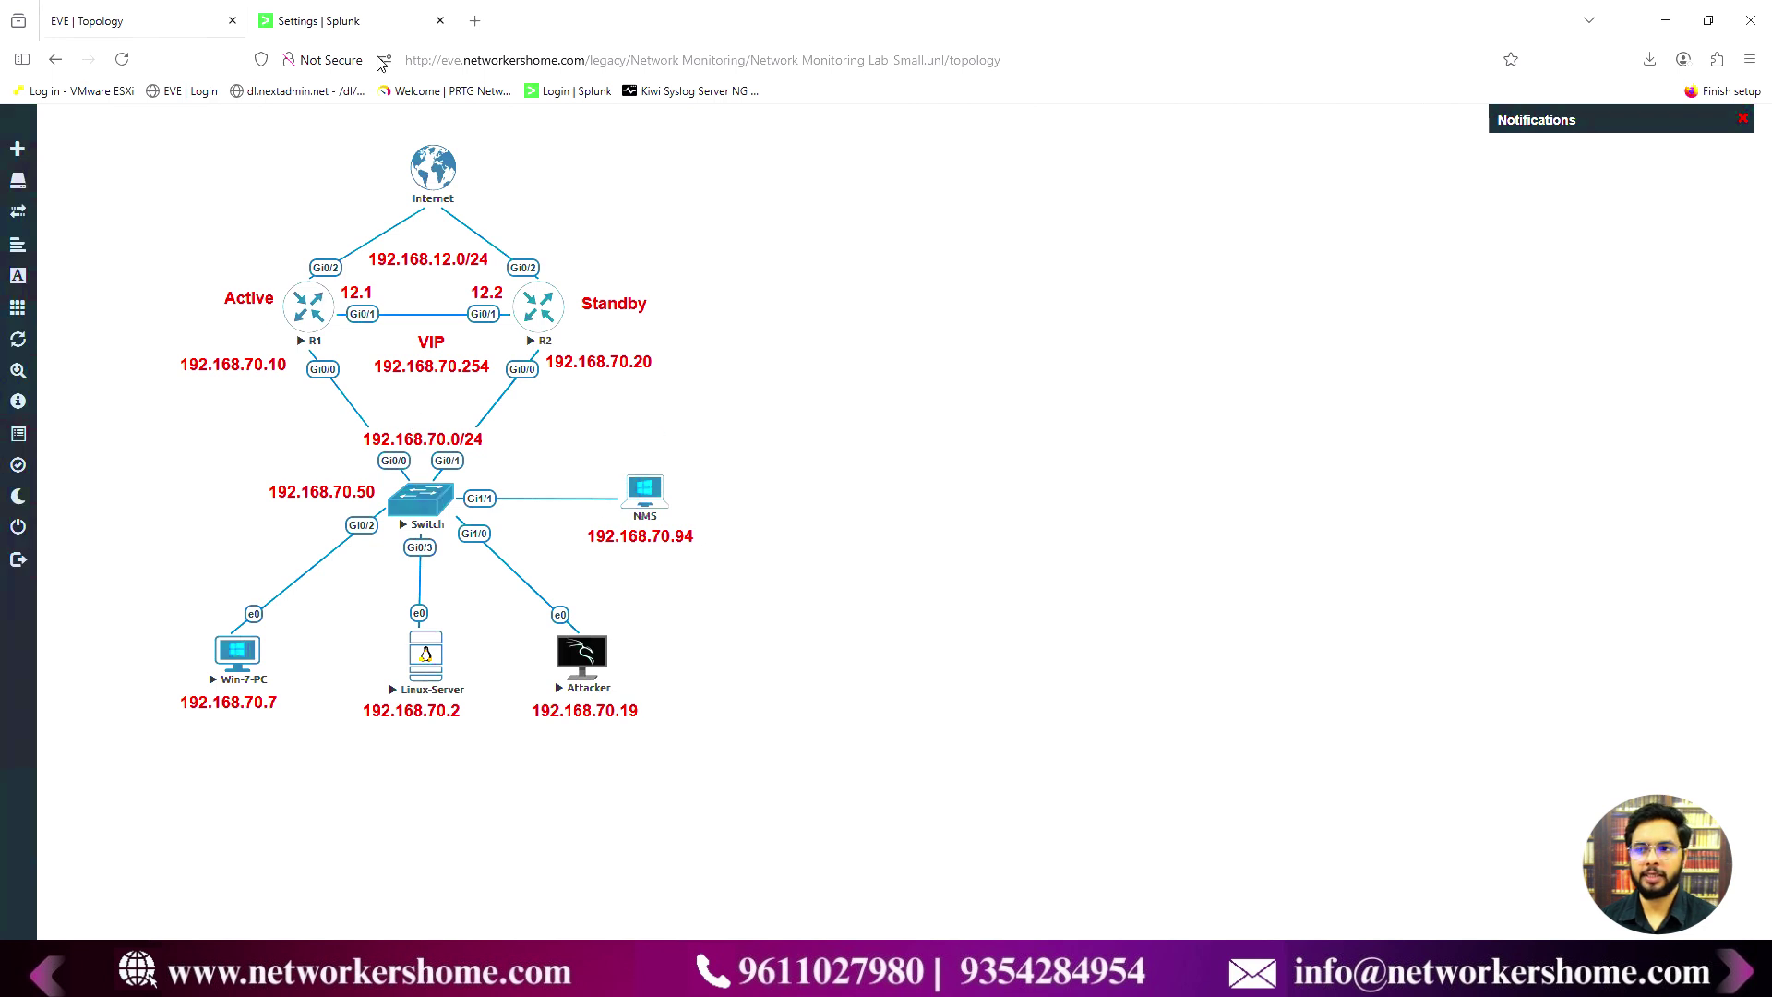
left_click(371, 21)
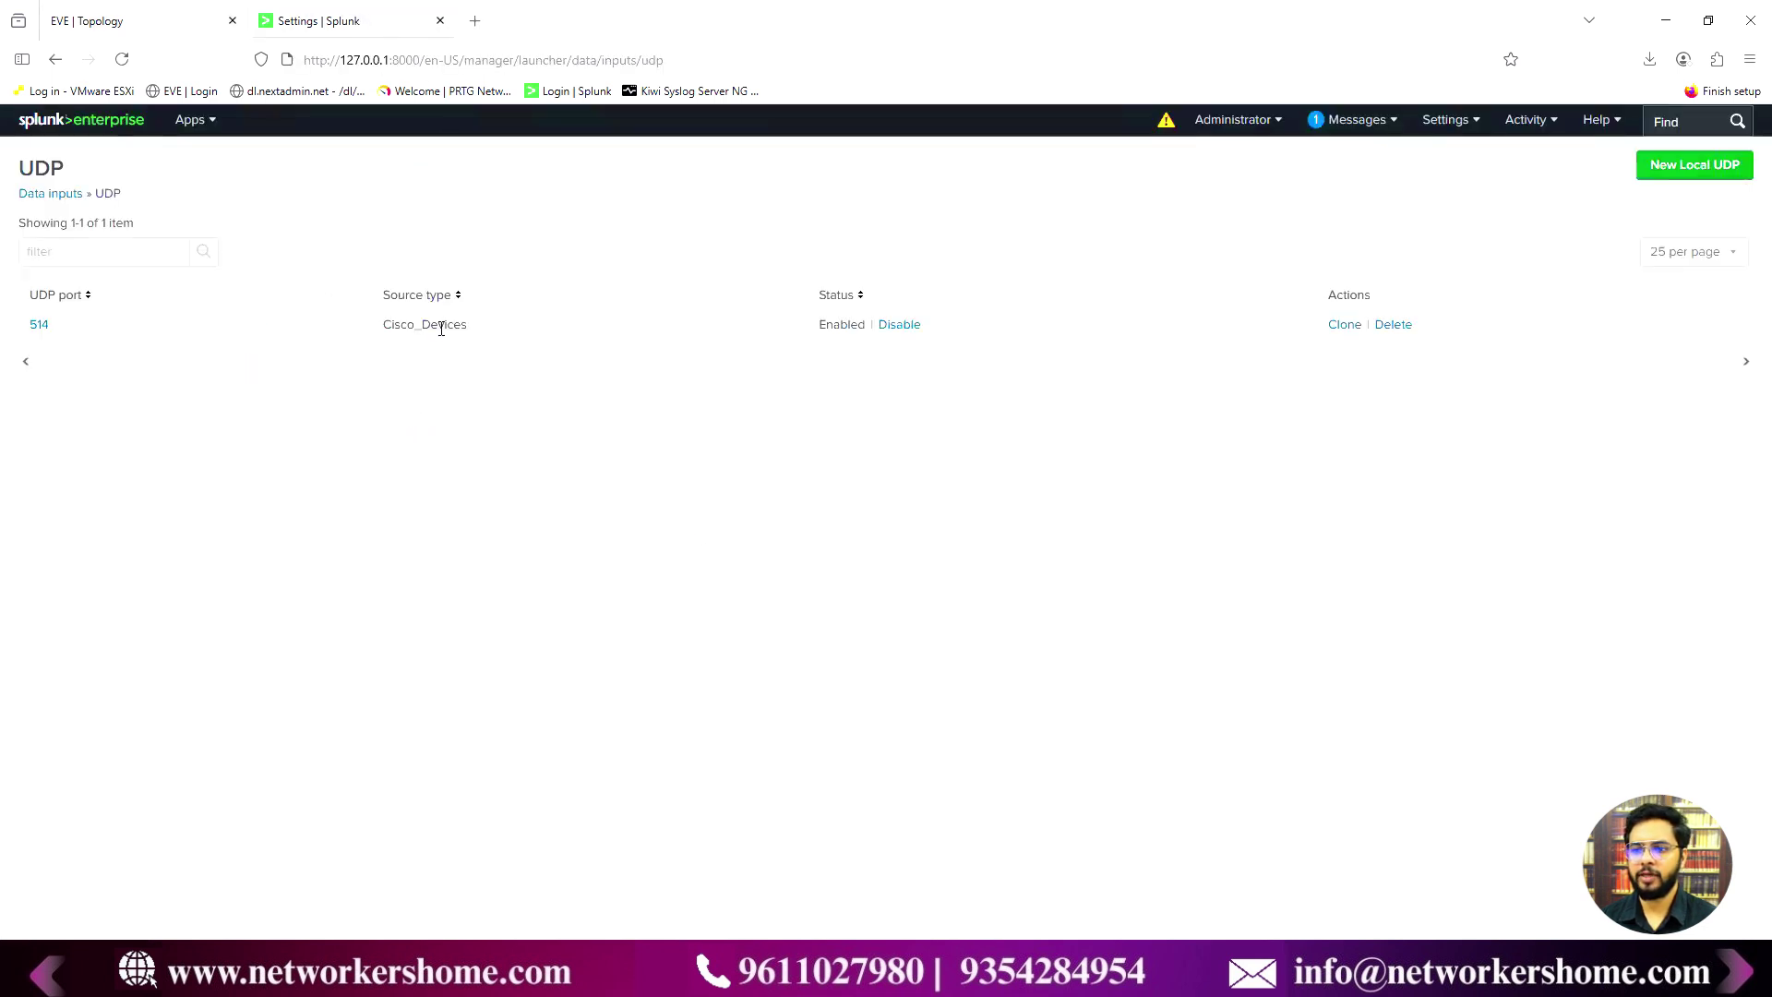
left_click(92, 130)
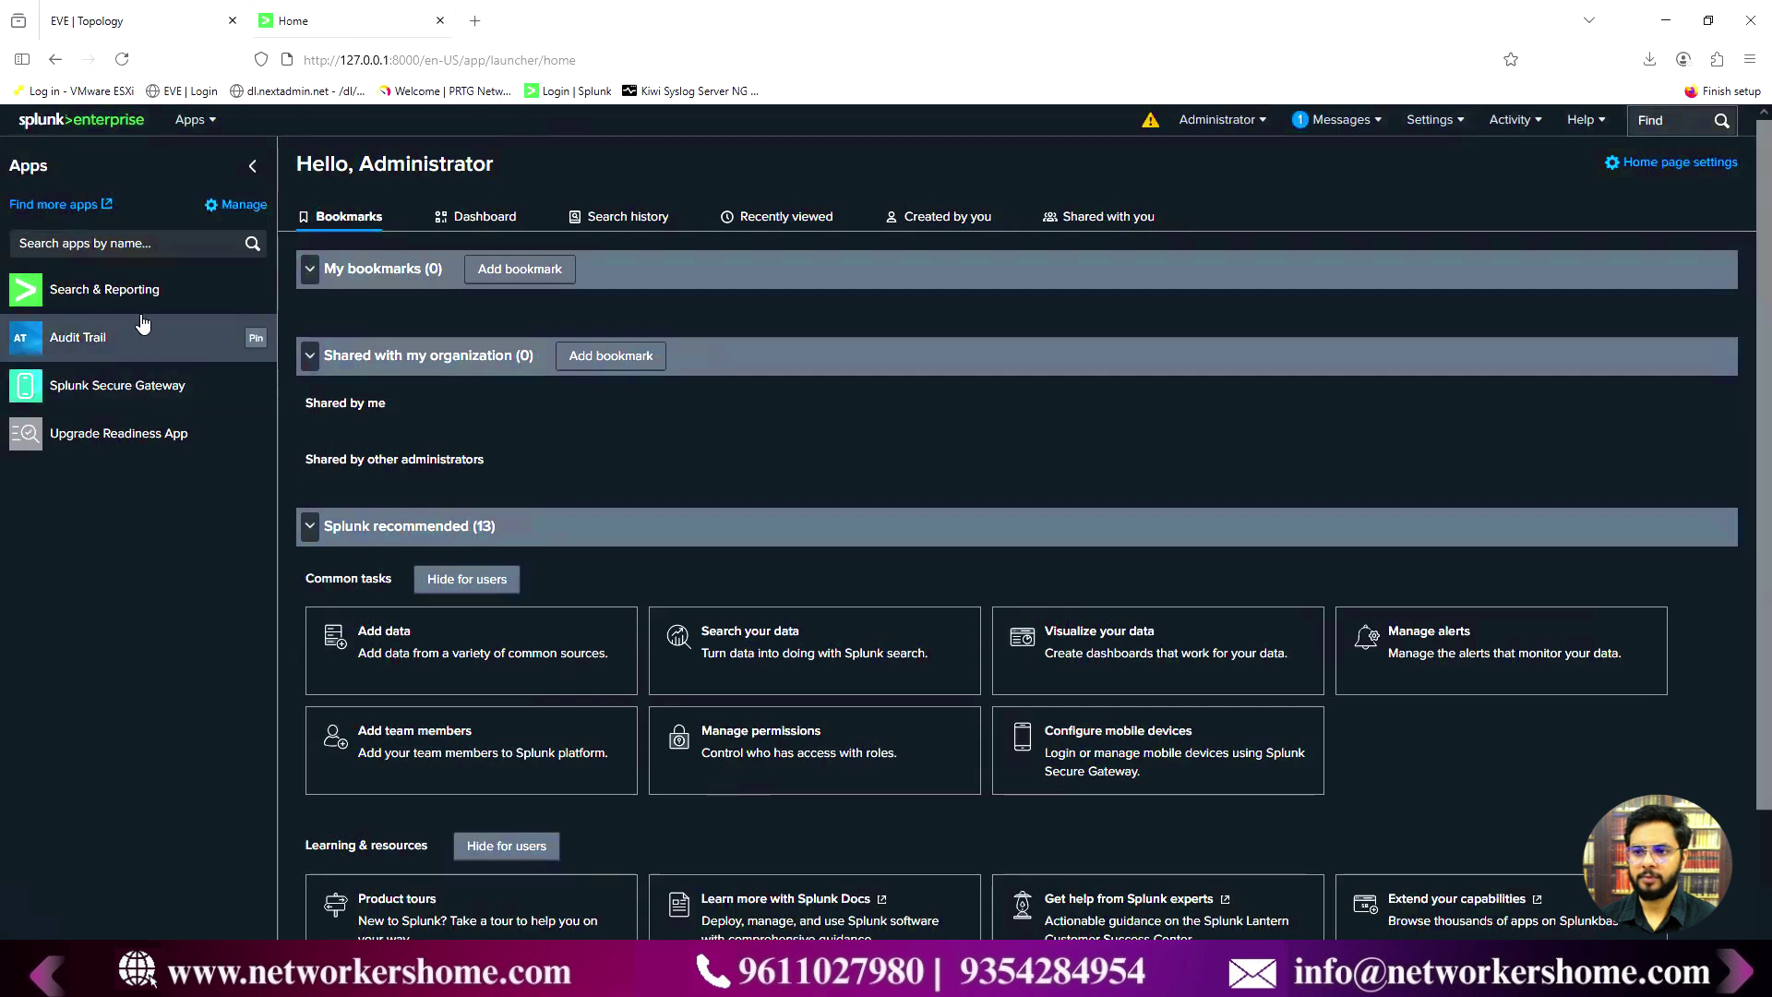
- In Search & Reporting, run index="cisco_devices" over the last 24 hours
left_click(142, 301)
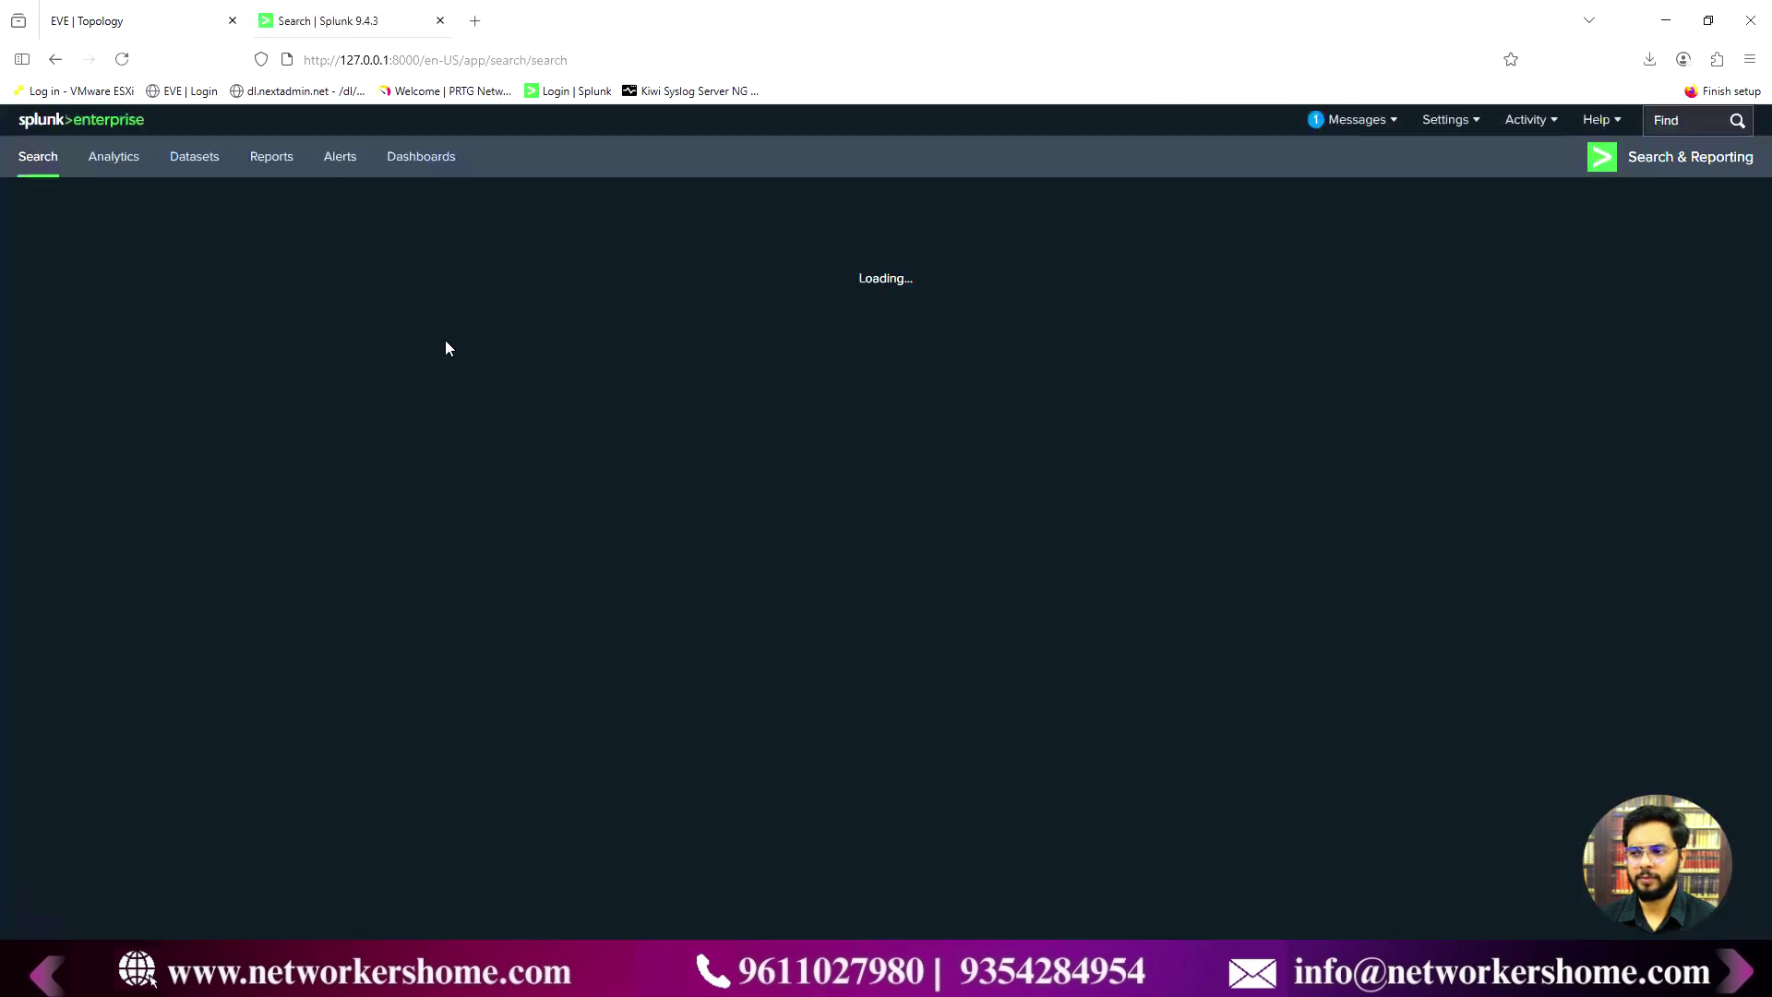
left_click(134, 242)
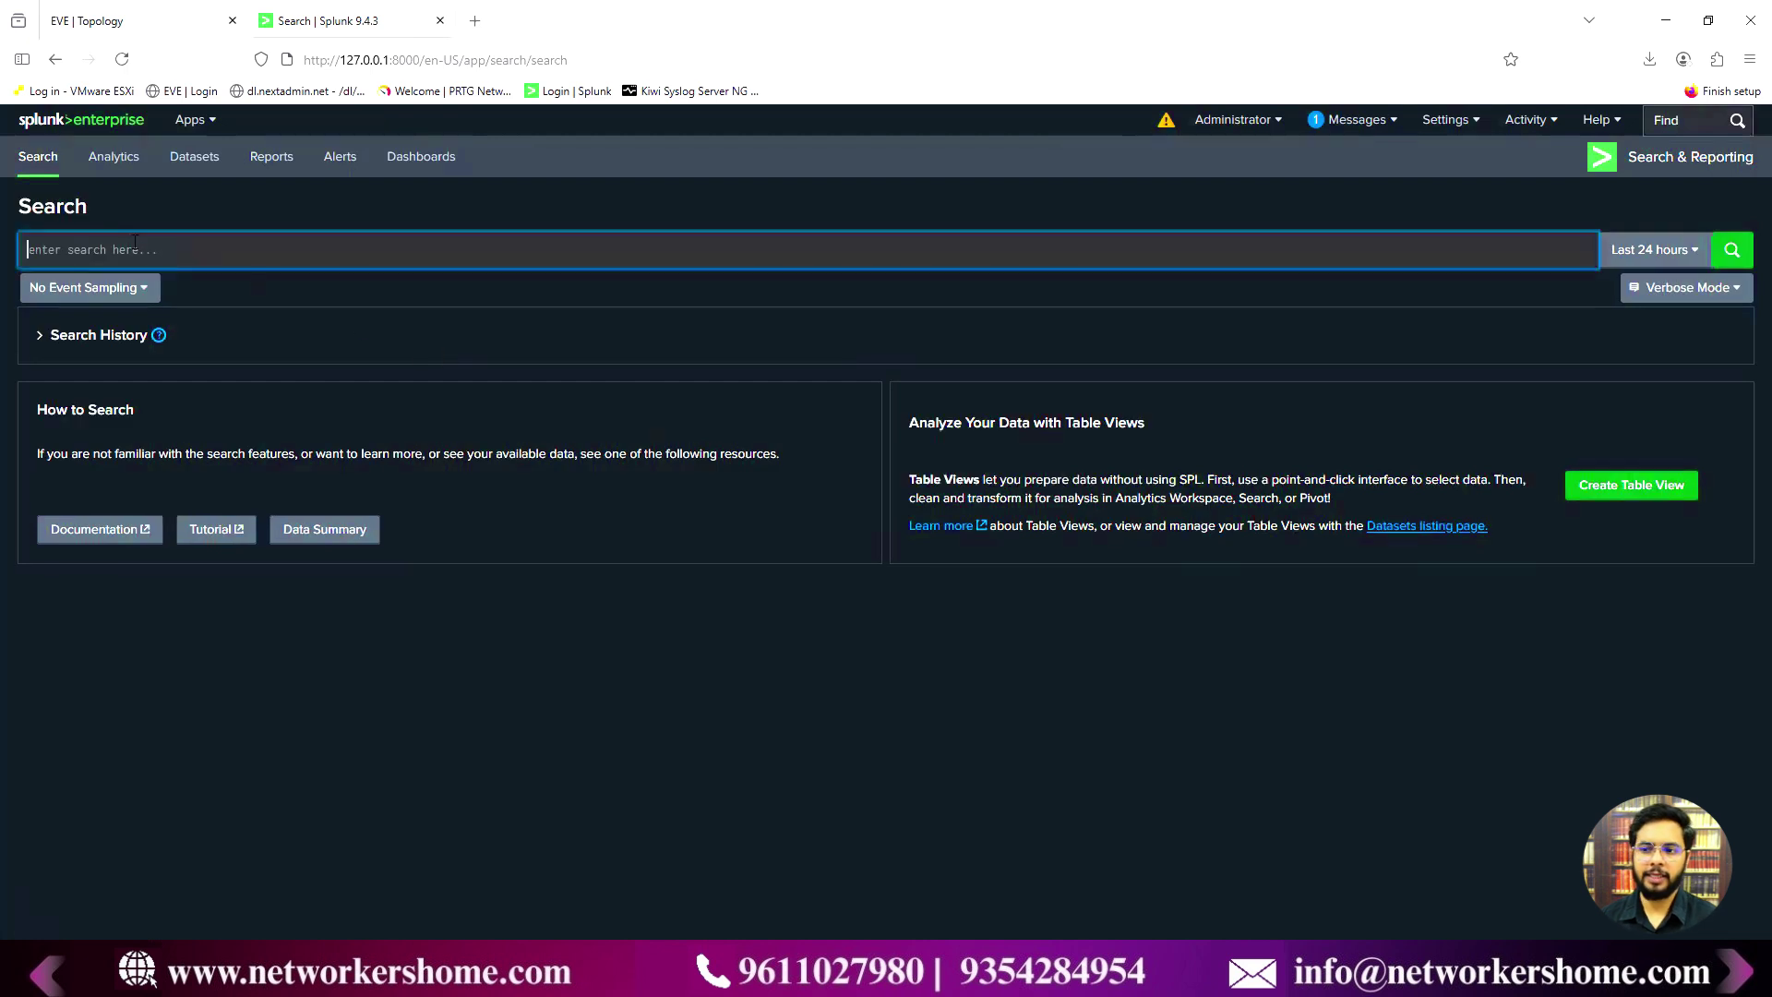
type("index=Cisco_")
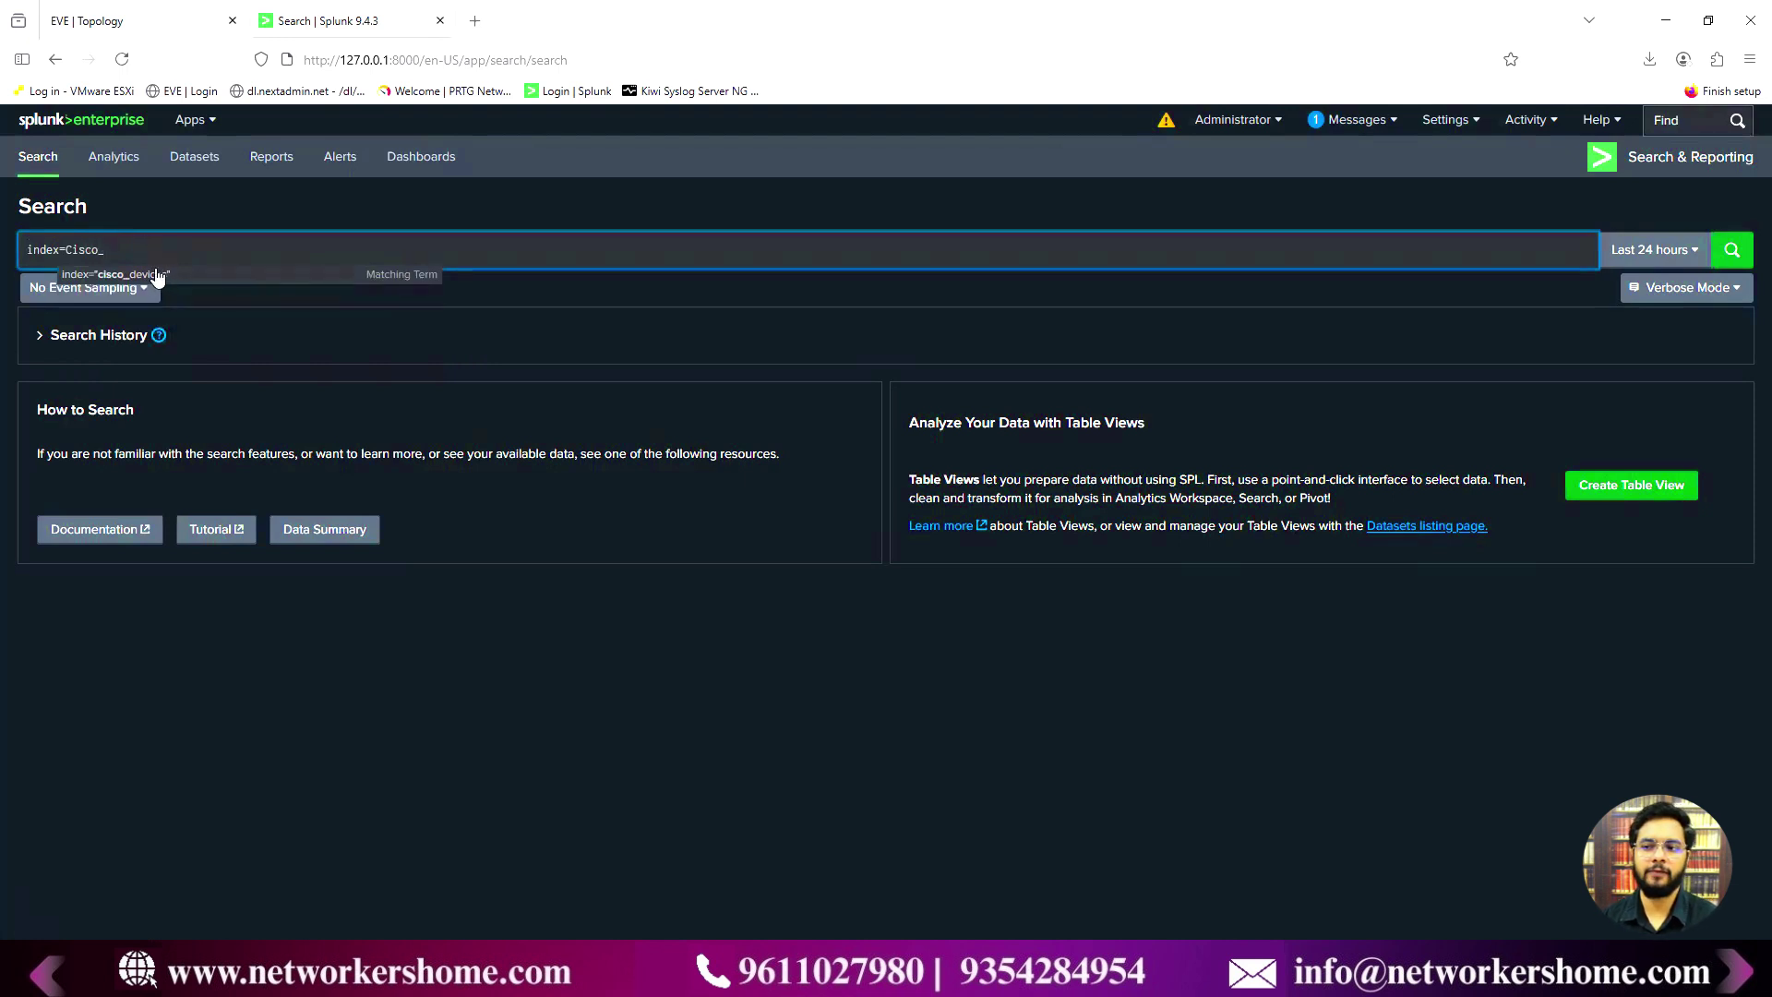
left_click(188, 274)
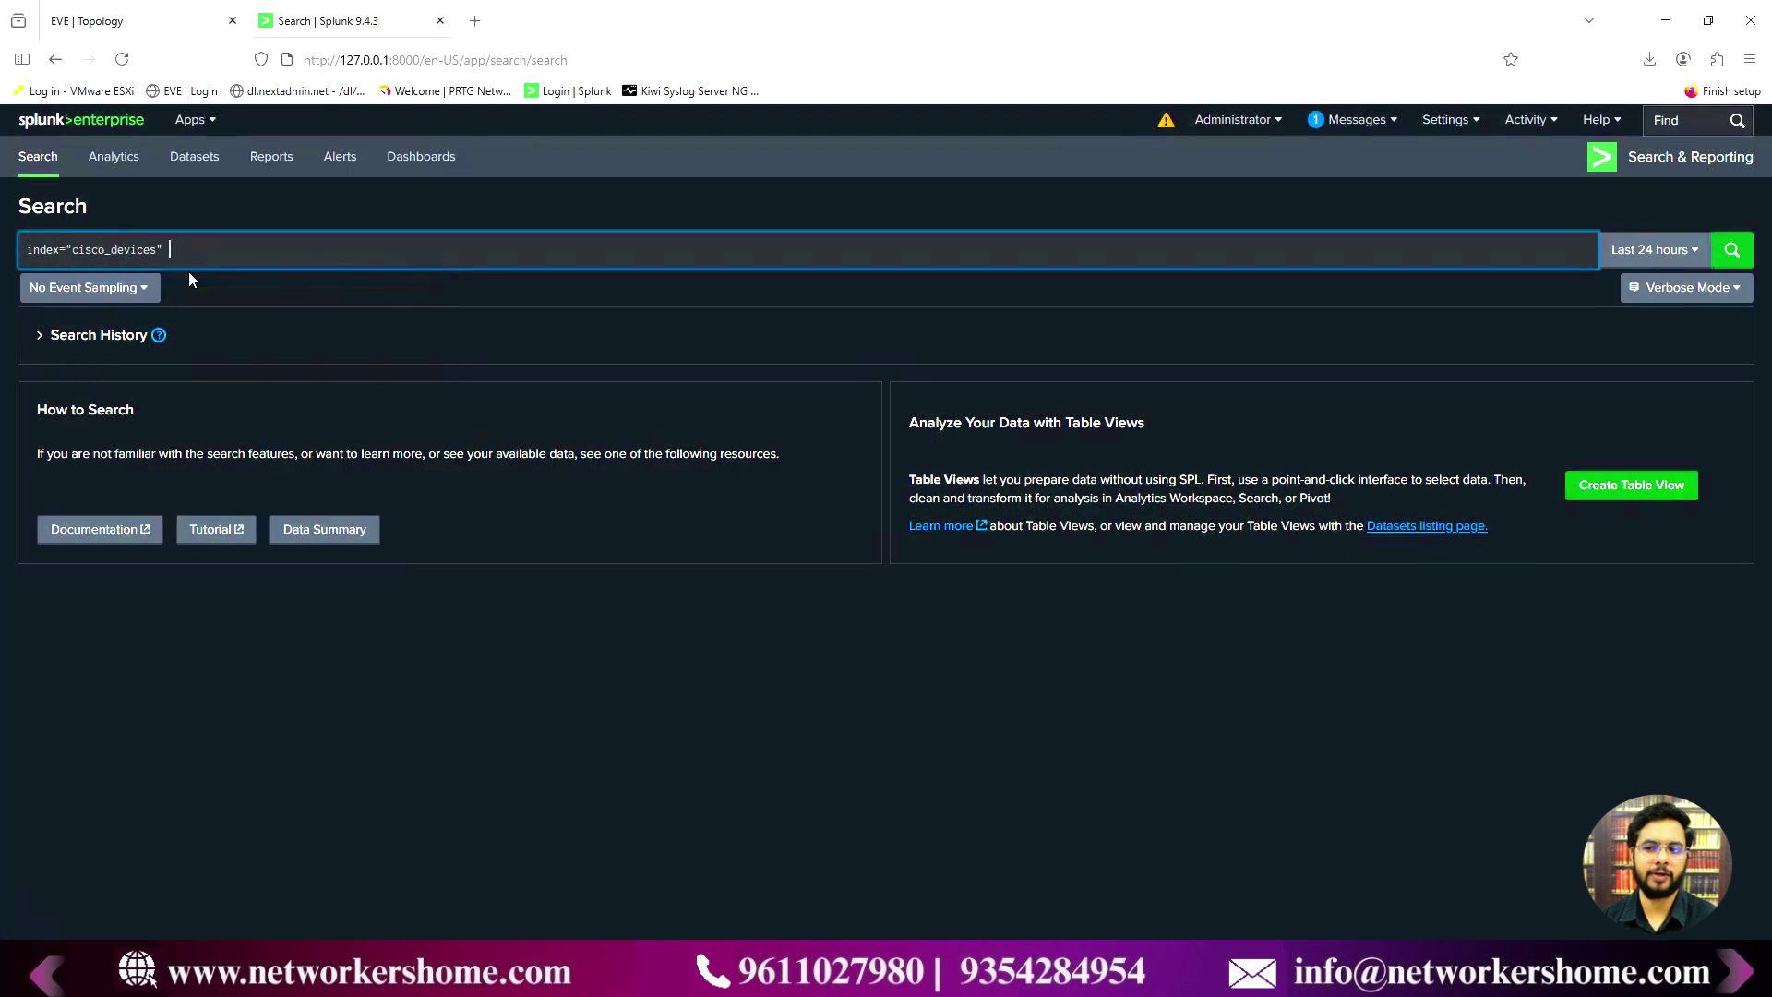
key("Return")
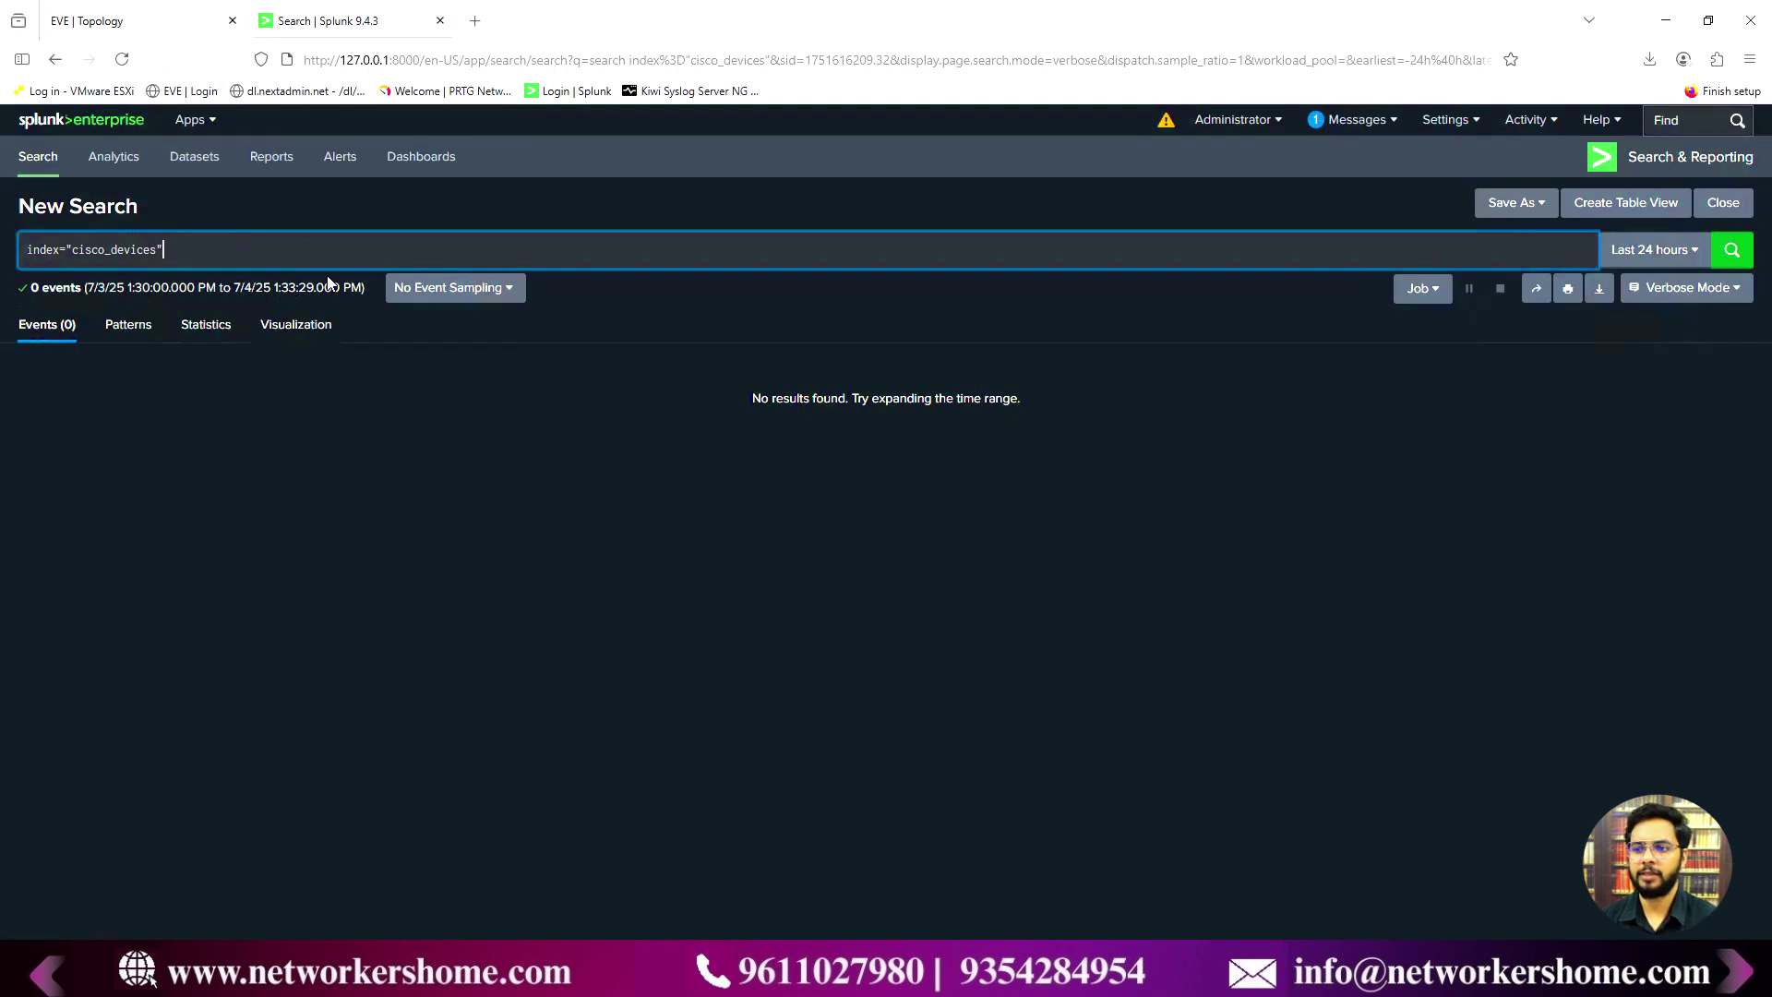
- Rerun the index="cisco_devices" search with the time range set to All time
left_click(1631, 263)
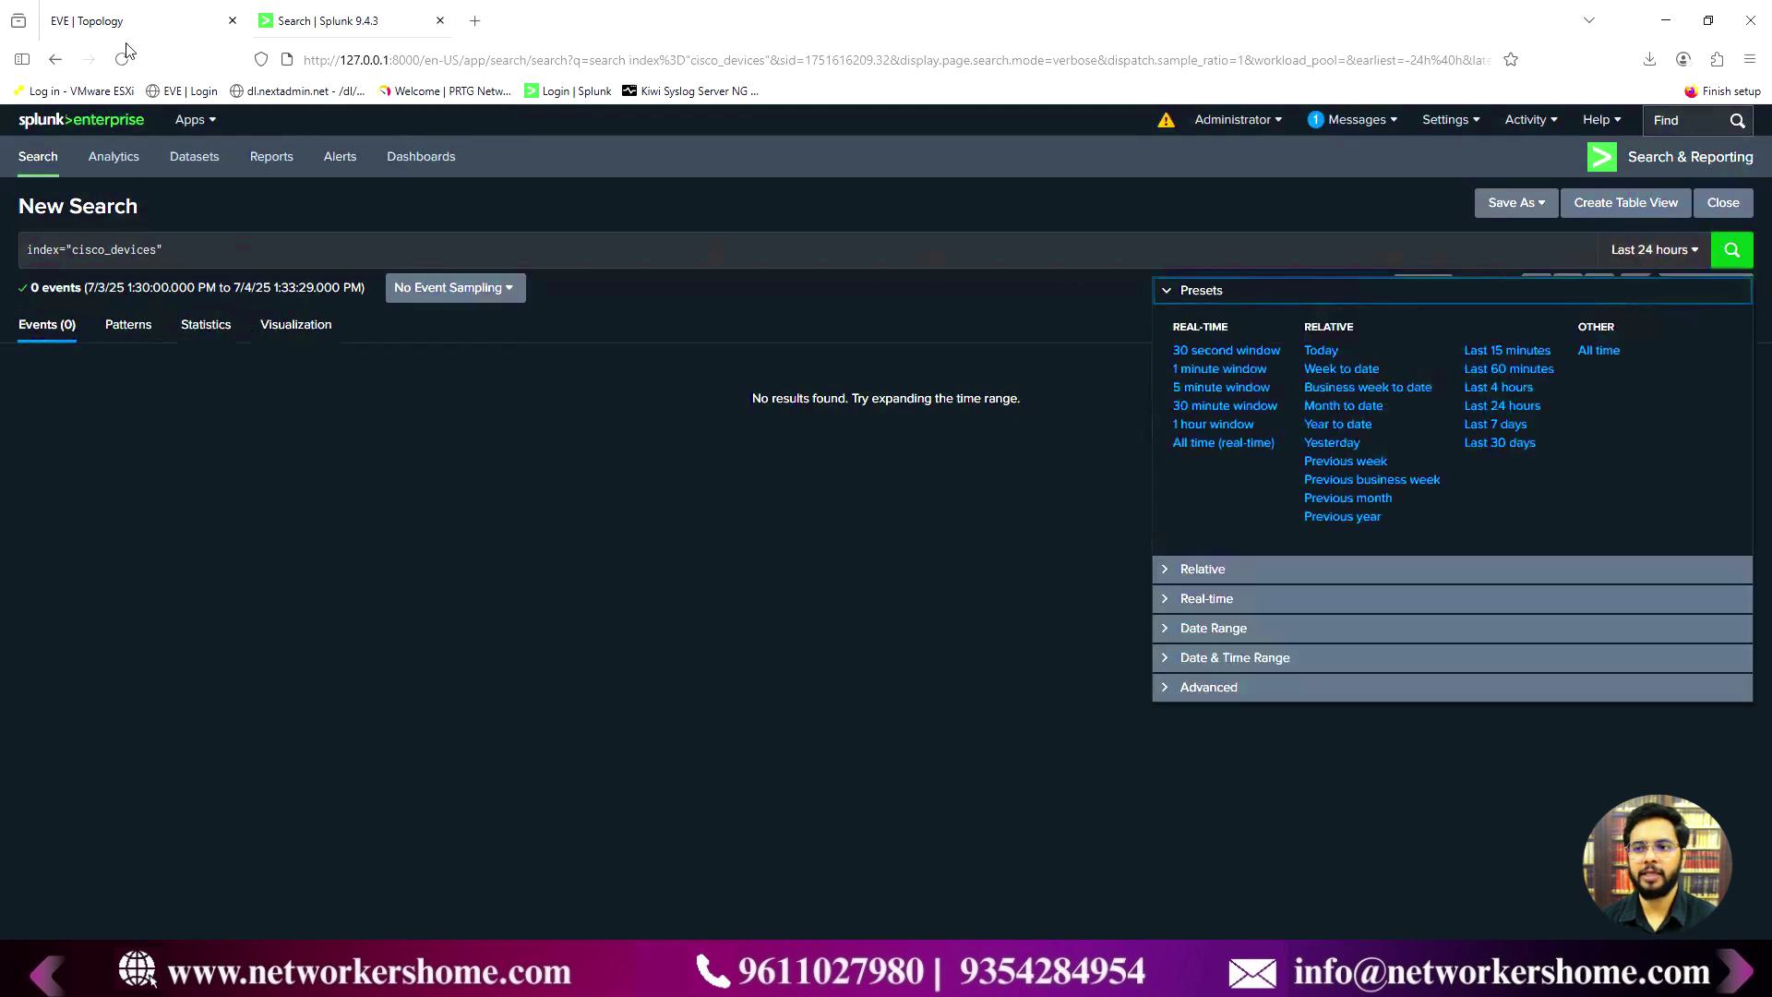
left_click(591, 637)
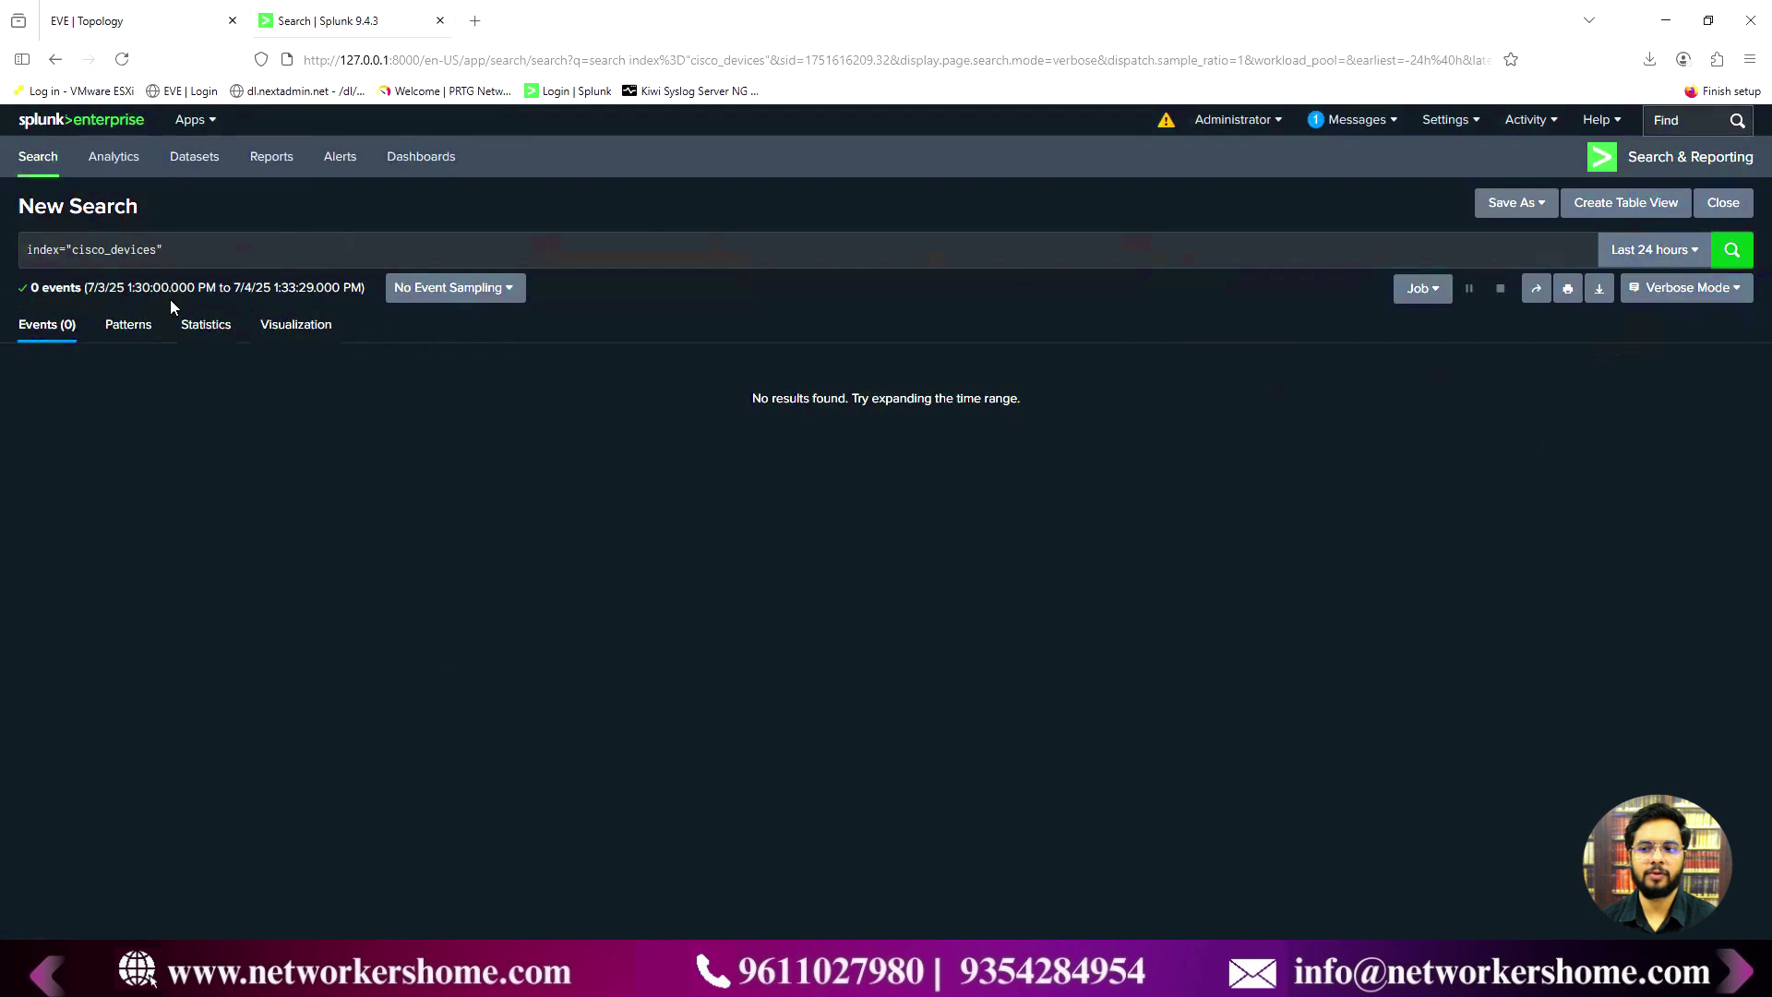
left_click(1645, 249)
left_click(1612, 351)
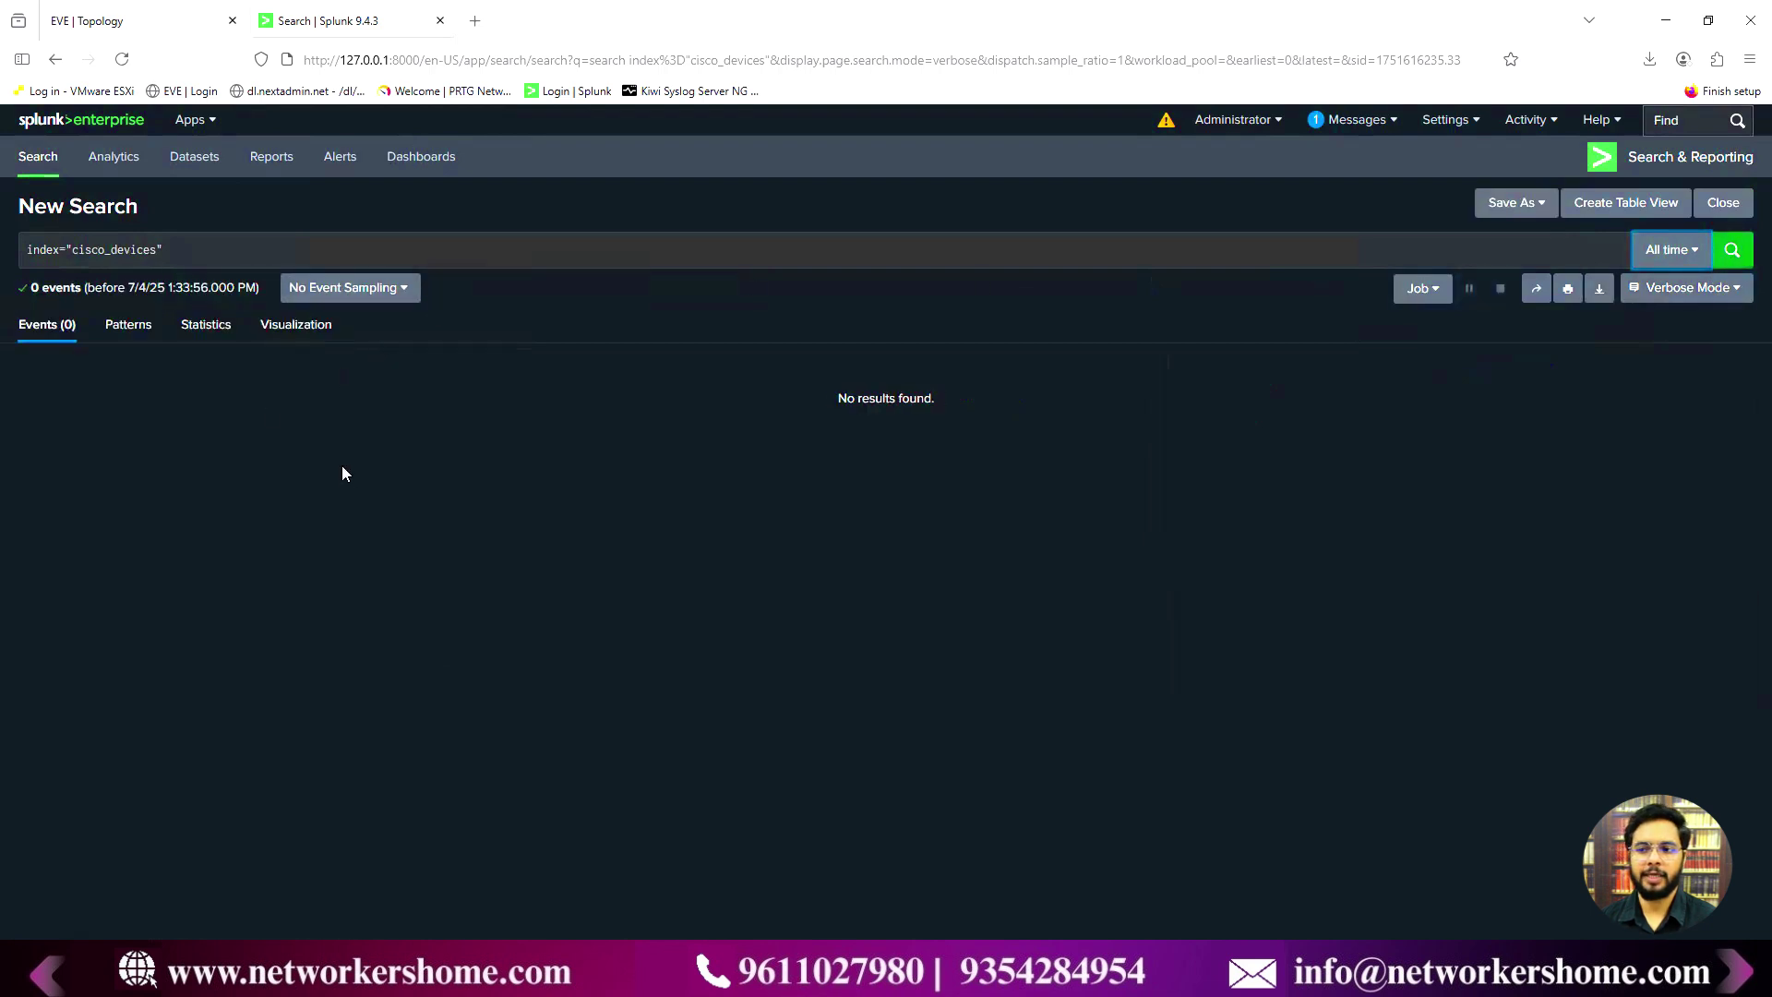
left_click(122, 20)
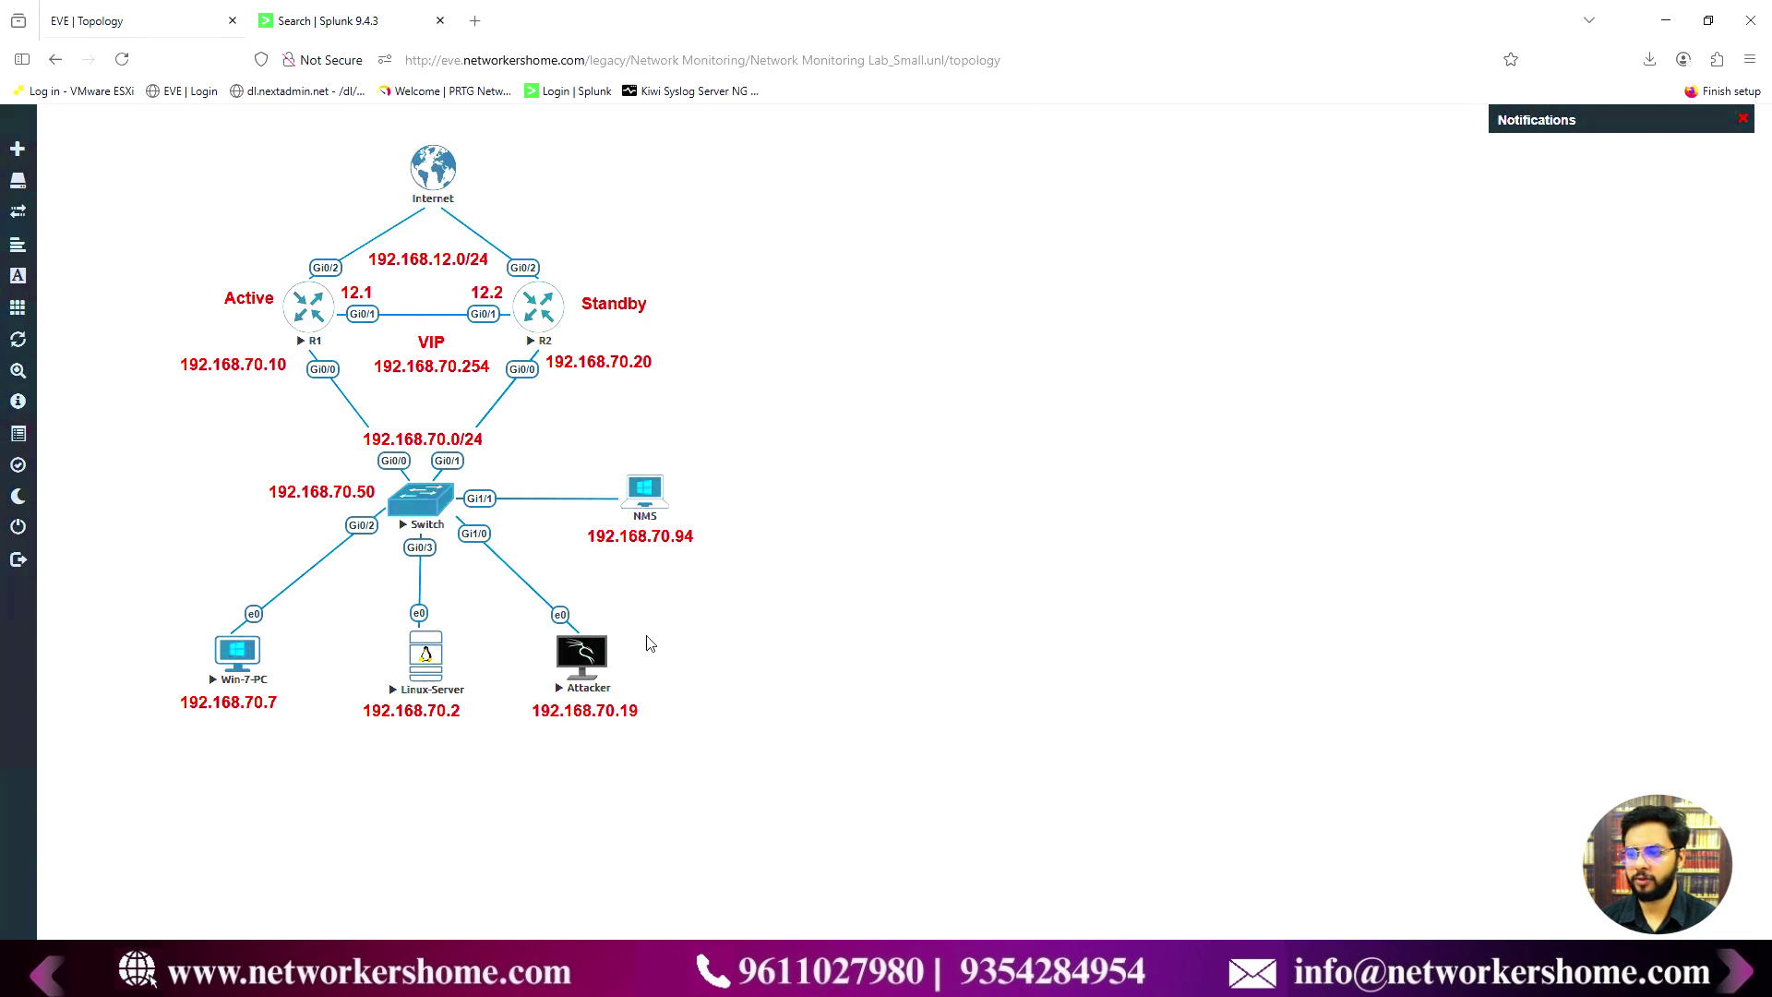
- On R1, bring GigabitEthernet0/3 up with no shutdown, then shut it down again
key("alt+Tab")
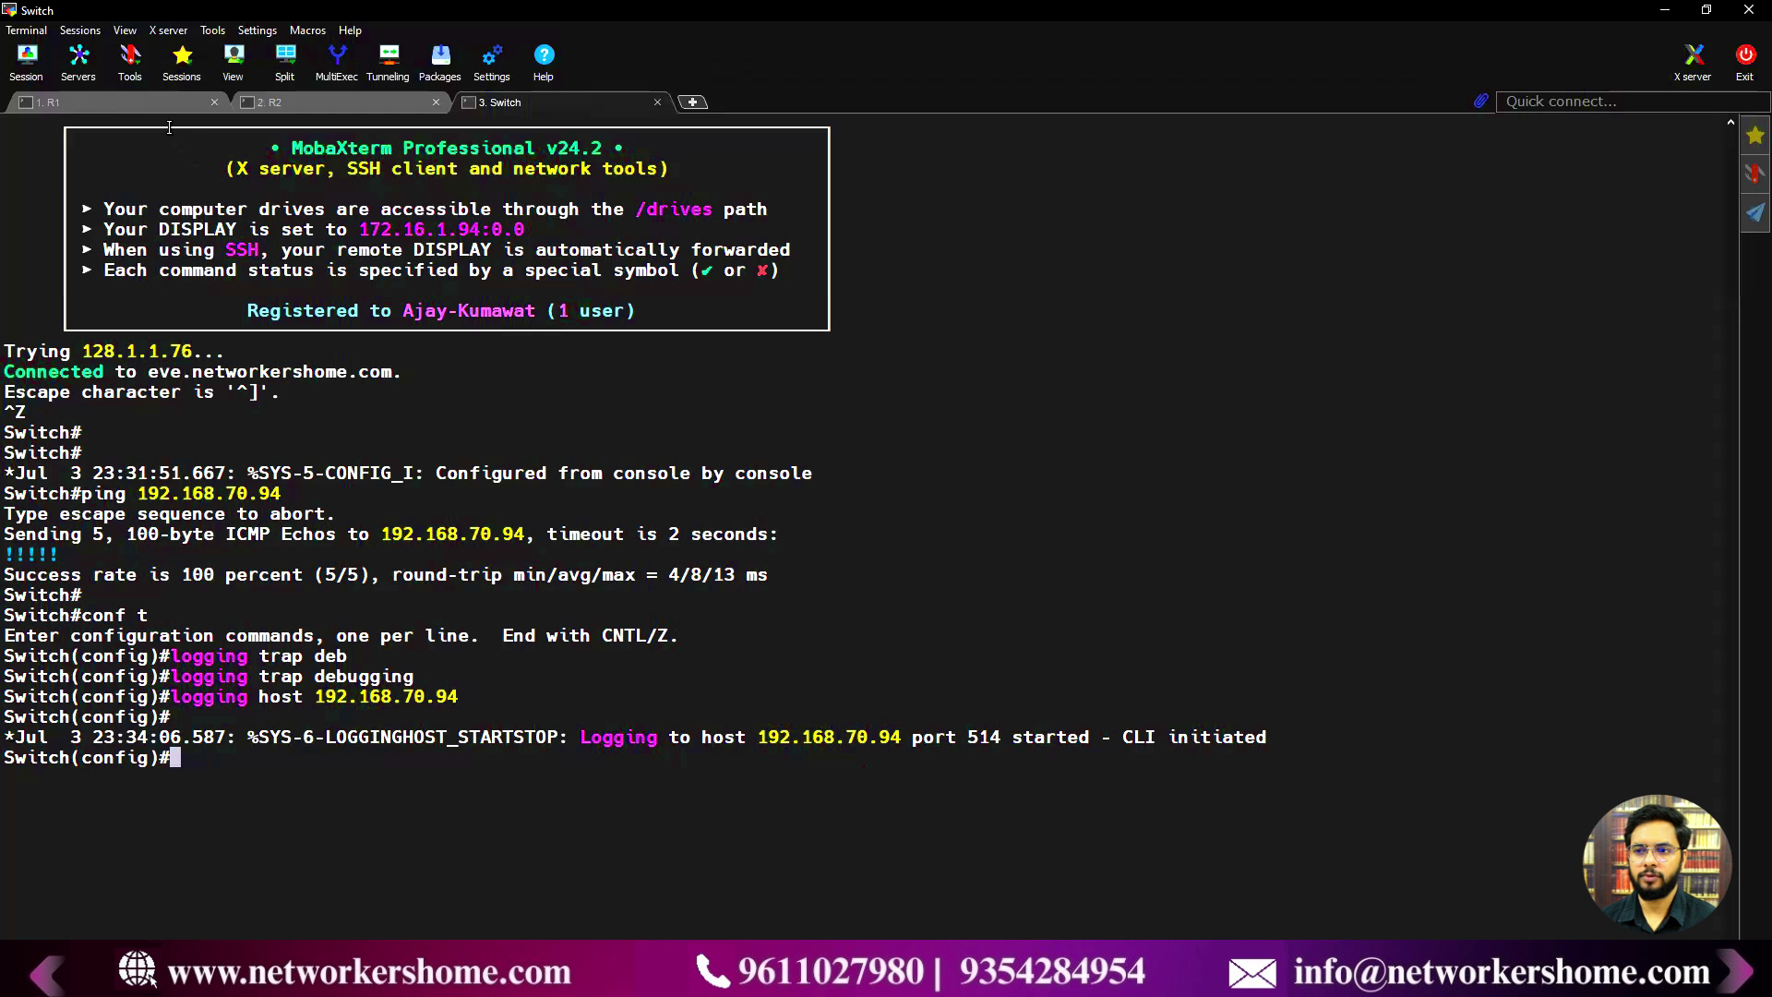
left_click(164, 98)
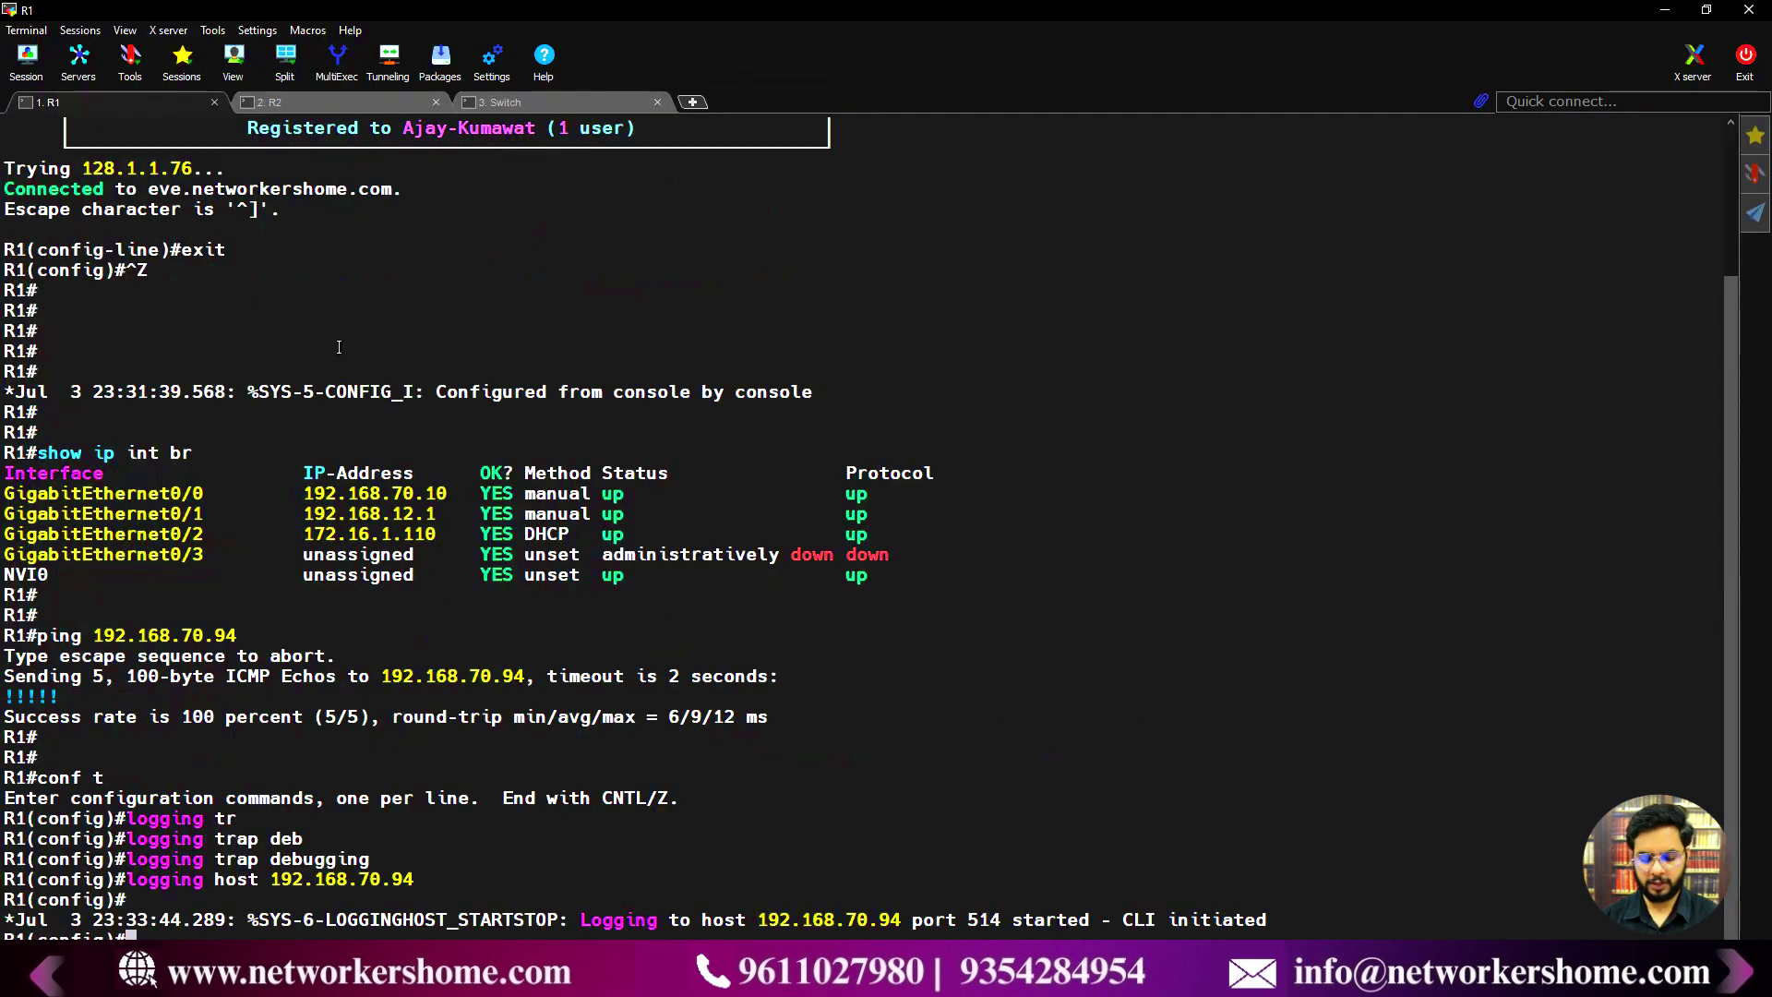
key("Return")
key("Return")
type("int g0/")
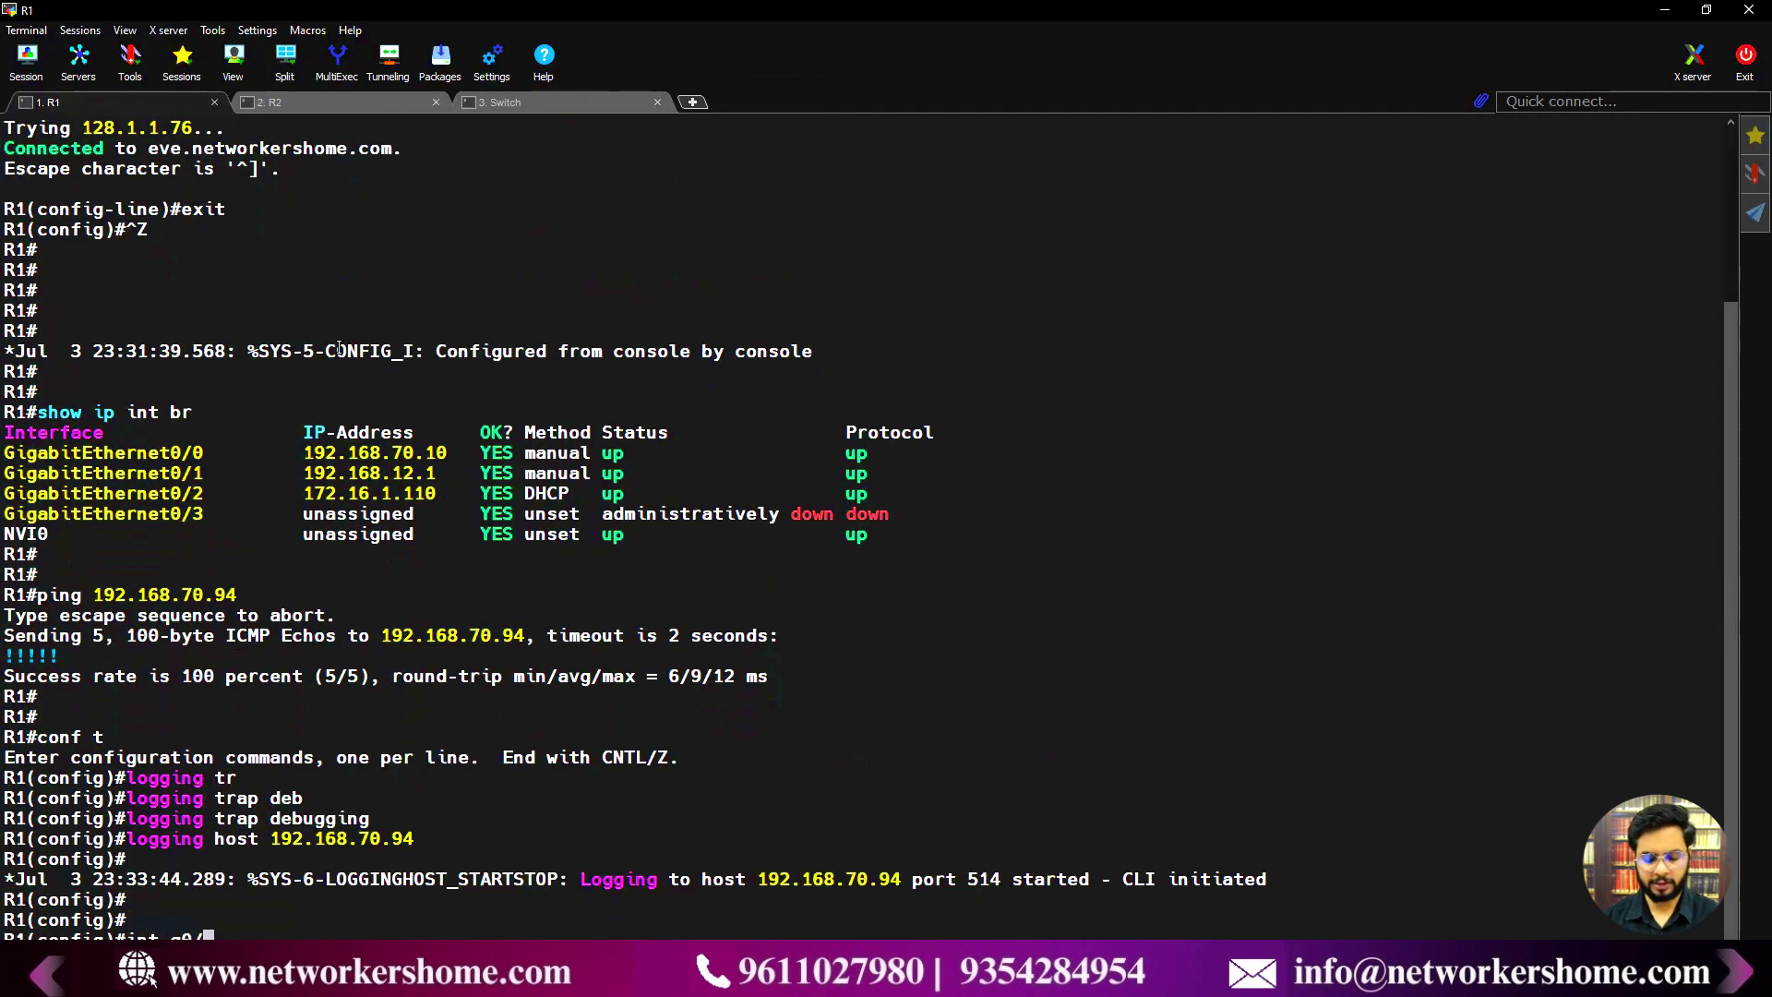
type("3")
key("Return")
type("no sh")
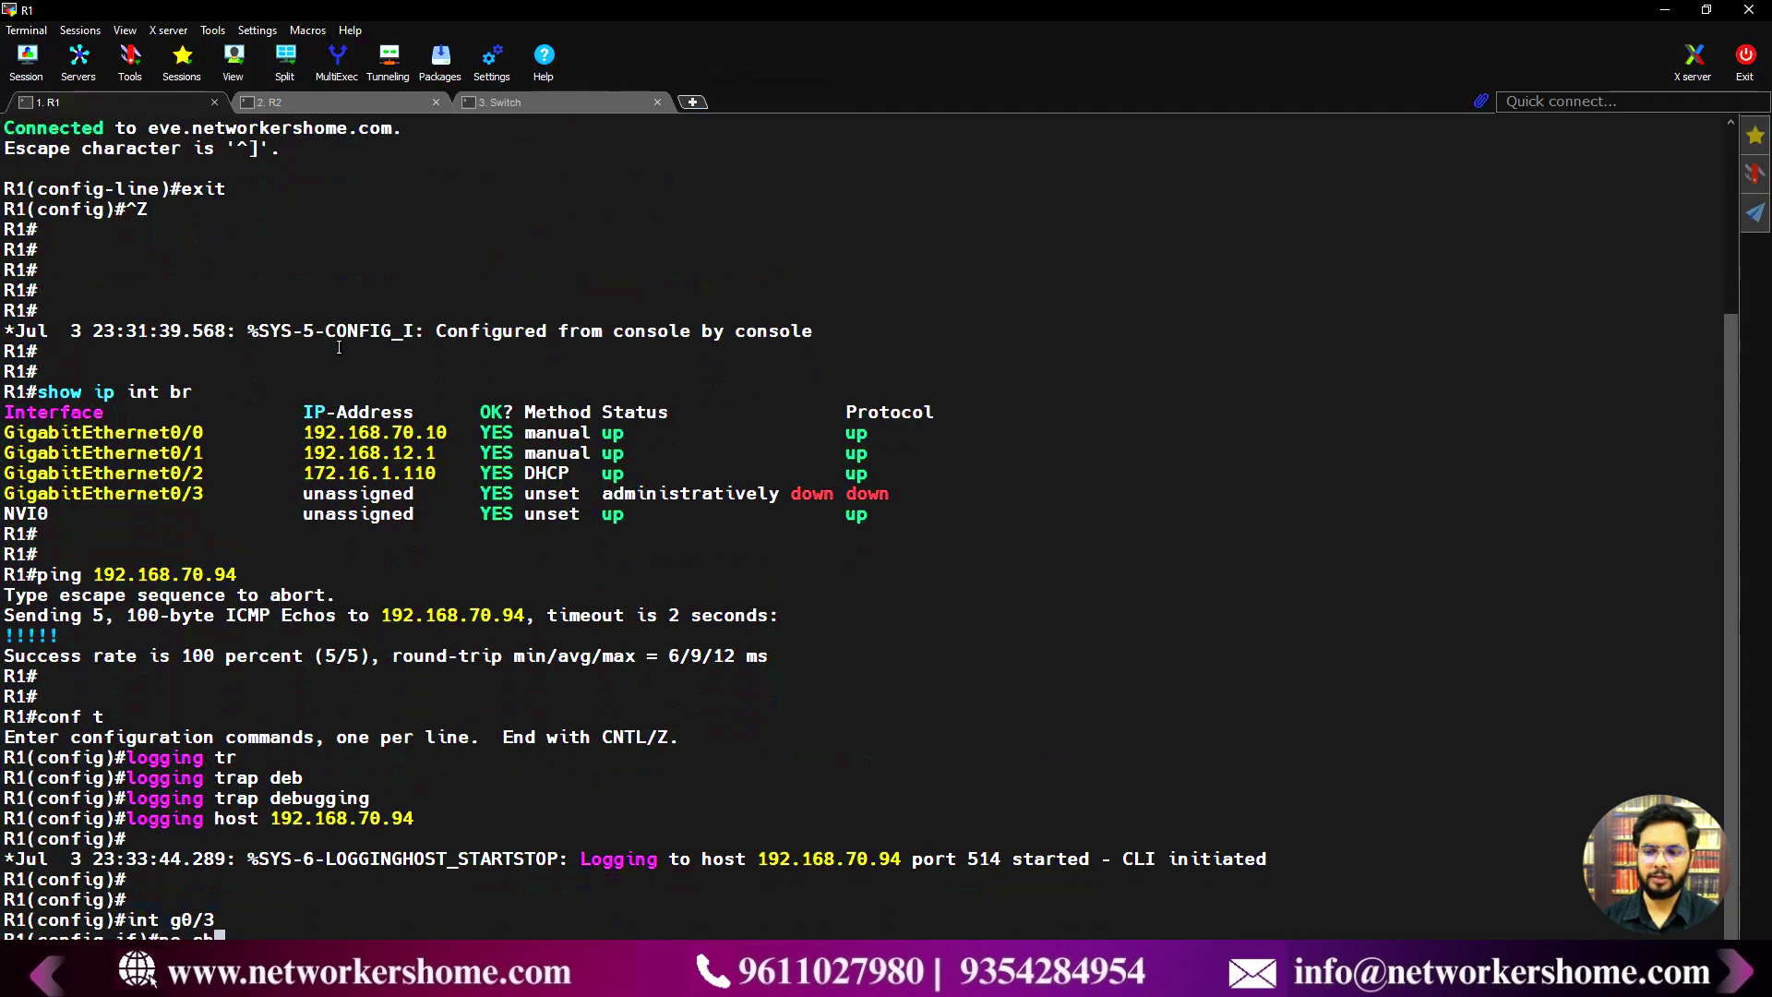
key("Return")
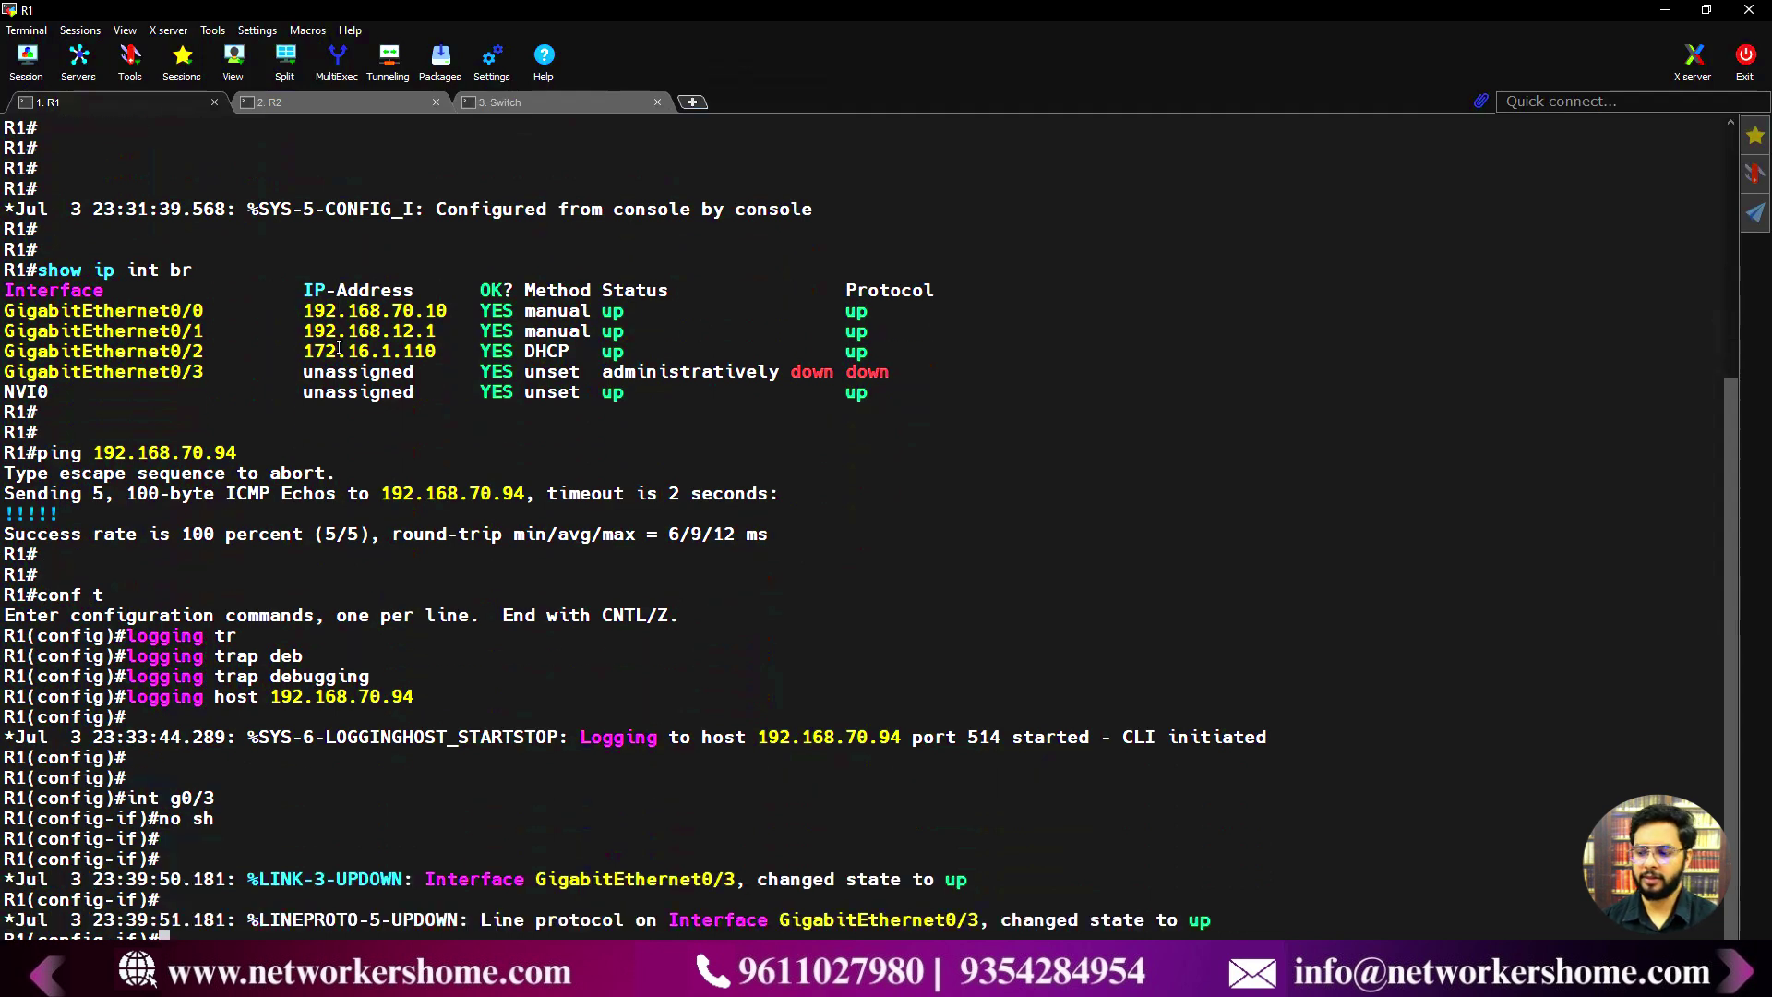
type("sh")
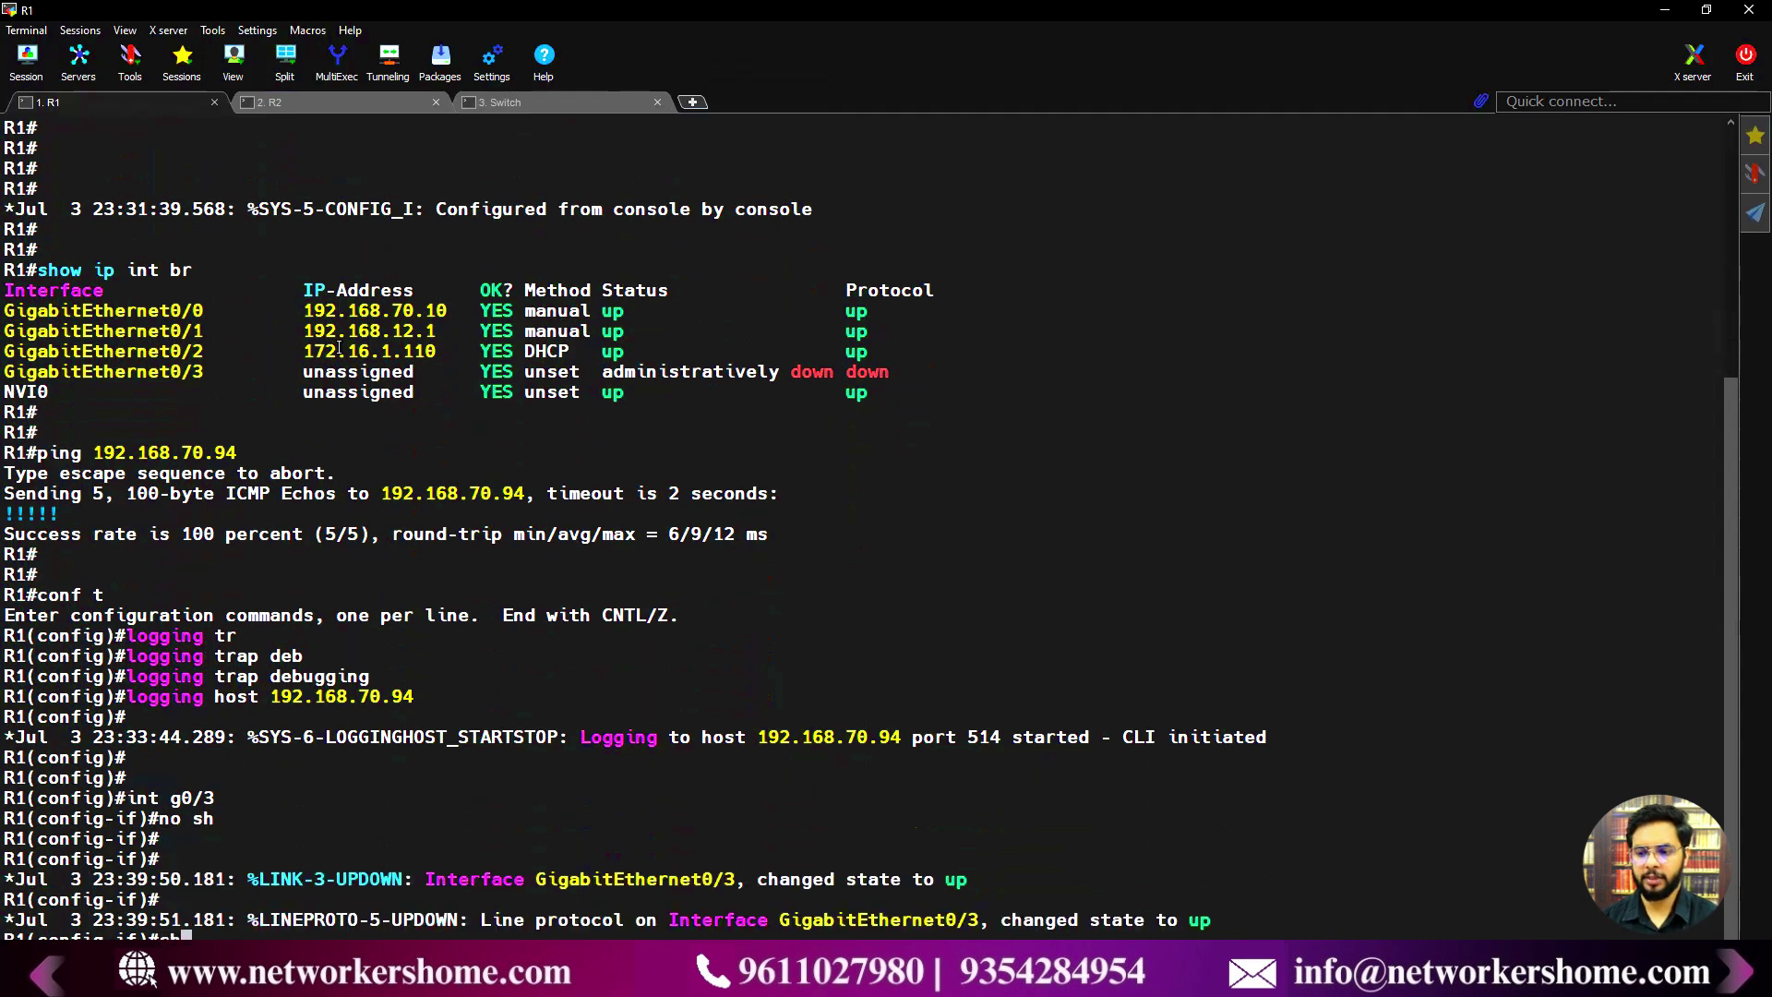
key("Return")
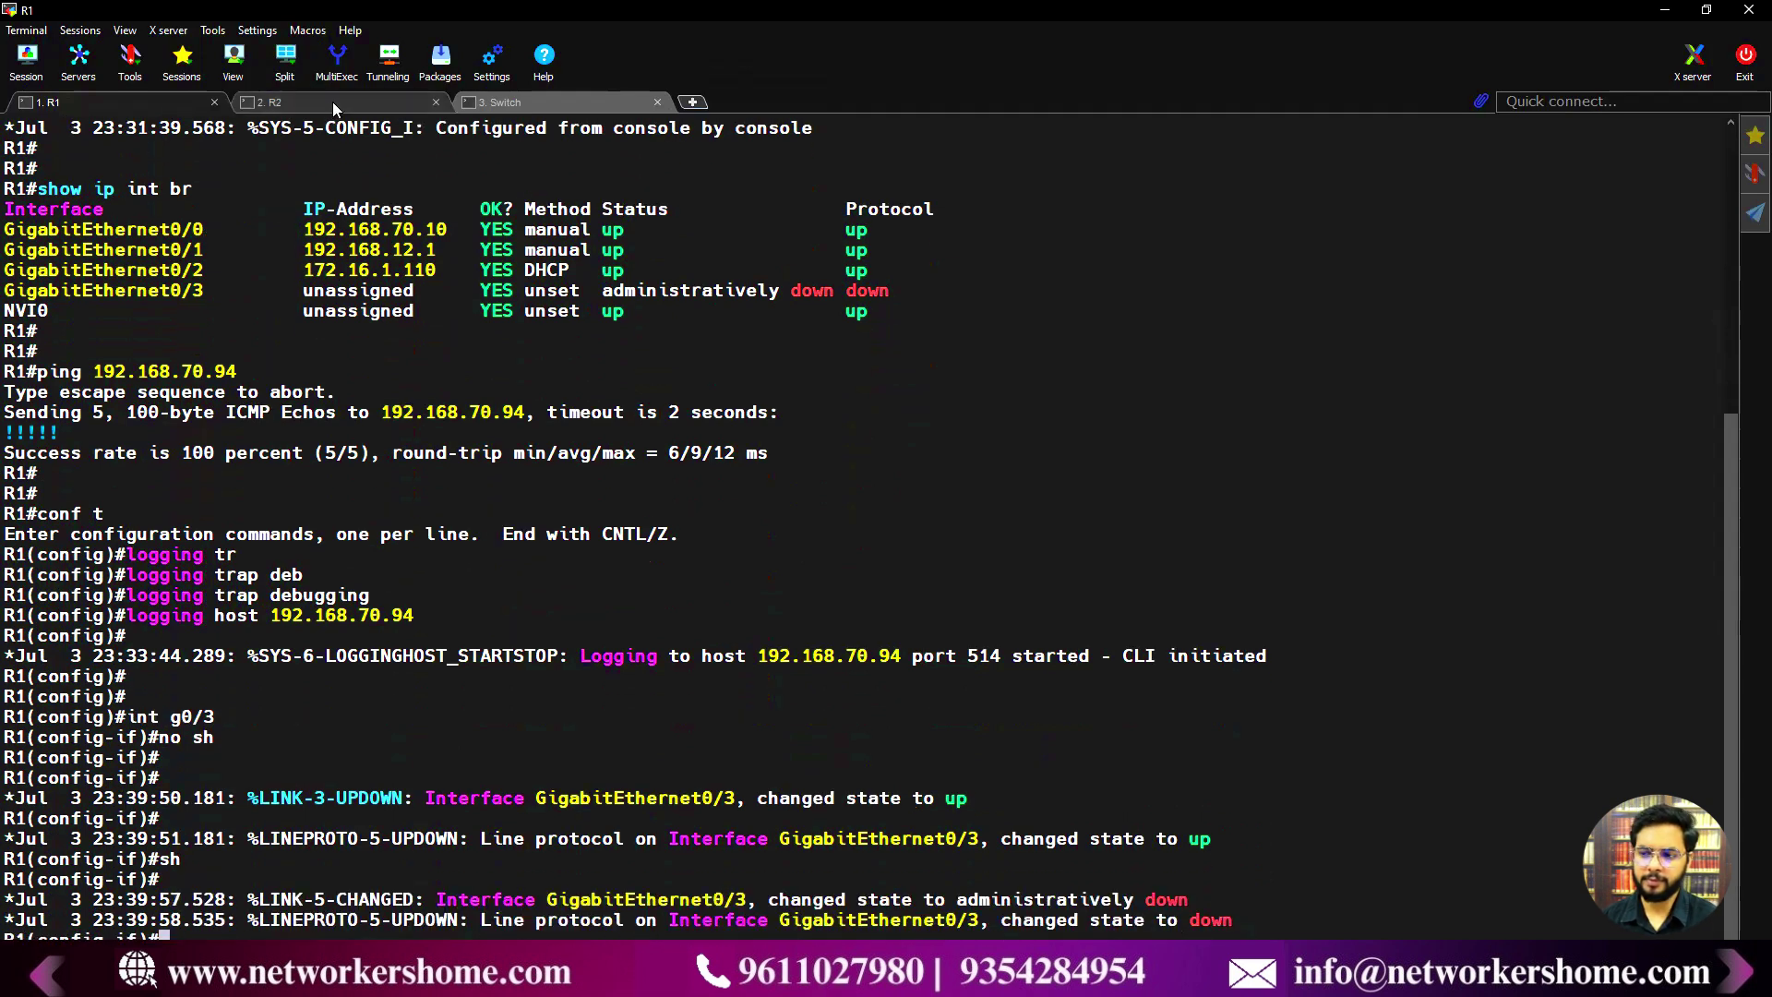
left_click(332, 99)
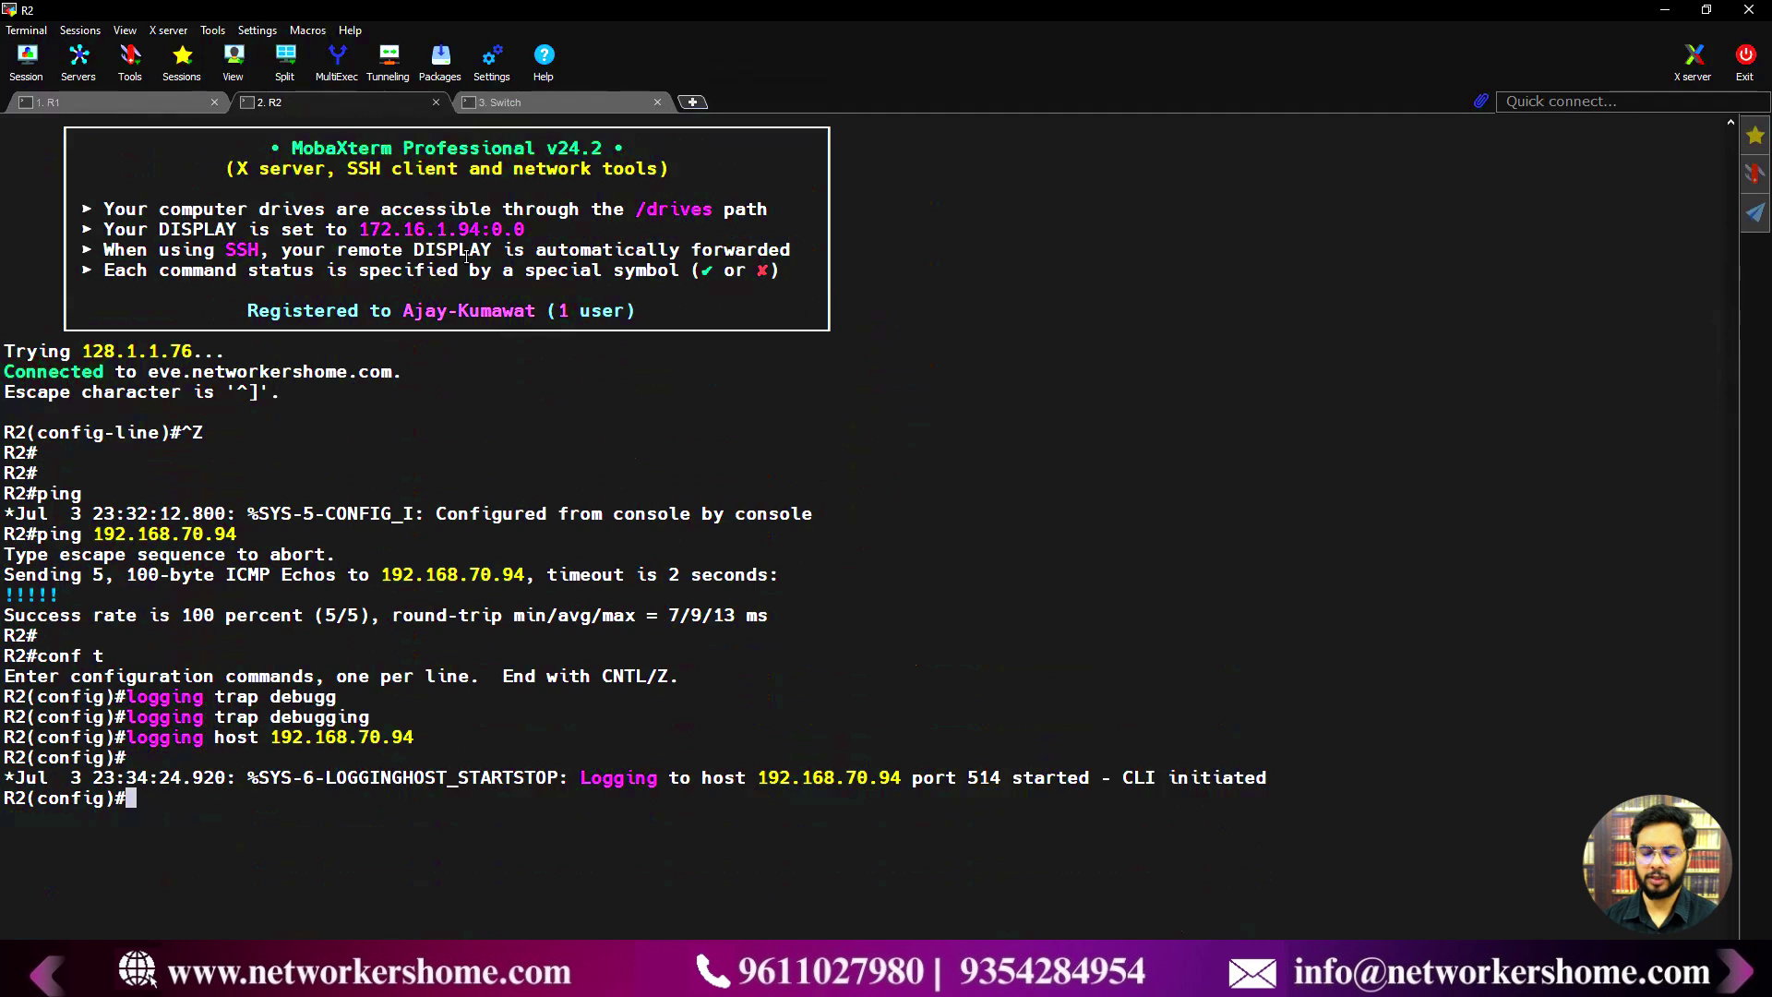
- On R2, enable GigabitEthernet0/3 with no shutdown, then shut it down again
key("Return")
key("Return")
type("int g")
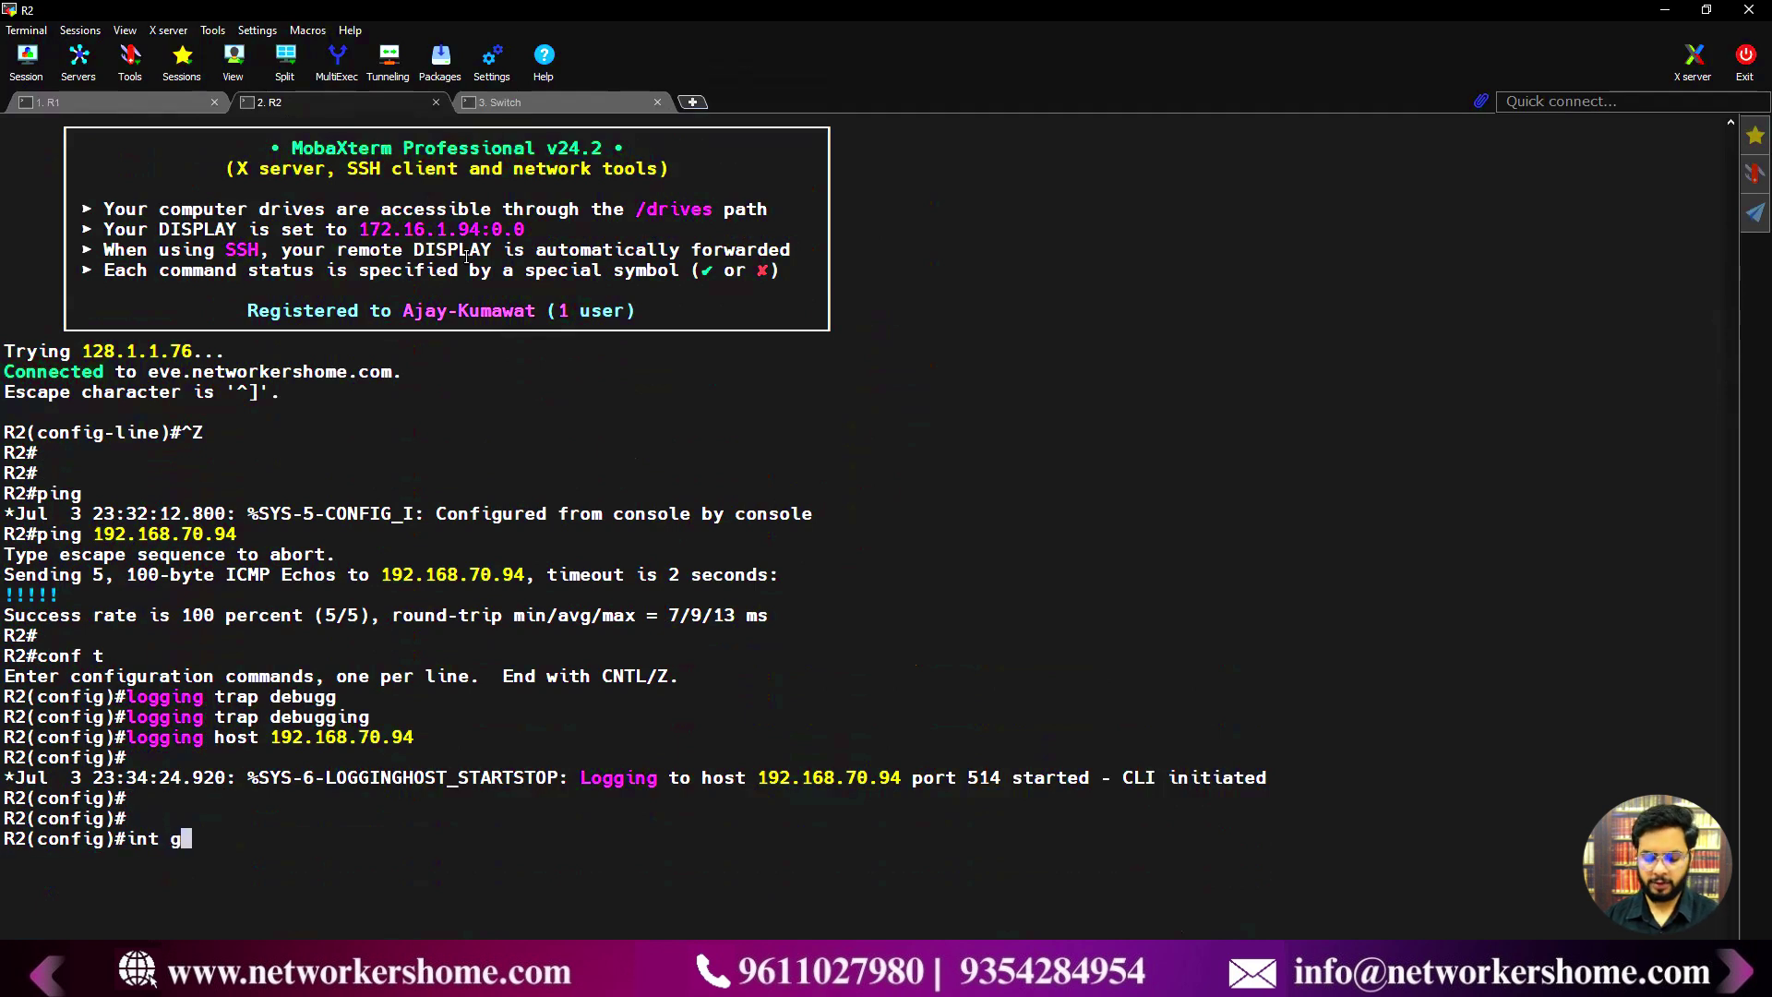
type("0/3")
key("Return")
type("sh")
key("BackSpace")
key("BackSpace")
type("no sh")
key("Return")
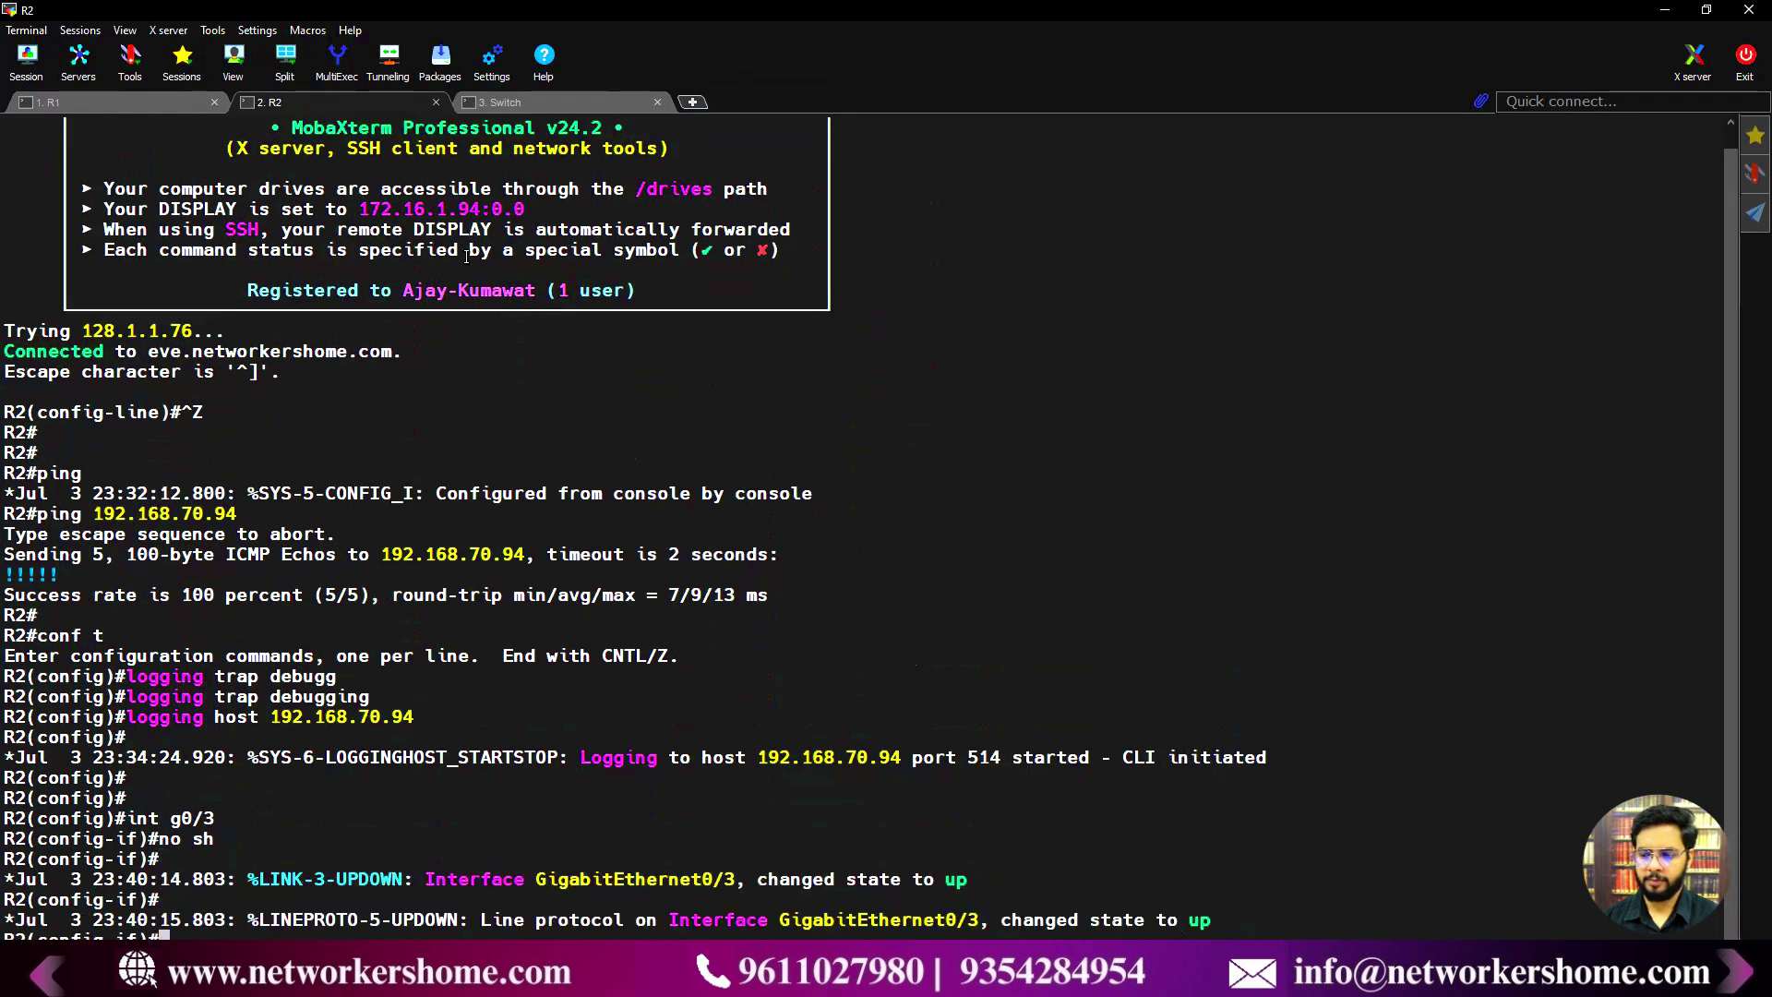
key("Return")
type("sh")
key("Return")
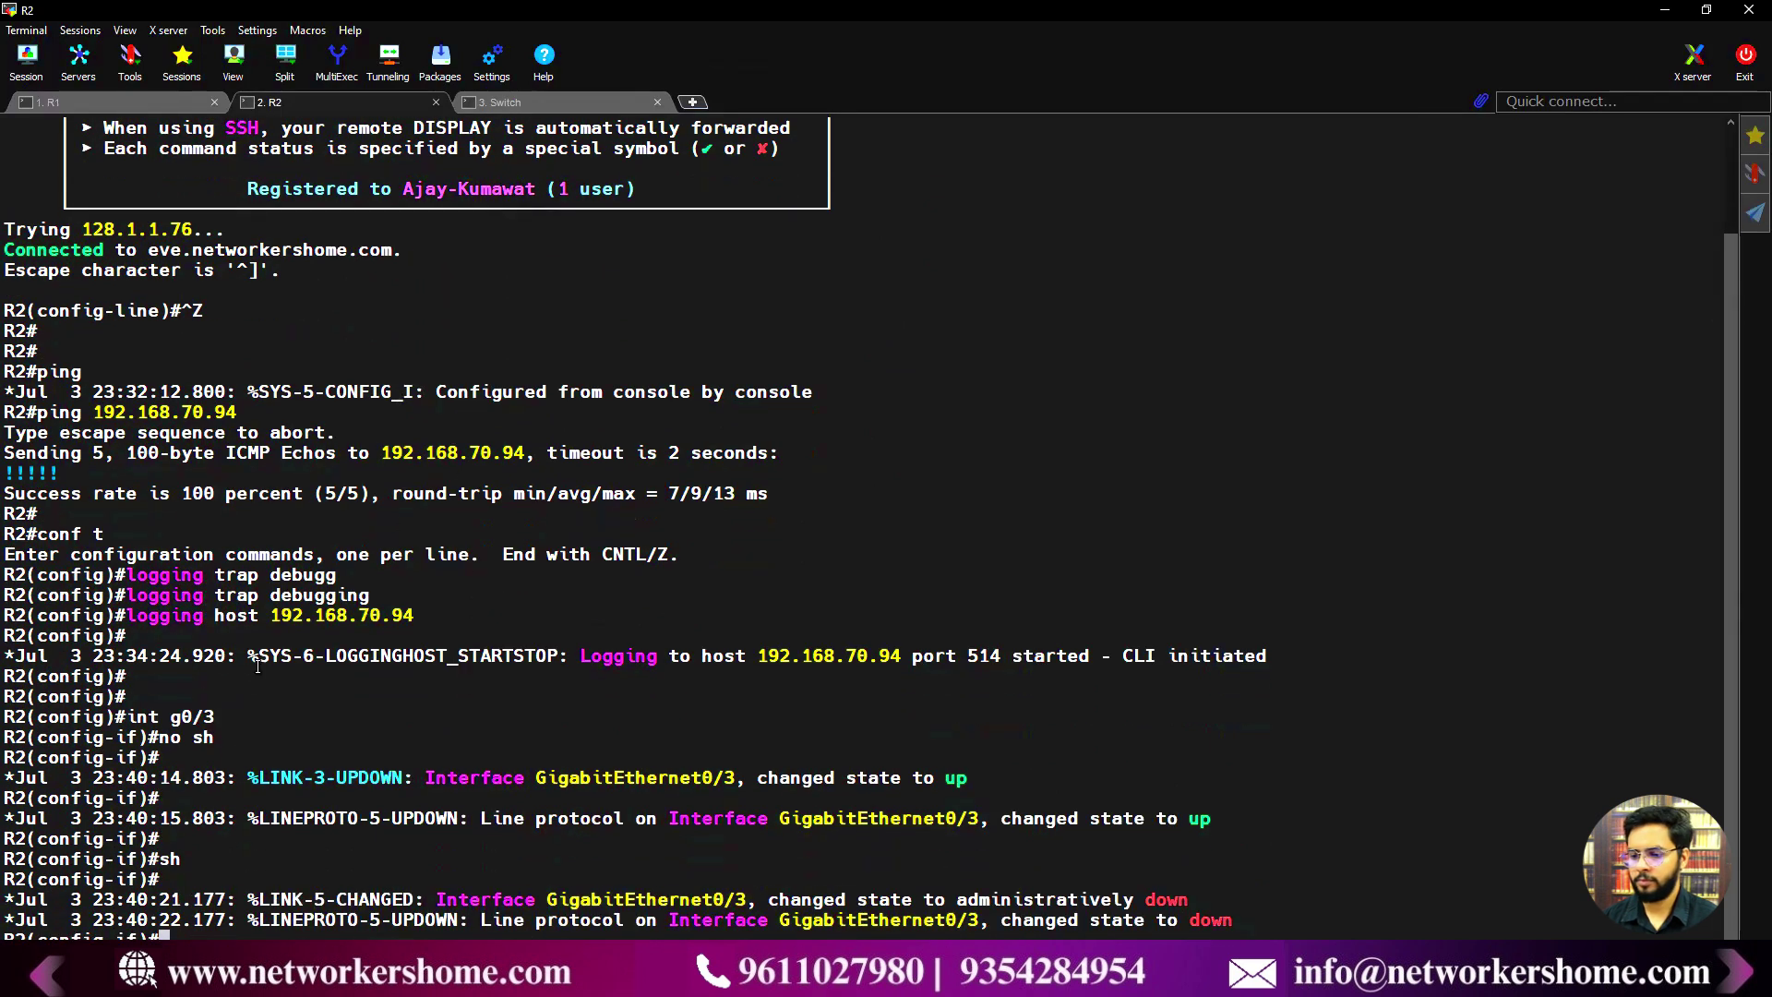
- On the Switch, shut down GigabitEthernet1/3 and re-enable it, then return to the browser
left_click(515, 104)
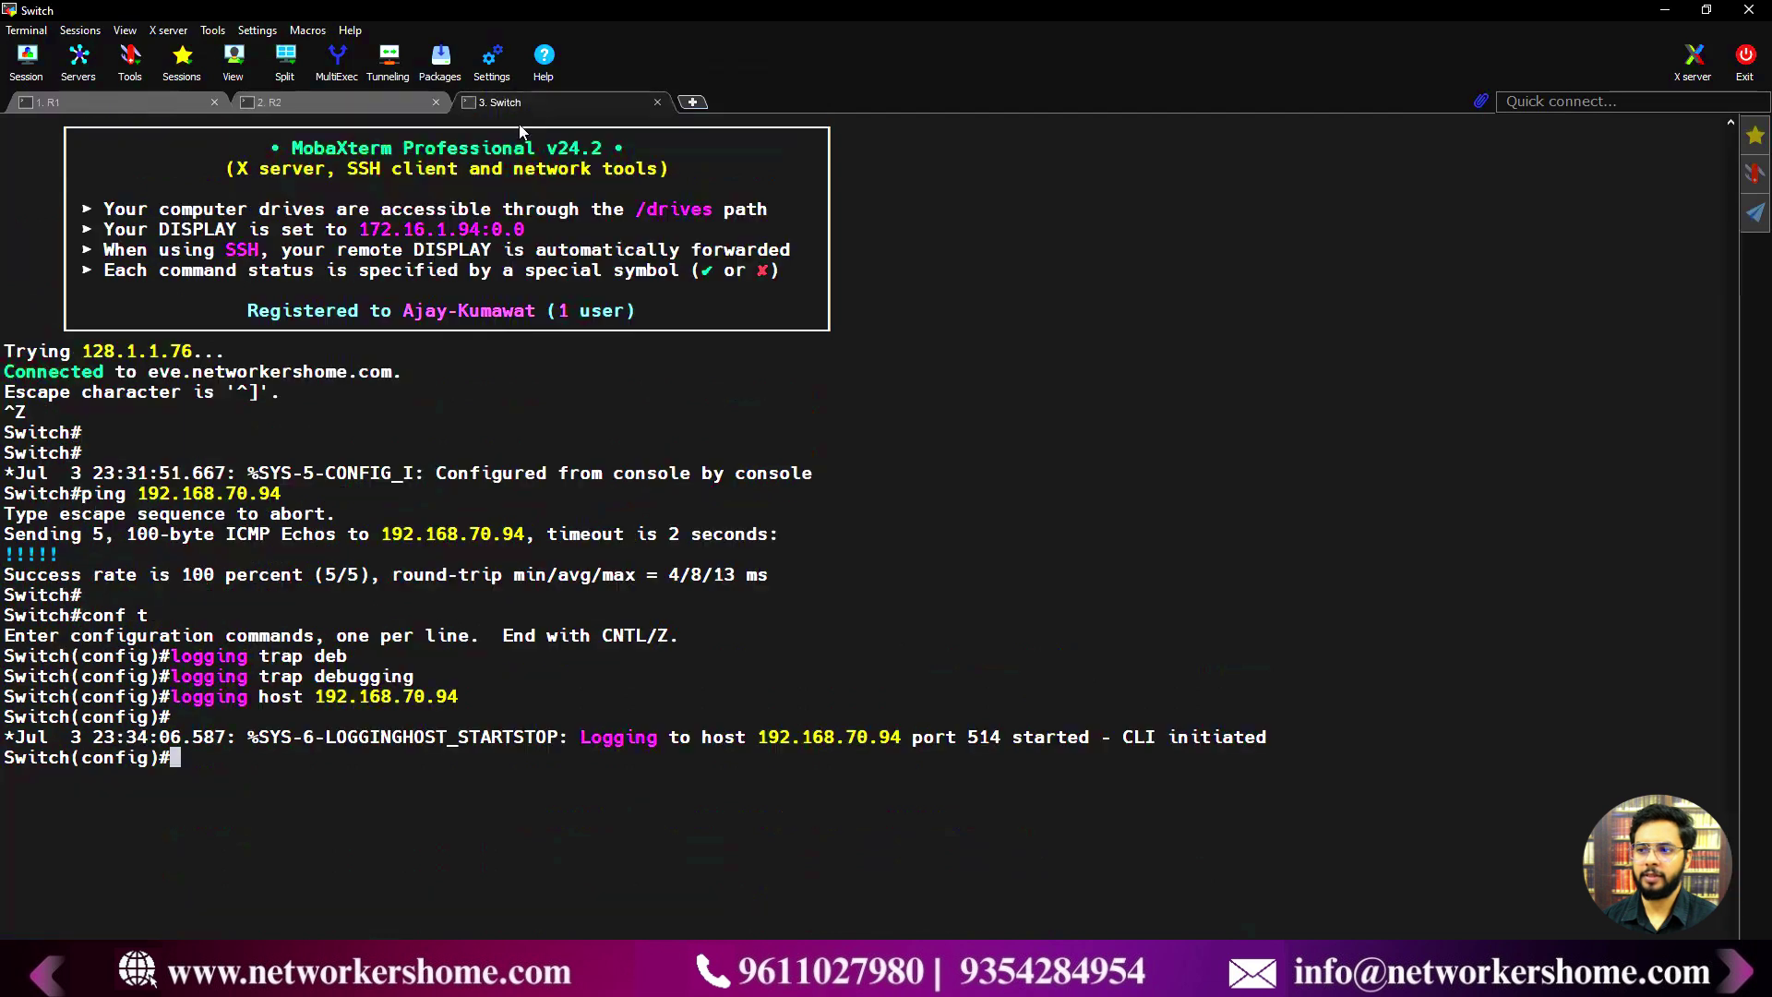
key("Return")
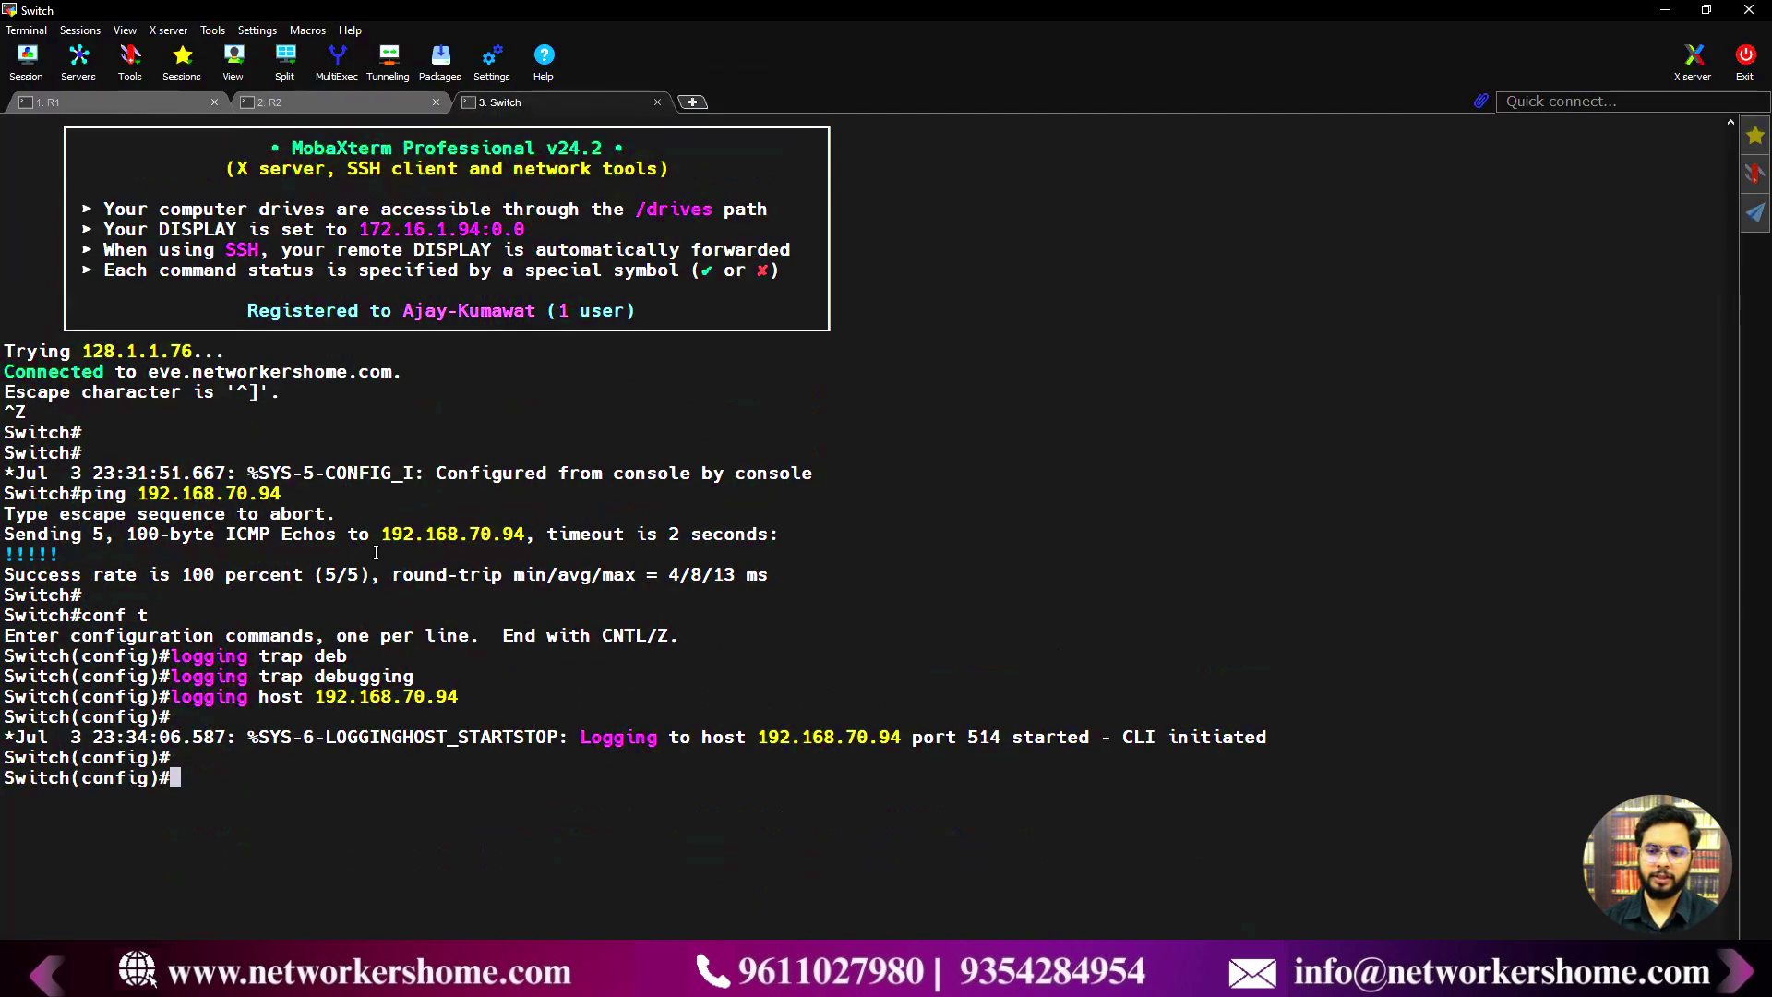
type("int ")
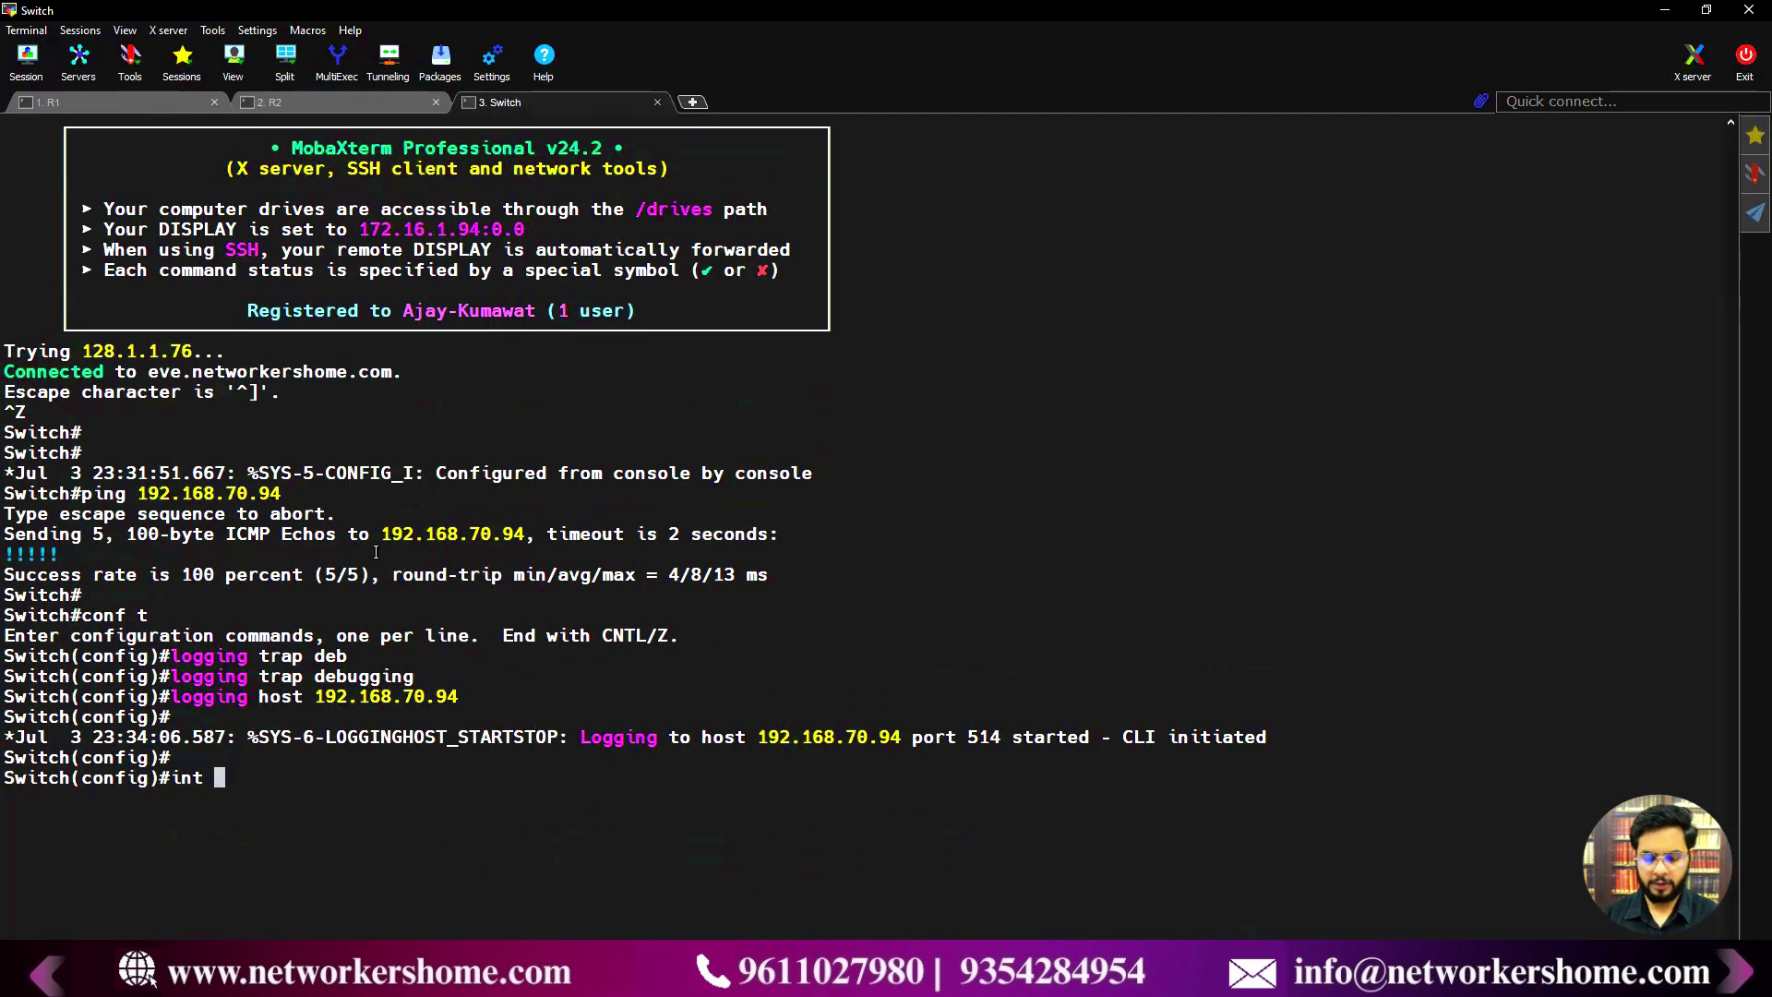
type("g1/3")
key("Return")
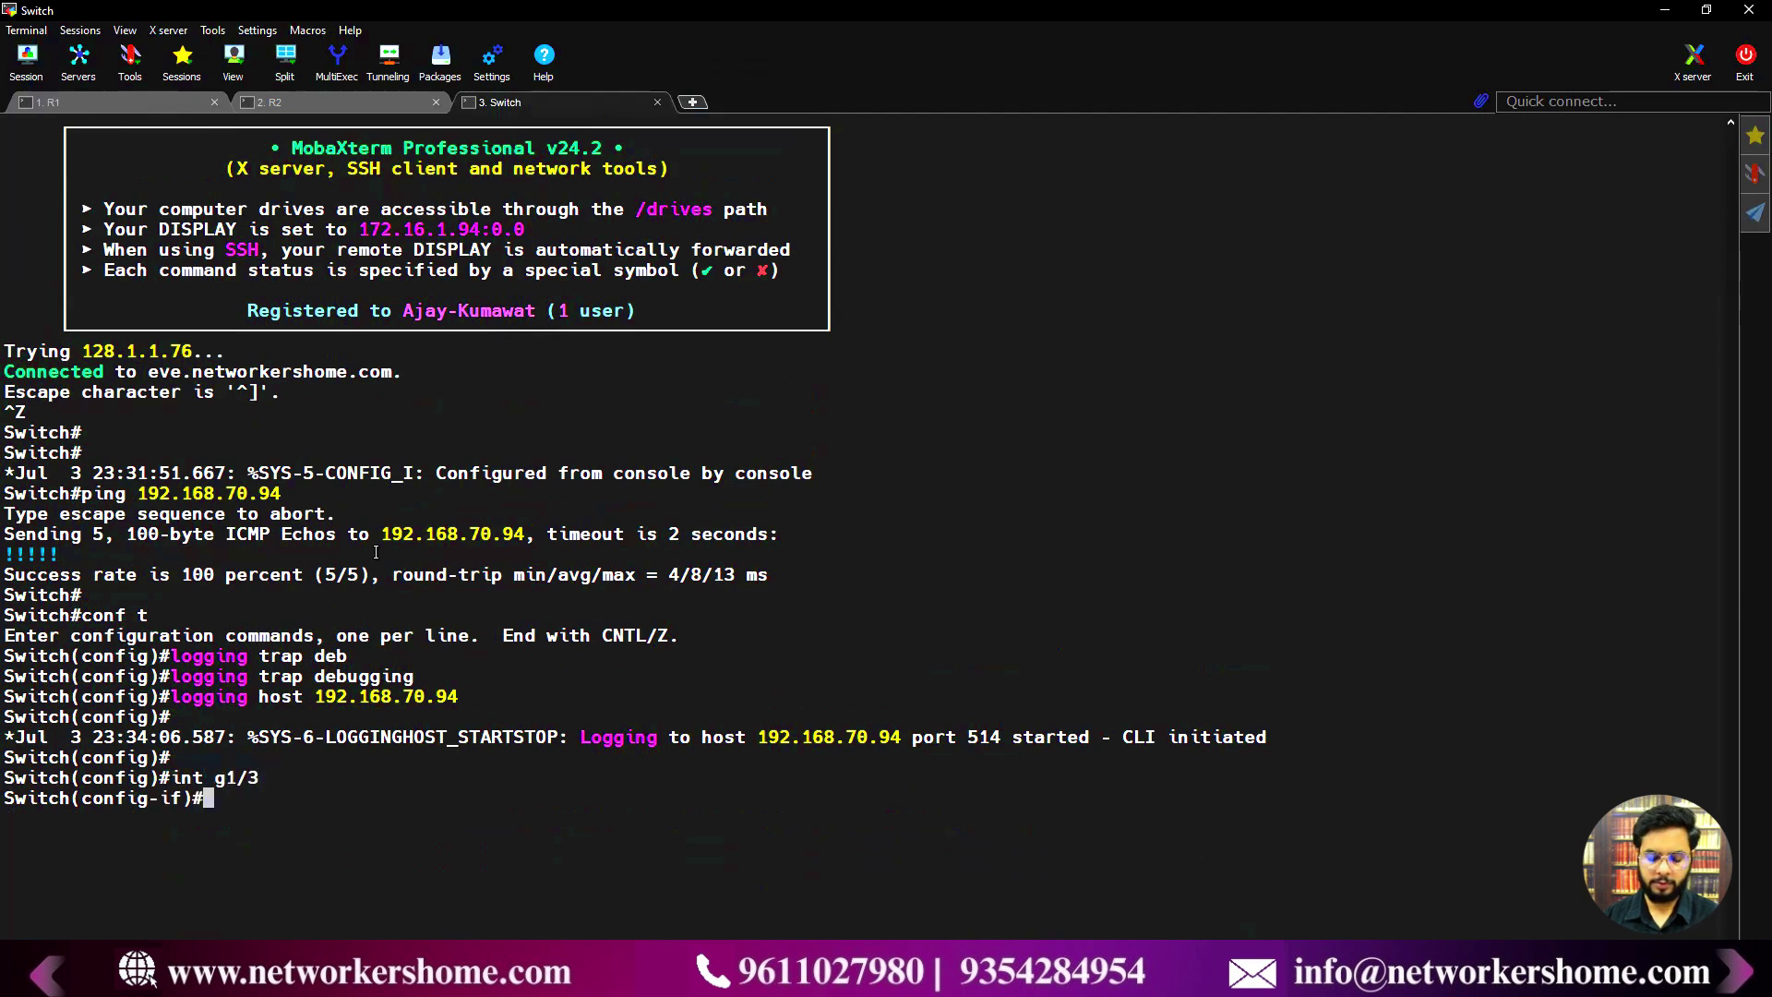
type("sh")
key("Return")
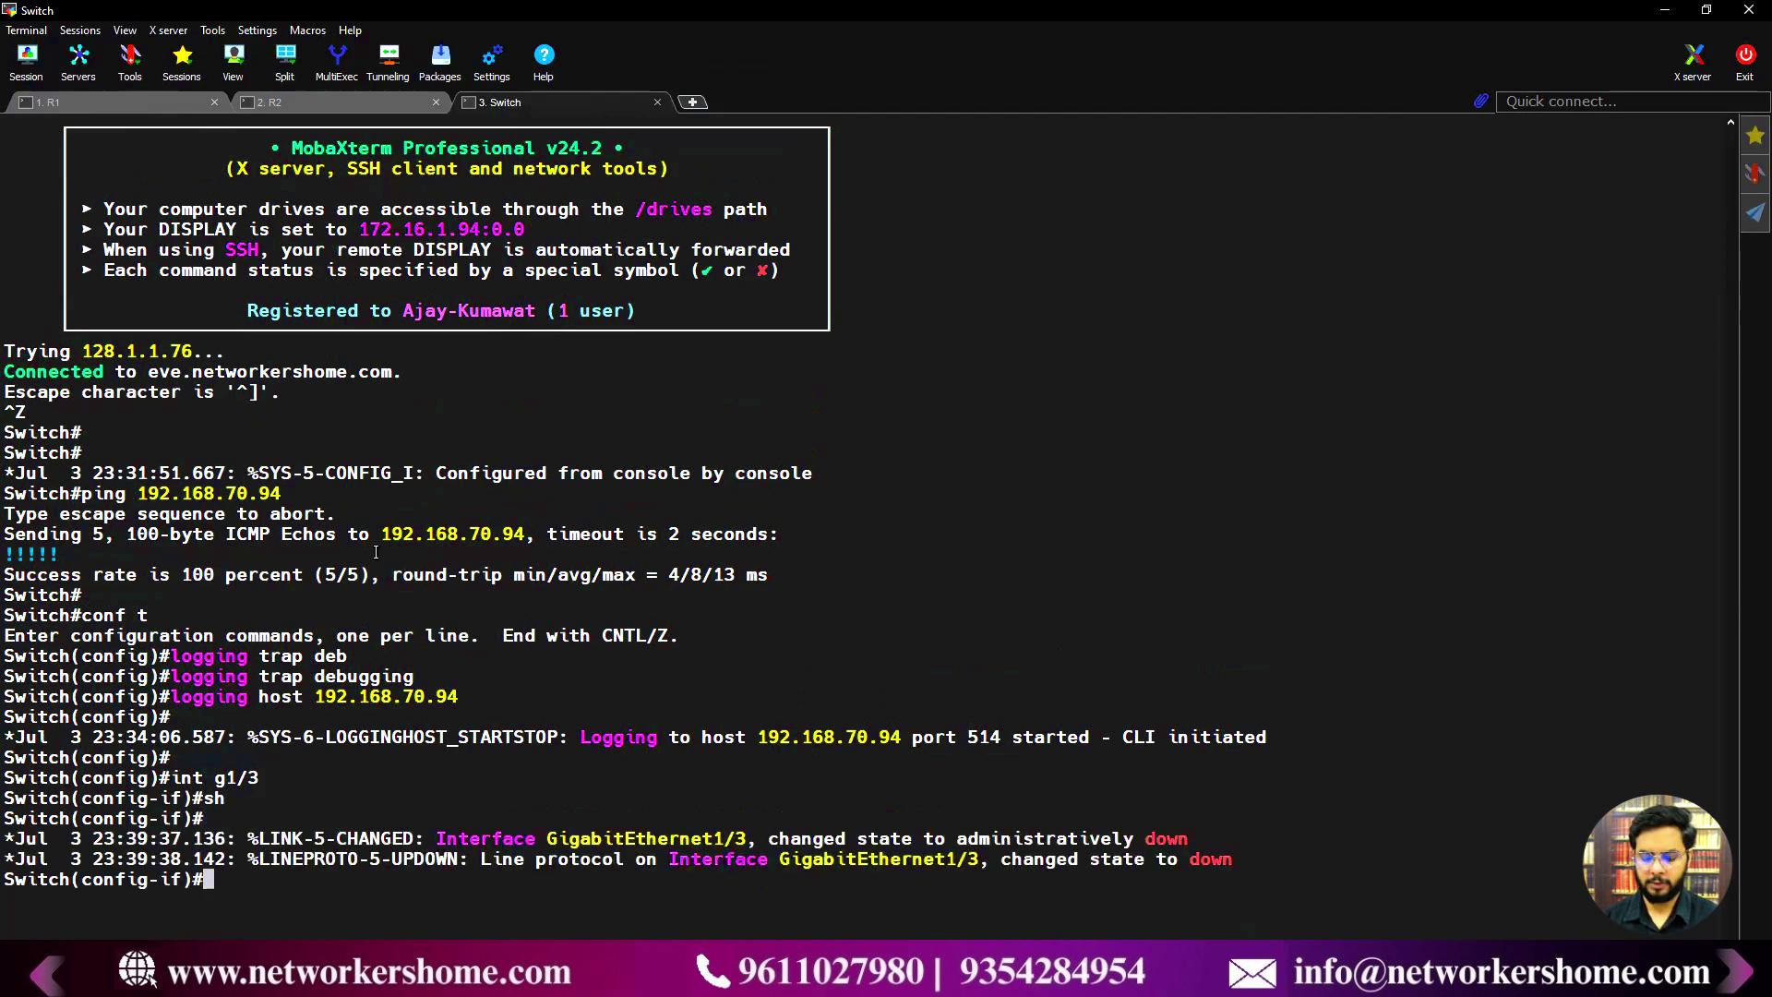
type("no sh")
key("Return")
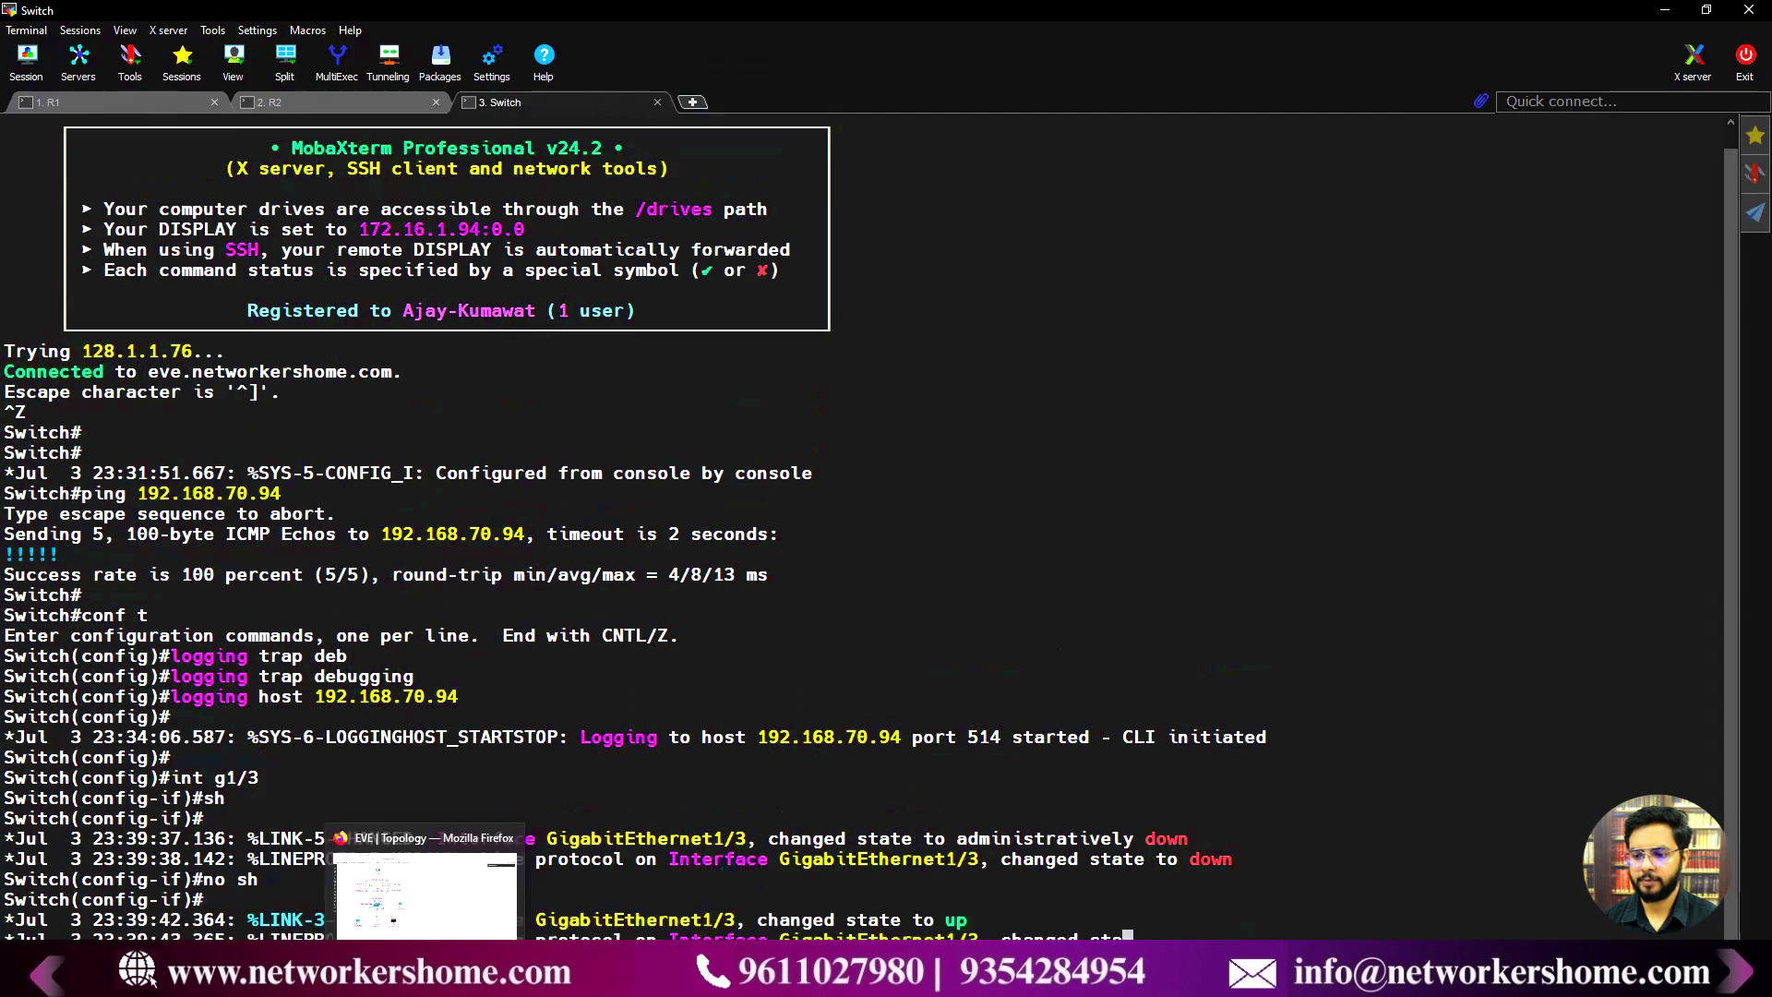
left_click(427, 881)
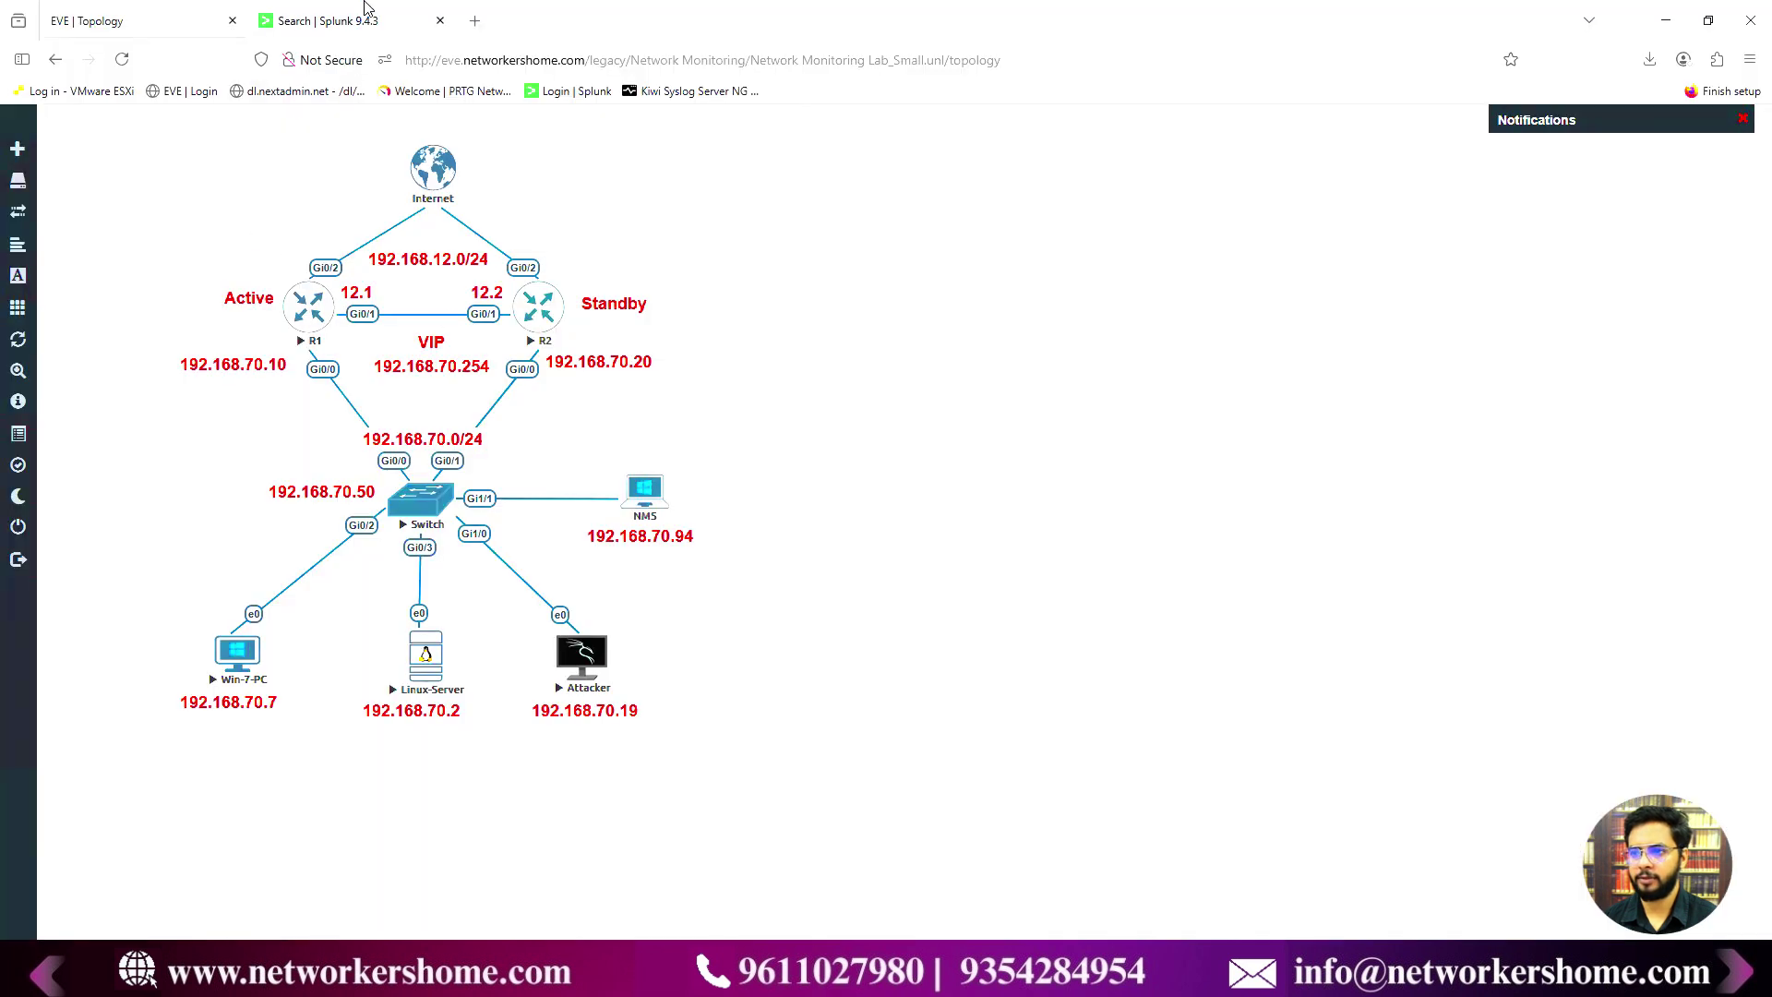
- Re-run the cisco_devices search, check which hosts sent events, and glance at the EVE lab topology
left_click(369, 11)
left_click(1722, 262)
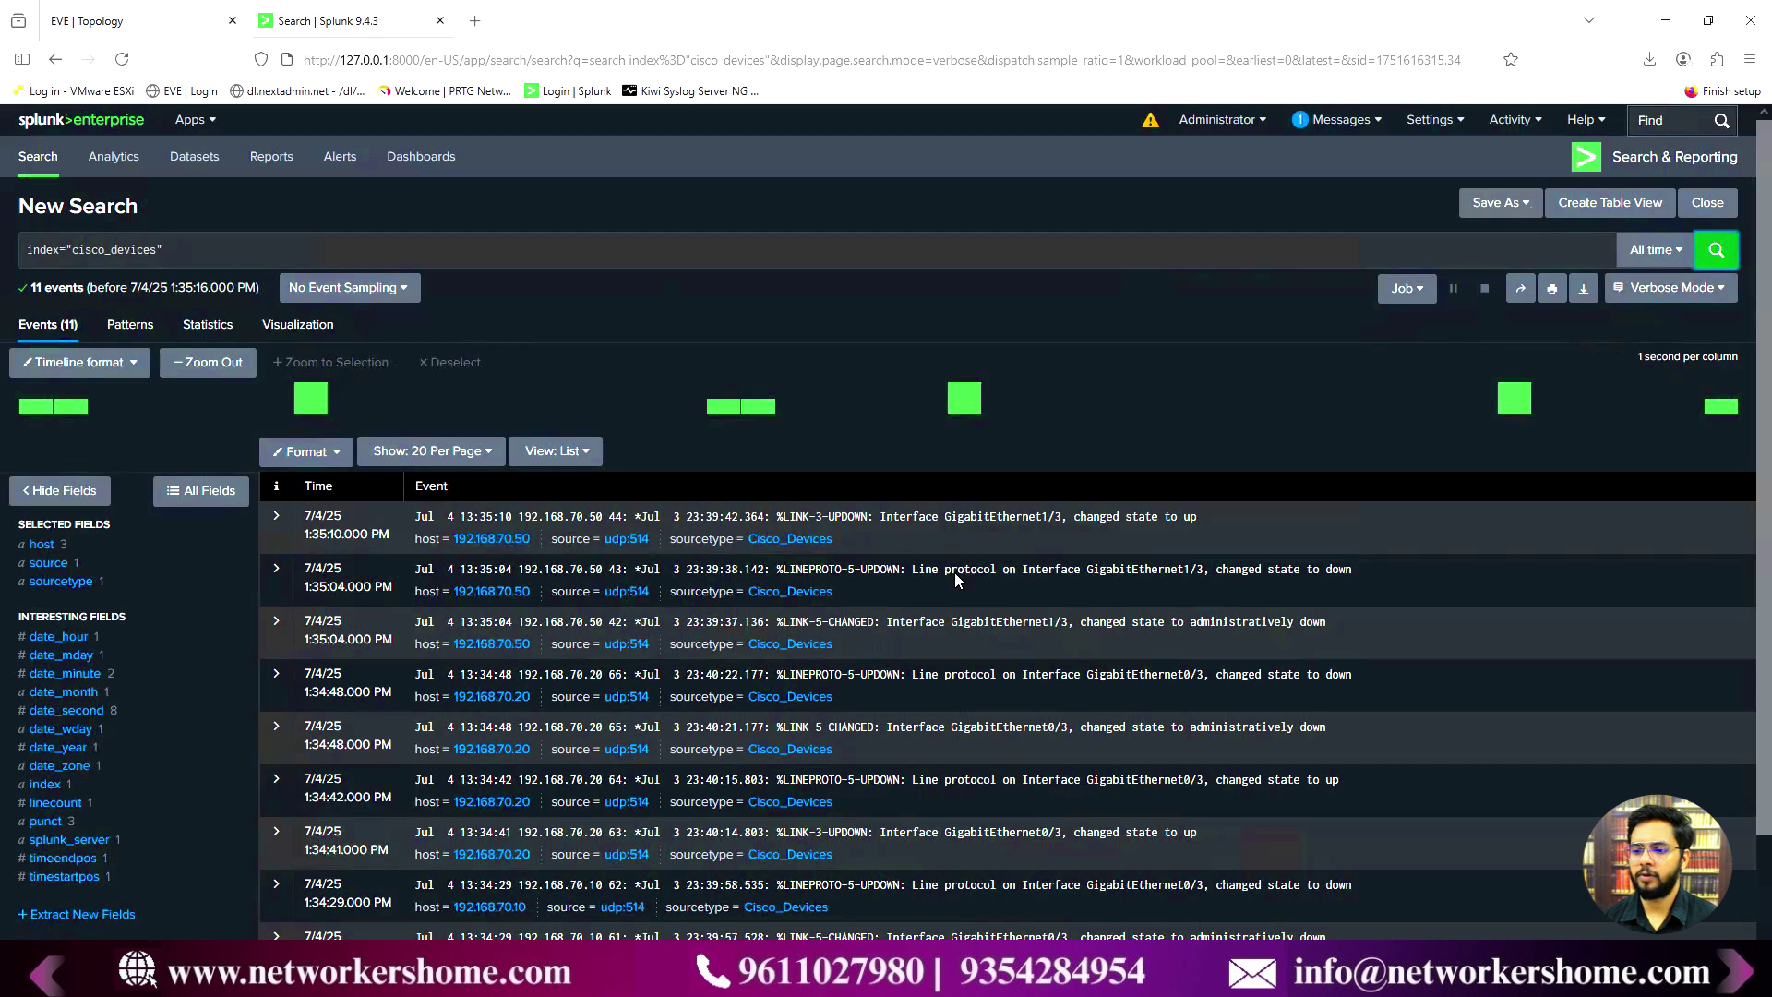
left_click(44, 545)
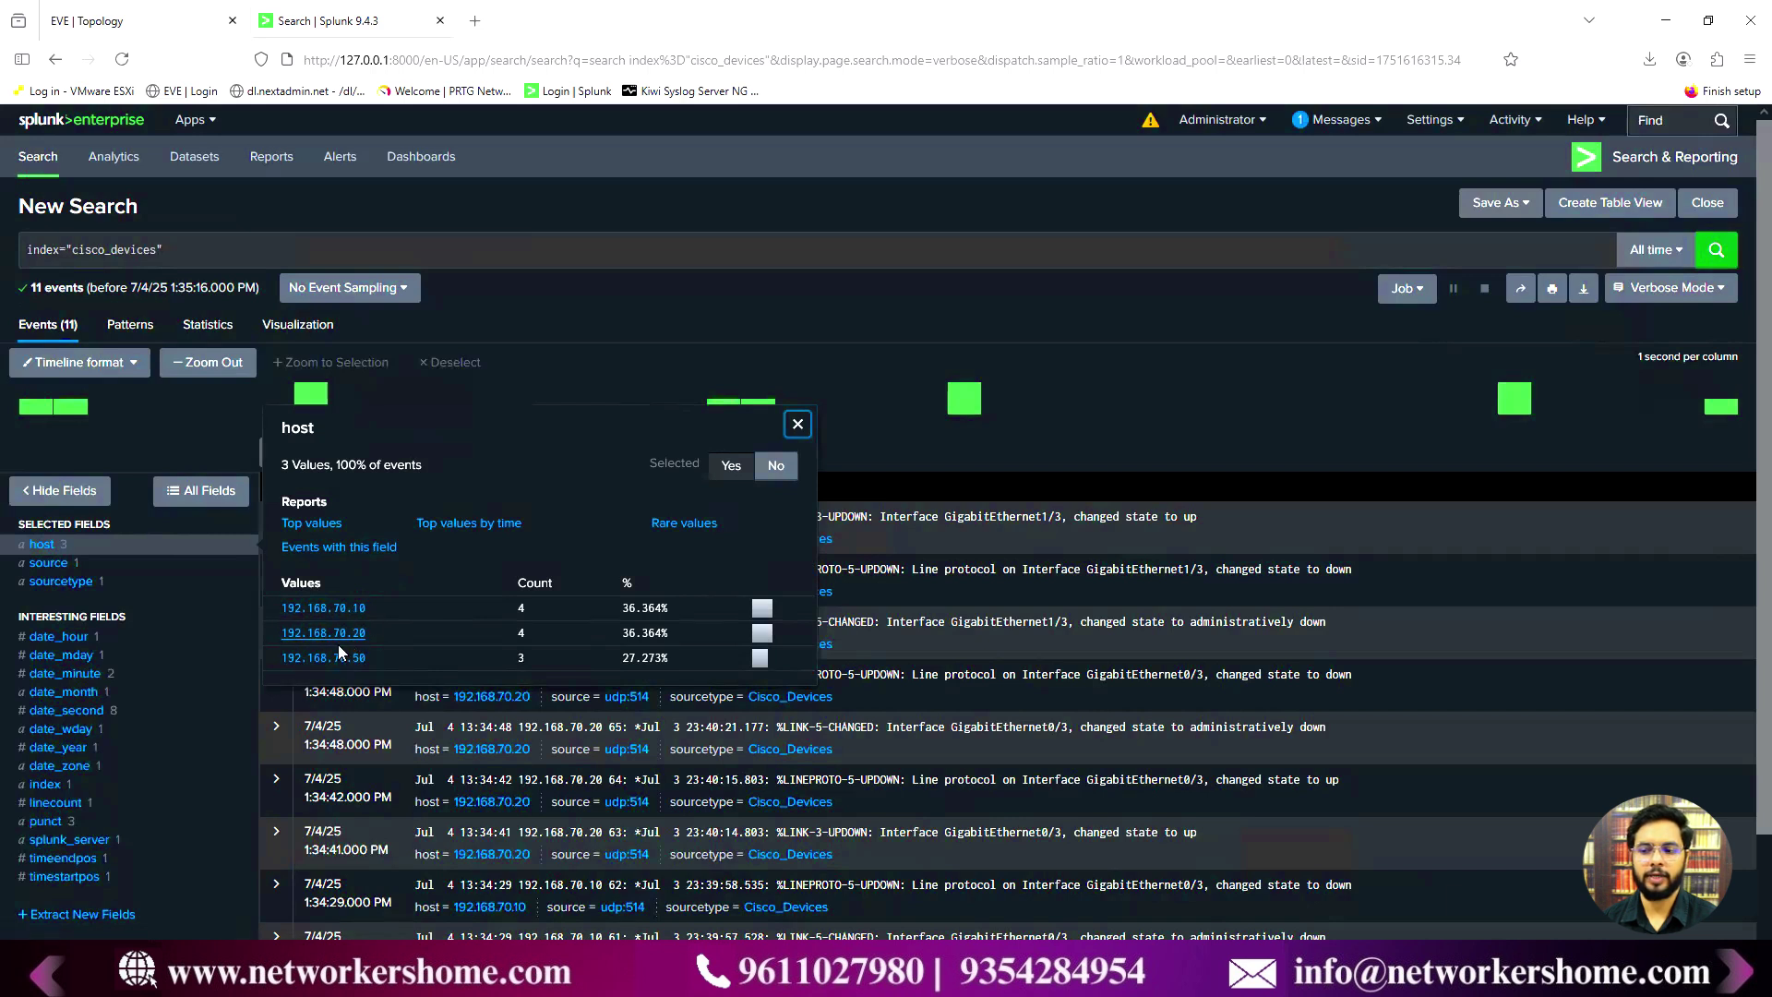
left_click(137, 22)
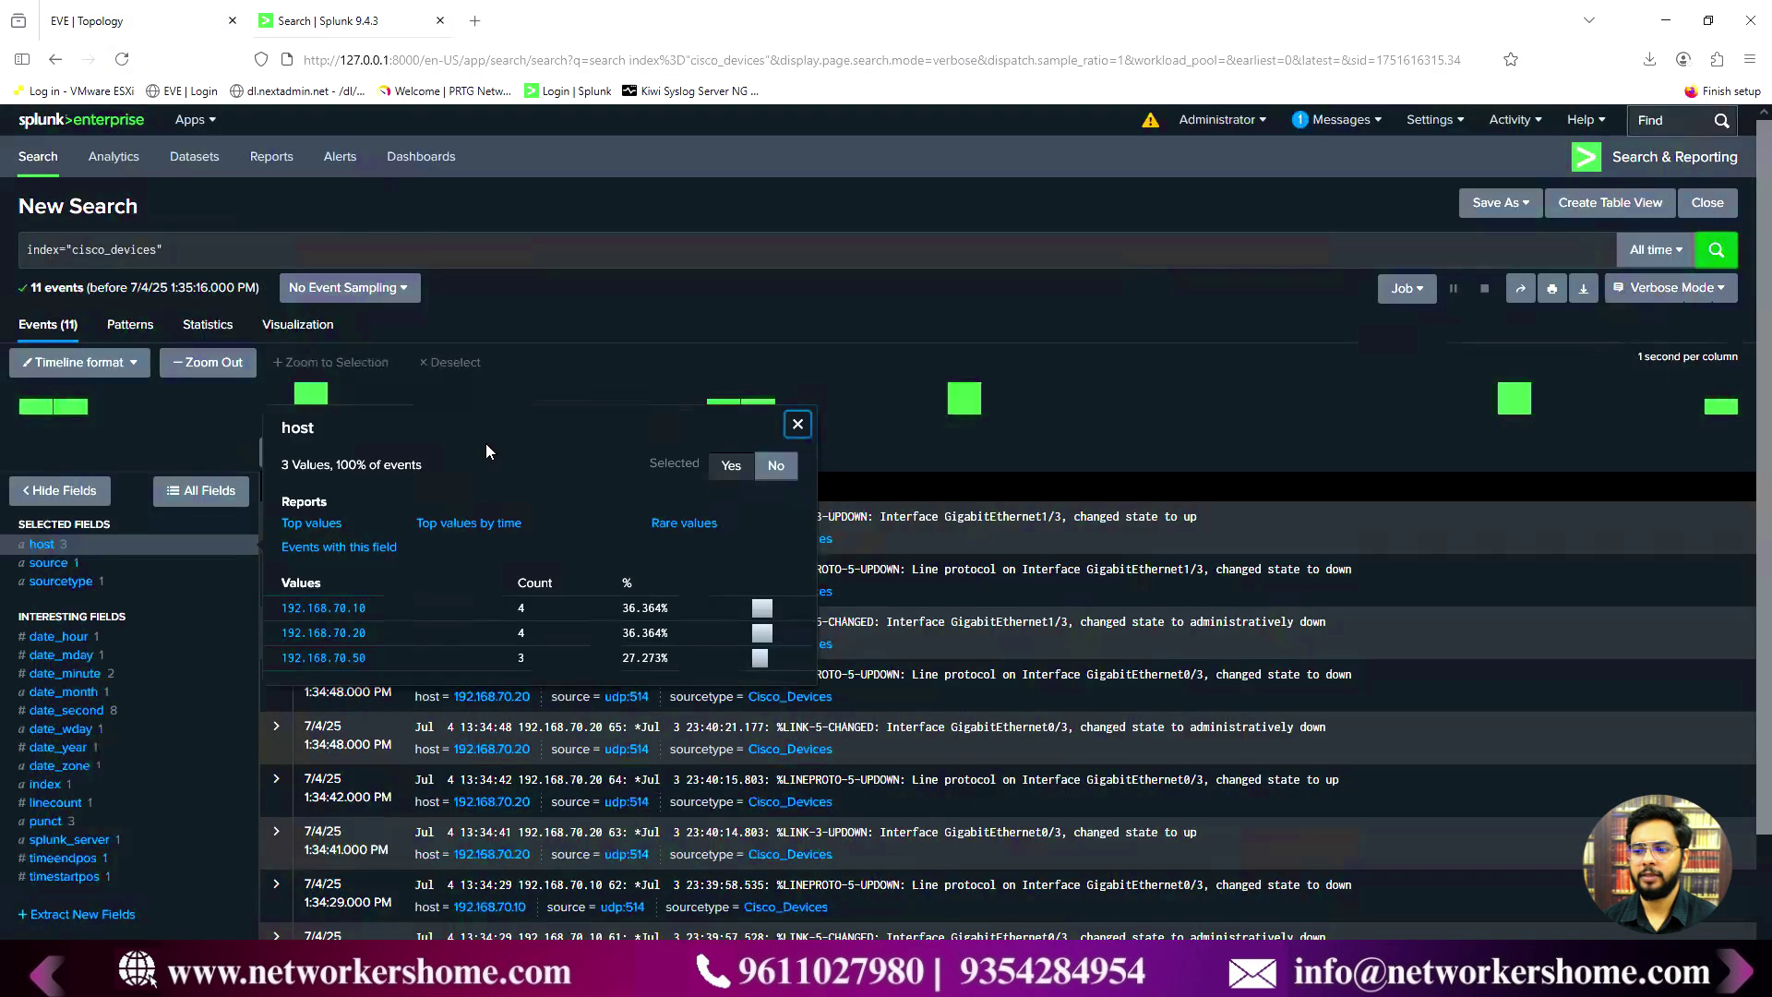
left_click(334, 20)
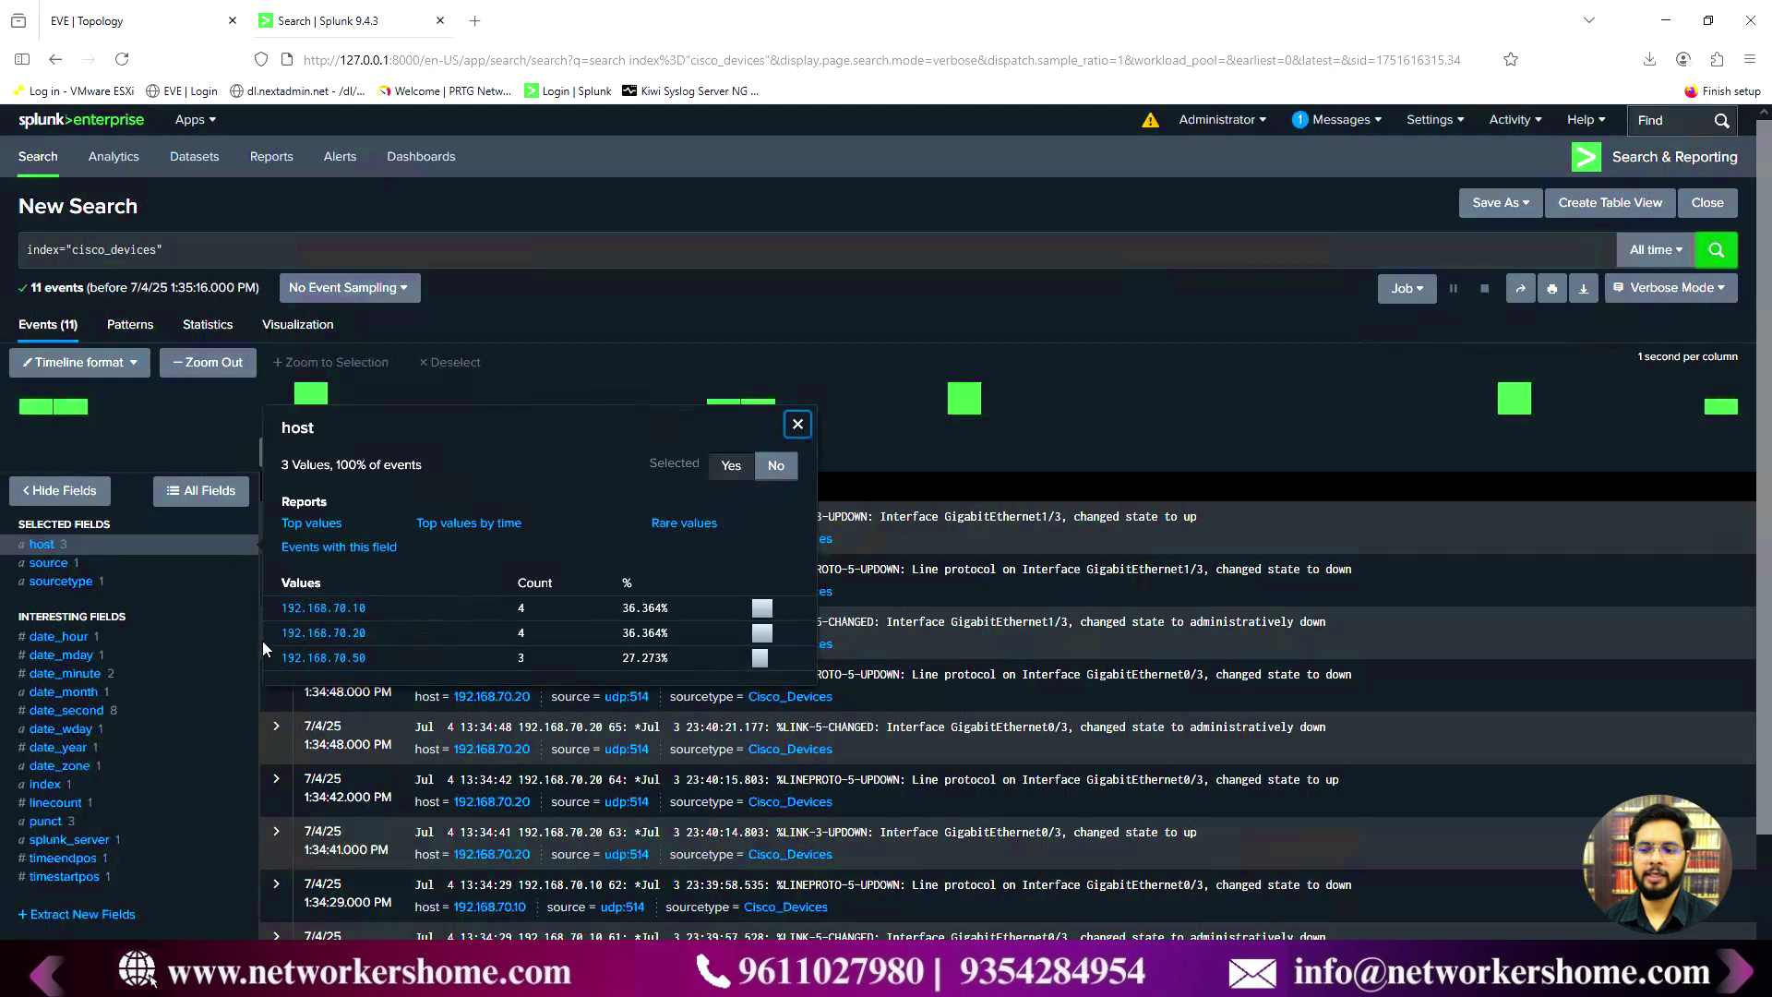
- Review the date_hour field summary, scroll through the 11 events, then bring up Windows search
left_click(65, 636)
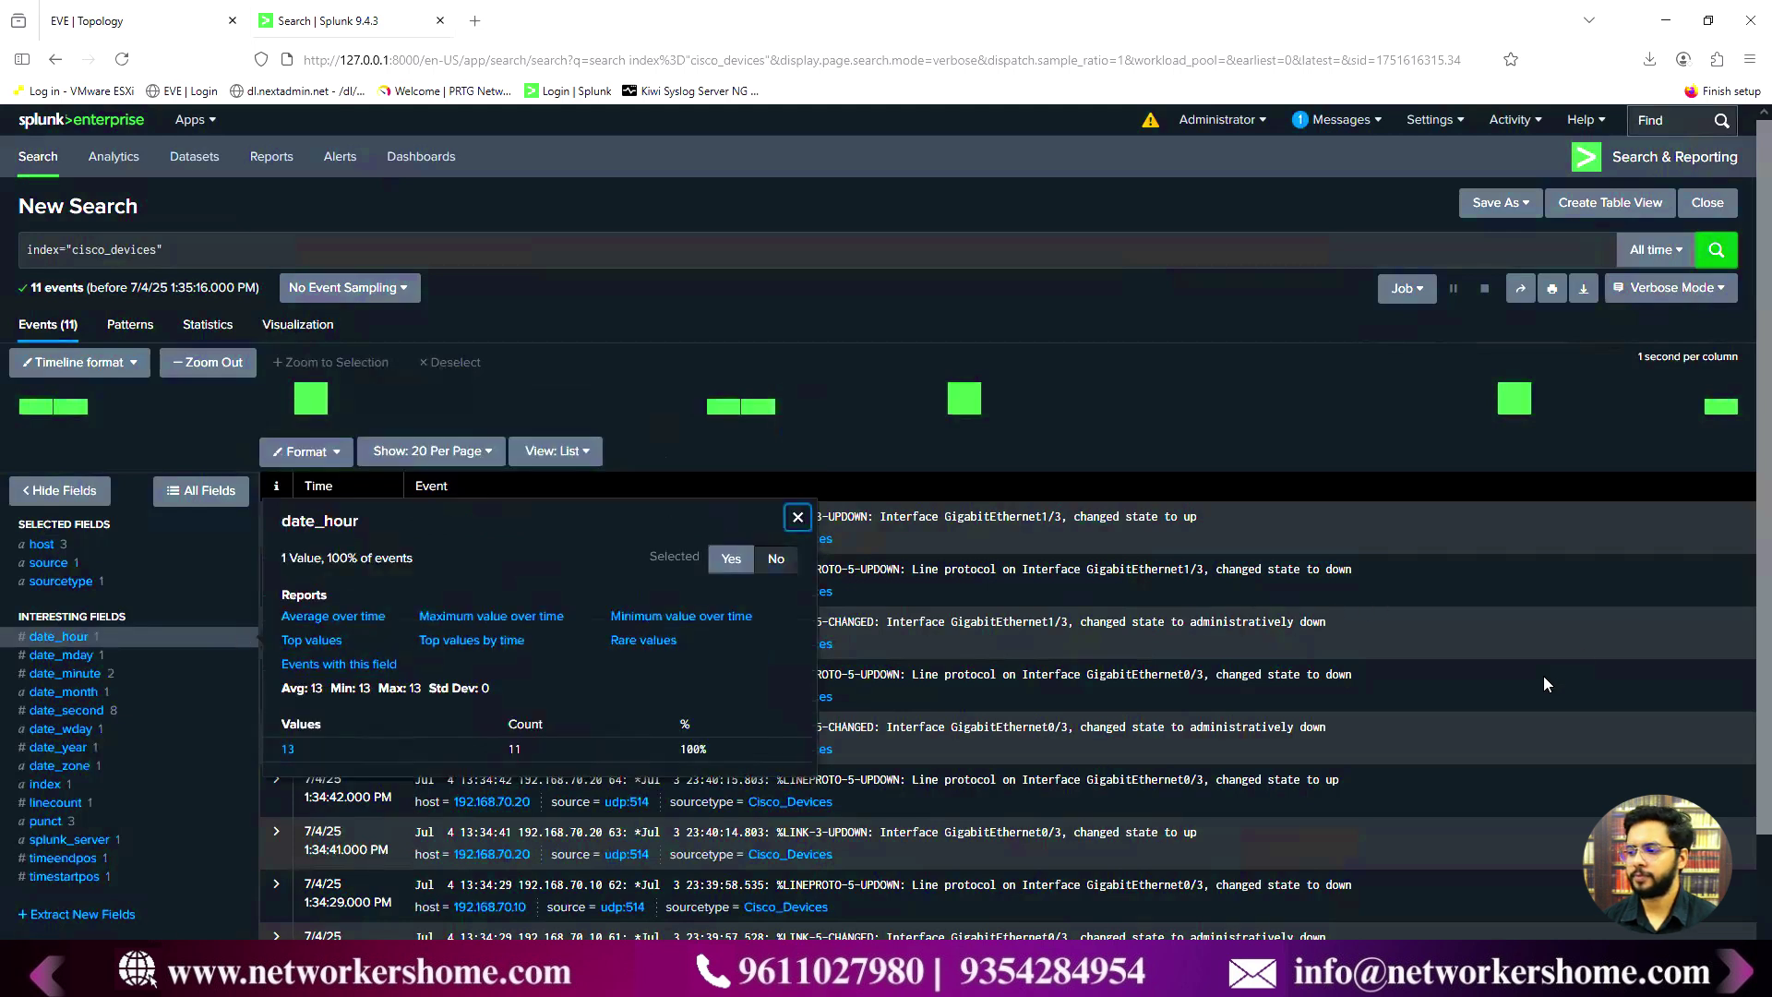
left_click(1177, 623)
scroll(1119, 655, "down", 2)
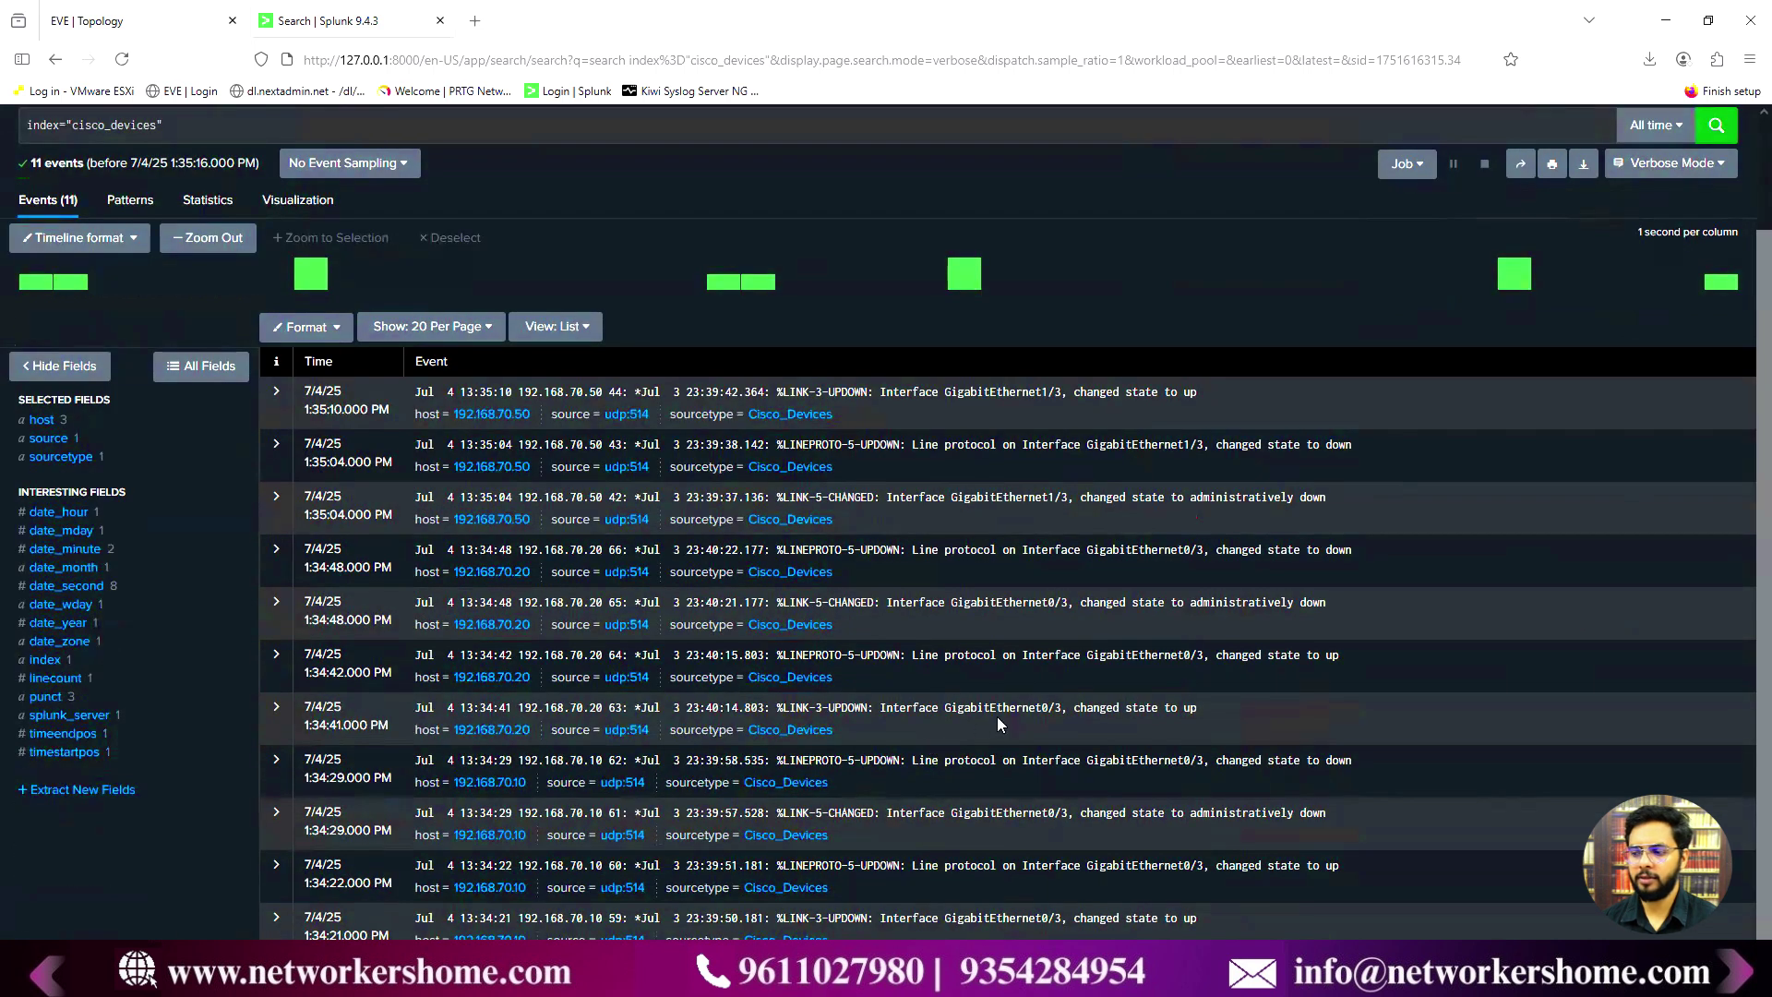
scroll(1006, 739, "up", 2)
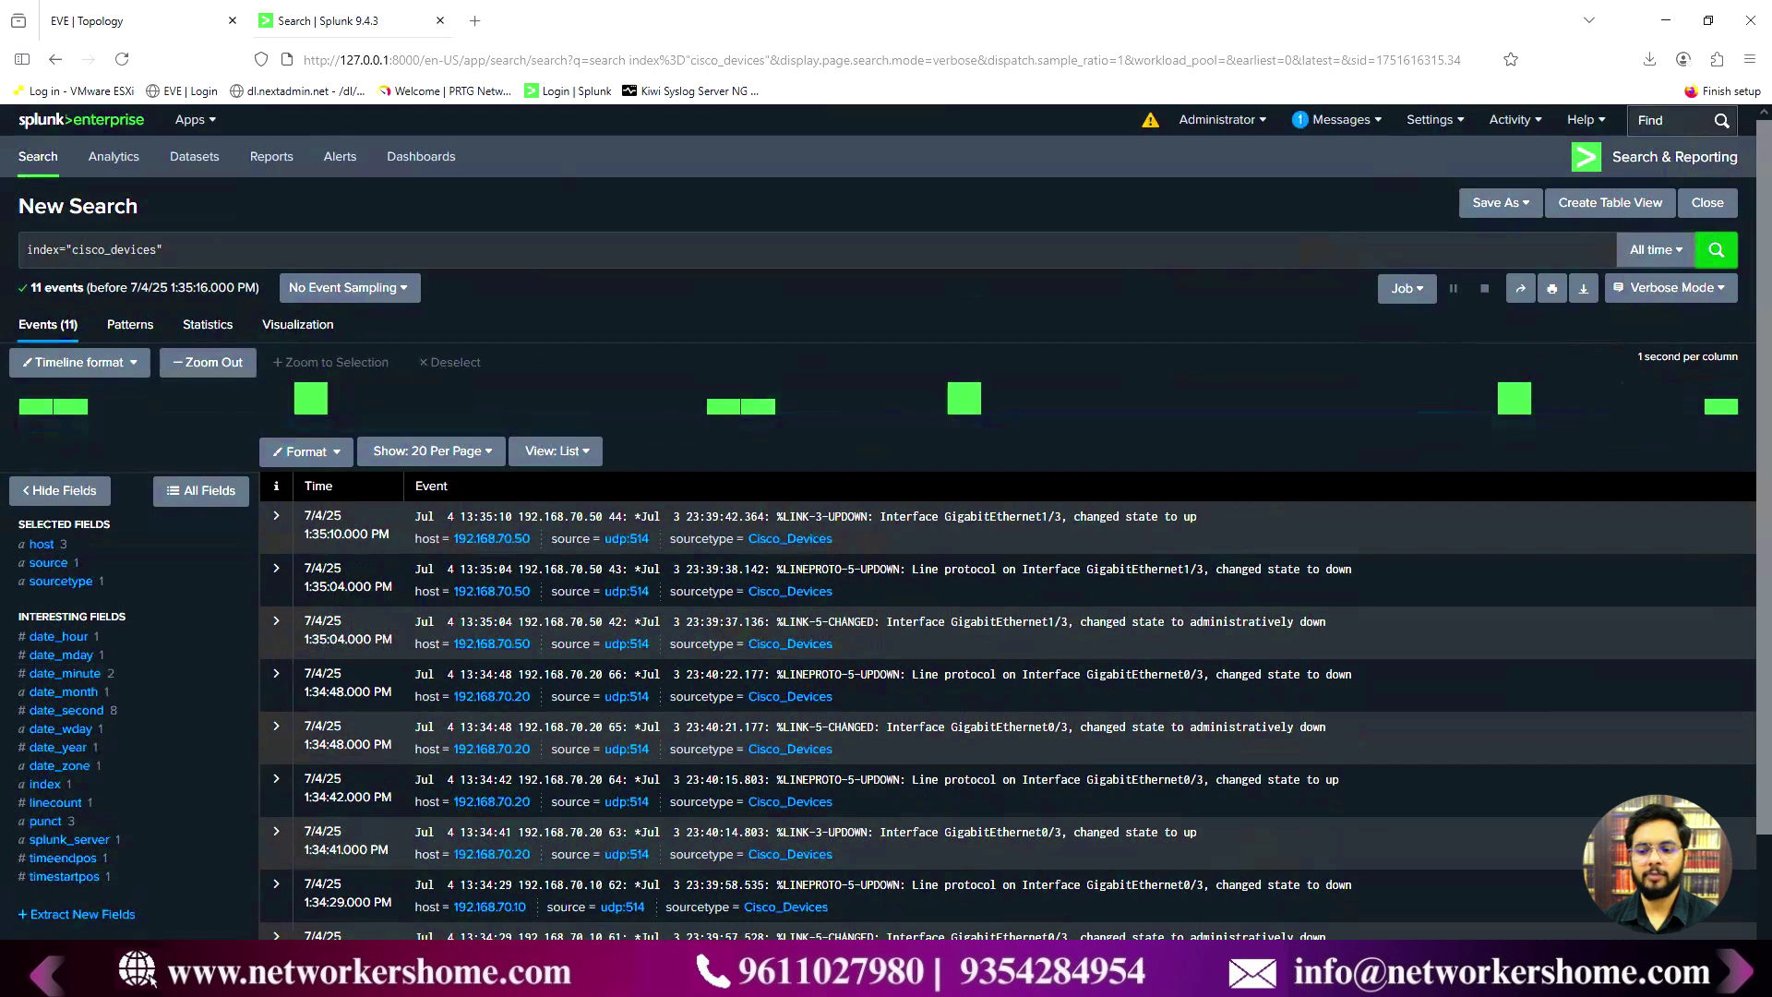
key("super")
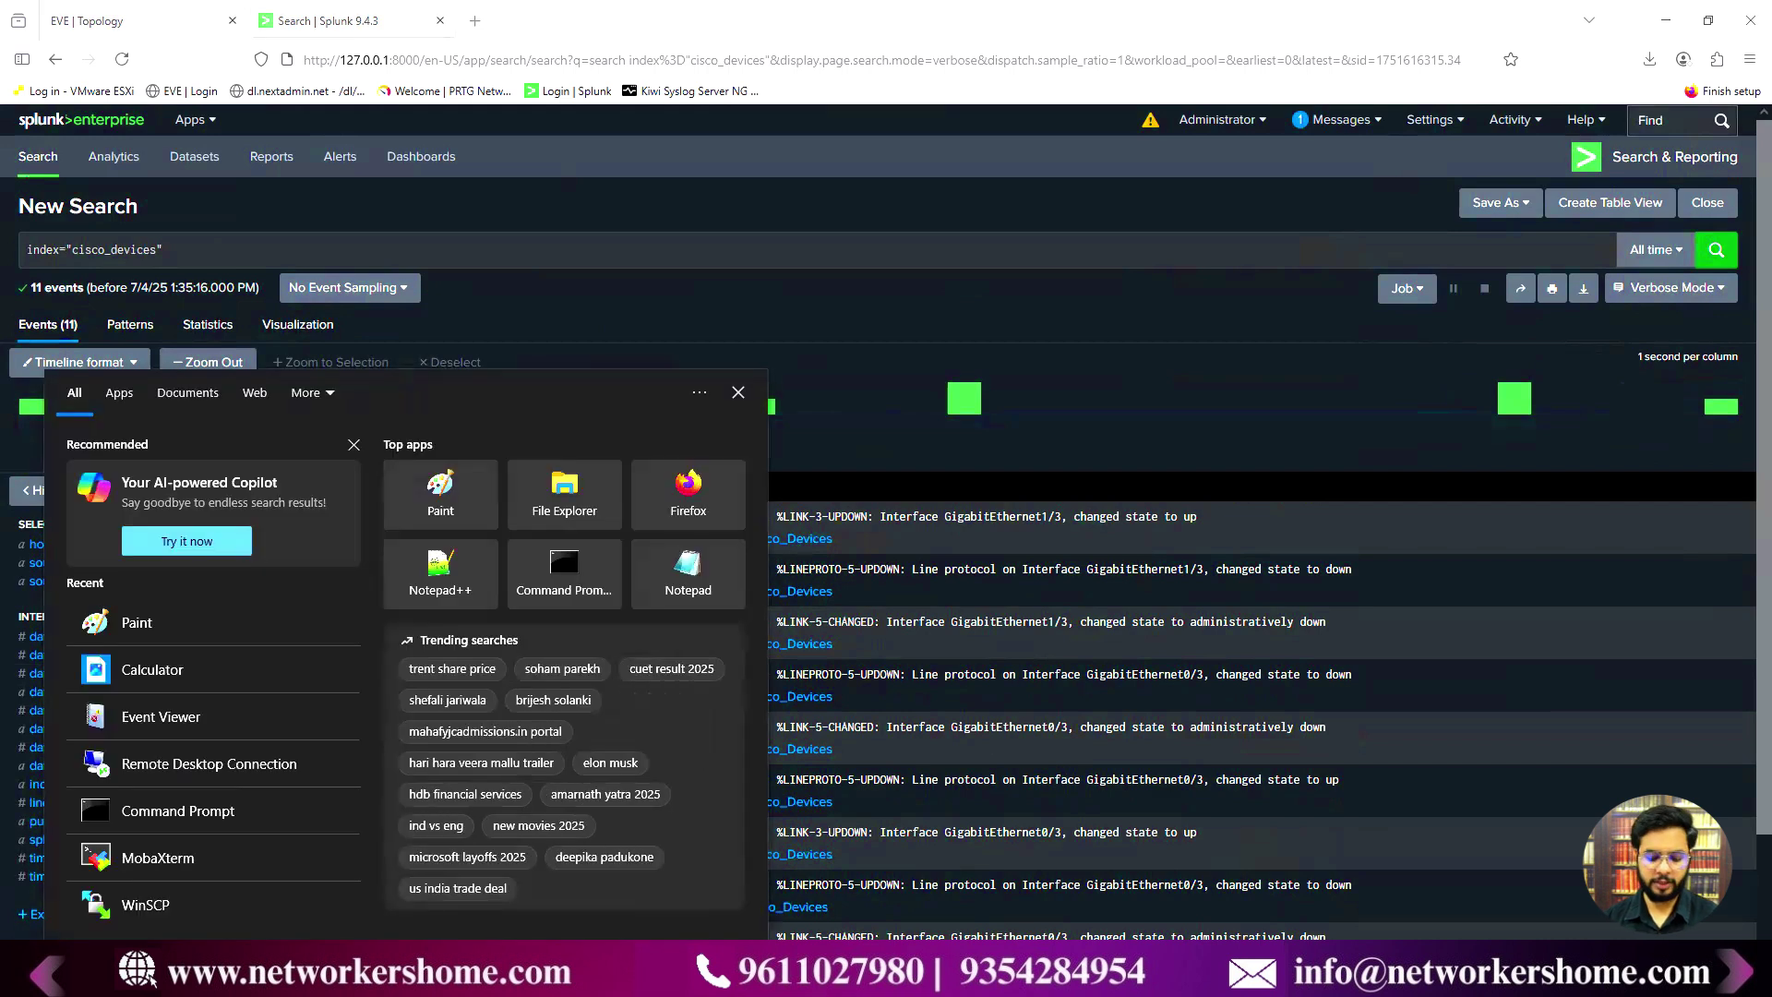
- Launch firewall.cpl and its Windows Defender Firewall with Advanced Security console, centred on screen
type("firewall")
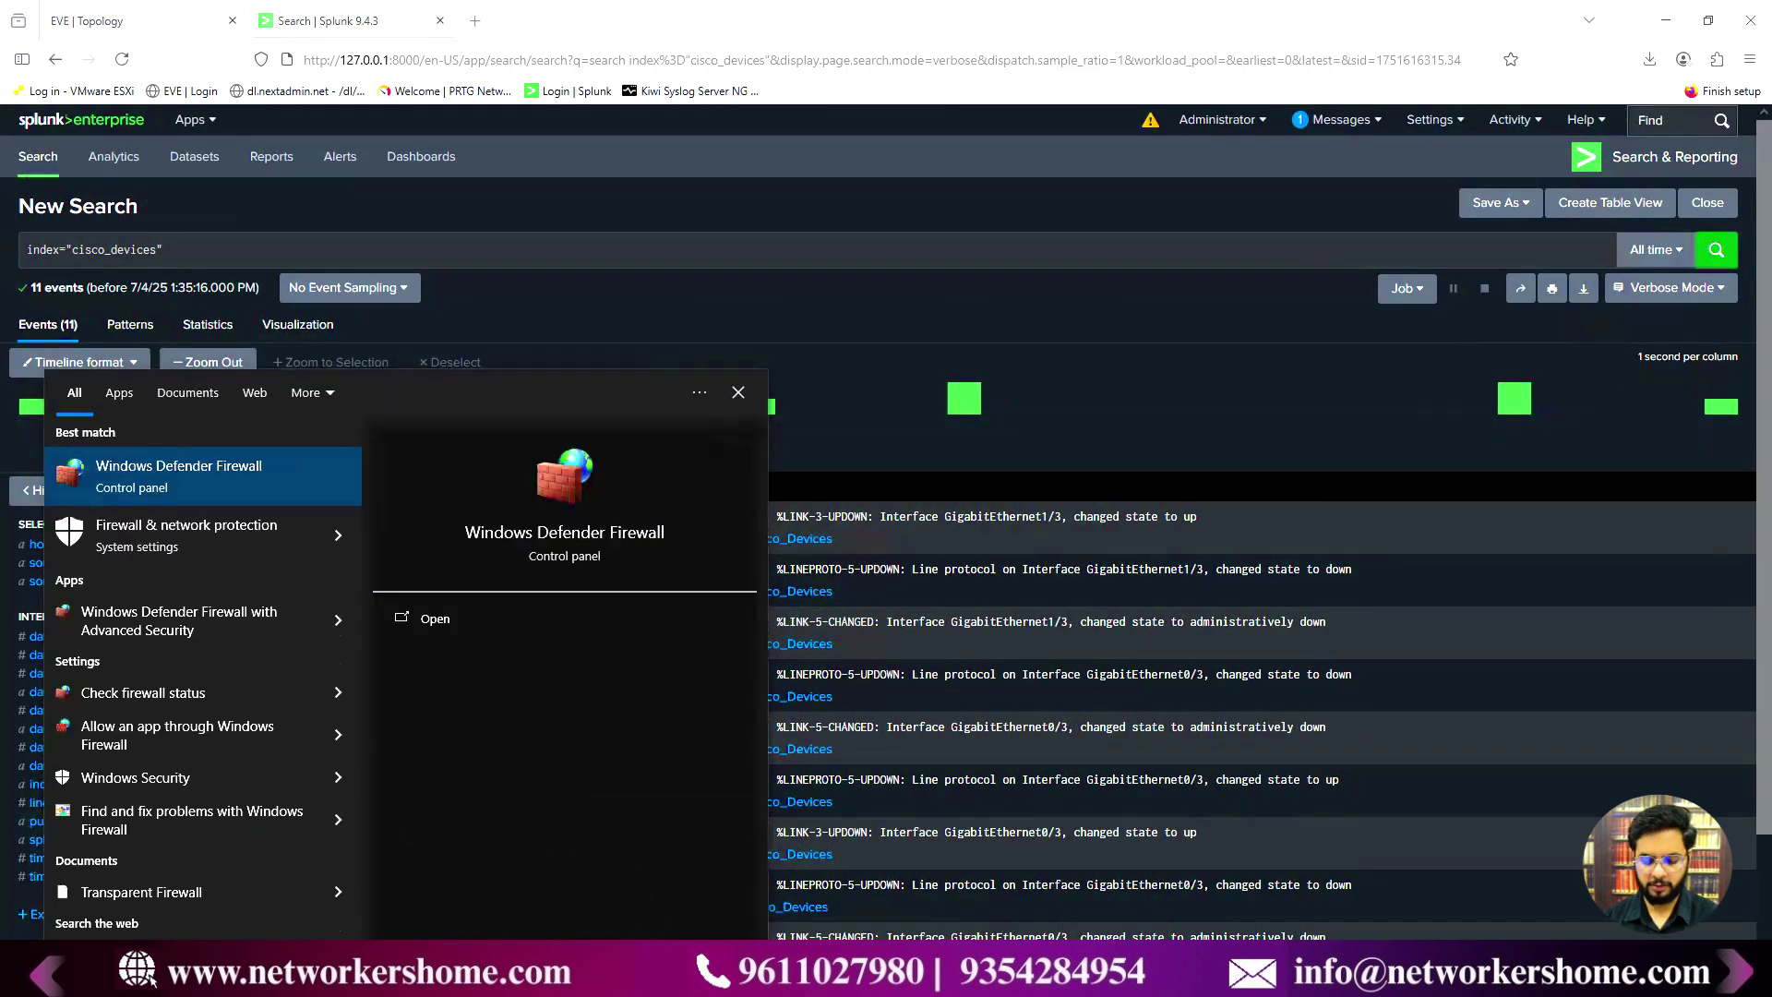
type(".cpl")
key("Return")
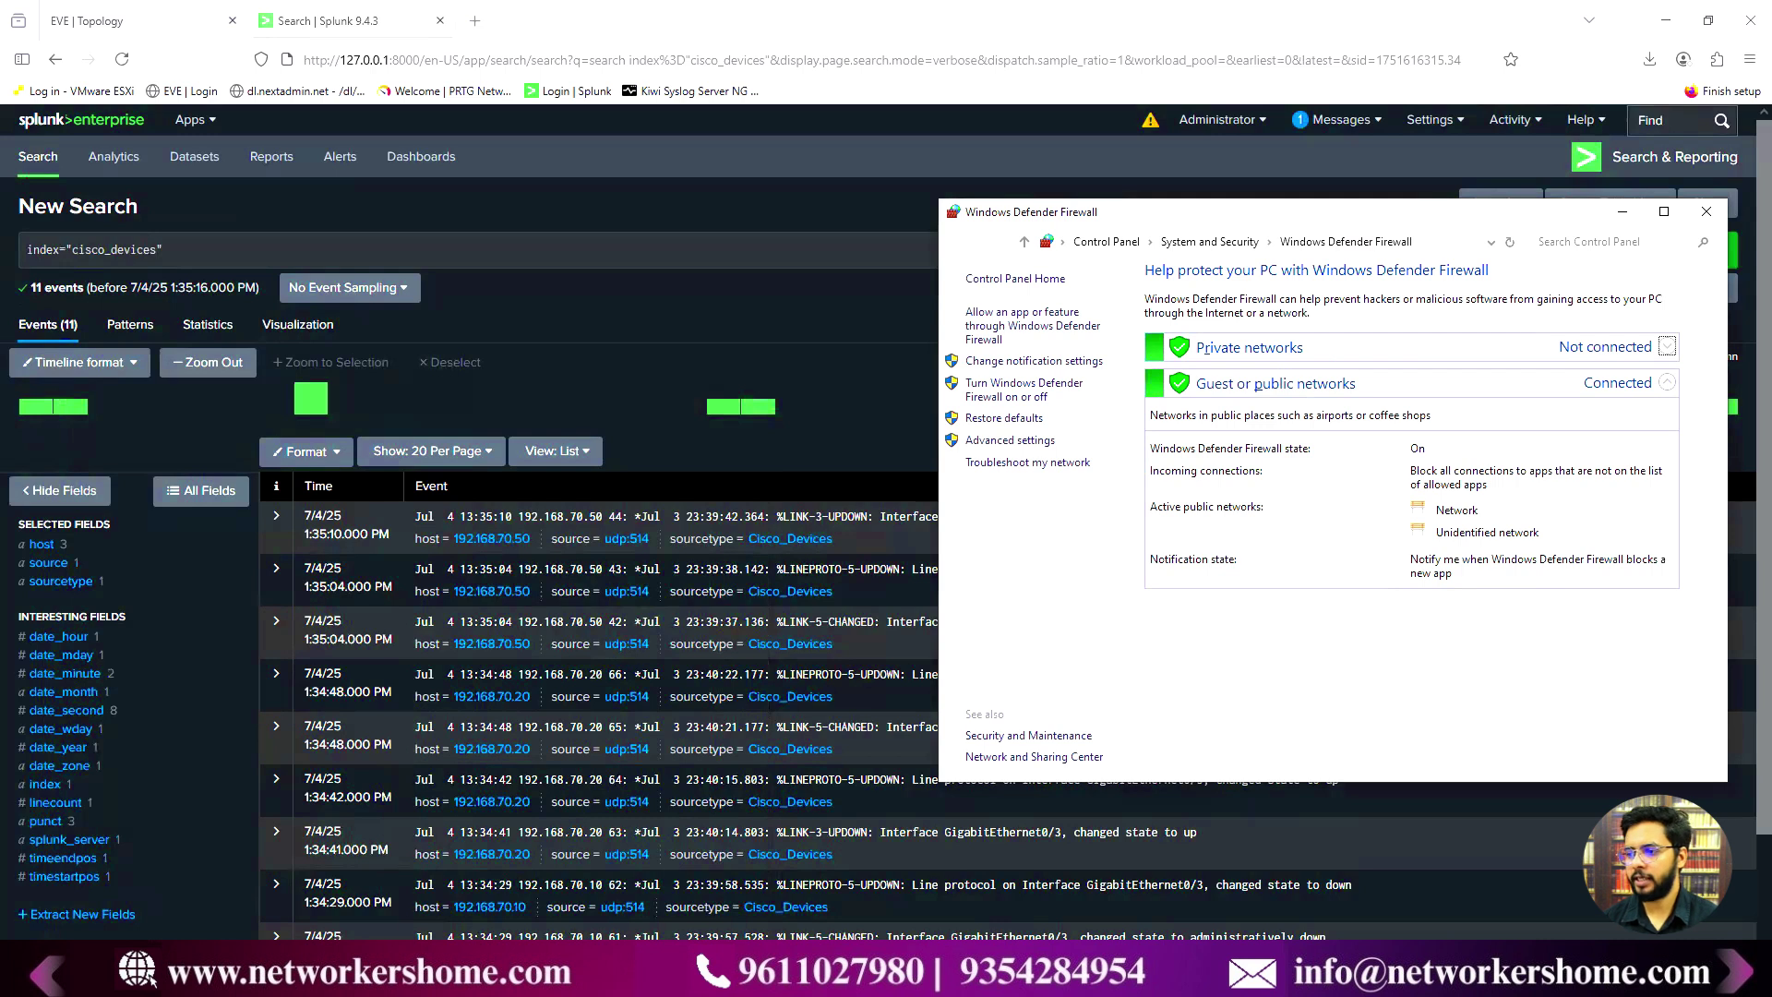
left_click(1014, 441)
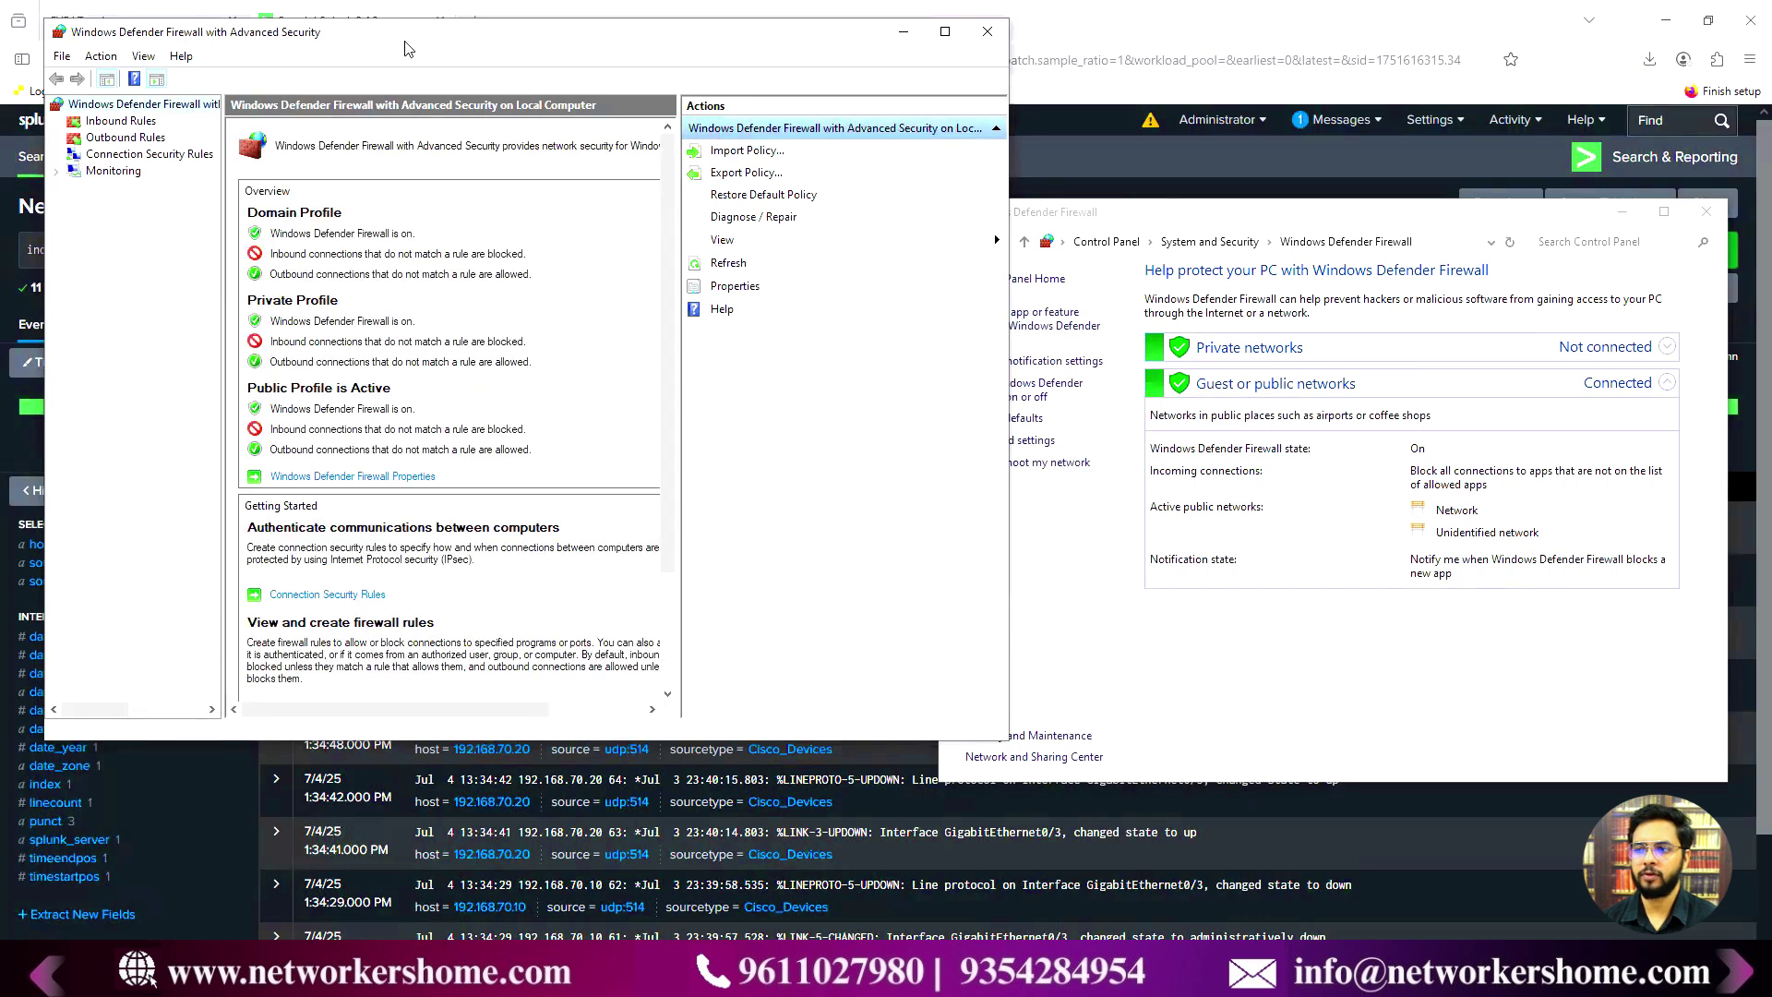
left_click_drag(408, 48, 779, 115)
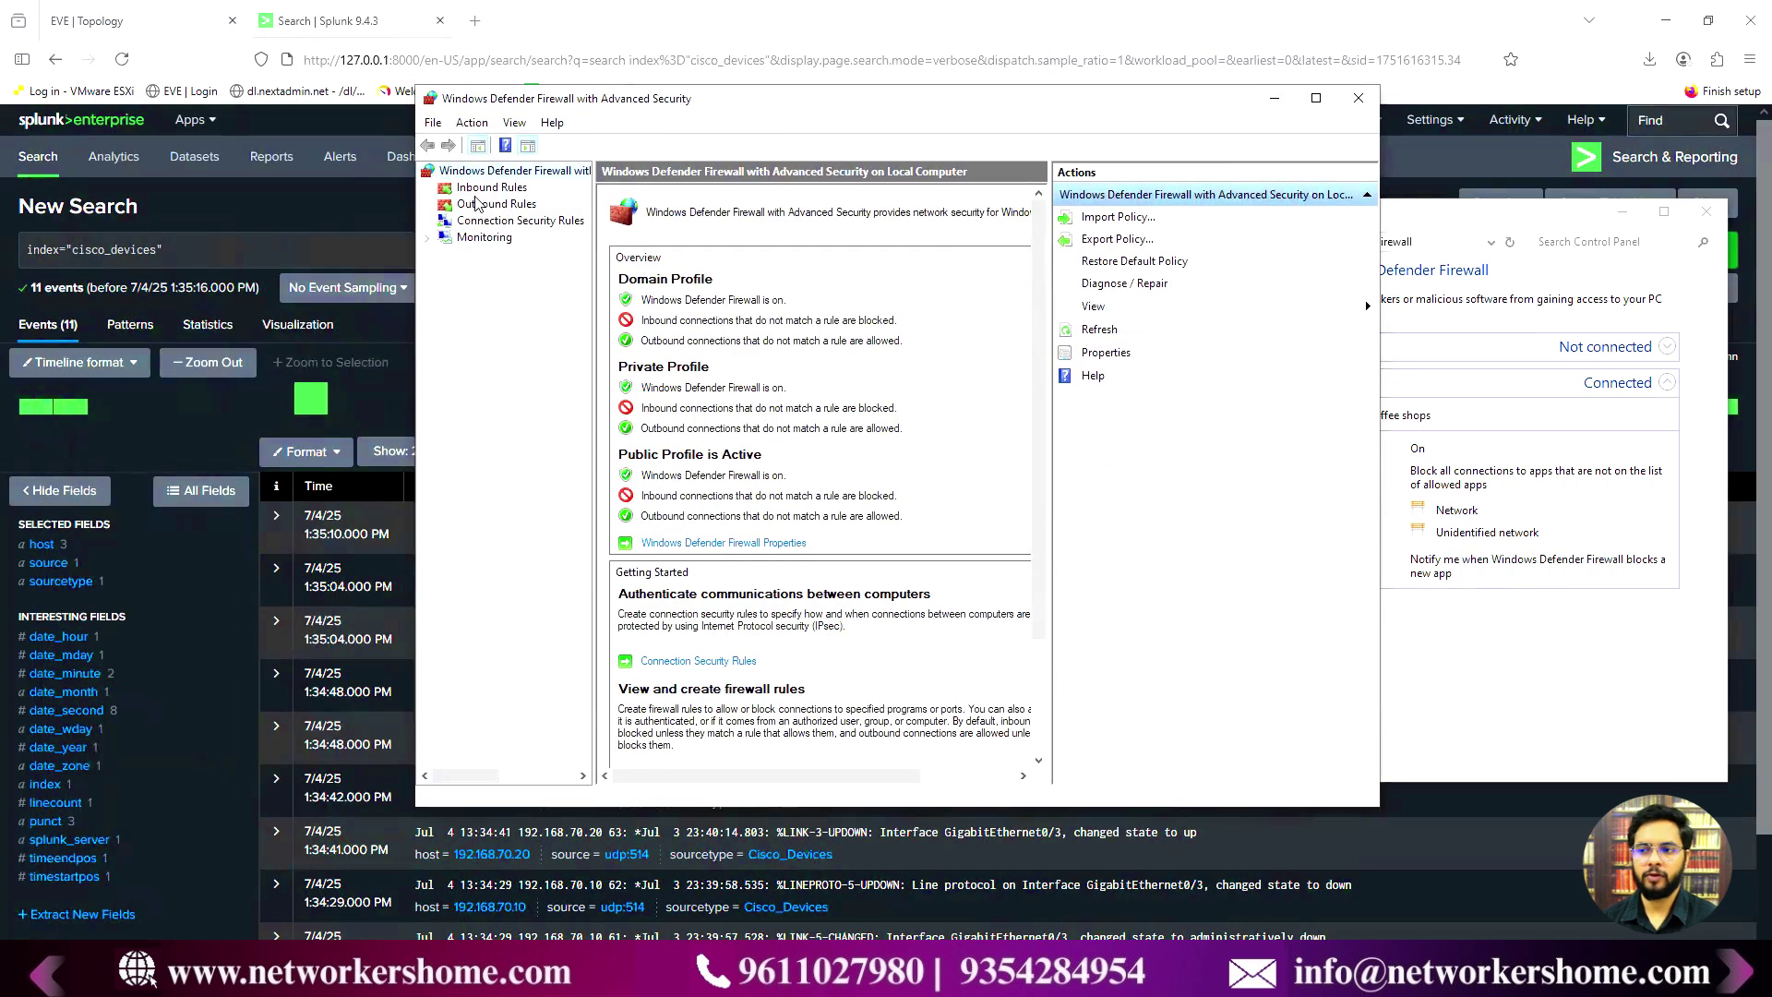
- Delete the Allow-Syslog inbound rule and start the New Inbound Rule wizard
left_click(494, 188)
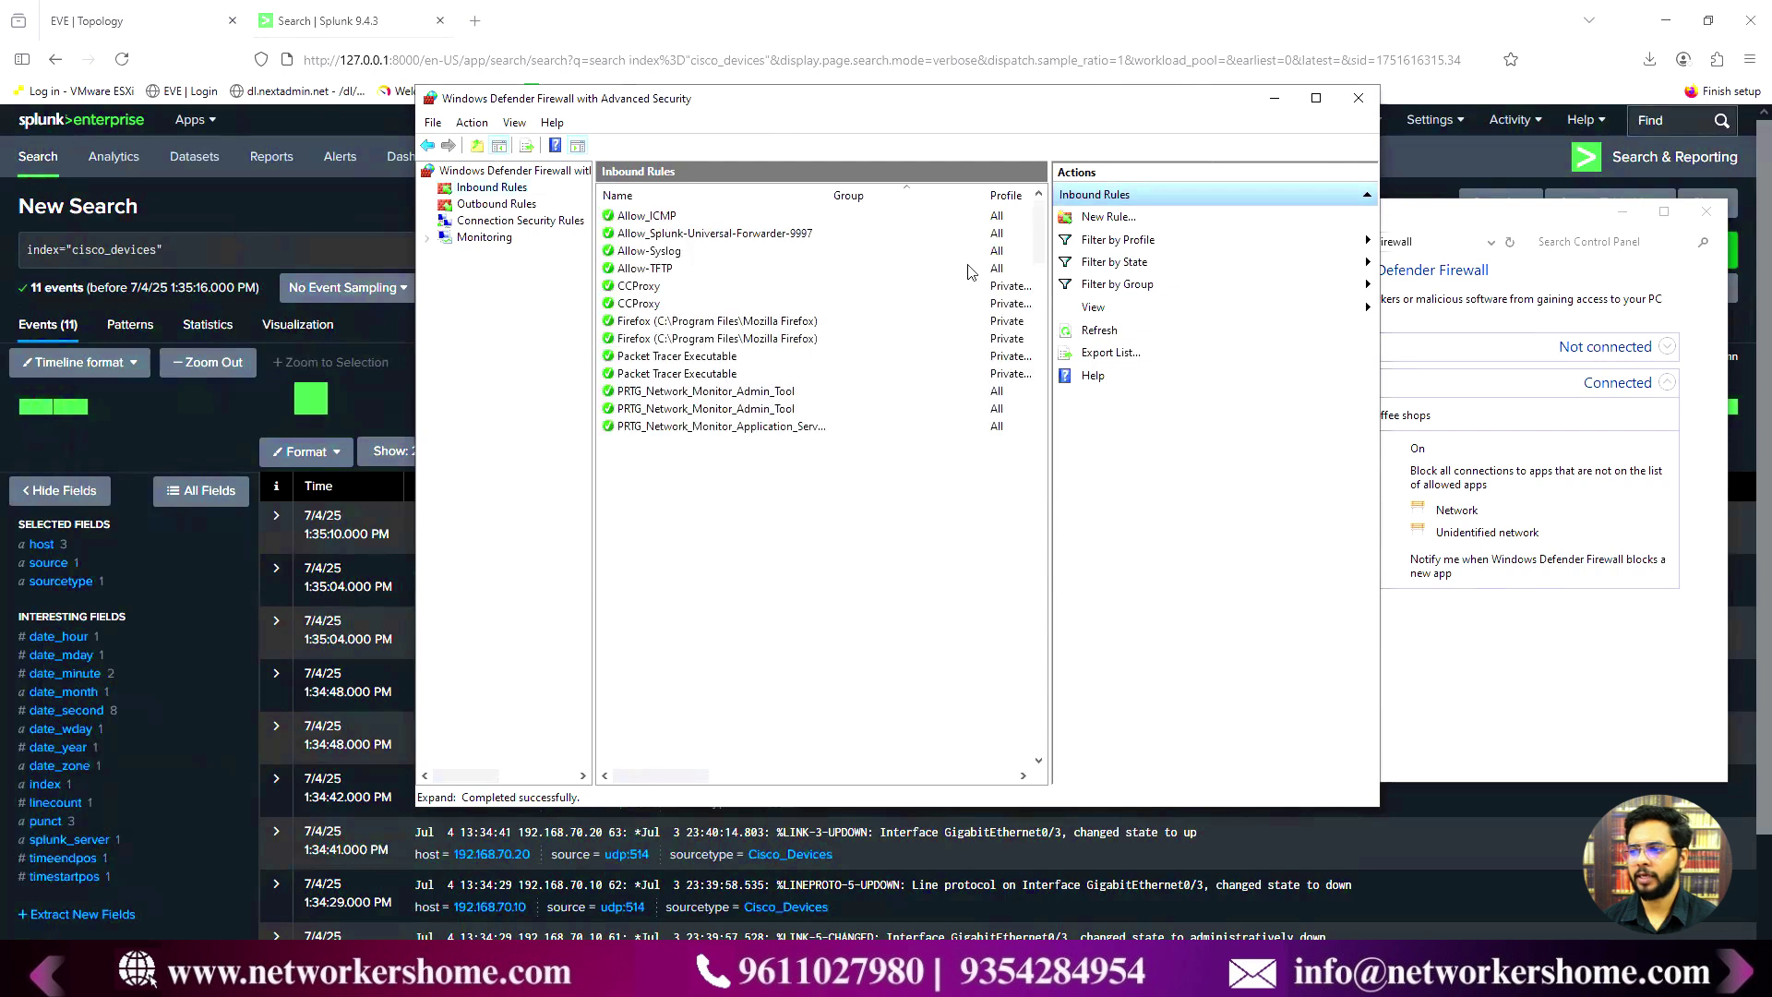
left_click(687, 252)
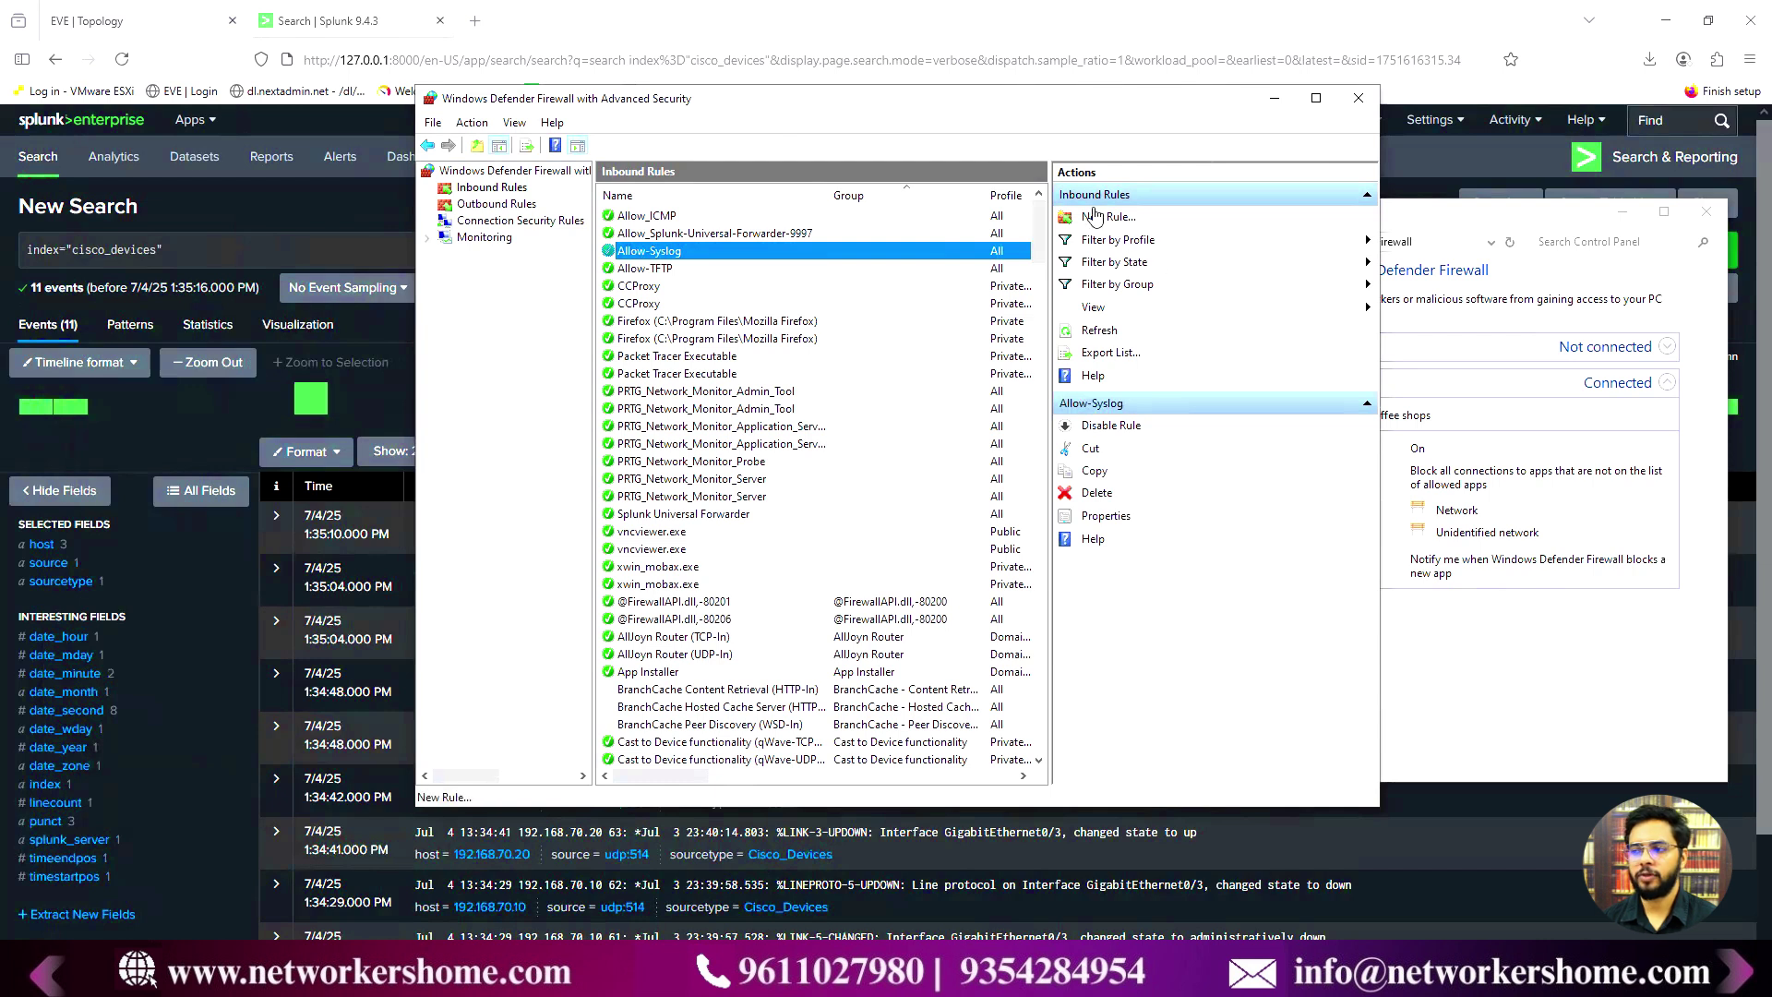
right_click(695, 255)
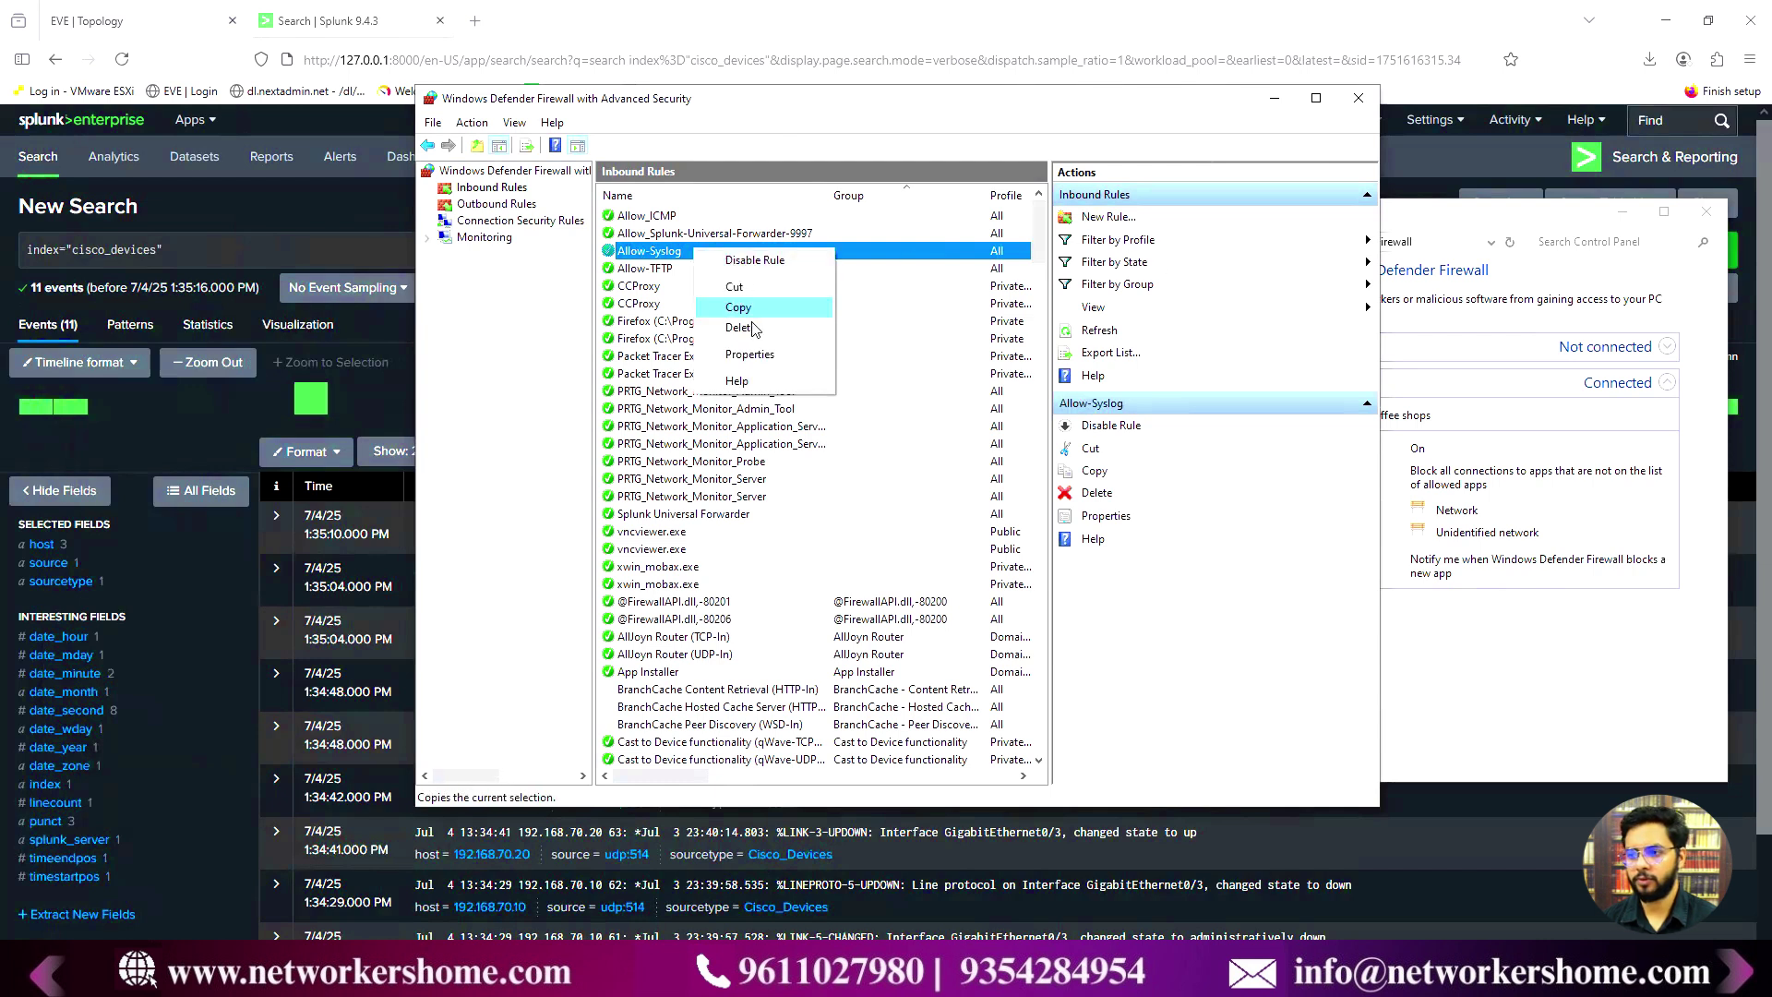
left_click(749, 329)
left_click(913, 554)
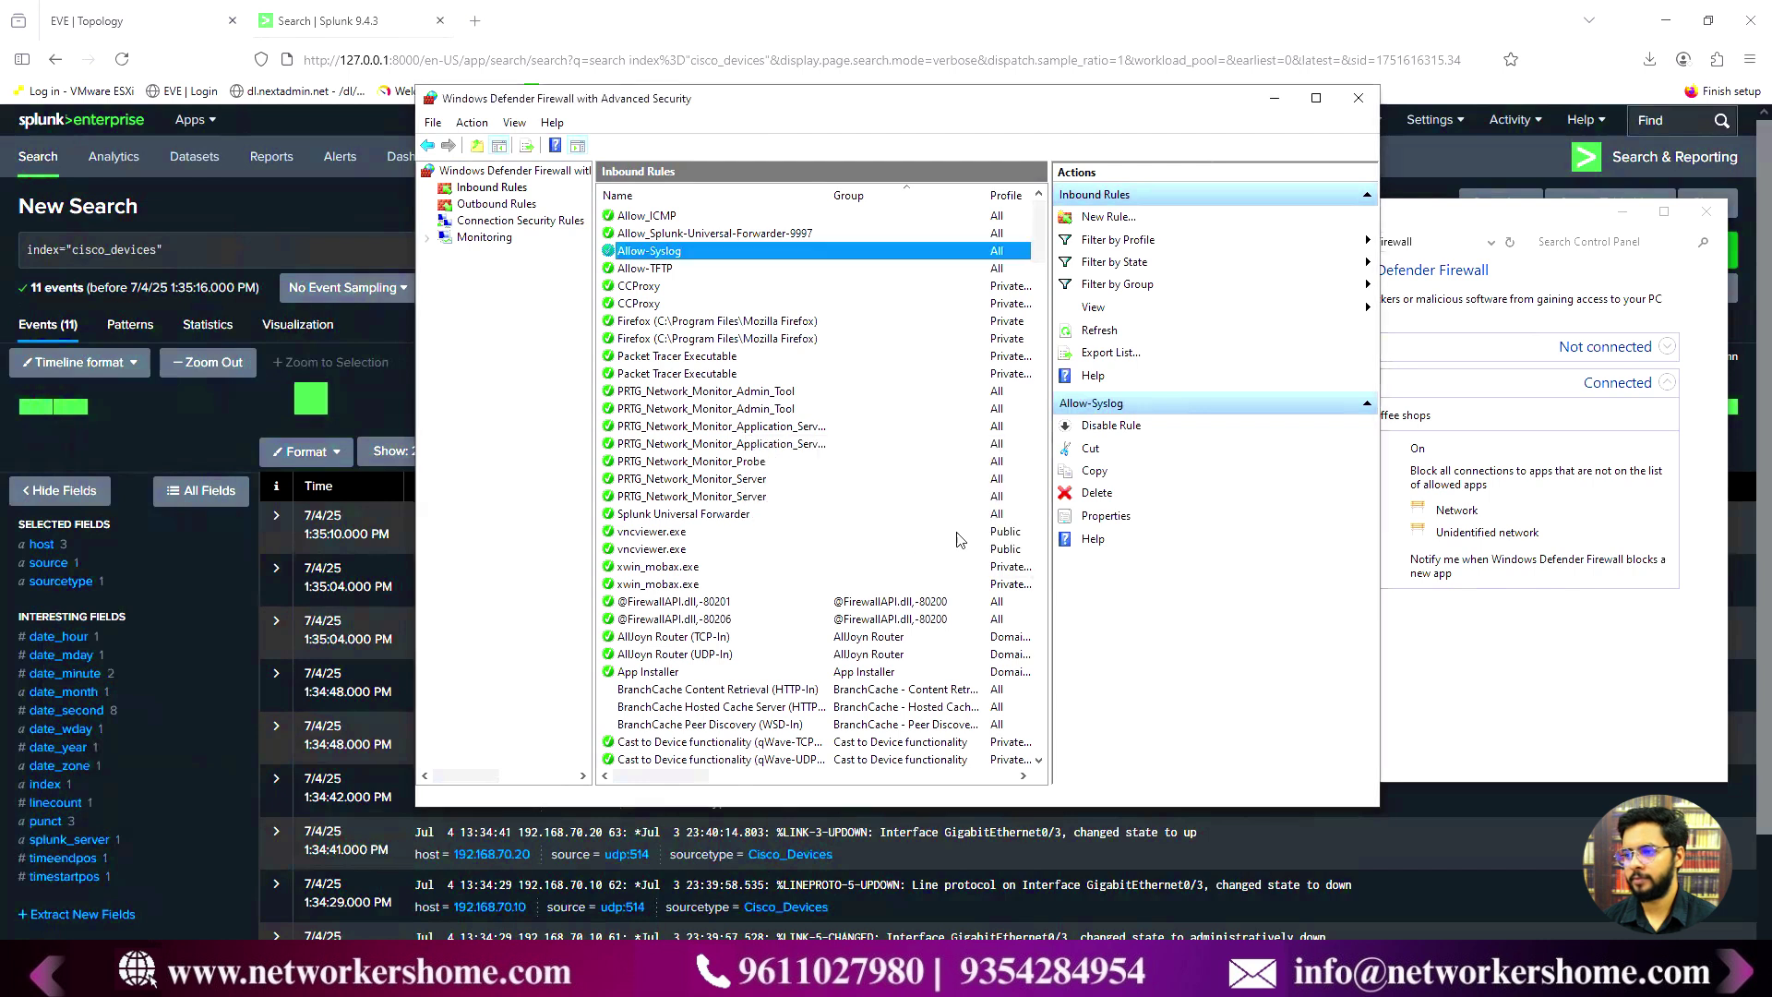
left_click(1126, 224)
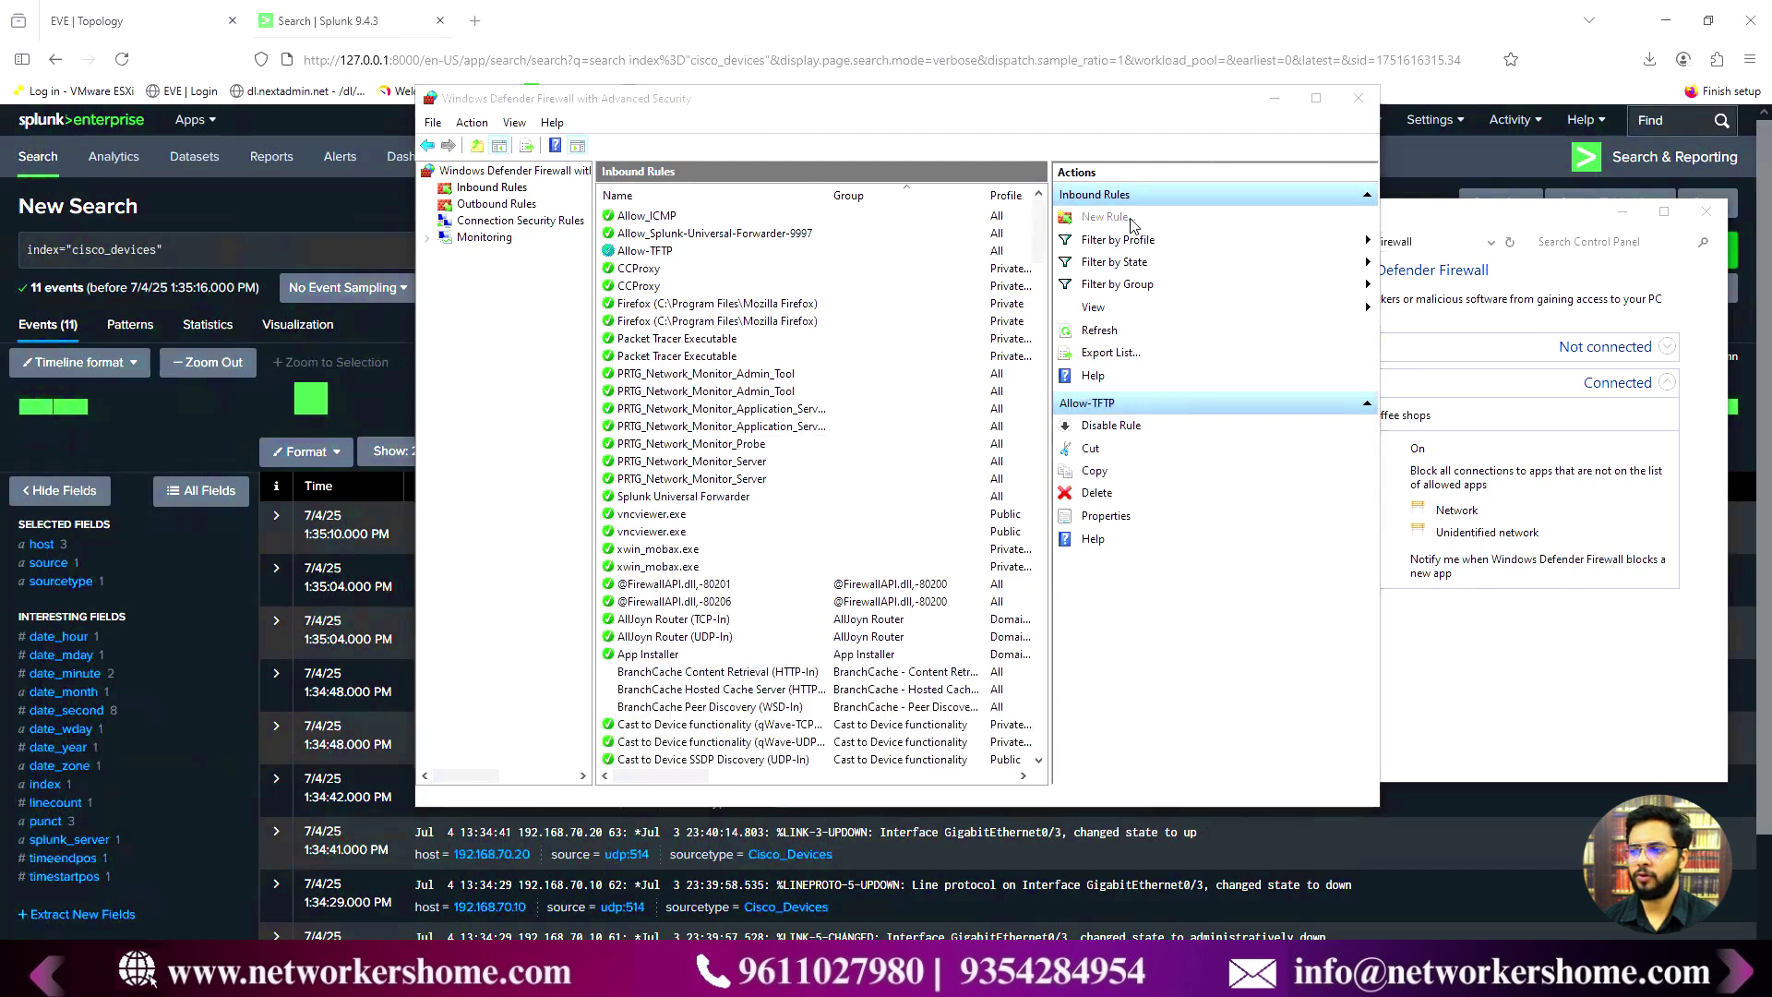
- Make the new rule a Port rule for UDP with specific local port 514
left_click(403, 397)
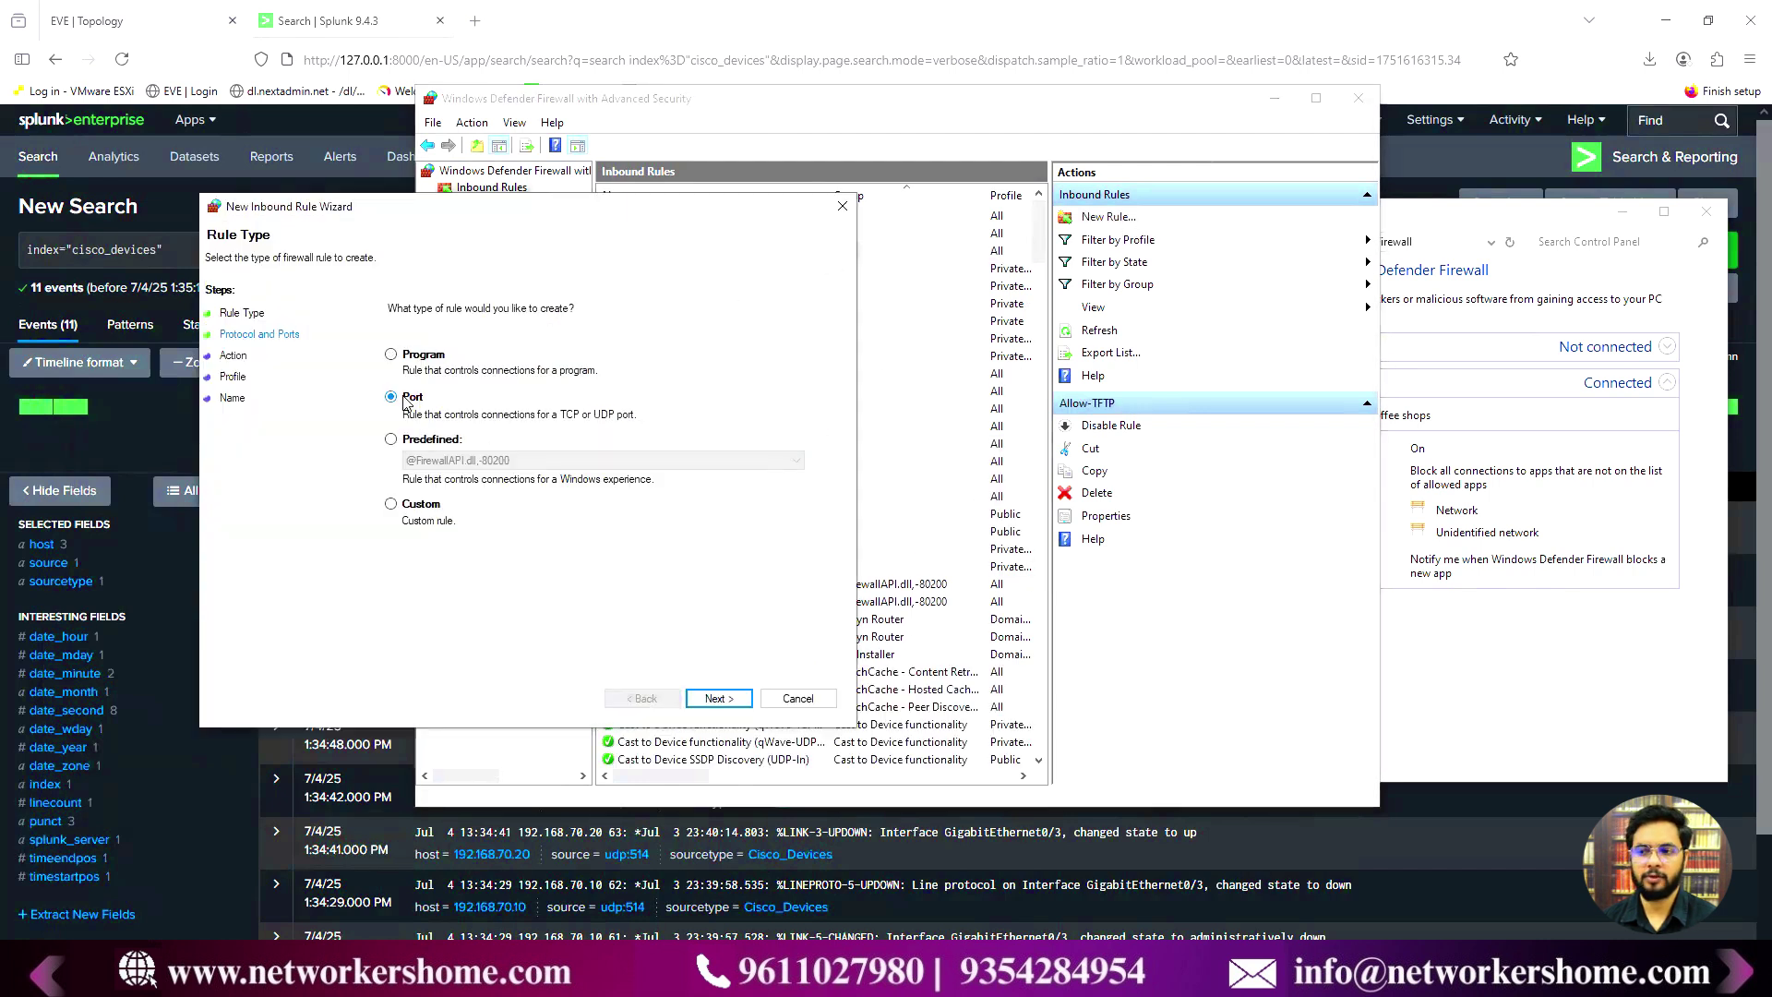
left_click(717, 699)
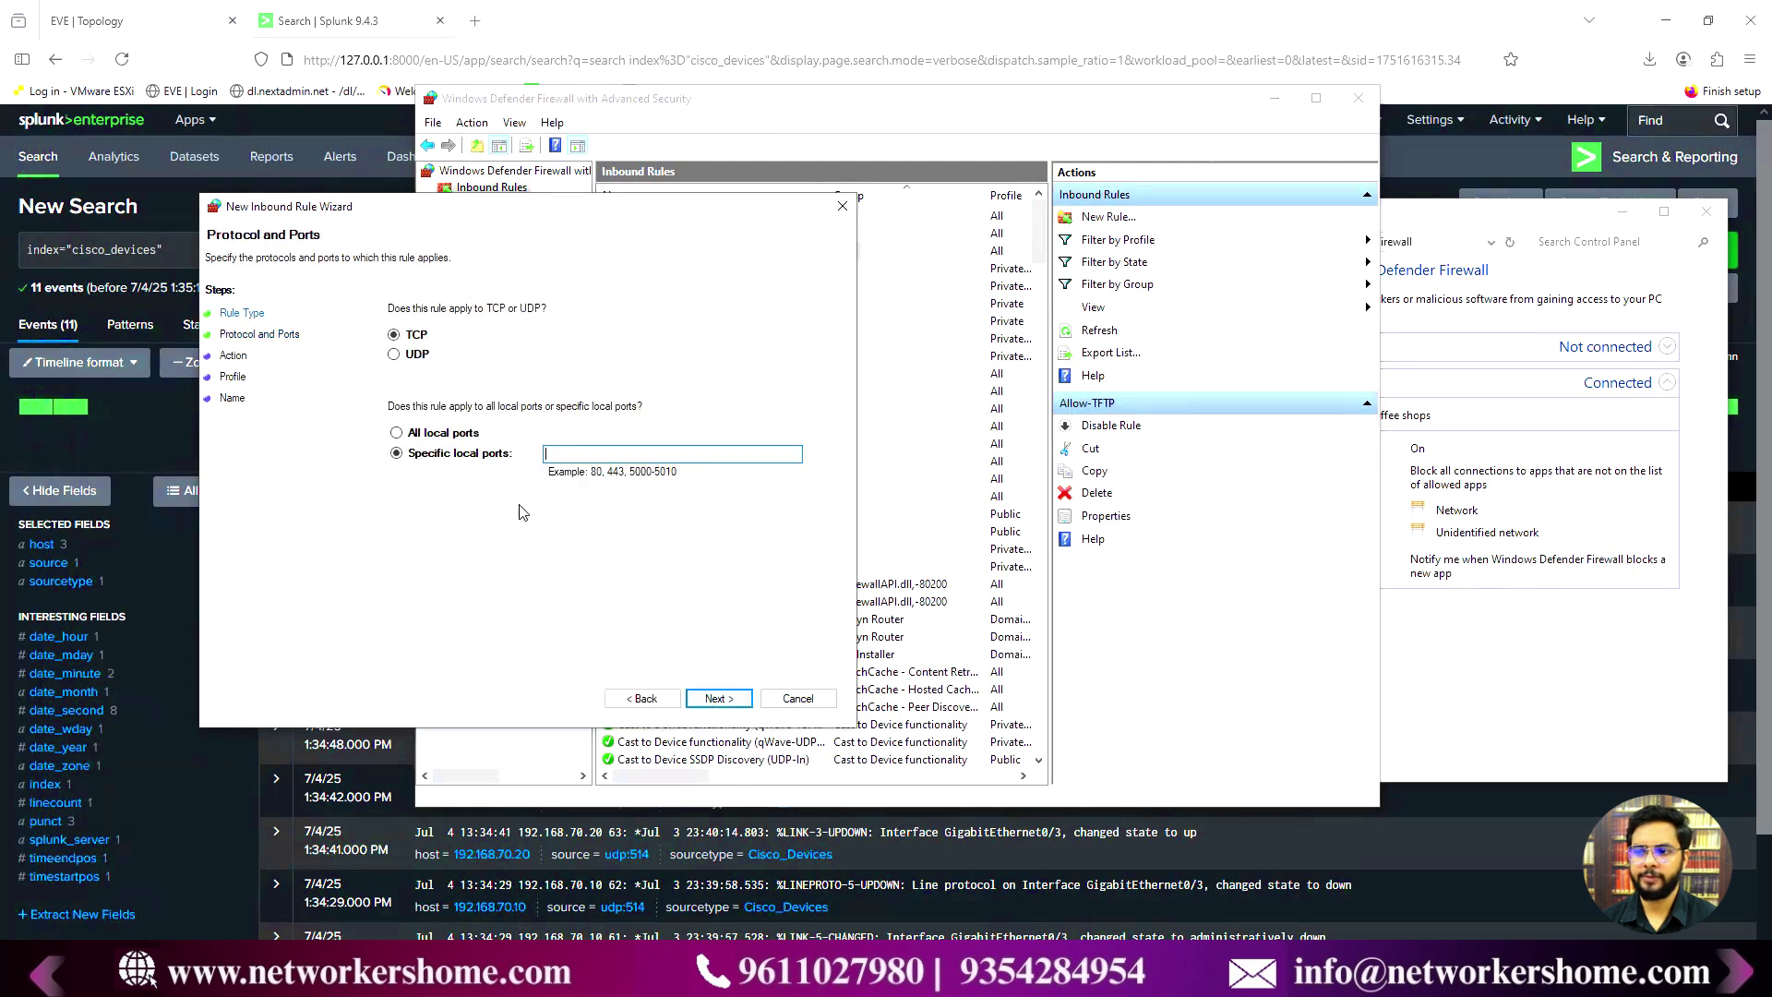
left_click(398, 356)
left_click(585, 453)
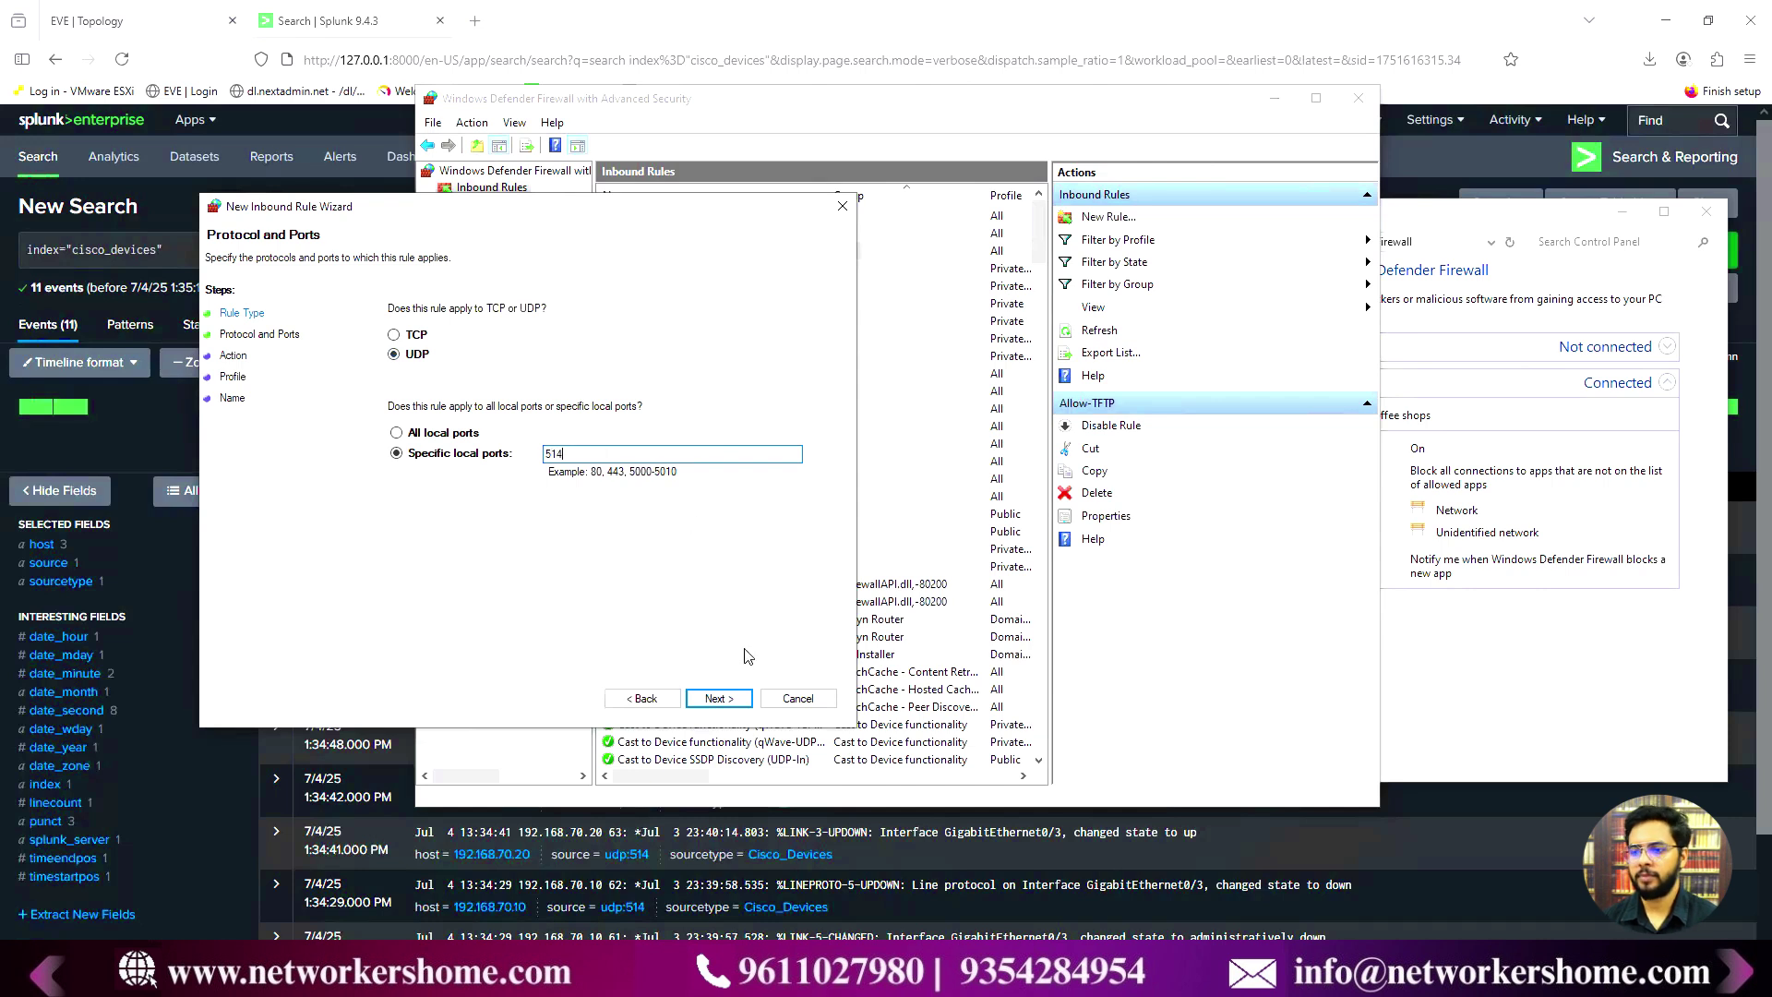
- Allow the connection on all profiles, name it Allow_Syslog, finish, and close the console
left_click(719, 698)
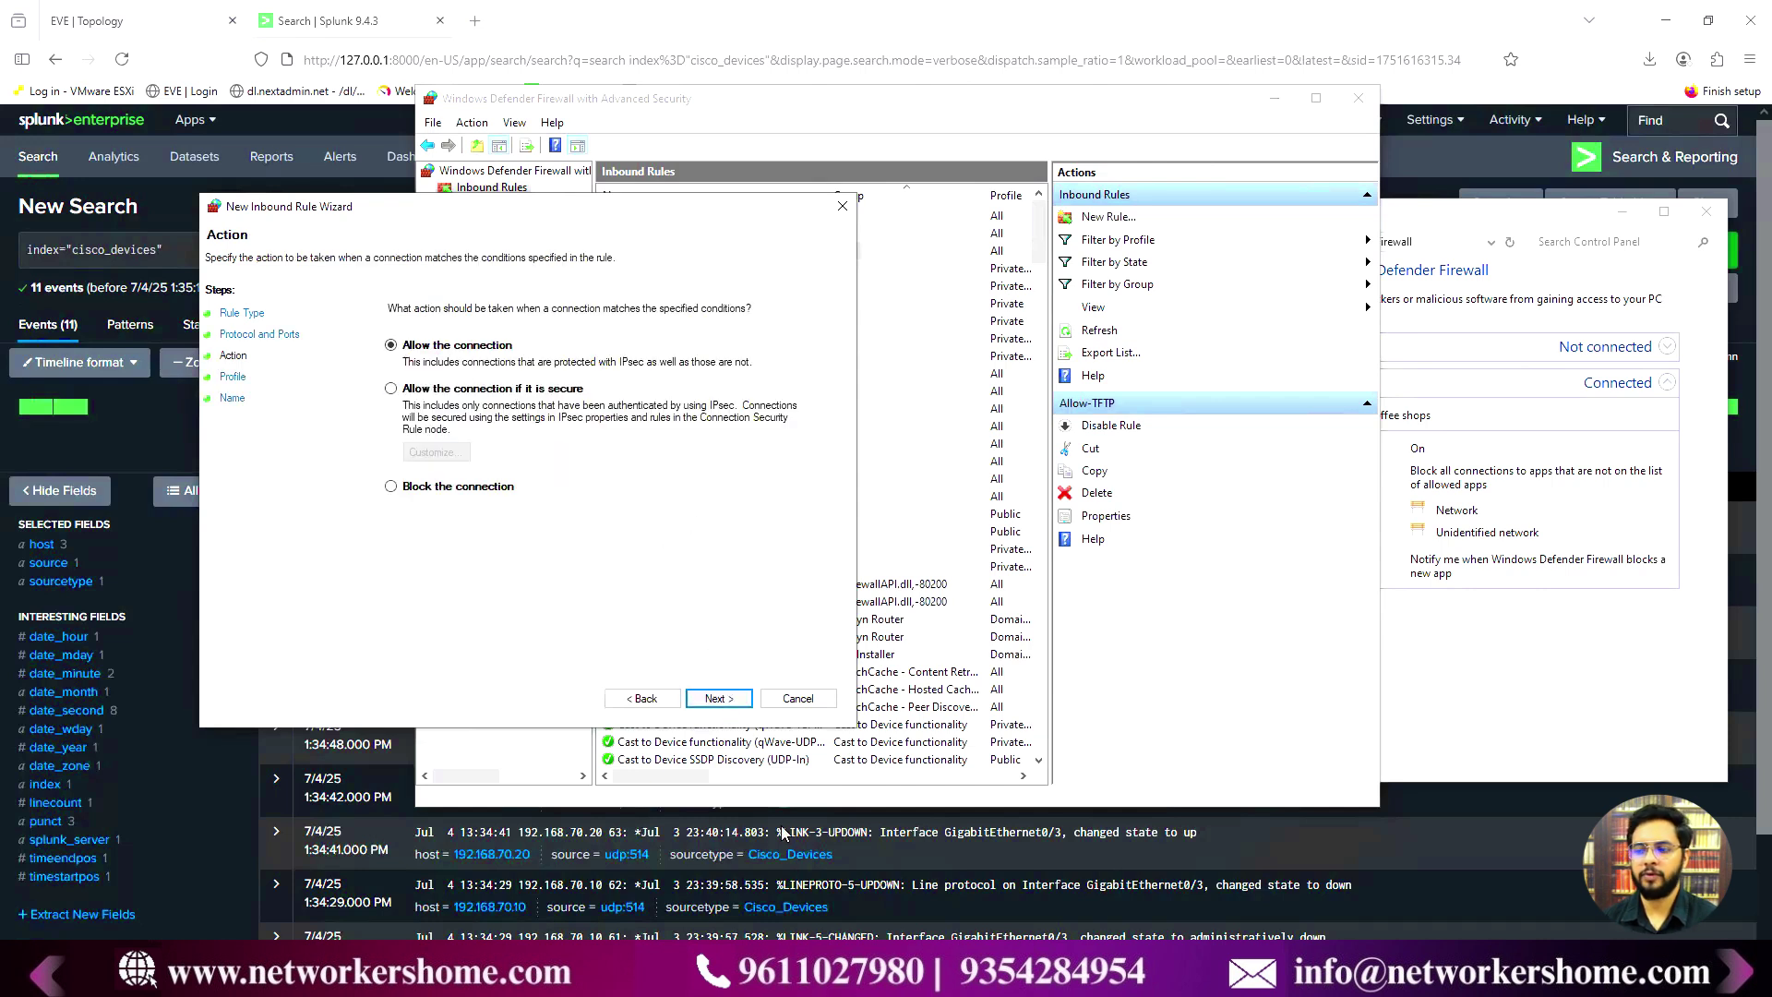
left_click(736, 702)
left_click(735, 702)
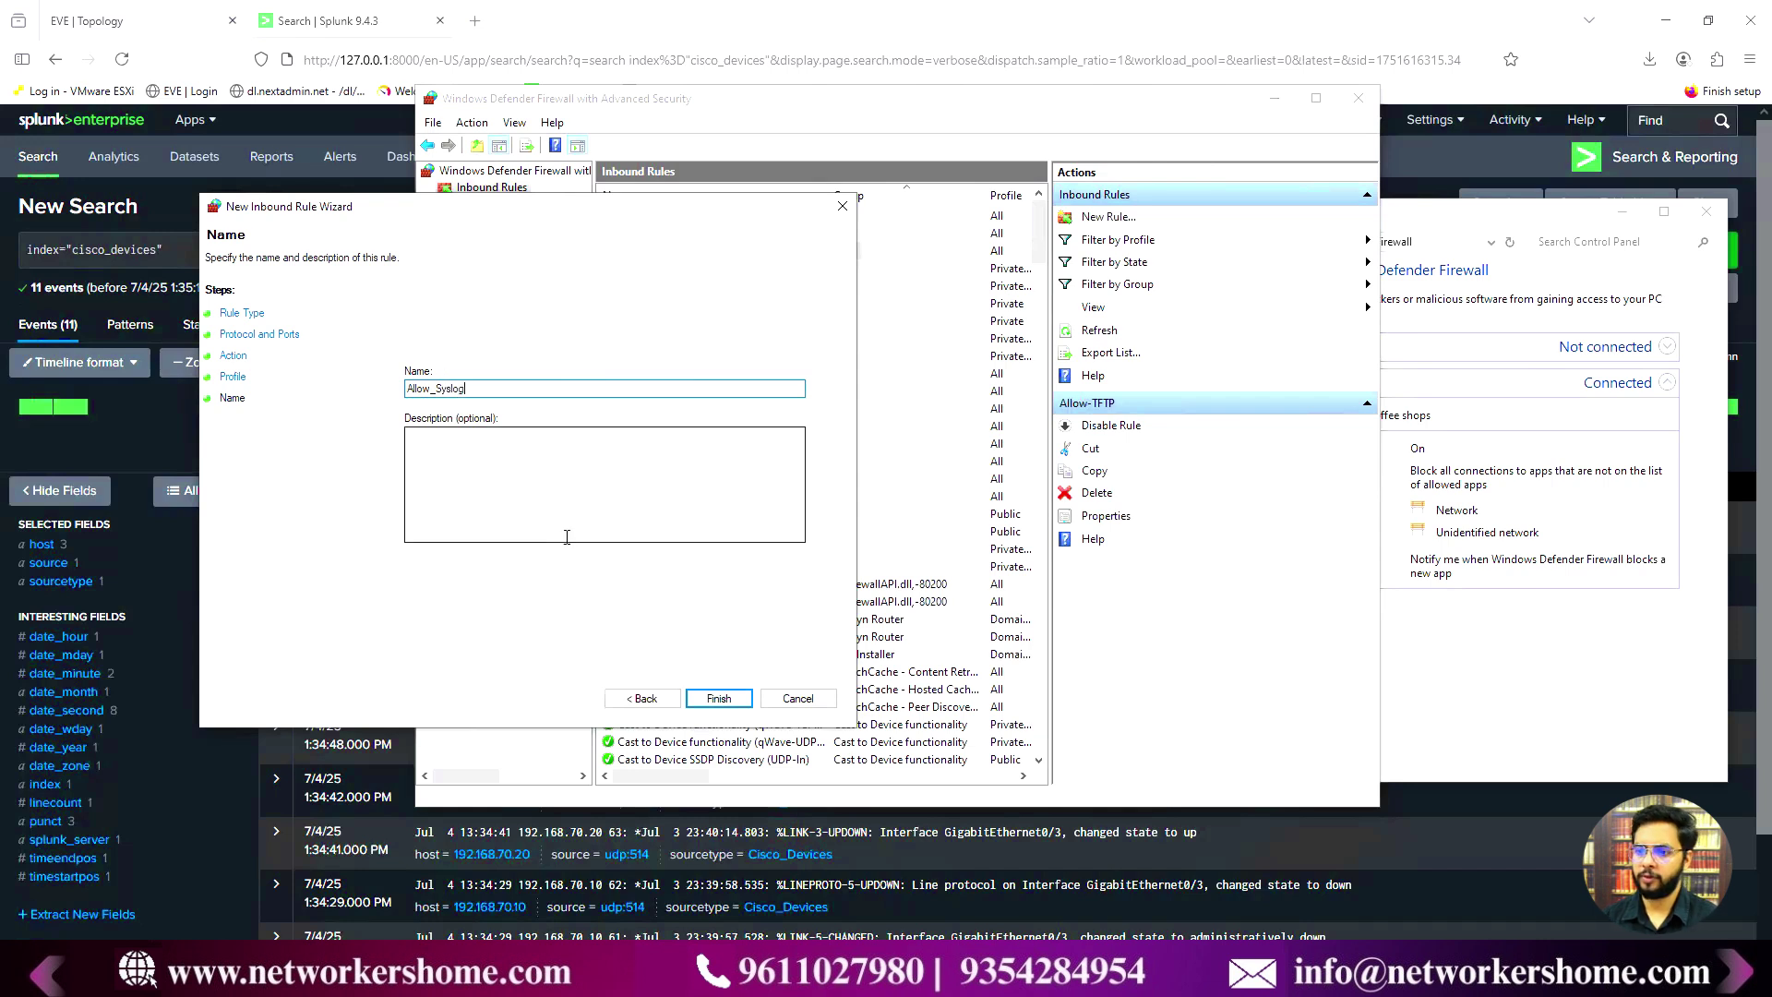
left_click(719, 697)
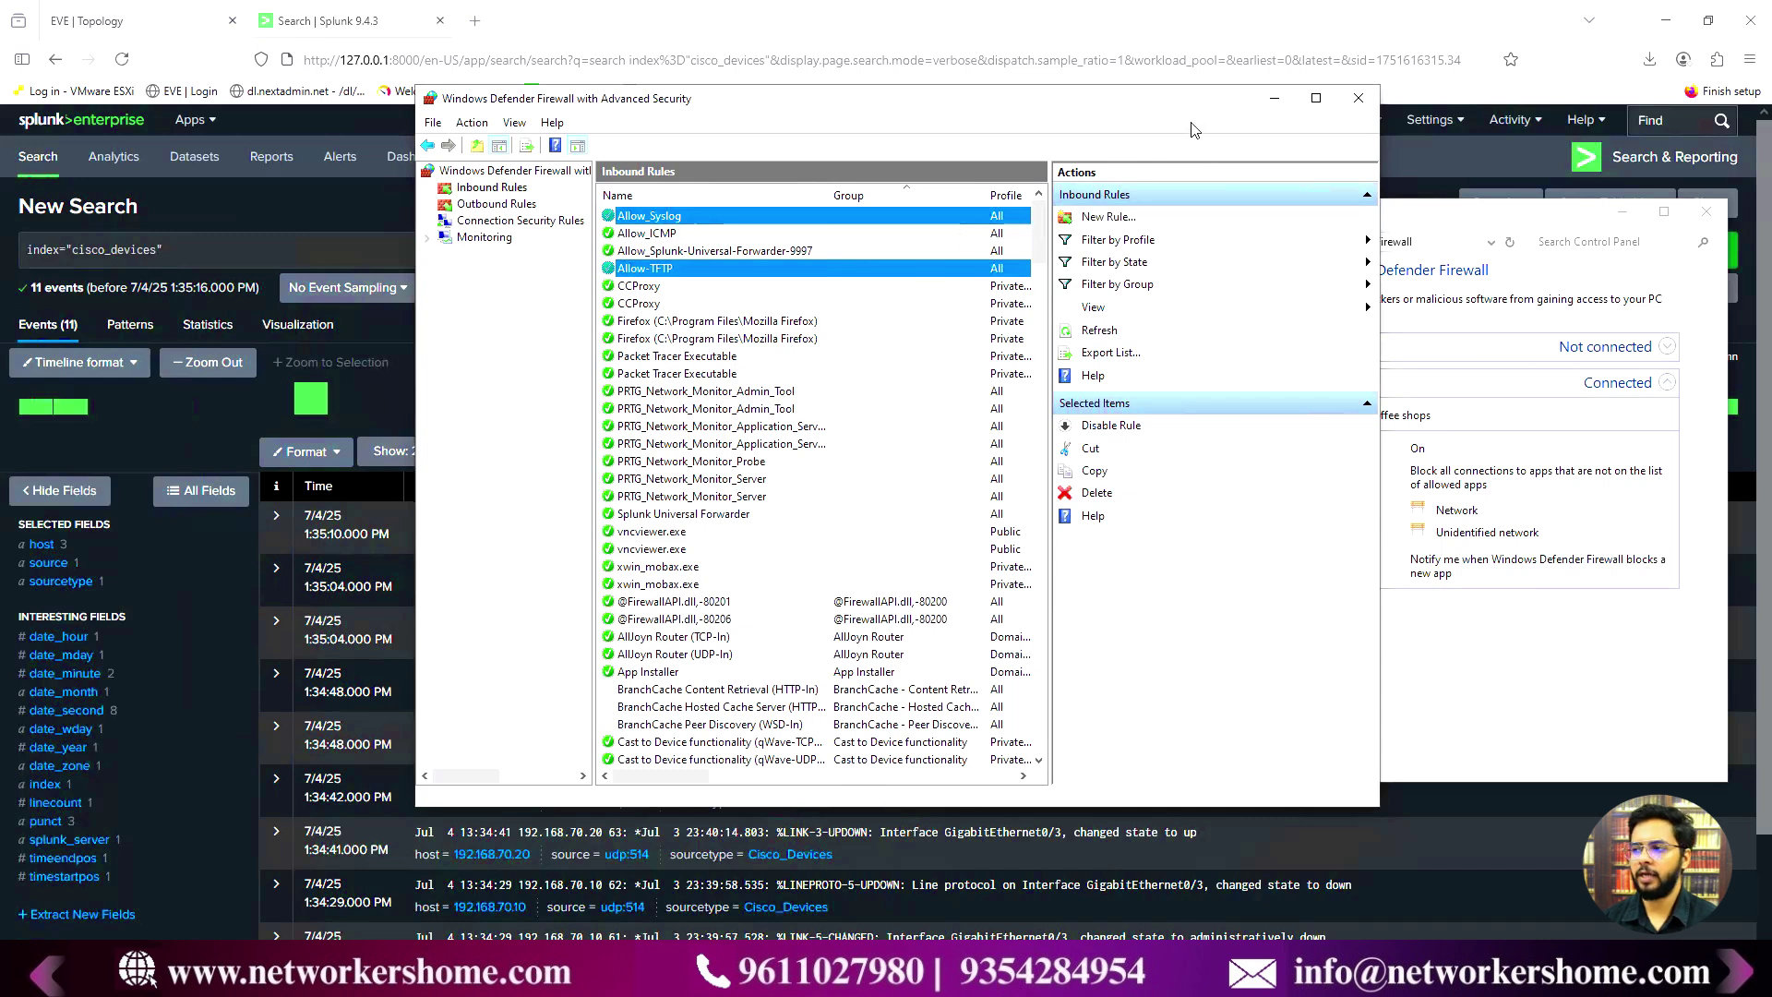
left_click(1358, 98)
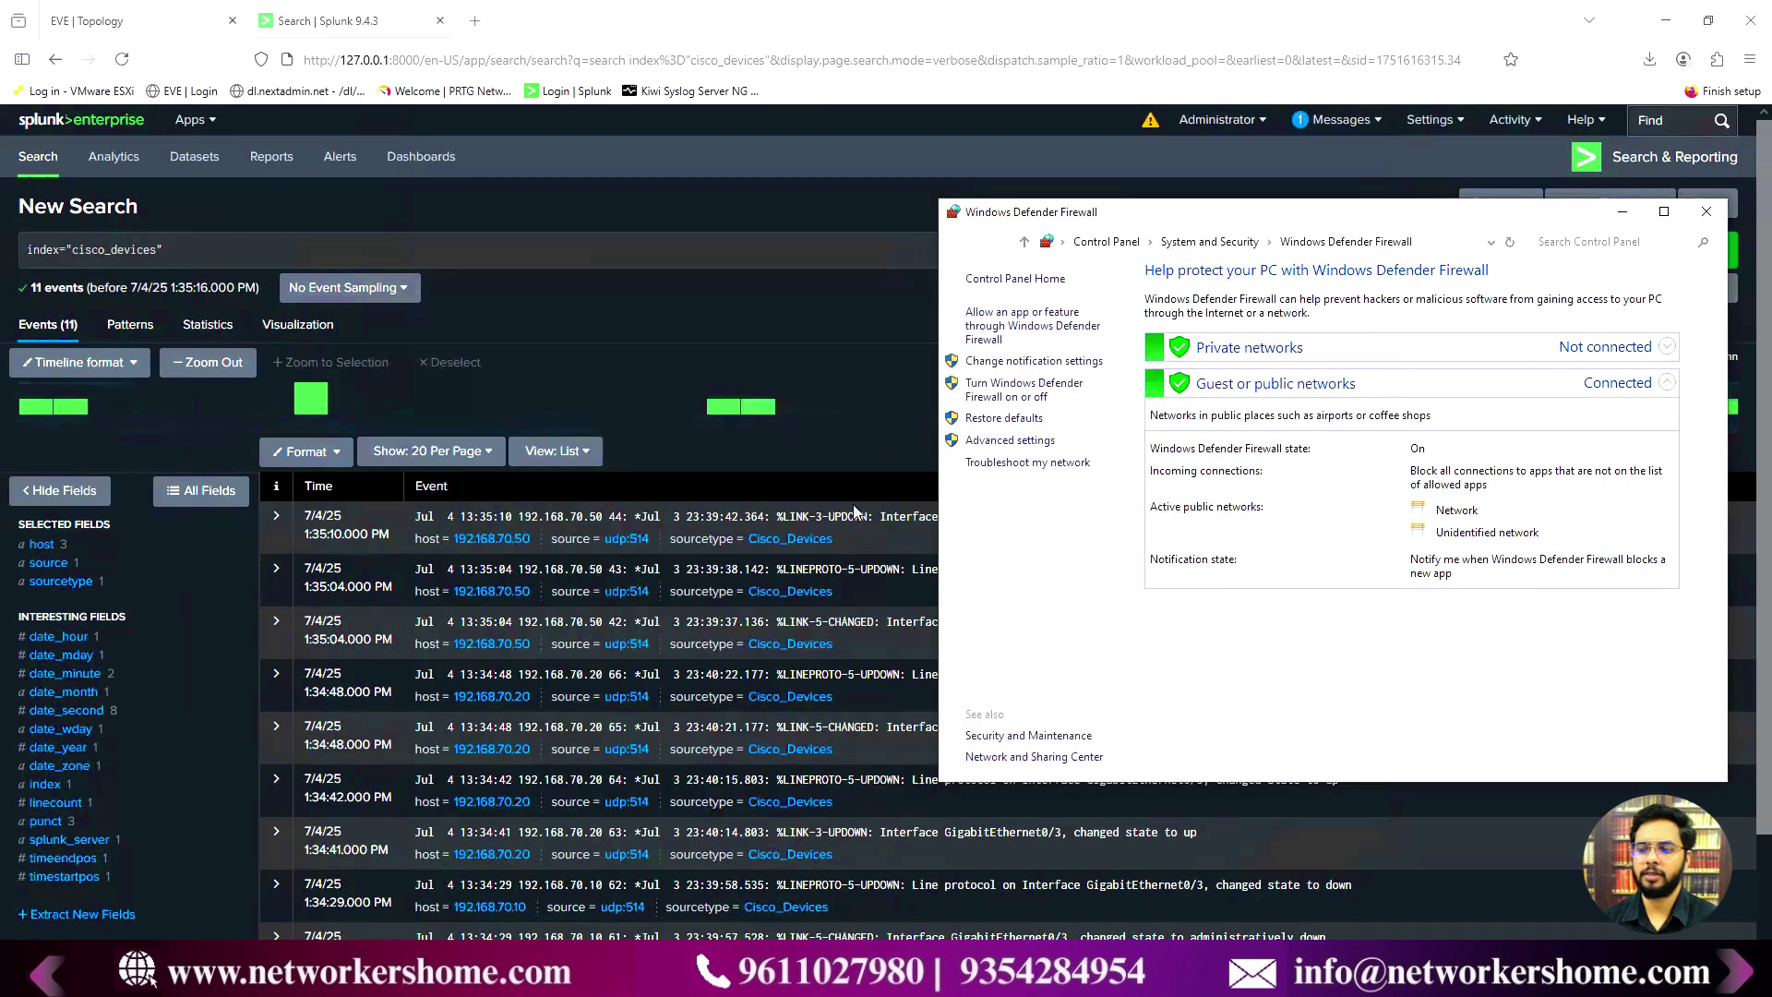
- Close the firewall window and filter the cisco_devices search to host 192.168.70.20
left_click(1707, 211)
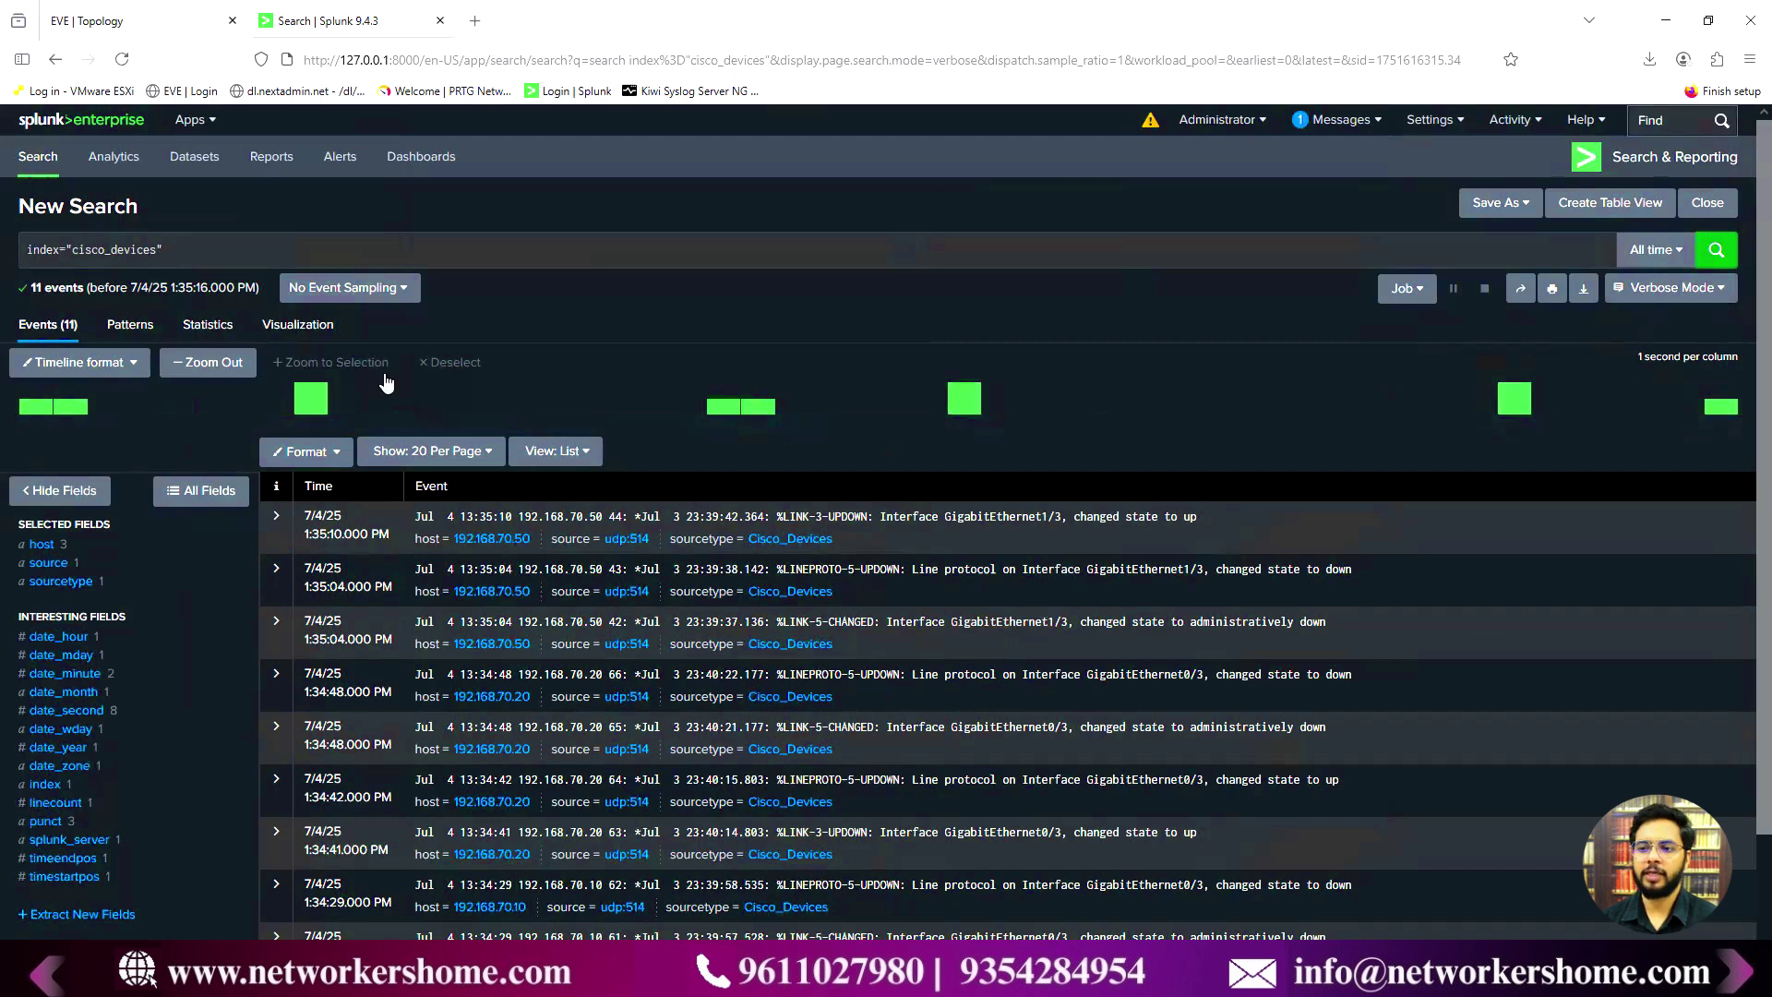
left_click(214, 250)
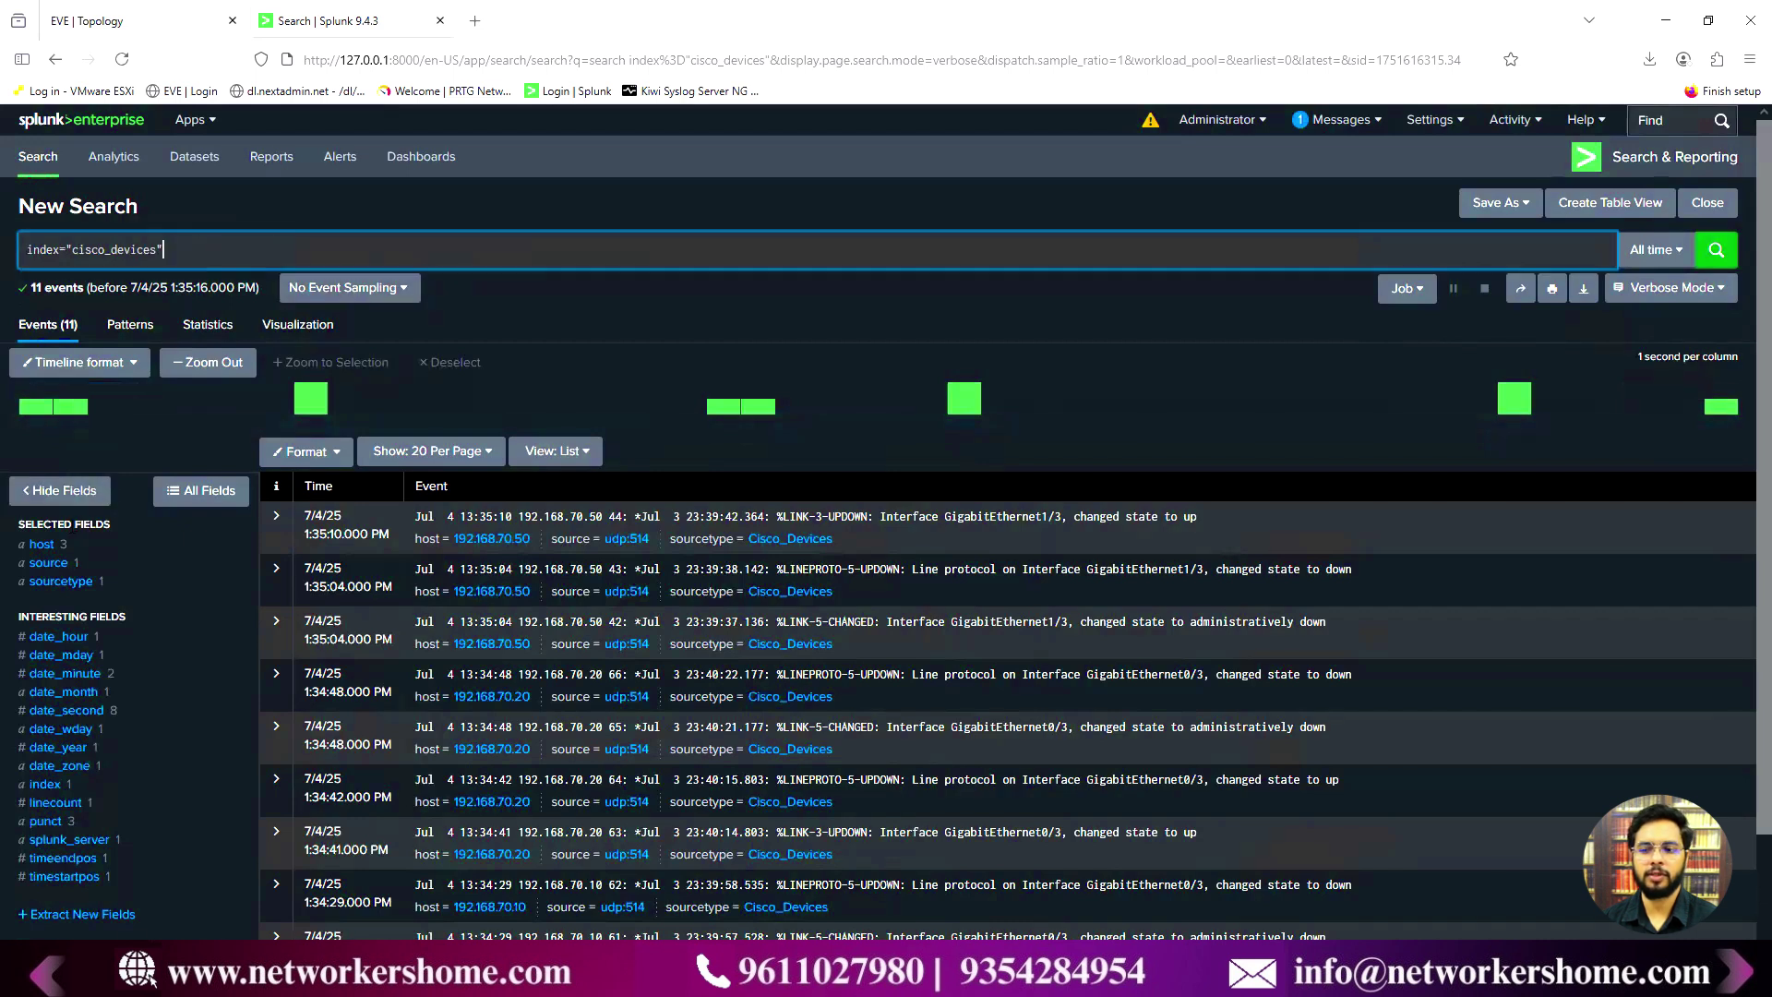
left_click(48, 546)
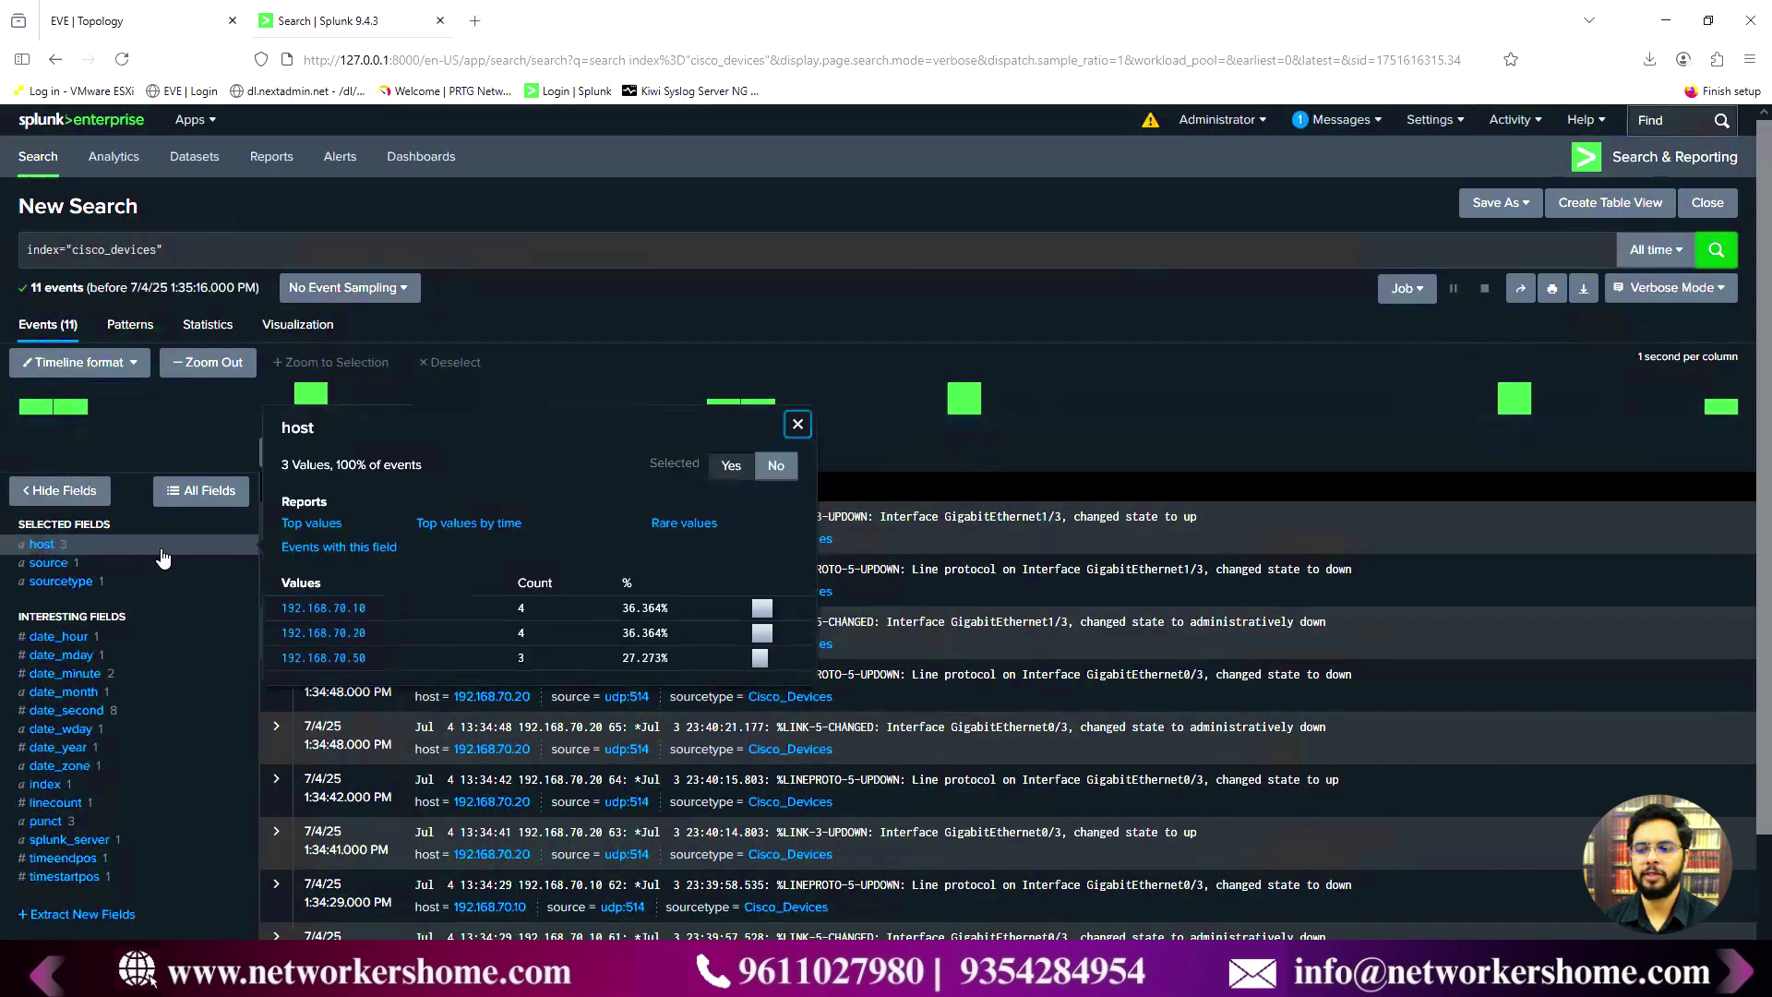
left_click(323, 636)
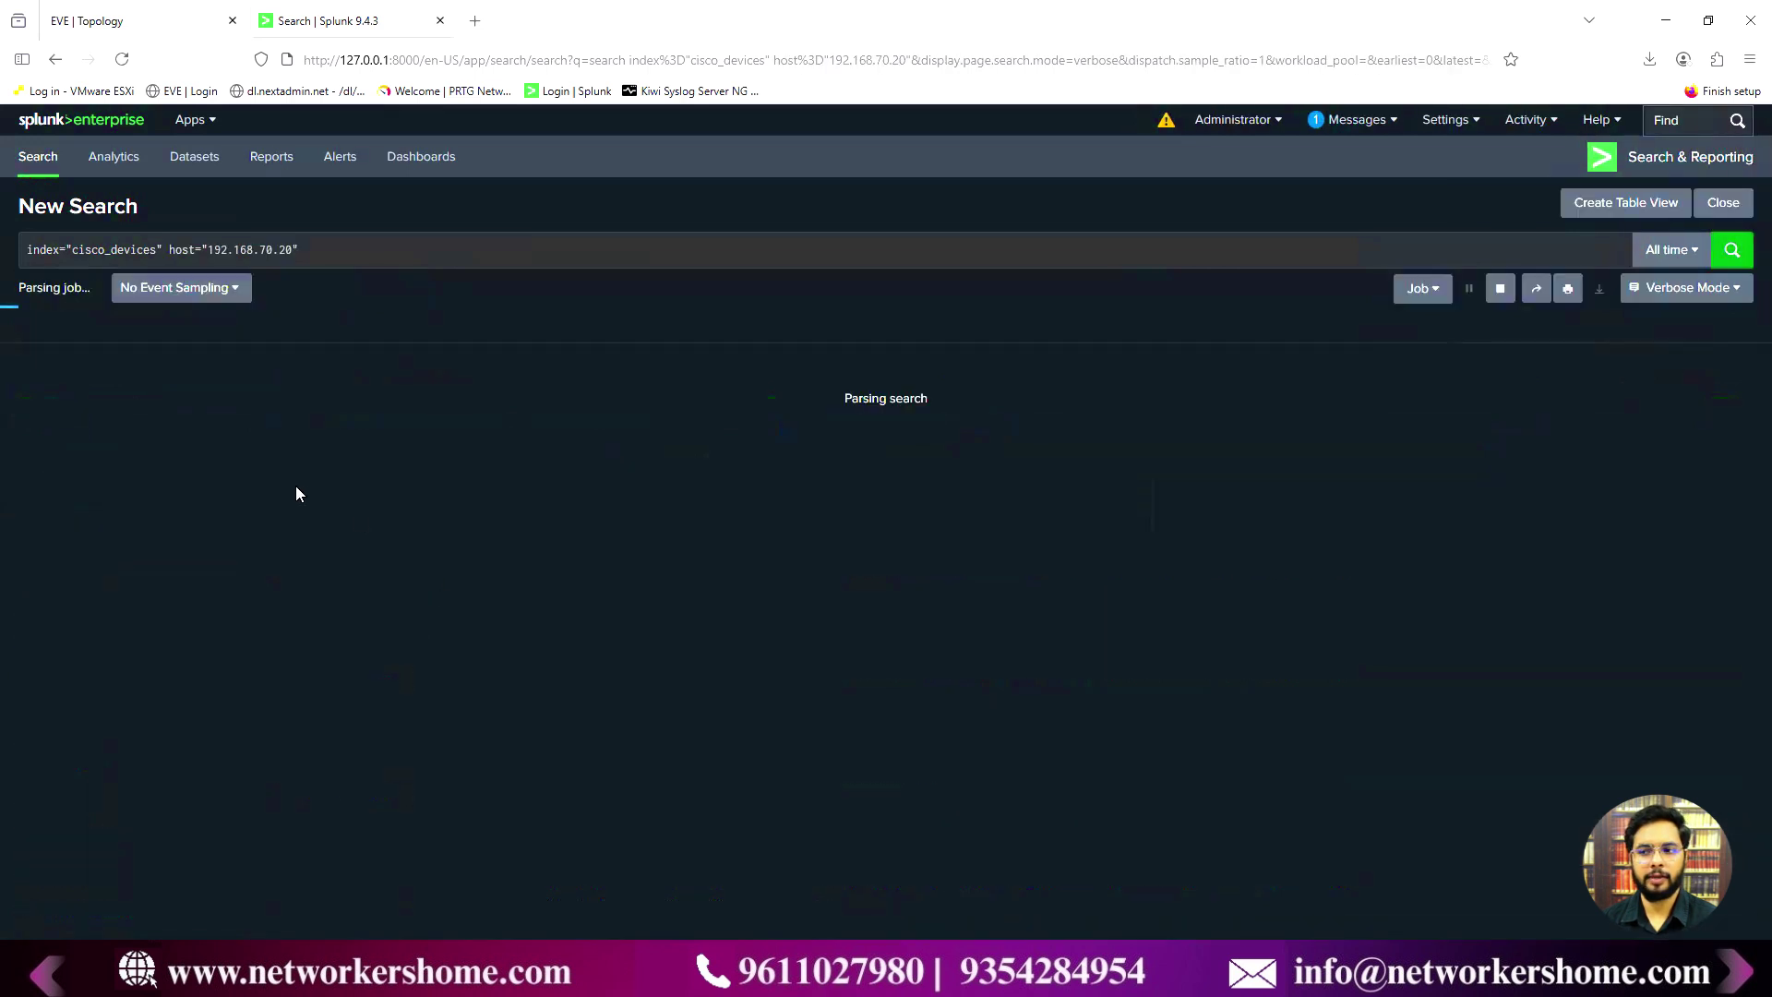